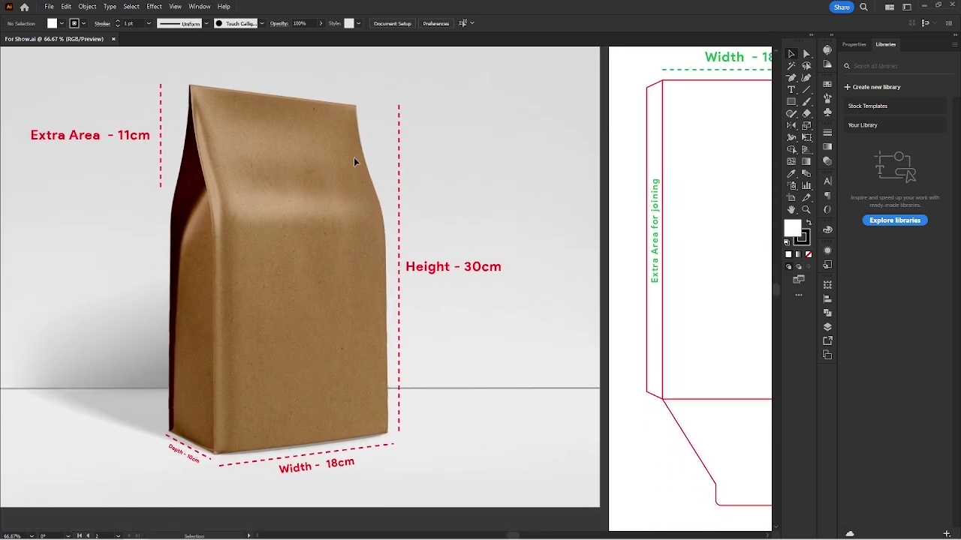
Examine the paper bag mockup's labelled width, height, depth and extra area dimensions.
scroll(165, 486, up, 5)
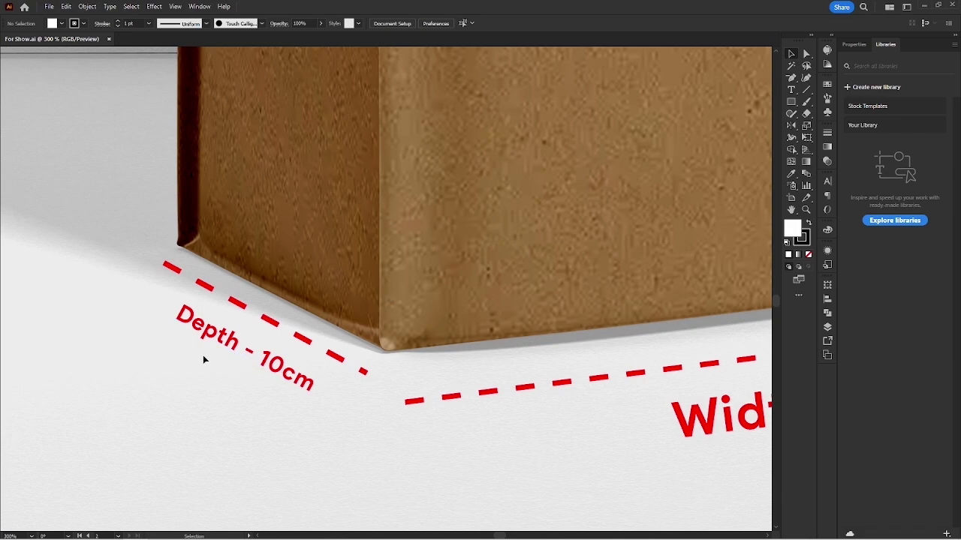
scroll(256, 386, down, 4)
drag(264, 202, 270, 344)
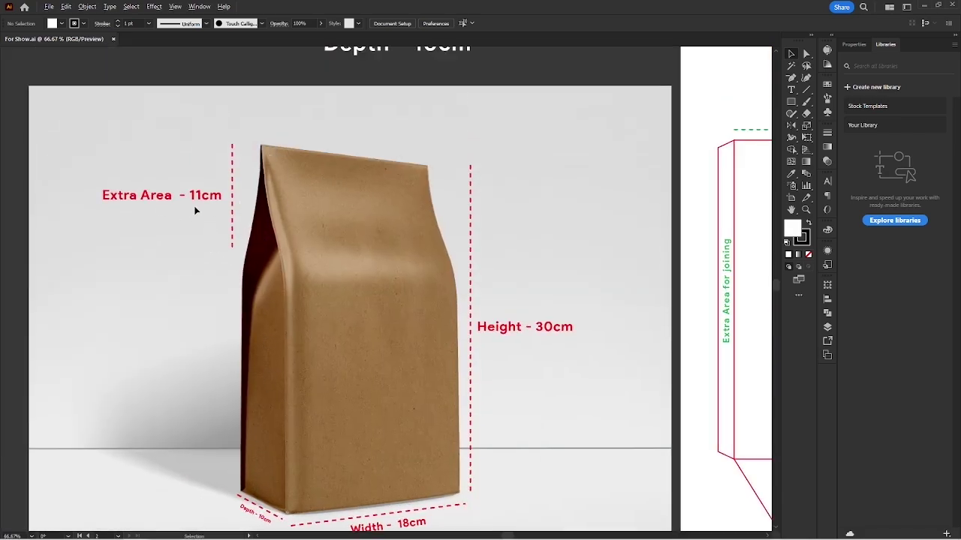
scroll(193, 208, down, 1)
drag(542, 218, 242, 233)
drag(500, 237, 337, 198)
scroll(188, 145, up, 1)
drag(185, 146, 206, 142)
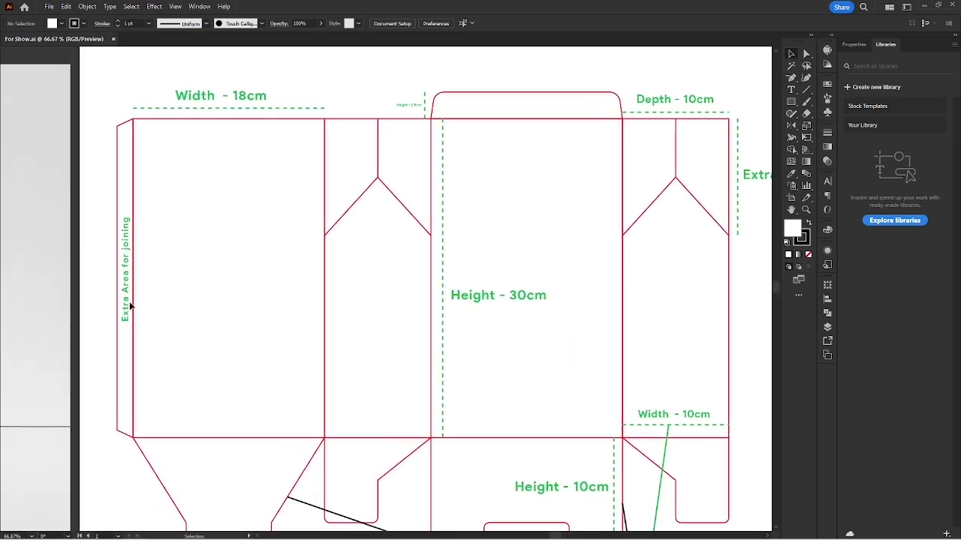
Inspect the extra joining flap along the dieline's outer edge beside the 18 cm wide panel.
scroll(124, 302, up, 2)
scroll(185, 322, down, 2)
key(a)
click(156, 129)
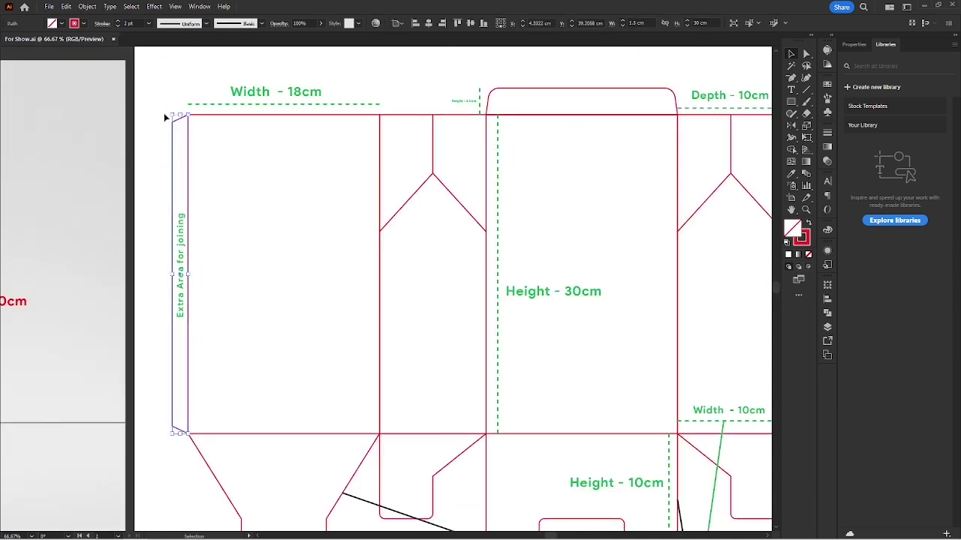
click(164, 113)
Examine the dieline's side panel depth, the extra area for the fold and the height of the top flap.
drag(454, 77, 278, 71)
drag(469, 186, 409, 255)
scroll(505, 180, up, 2)
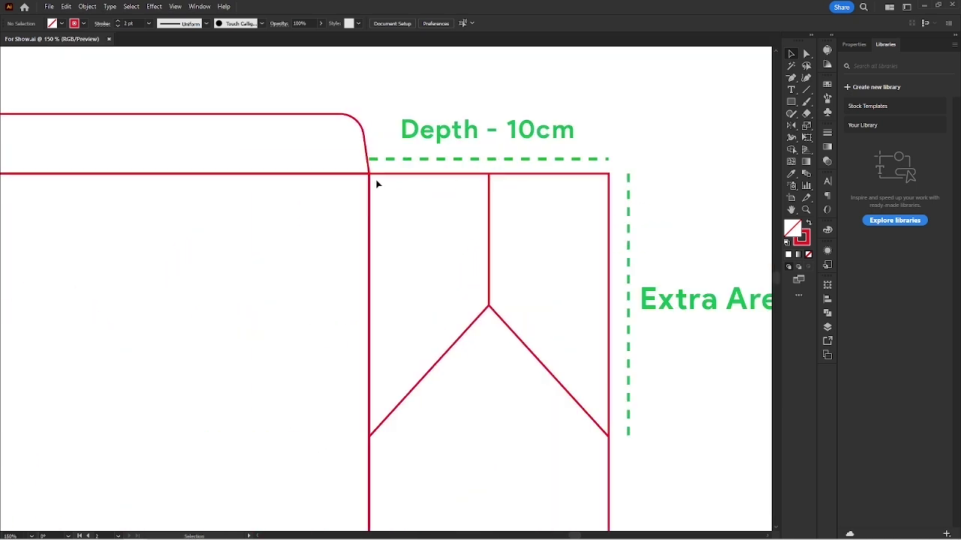
scroll(565, 181, down, 1)
drag(651, 189, 474, 162)
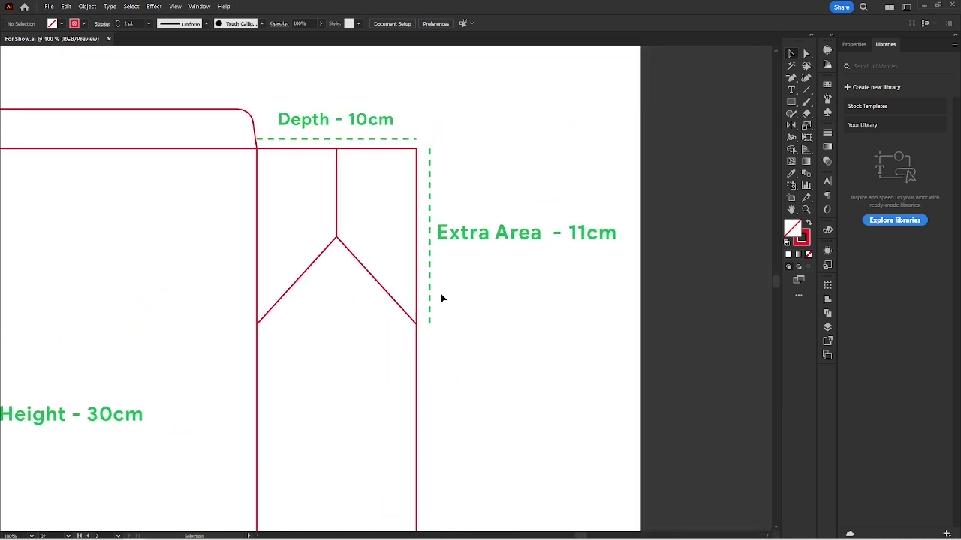
scroll(525, 277, down, 1)
drag(503, 366, 576, 350)
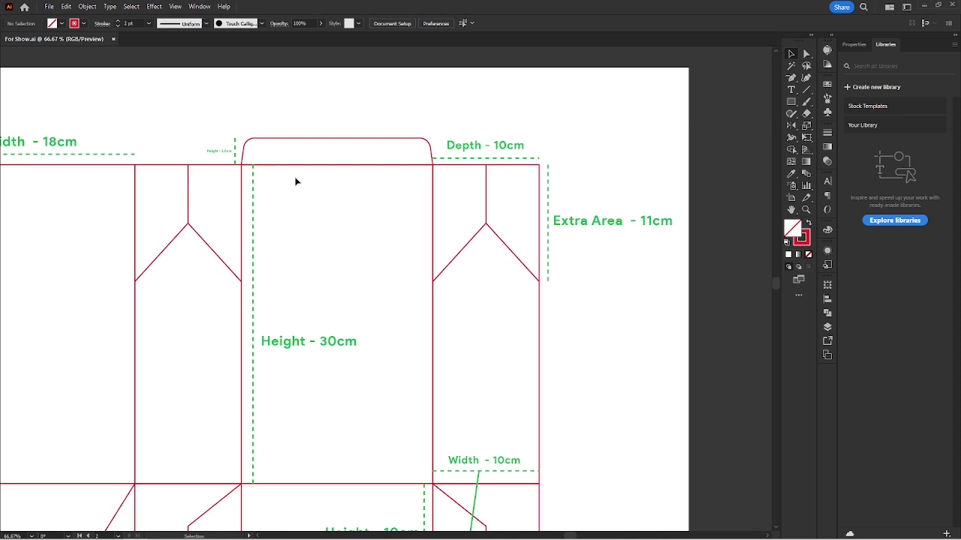
scroll(259, 153, up, 5)
drag(248, 149, 265, 230)
scroll(175, 201, down, 1)
scroll(276, 157, left, 3)
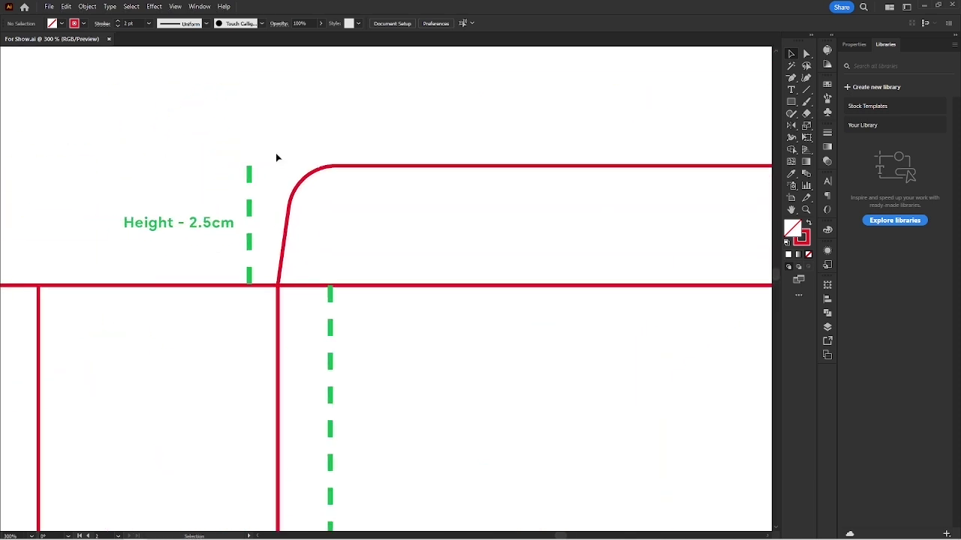
scroll(229, 239, down, 3)
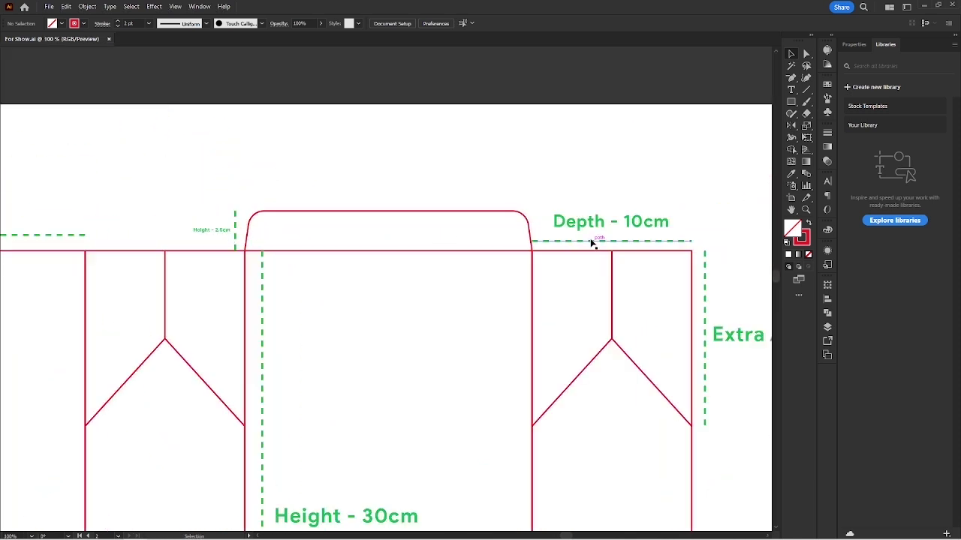
Examine the bottom flaps of the dieline and how their height relates to the side panel's width.
scroll(408, 187, down, 2)
scroll(375, 227, down, 5)
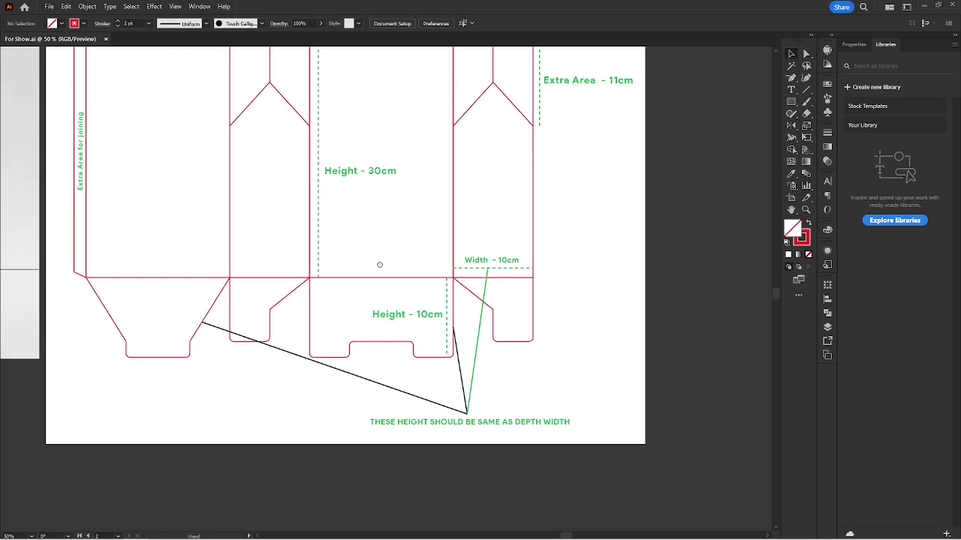
scroll(407, 371, up, 1)
scroll(407, 368, up, 3)
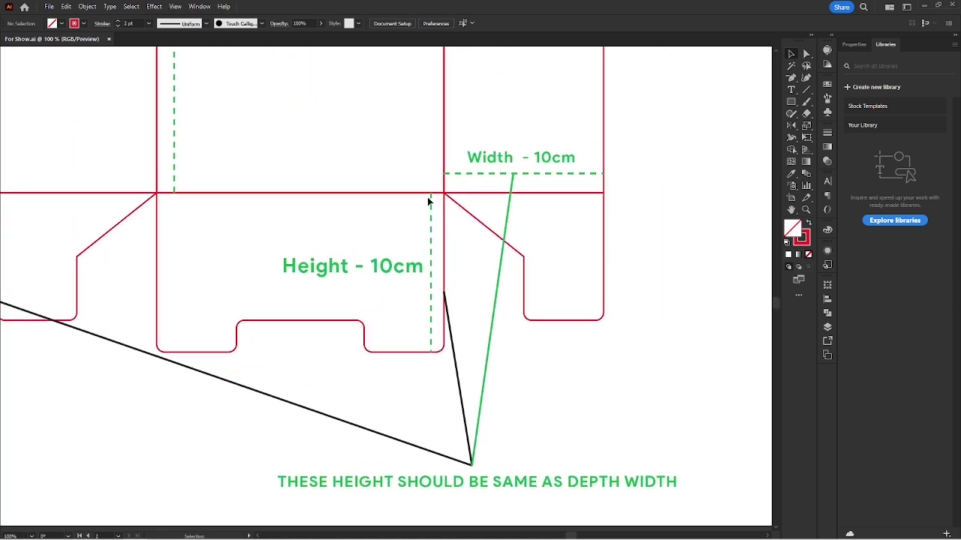
scroll(408, 283, down, 1)
drag(400, 323, 521, 315)
scroll(261, 343, right, 3)
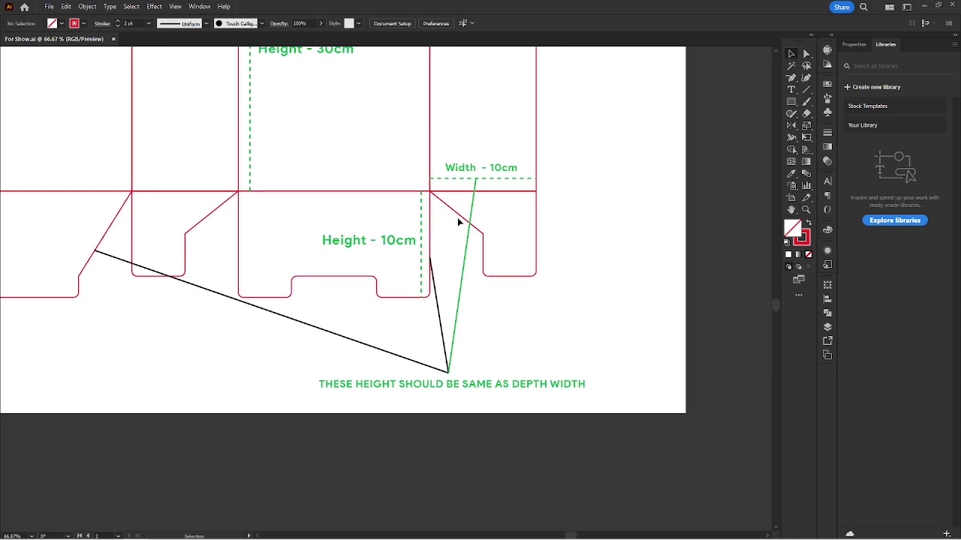
scroll(481, 187, up, 1)
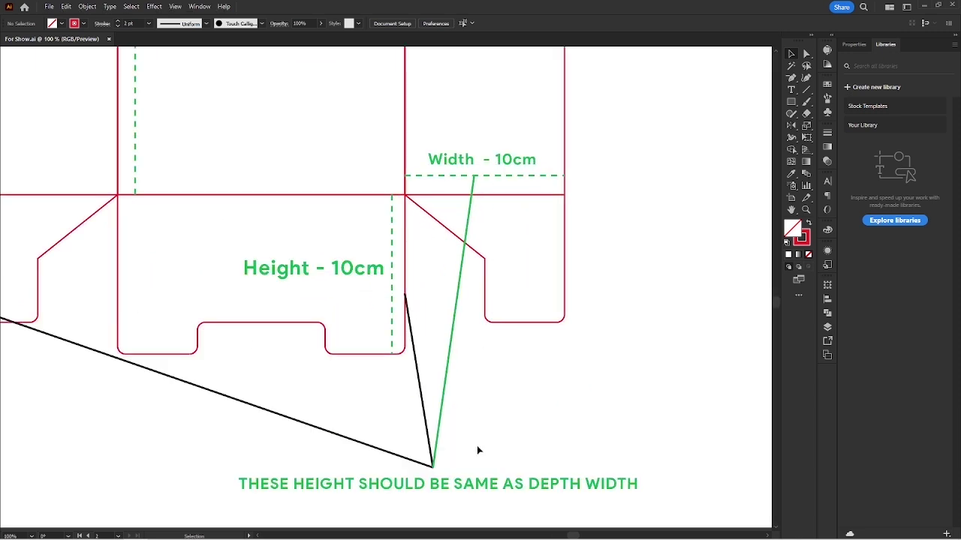
scroll(474, 445, down, 1)
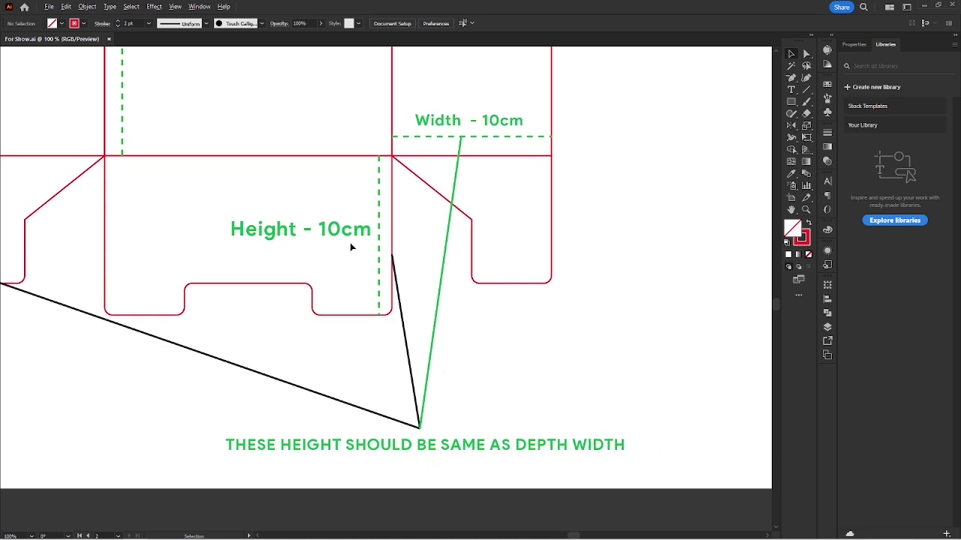
scroll(348, 242, down, 3)
drag(305, 74, 511, 227)
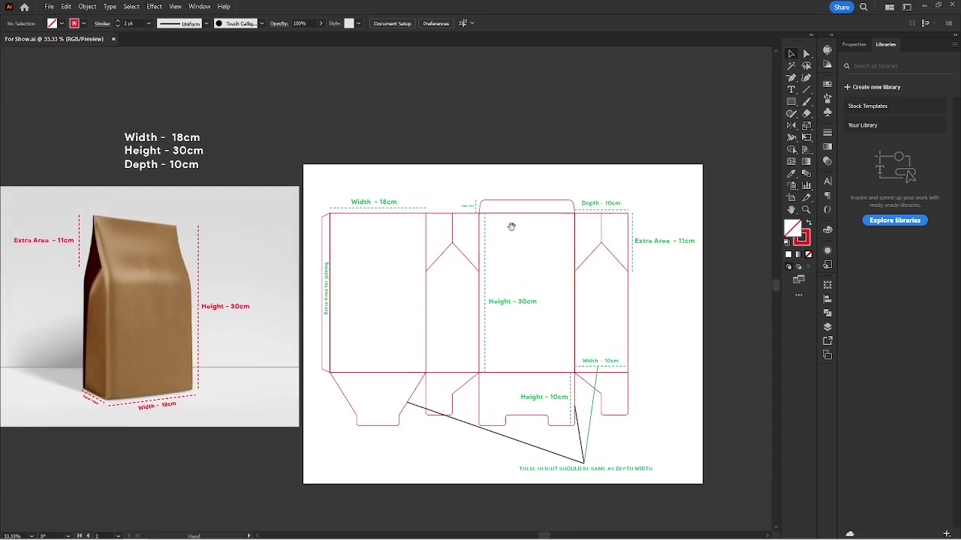
Create a new A4 document of 21 x 29.7 cm in CMYK Color.
drag(175, 125, 321, 162)
scroll(313, 177, up, 1)
drag(256, 139, 279, 163)
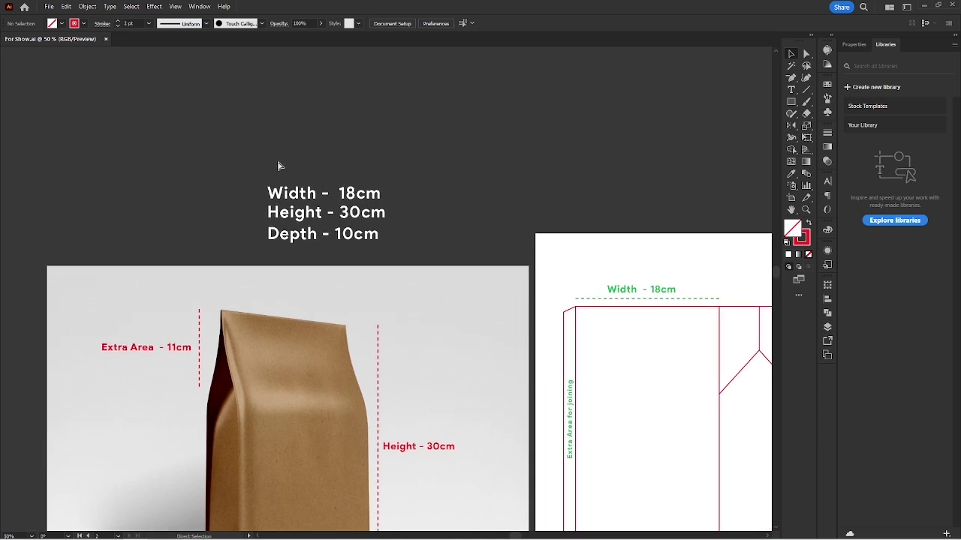
key(ctrl+n)
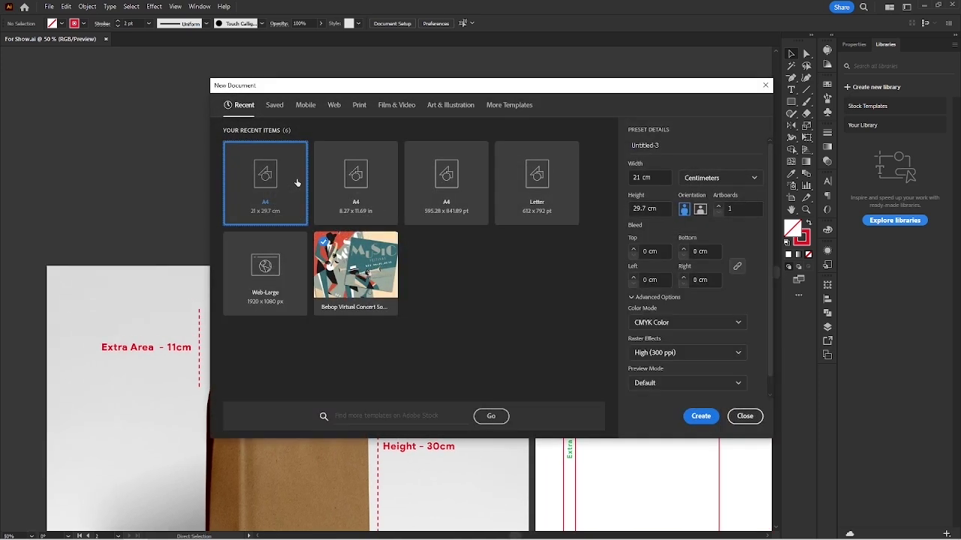
double_click(296, 180)
Copy the width, height and depth text from For Show.ai into the new document and place it above the artboard, off its upper-left corner.
click(81, 39)
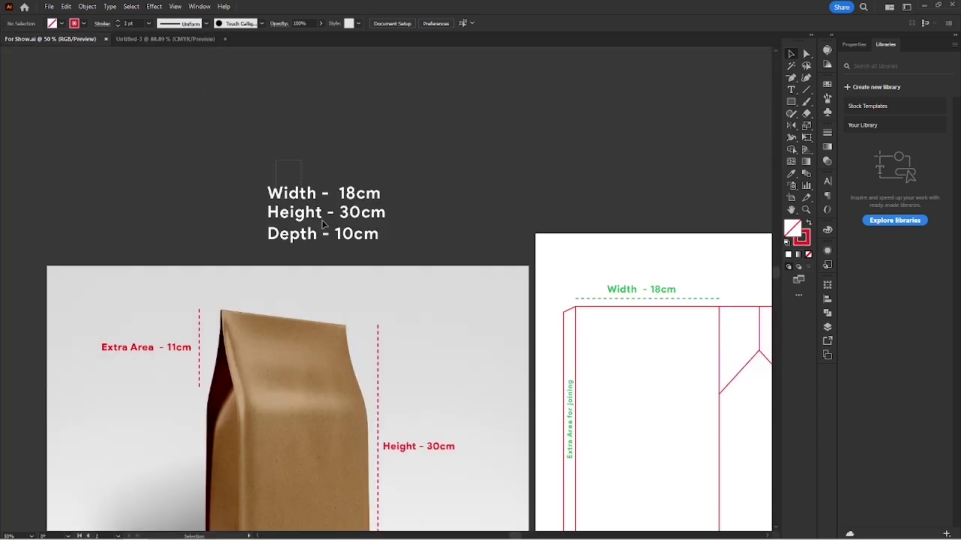
click(346, 239)
right_click(307, 212)
click(323, 230)
click(137, 39)
drag(217, 176, 193, 180)
key(ctrl+v)
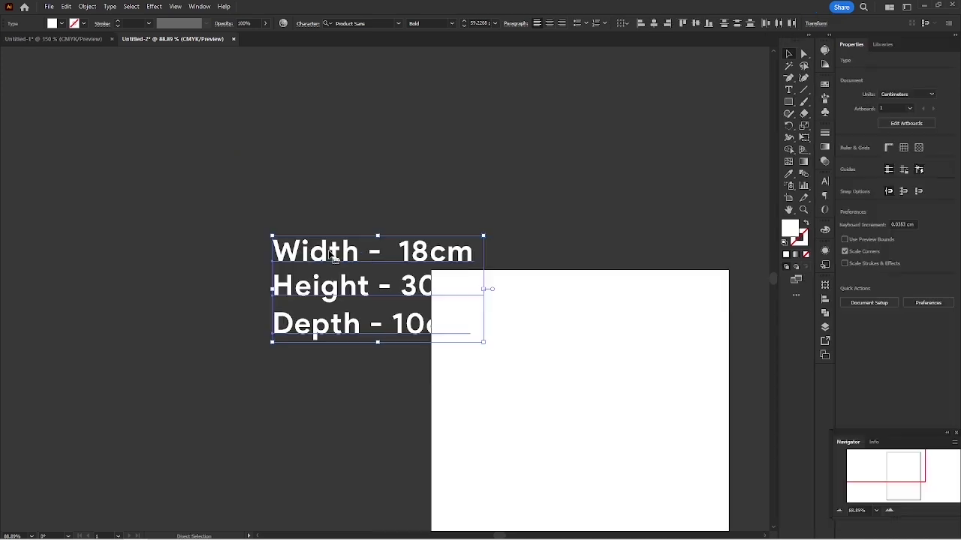
drag(361, 251, 261, 126)
click(343, 317)
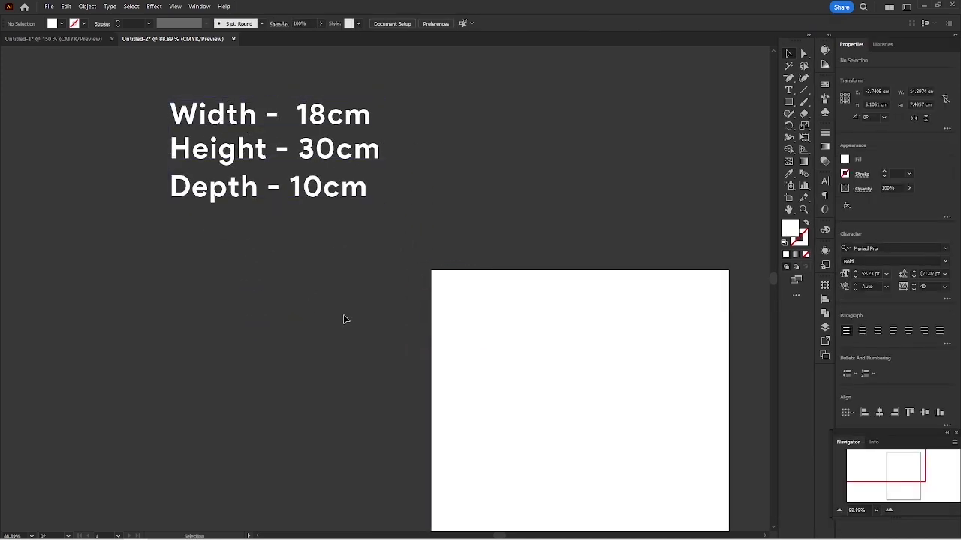
Enlarge the artboard to the right and downward into a large landscape format.
key(ctrl+minus)
key(ctrl+minus)
key(shift+o)
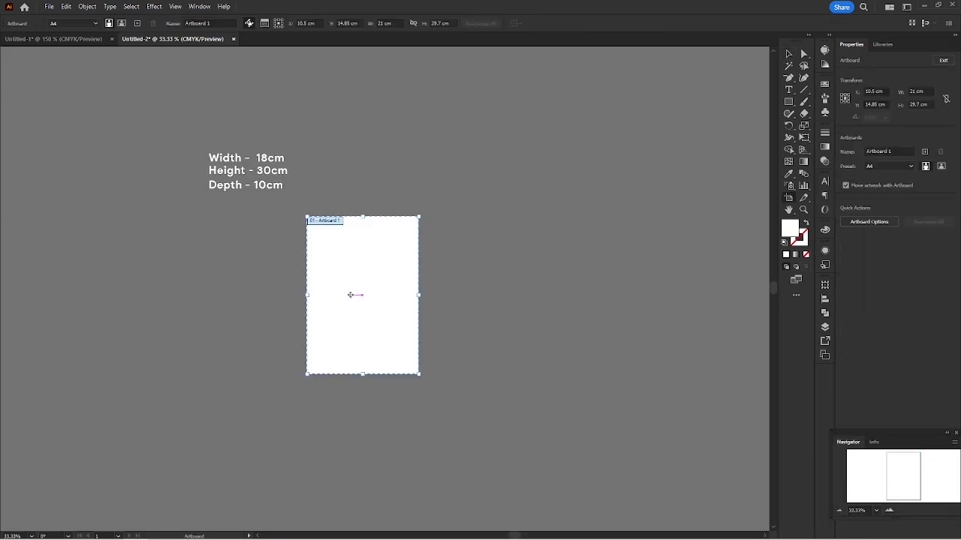
drag(420, 295, 737, 296)
drag(523, 374, 523, 519)
drag(608, 343, 442, 321)
key(ctrl+minus)
key(ctrl+minus)
key(ctrl+minus)
drag(432, 322, 575, 423)
key(Escape)
Move the dimensions text off the artboard, beside its left edge.
scroll(333, 230, up, 4)
scroll(288, 198, down, 1)
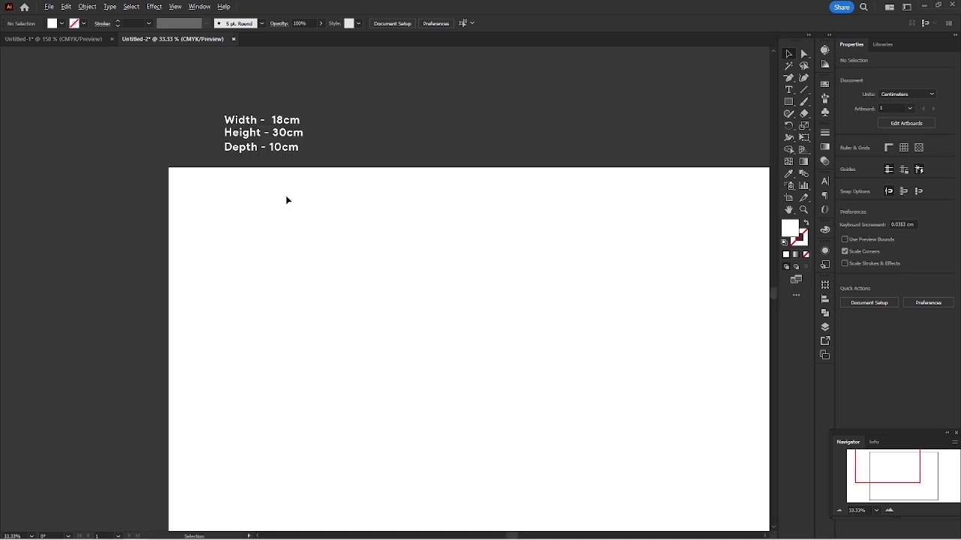
drag(288, 199, 378, 206)
drag(318, 111, 354, 186)
drag(347, 137, 147, 259)
click(183, 388)
Create a rectangle 18 cm wide and 30 cm high near the artboard's upper-left corner as the front panel.
drag(184, 433, 240, 353)
scroll(272, 255, up, 2)
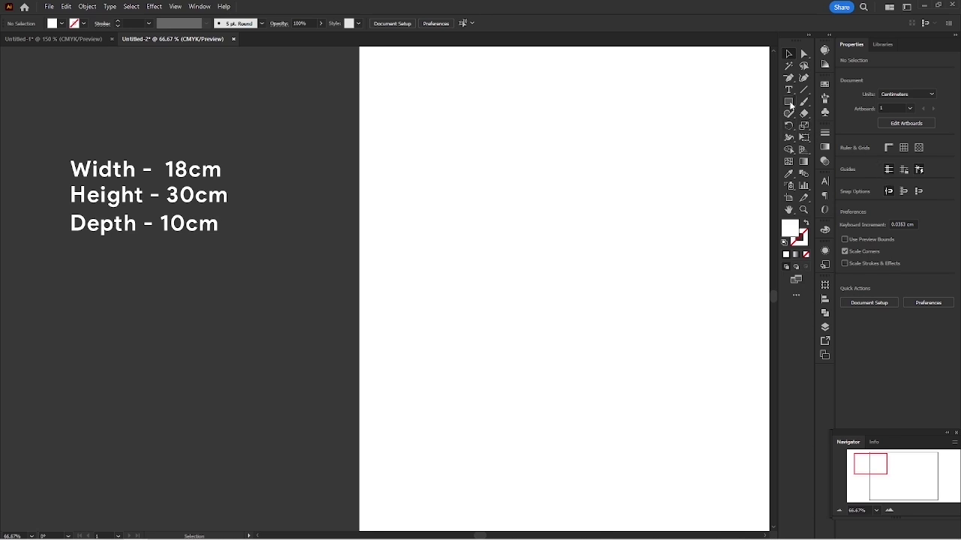
click(790, 103)
click(422, 179)
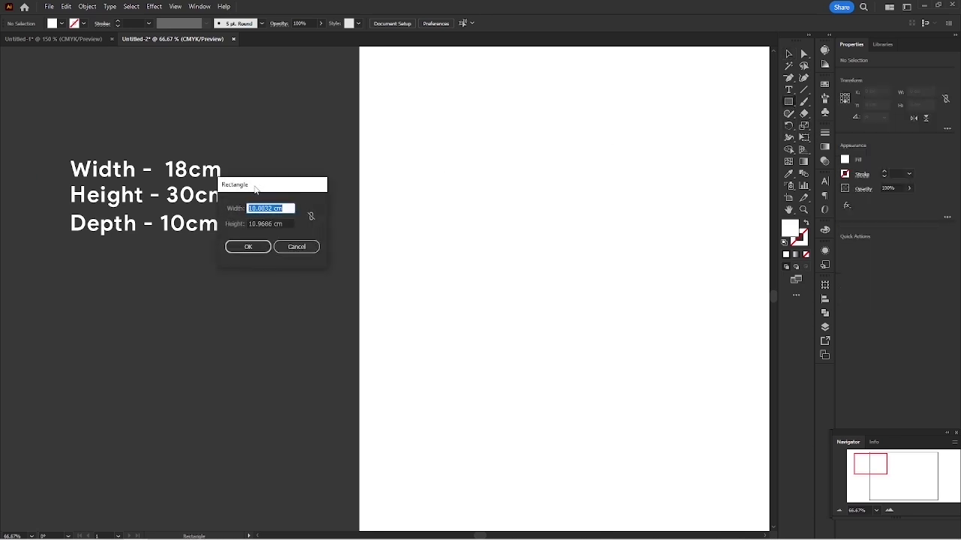
drag(254, 189, 420, 184)
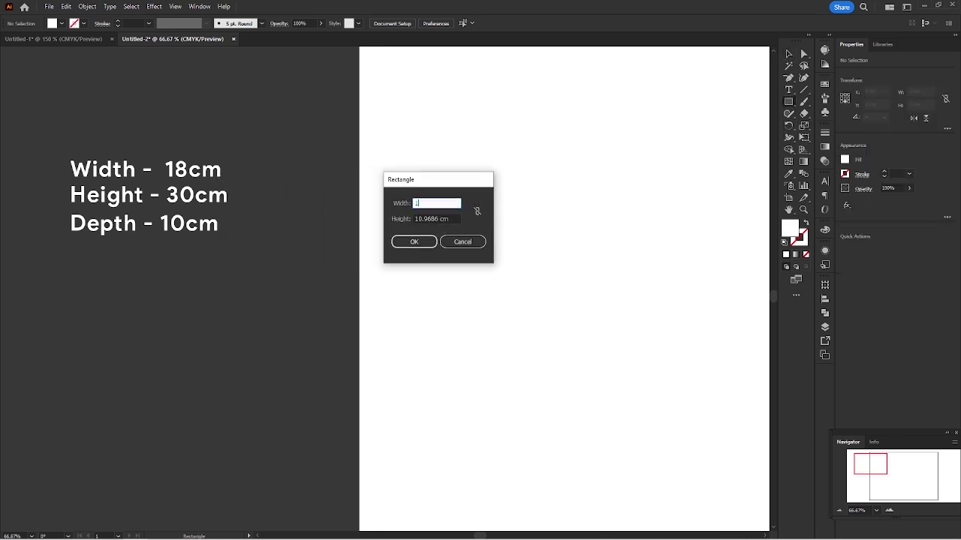
key(Tab)
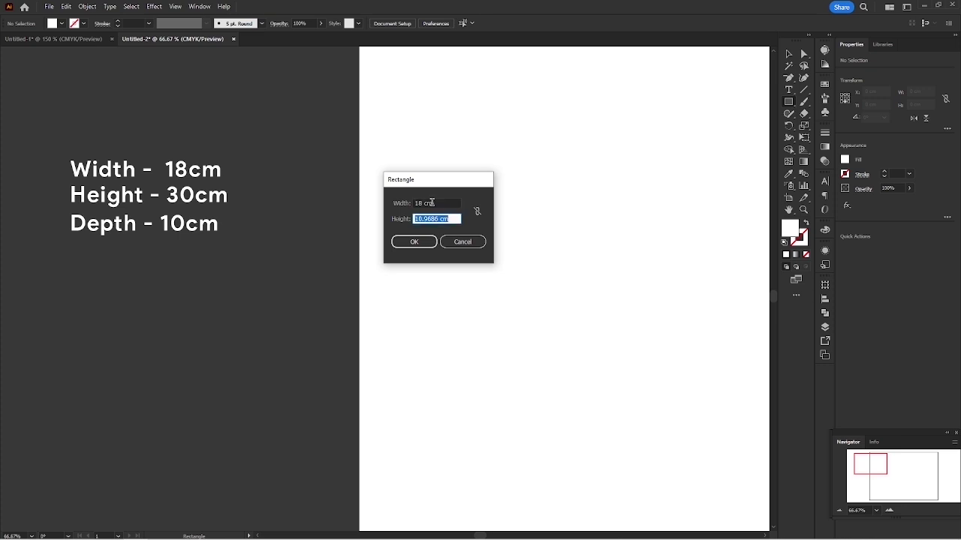
key(Return)
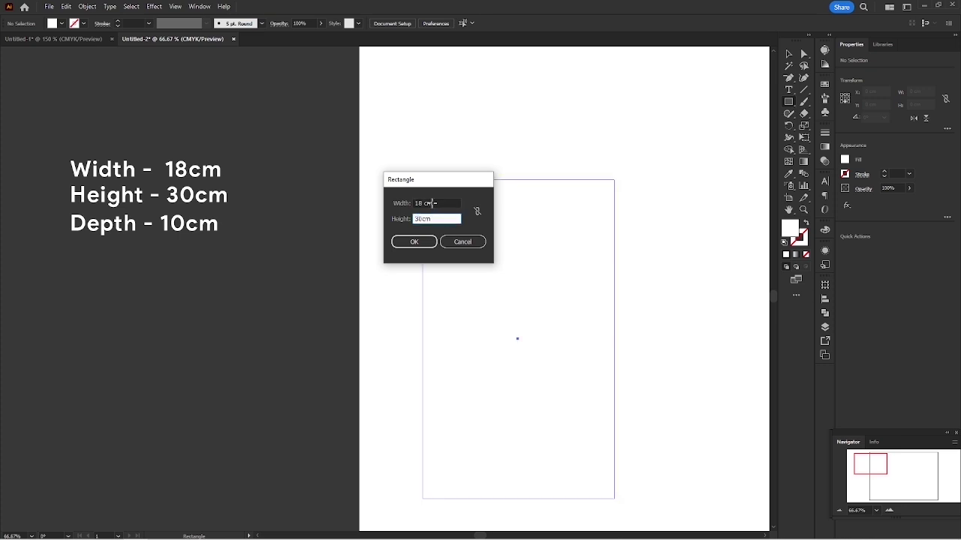
Remove the rectangle's fill and give it a red stroke of 2 pt.
key(v)
key(space)
drag(503, 268, 478, 261)
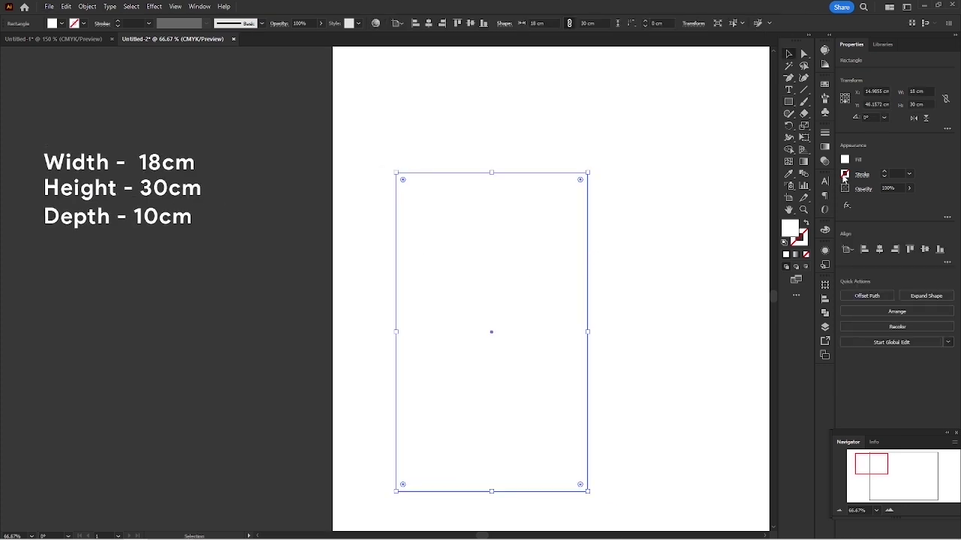
click(805, 224)
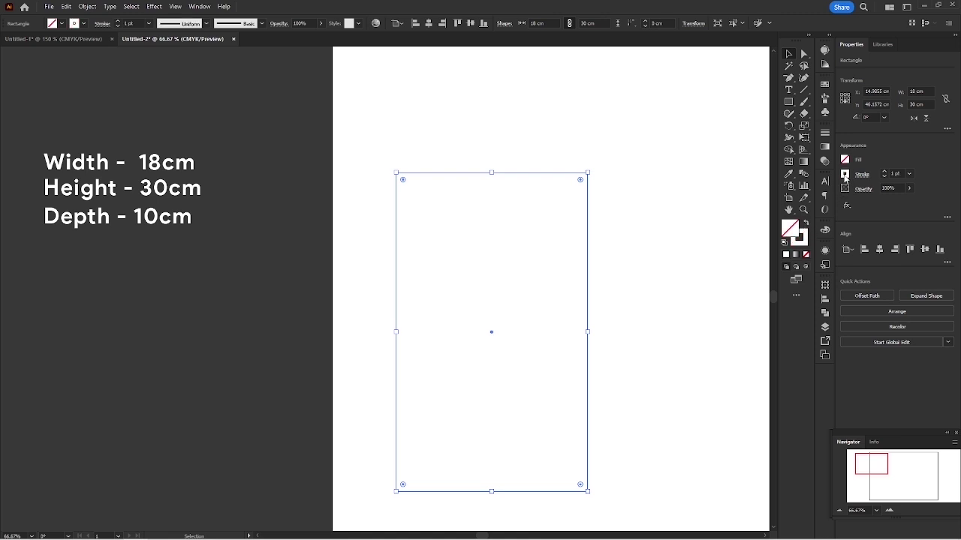
click(845, 175)
click(776, 205)
click(899, 159)
click(885, 174)
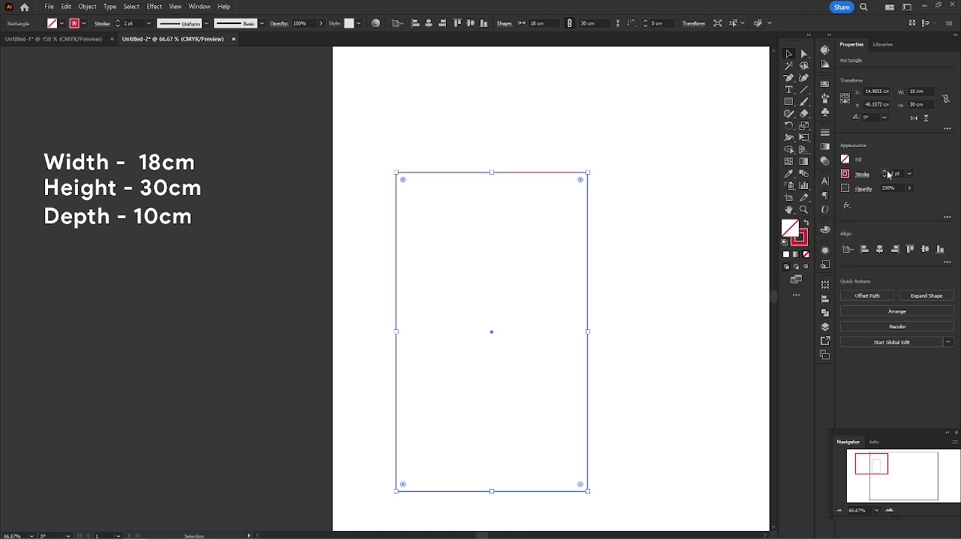
click(645, 236)
Duplicate the front panel against its right edge and set the copy's width to 10 cm for the side panel.
scroll(613, 245, down, 1)
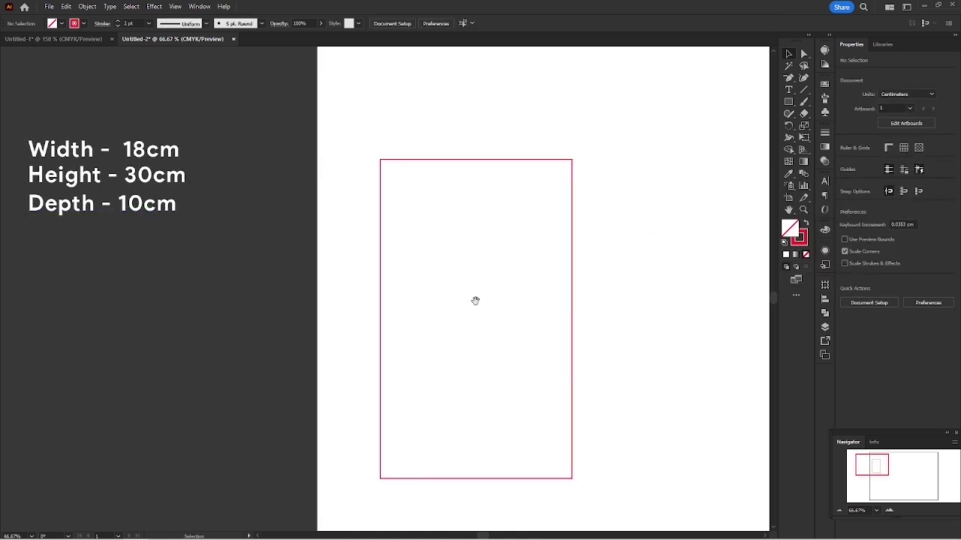
drag(476, 300, 322, 285)
drag(418, 272, 563, 274)
click(919, 91)
text(10)
key(Return)
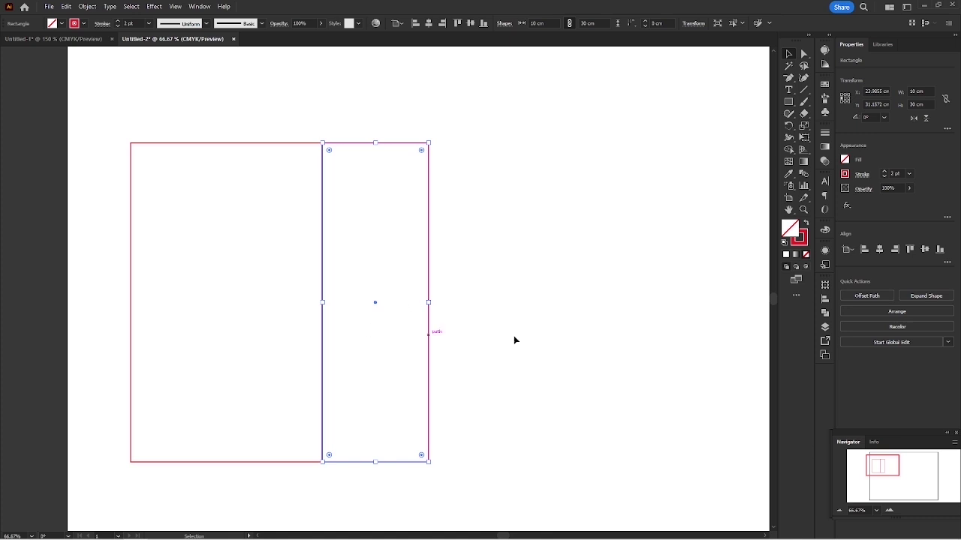
Move both panels together down and to the right, further into the artboard.
click(541, 333)
scroll(398, 285, down, 2)
drag(376, 295, 299, 255)
drag(369, 183, 198, 273)
drag(284, 221, 379, 307)
click(490, 337)
drag(487, 376, 335, 272)
scroll(325, 259, down, 2)
click(150, 193)
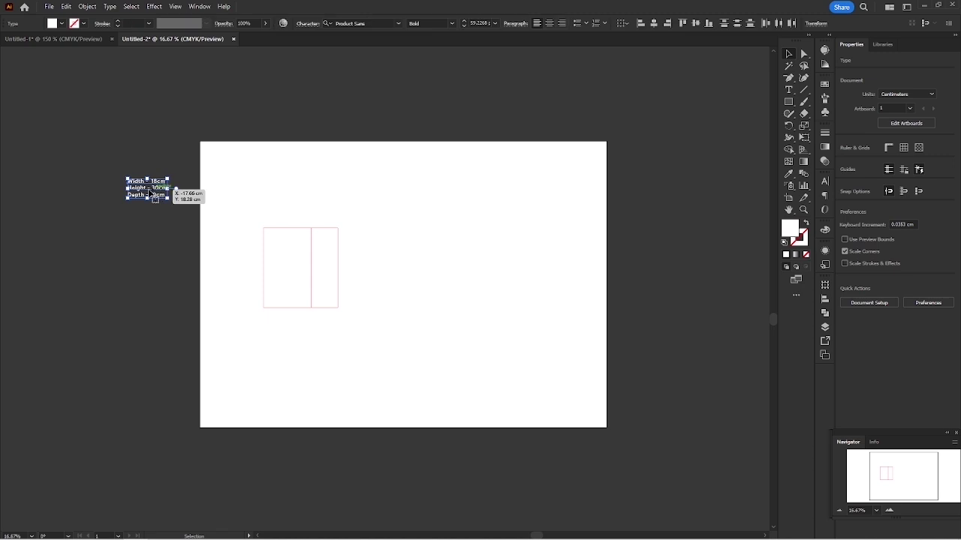
click(369, 205)
Duplicate the front and side panels together and place the copies directly against the right edge of the originals.
scroll(322, 264, up, 2)
scroll(314, 266, up, 1)
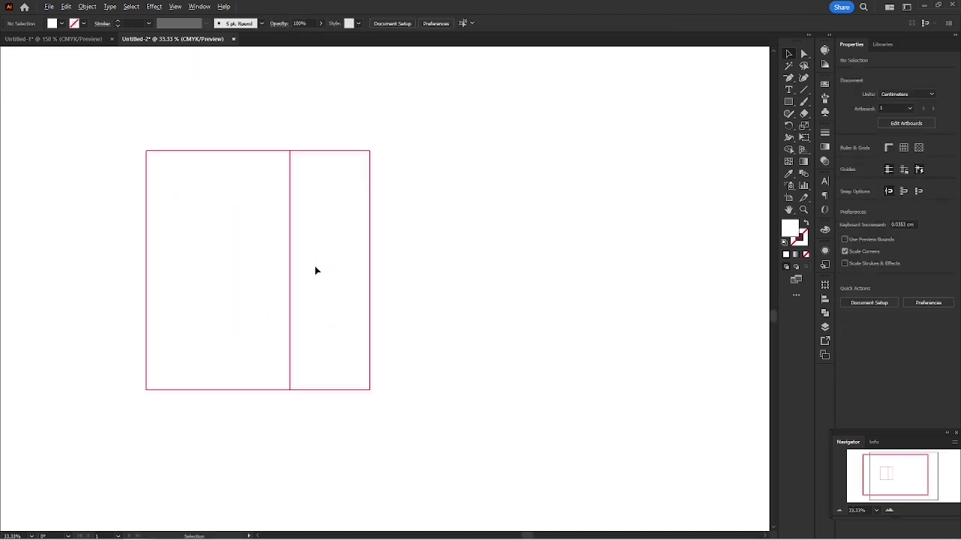
drag(294, 133, 535, 248)
click(397, 127)
click(307, 327)
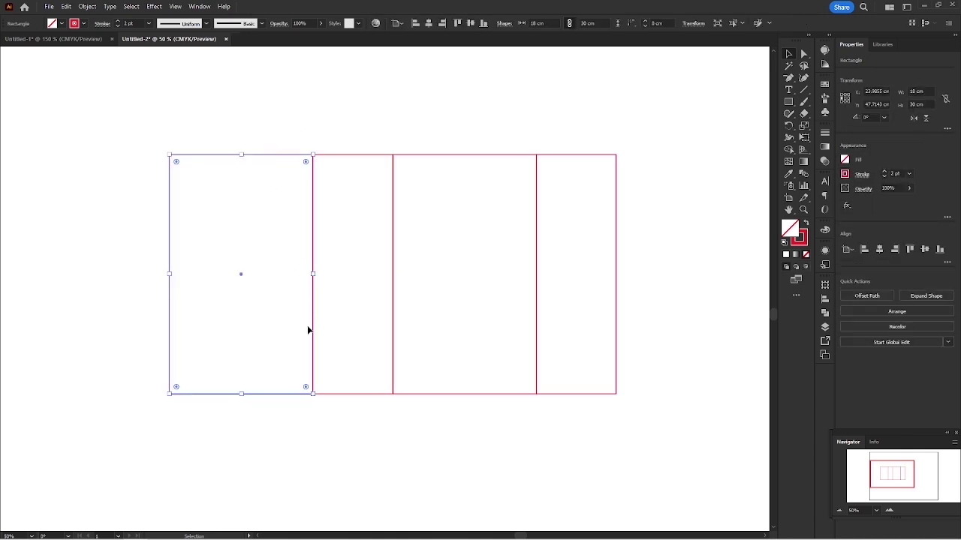
Duplicate the front panel against its left edge and set the copy's width to 1.5 cm for the glue flap.
drag(280, 154, 276, 125)
click(196, 125)
scroll(316, 162, up, 1)
drag(277, 125, 298, 198)
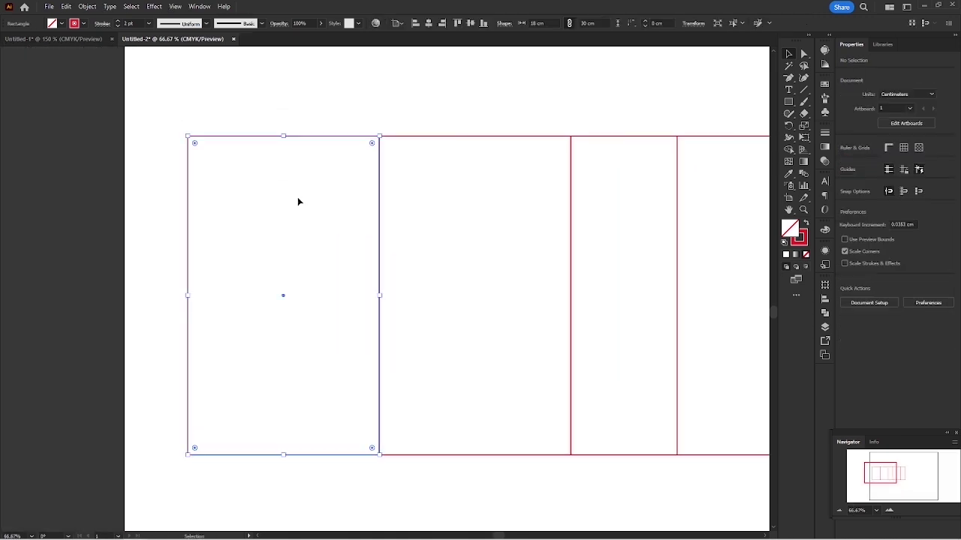
click(849, 99)
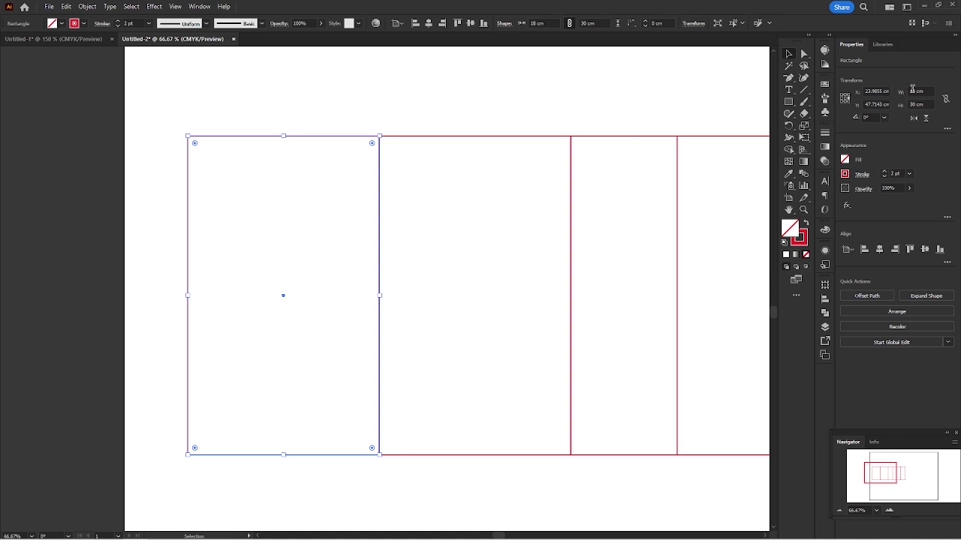
click(912, 91)
key(Return)
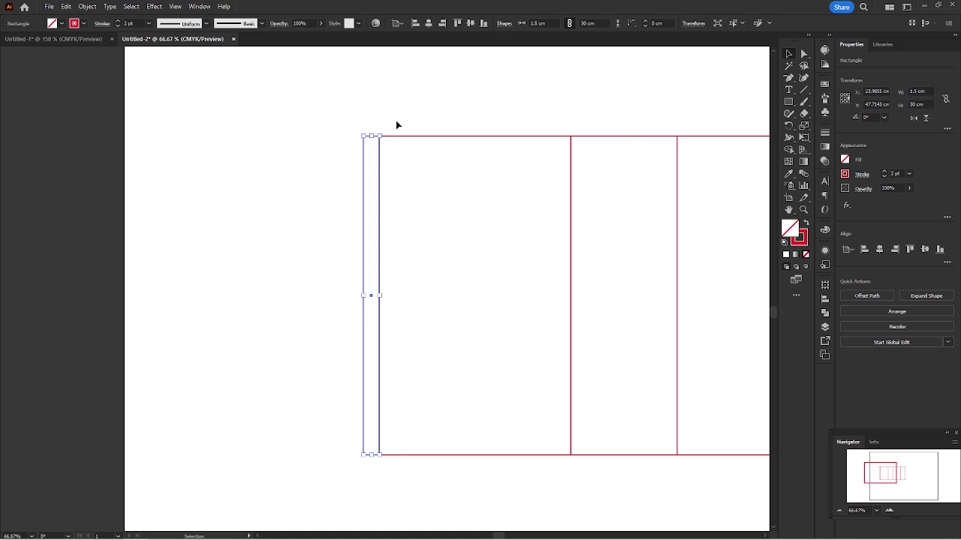
Lower only the upper outer corner point of the glue flap so its top edge slants.
click(395, 120)
scroll(395, 121, up, 4)
drag(268, 227, 312, 304)
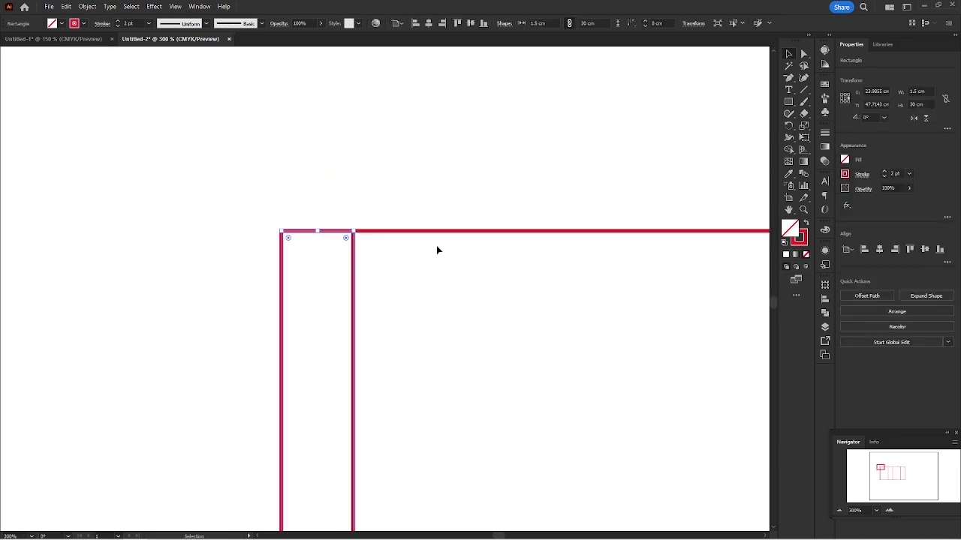
click(804, 57)
drag(259, 218, 326, 277)
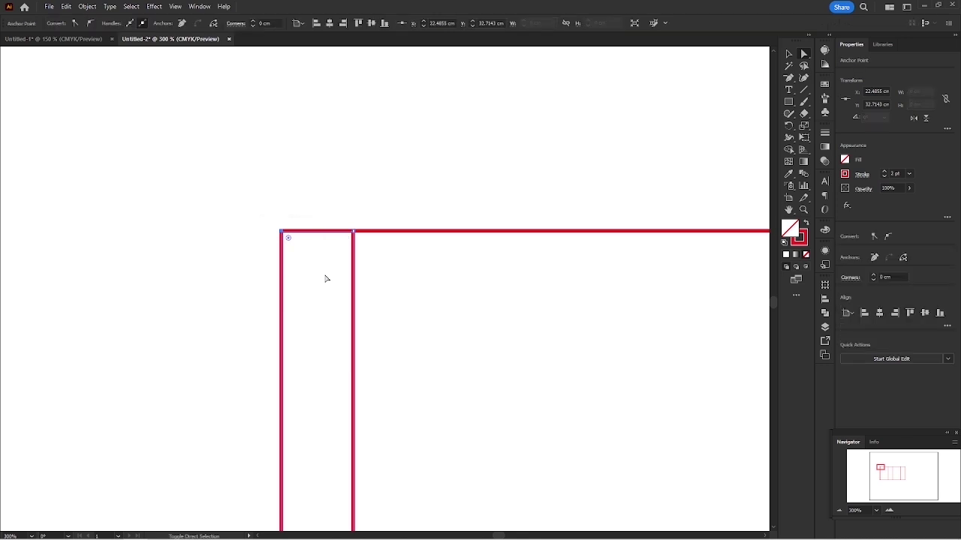
key(shift+Down)
key(shift+Down)
key(v)
click(314, 179)
Raise the lower outer corner point of the glue flap so its bottom edge slants to match the top.
scroll(313, 179, down, 6)
scroll(304, 312, up, 5)
drag(367, 153, 350, 352)
drag(305, 382, 365, 330)
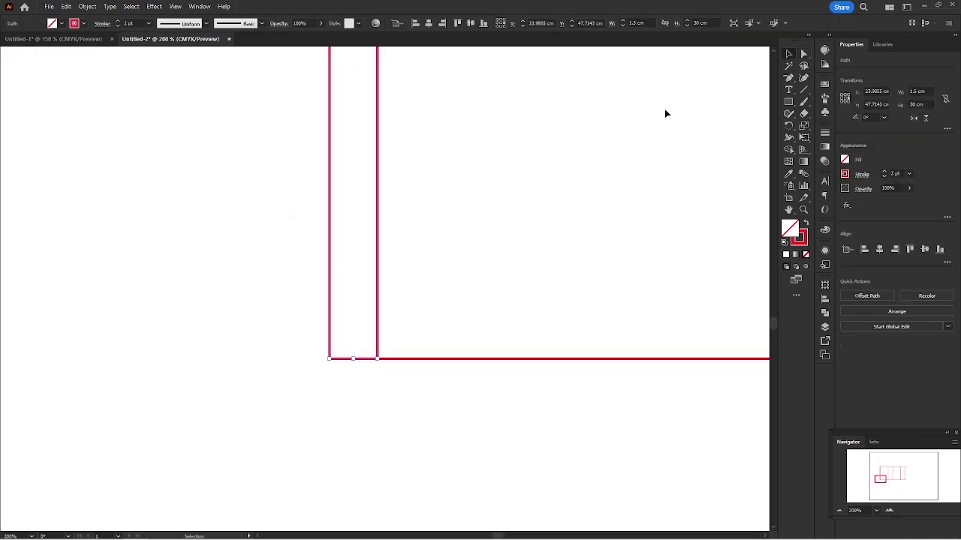
click(805, 54)
drag(330, 358, 330, 336)
click(332, 412)
Duplicate the second 18 cm panel directly above itself and set the copy's height to 2.5 cm, keeping its bottom edge on the panel.
scroll(314, 390, down, 2)
scroll(313, 390, down, 2)
drag(613, 420, 486, 416)
drag(509, 268, 474, 280)
scroll(462, 262, up, 1)
drag(376, 225, 394, 239)
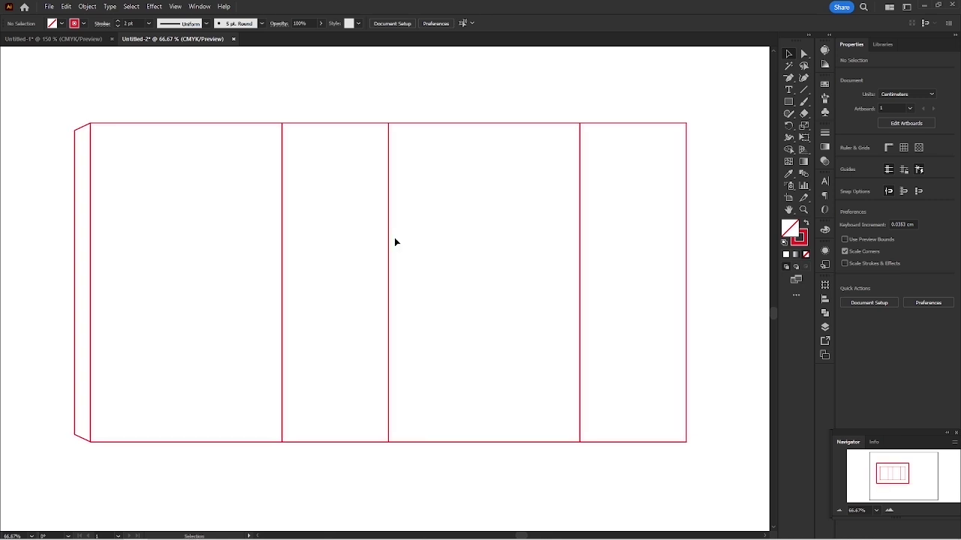
drag(557, 444, 516, 125)
click(594, 98)
drag(607, 93, 563, 229)
scroll(484, 223, up, 2)
drag(485, 223, 477, 239)
drag(658, 151, 523, 199)
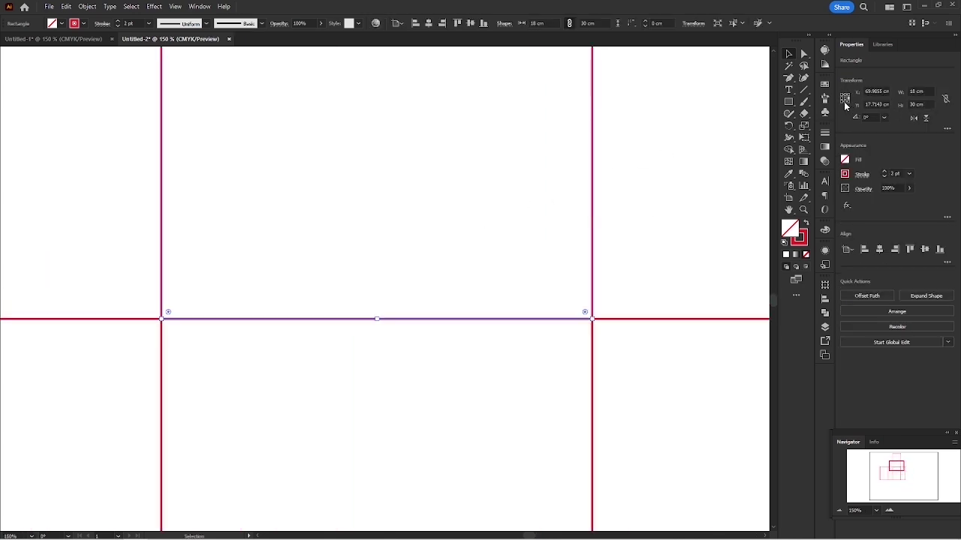
click(918, 104)
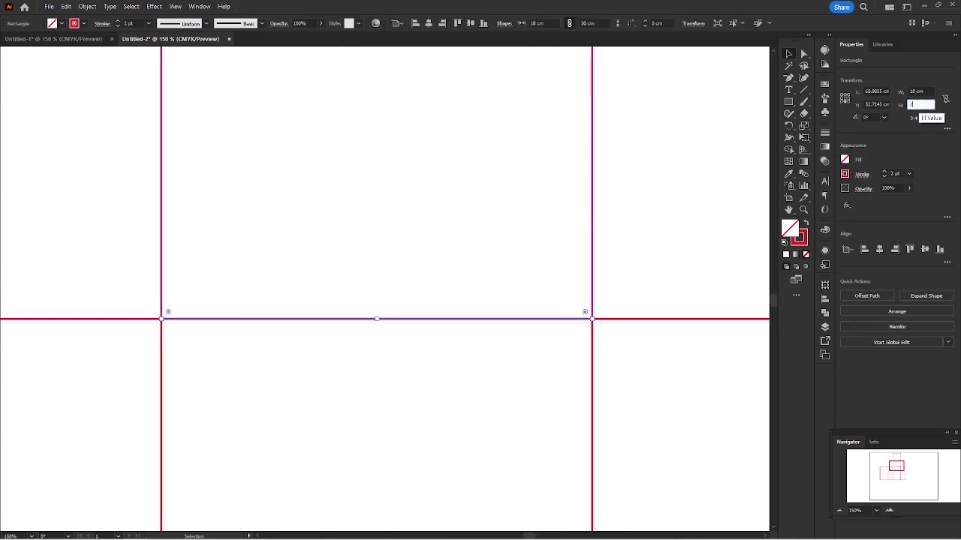
text(2.5)
key(Return)
Taper the 2.5 cm top flap by moving both of its upper corner points inward by equal amounts.
click(431, 228)
drag(391, 224, 429, 181)
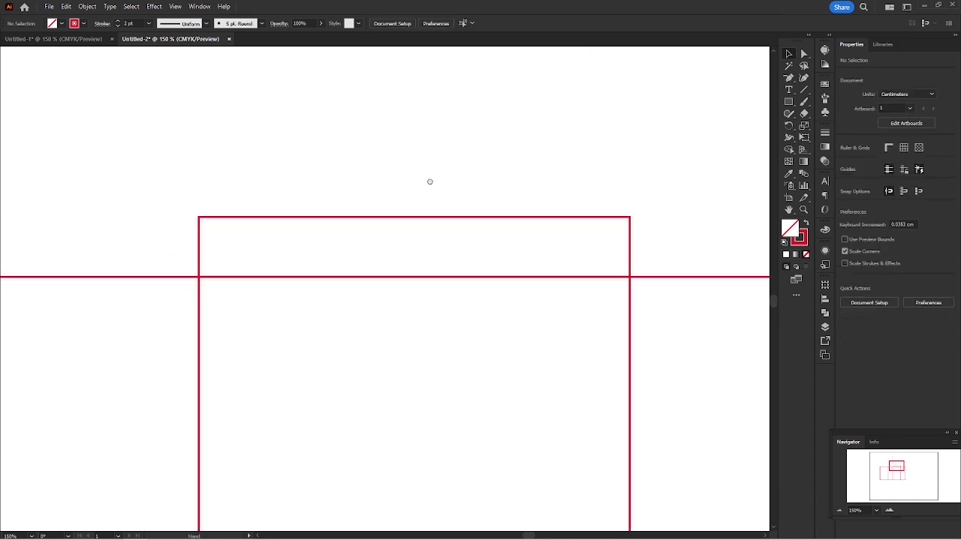
drag(390, 247, 390, 251)
click(804, 54)
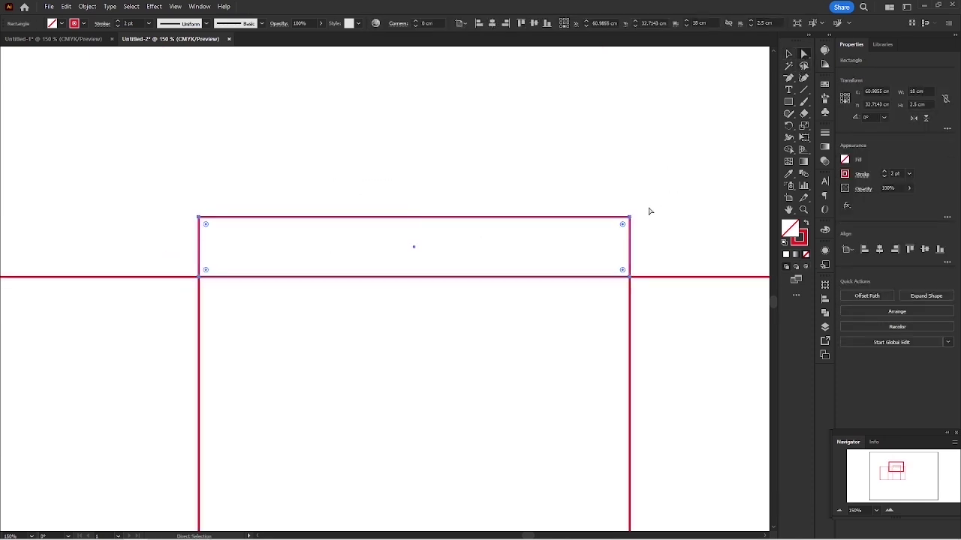
drag(648, 208, 613, 230)
key(shift+Left)
key(shift+Left)
drag(145, 196, 257, 235)
key(shift+Right)
key(shift+Right)
click(279, 205)
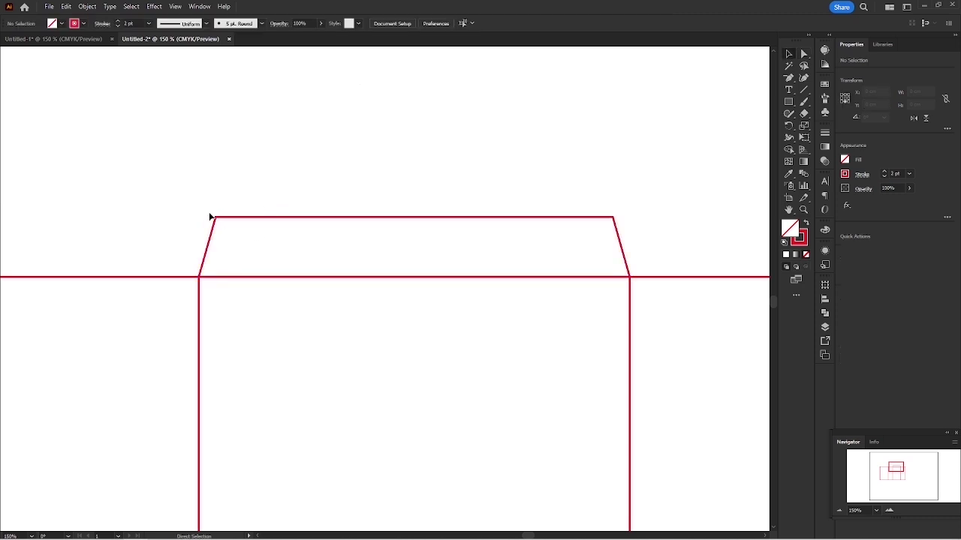
Round the top flap's two upper corners with a 1 cm radius.
key(v)
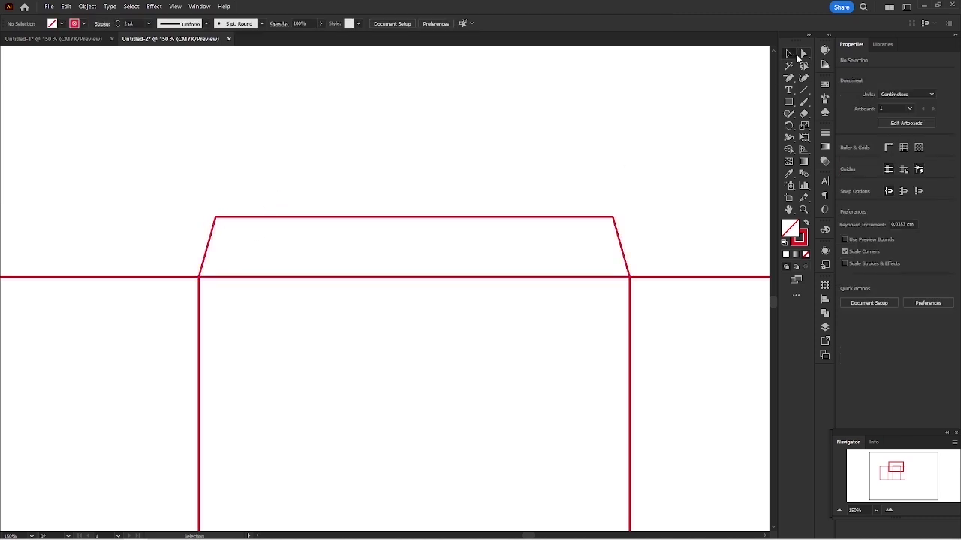
click(800, 56)
drag(667, 176, 228, 232)
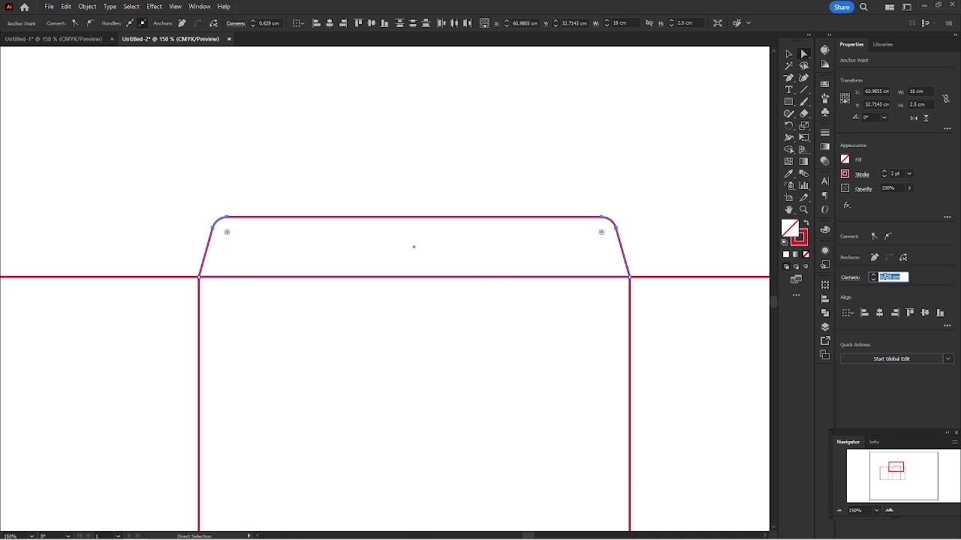
text(1)
key(Return)
key(v)
click(452, 182)
Duplicate the second 18 cm panel directly below itself and set the copy's height to 10 cm, keeping its top edge on the panel.
scroll(453, 182, down, 3)
drag(369, 176, 346, 128)
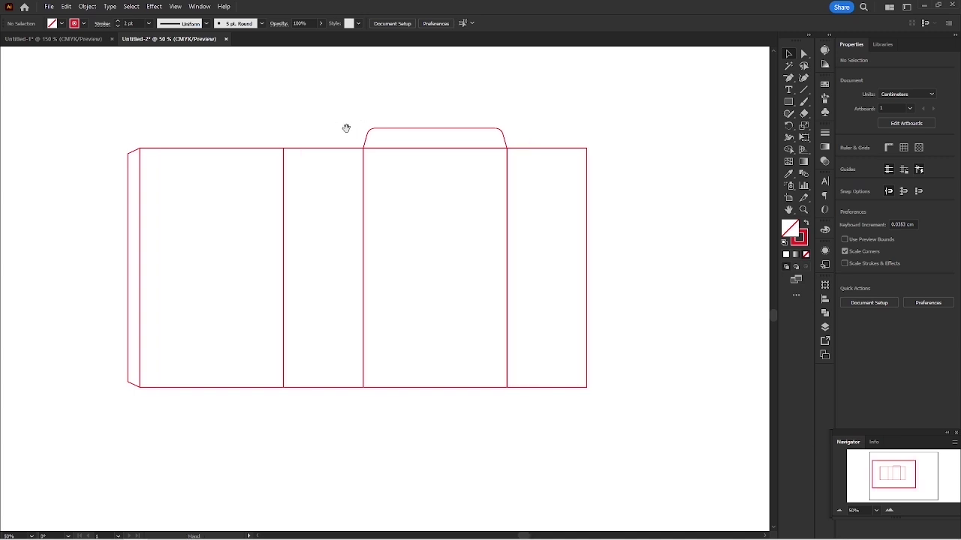
click(461, 389)
drag(465, 415, 465, 524)
drag(551, 304, 539, 264)
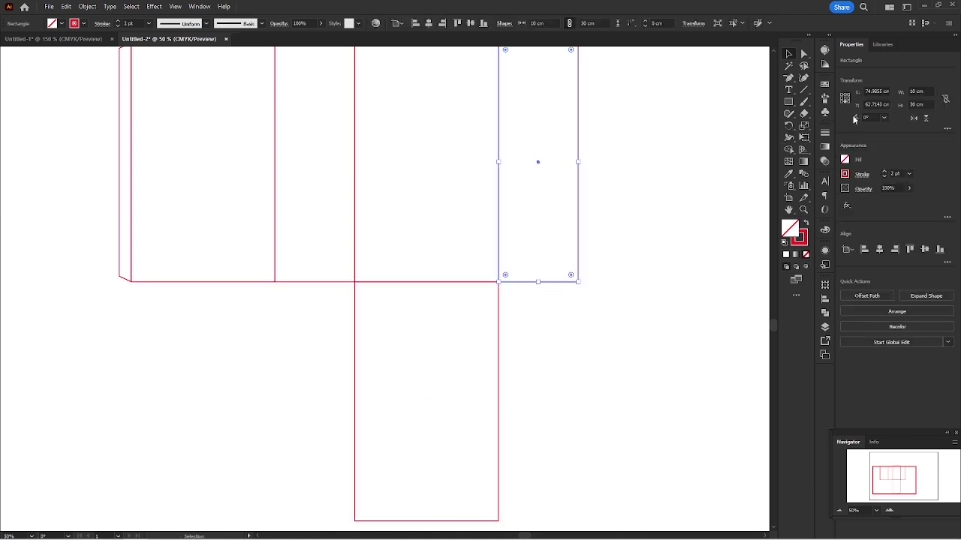
drag(545, 313, 426, 365)
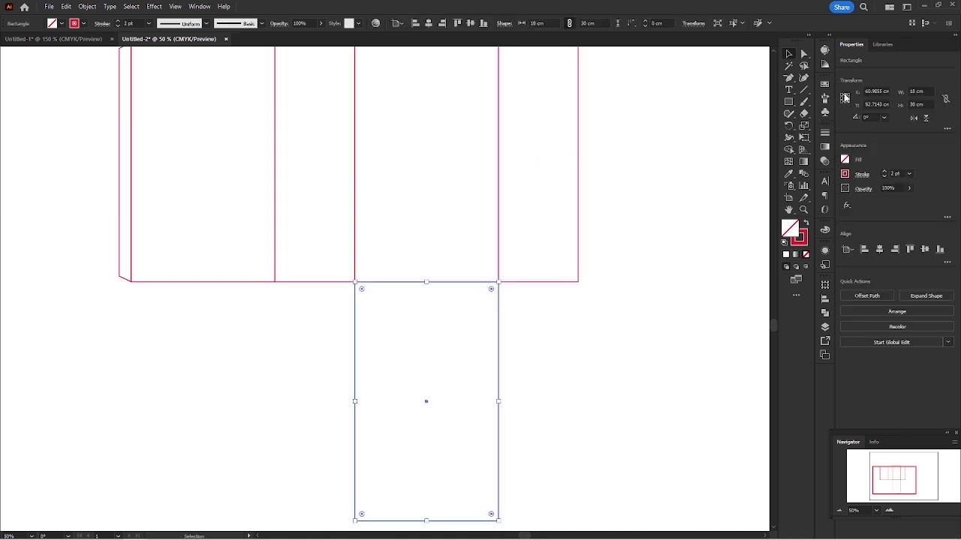
click(916, 104)
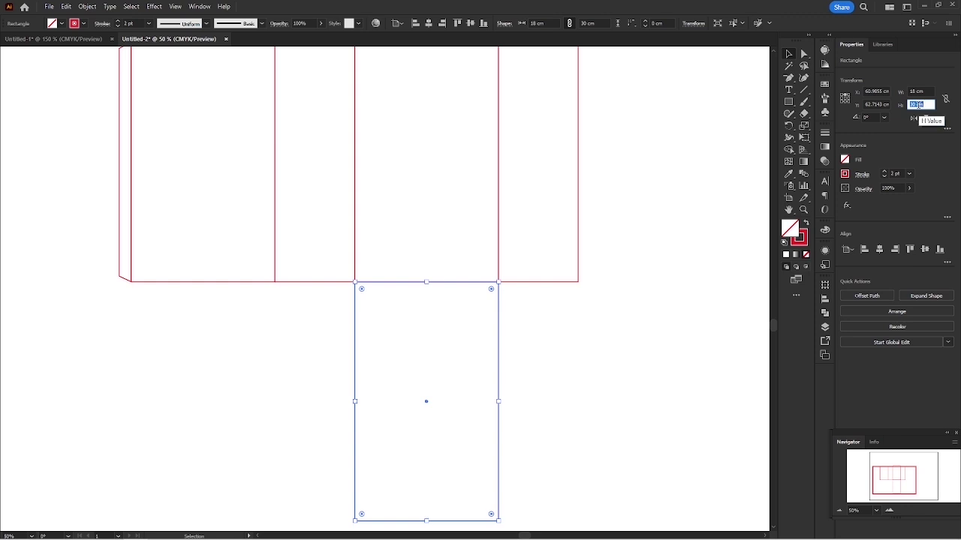
text(10)
key(Return)
click(505, 354)
Set the height of the bottom flap under the second 18 cm panel to 8 cm.
scroll(508, 353, up, 2)
drag(514, 319, 548, 320)
drag(450, 405, 483, 360)
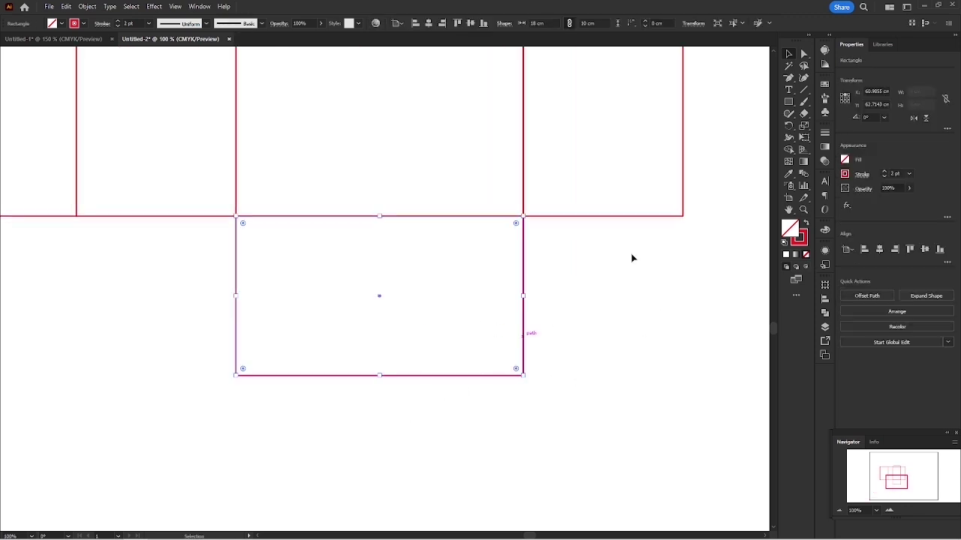
click(915, 104)
text(8)
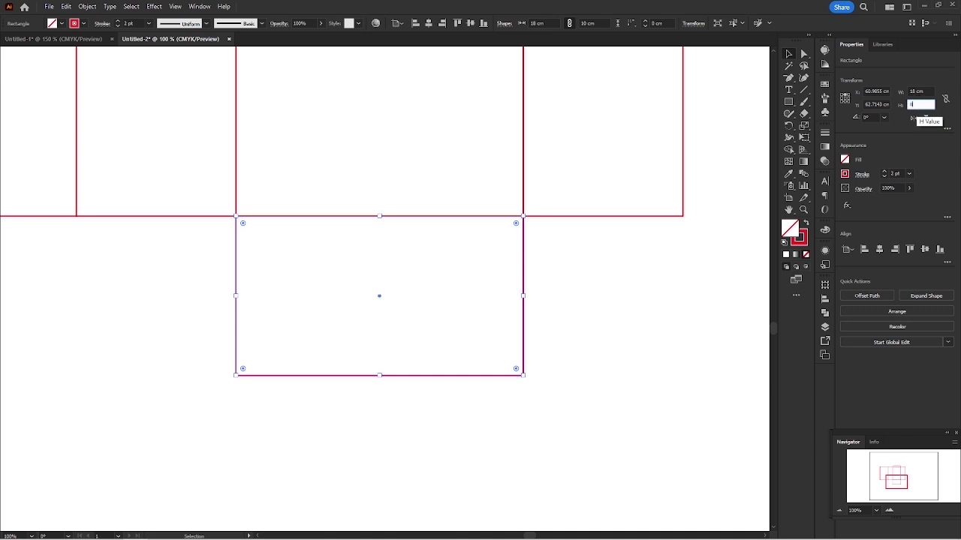
key(Return)
click(551, 300)
Duplicate the 8 cm bottom flap directly below itself and set the copy's height to 2 cm.
drag(525, 253, 525, 382)
click(917, 103)
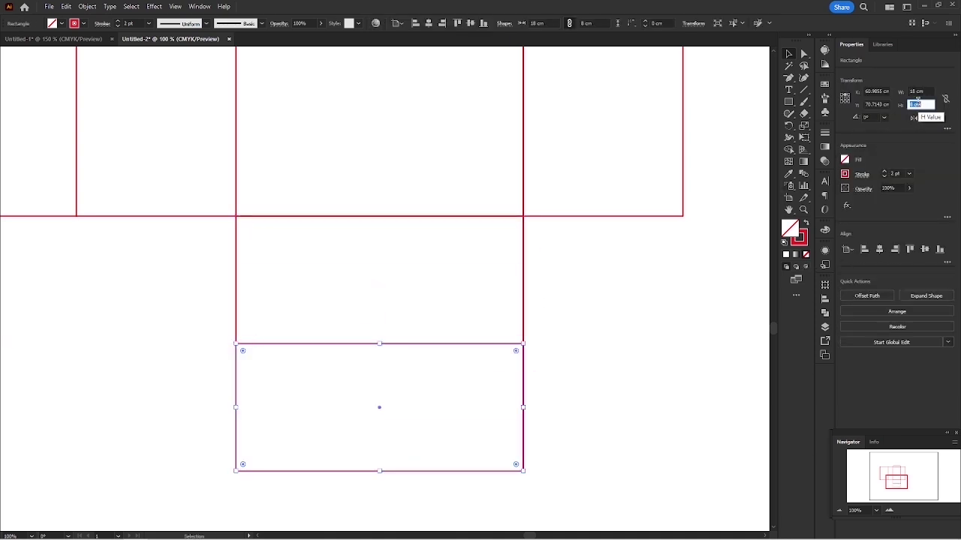
text(2)
key(Return)
click(425, 390)
Narrow the 2 cm strip from its right side to a small tab about 3.4 cm wide.
scroll(398, 378, up, 1)
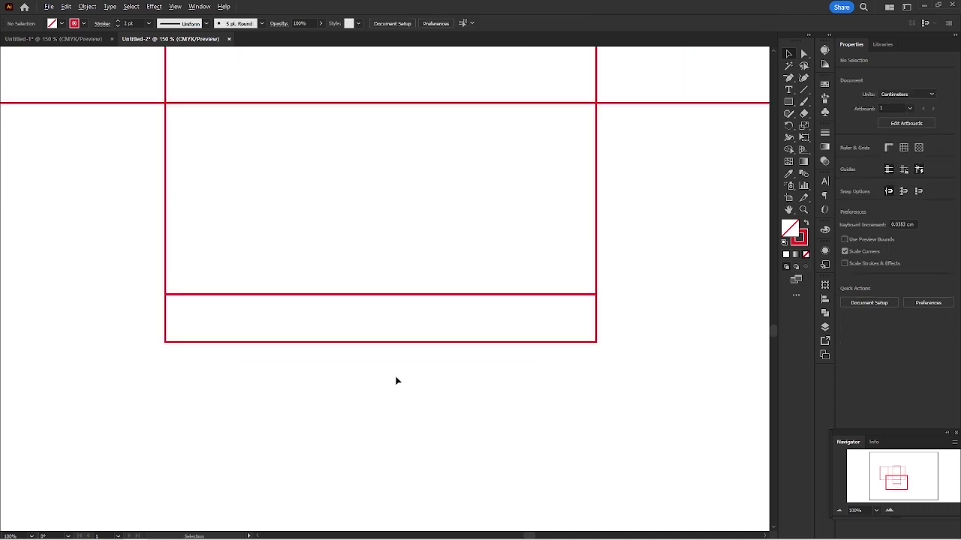
drag(356, 397, 490, 324)
drag(586, 317, 236, 338)
drag(429, 368, 433, 377)
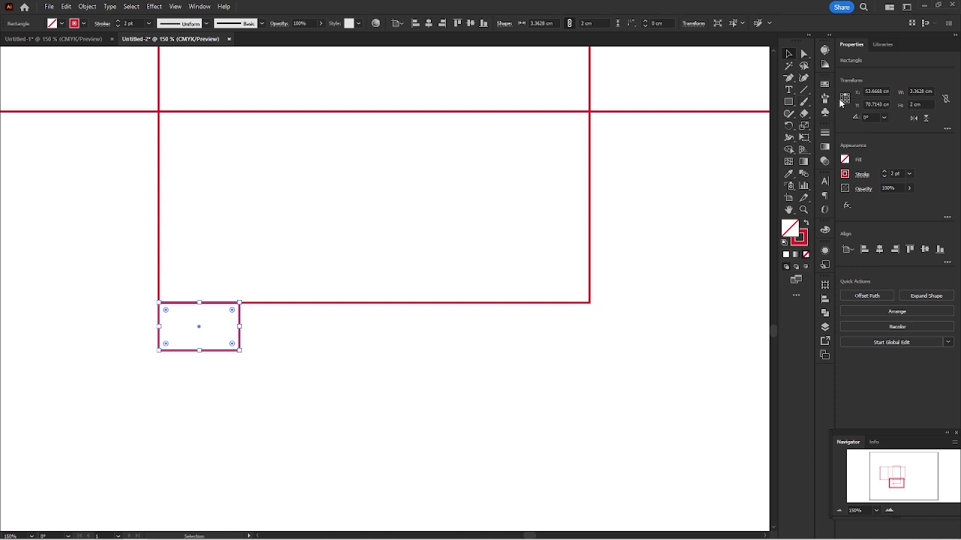
Try to set the small tab's height to 3 cm.
click(921, 106)
text(3)
key(Return)
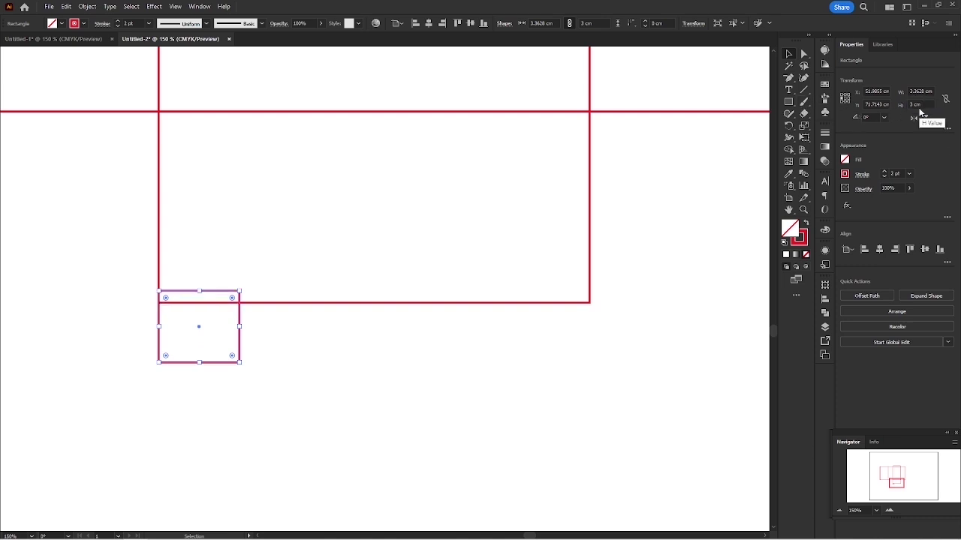
click(250, 328)
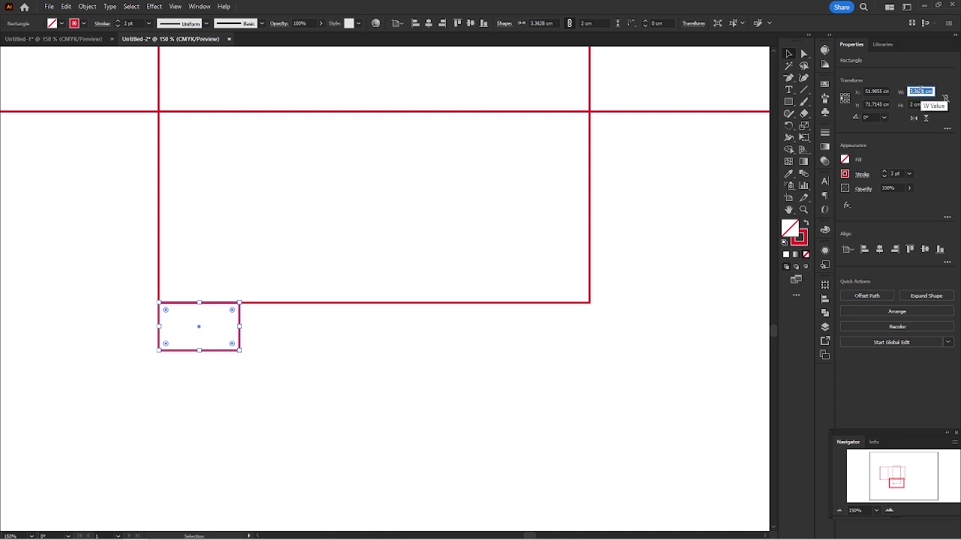
Set the tab's width to 5 cm and duplicate it to the flap's other end, aligned with the flap's right edge.
text(5)
key(Return)
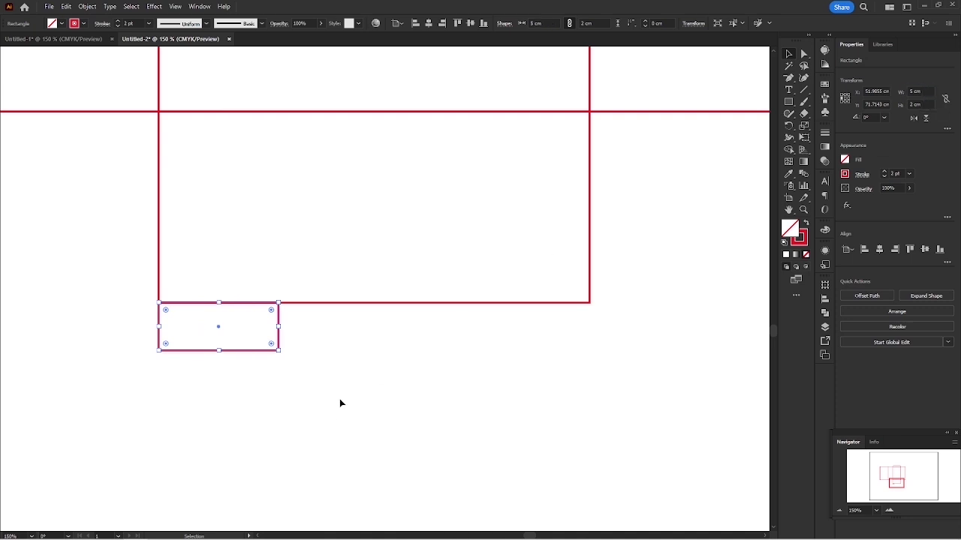
drag(278, 328, 574, 328)
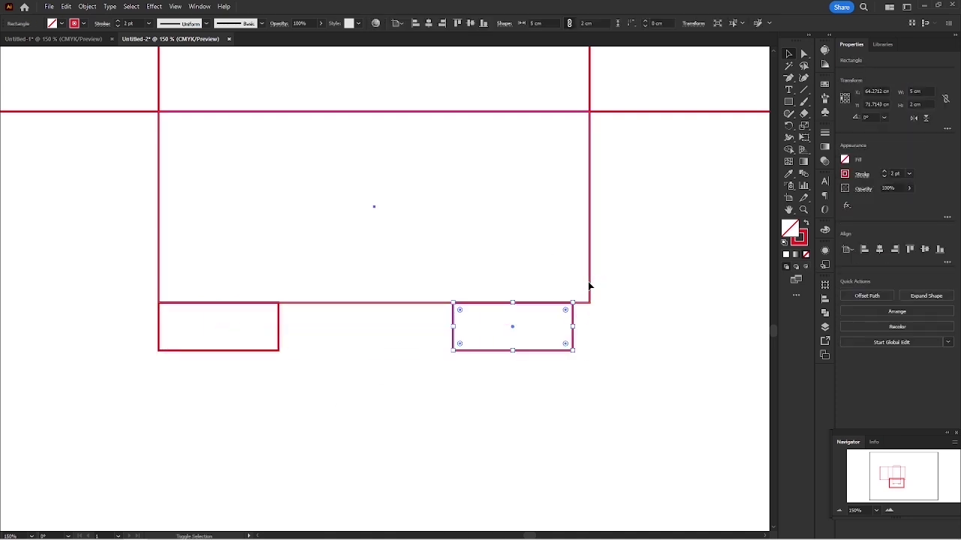
shift+click(589, 282)
click(442, 23)
click(590, 386)
Duplicate the bottom flap with its two tabs and place the copies directly under the front panel.
scroll(483, 355, left, 1)
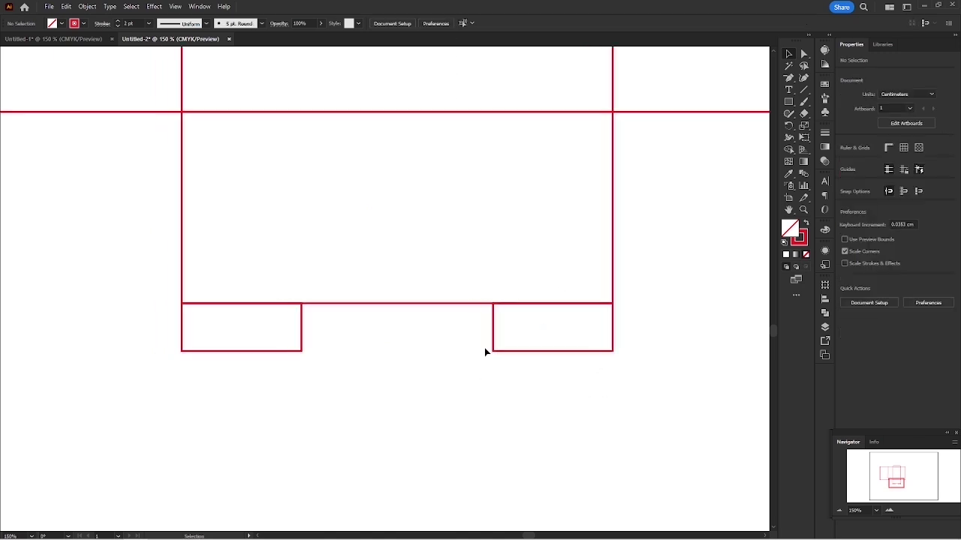
scroll(486, 348, down, 2)
drag(487, 348, 532, 338)
mouse_move(413, 378)
mouse_down()
mouse_move(498, 328)
mouse_move(601, 288)
mouse_move(402, 378)
mouse_up()
drag(590, 266, 292, 278)
click(352, 285)
scroll(271, 362, left, 3)
scroll(271, 363, up, 3)
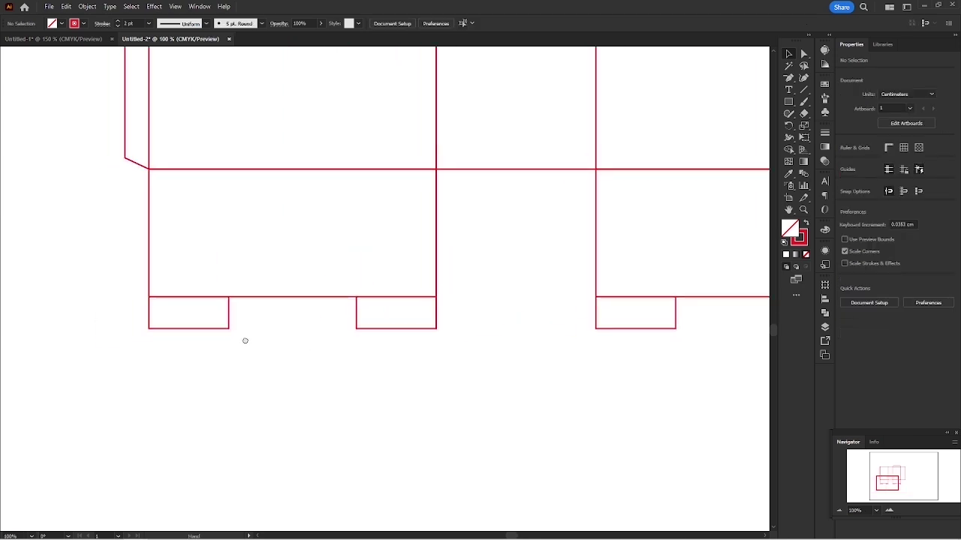
Add a centre tab filling the gap between the front flap's two tabs, and delete the two outer tabs.
drag(221, 308, 474, 293)
drag(524, 346, 544, 317)
key(Delete)
drag(145, 336, 166, 313)
key(Delete)
Unite the front bottom flap with its centre tab, and the other bottom flap with its two outer tabs.
scroll(351, 352, down, 2)
drag(433, 341, 346, 337)
scroll(354, 331, down, 1)
click(325, 316)
click(853, 296)
drag(472, 375, 614, 305)
click(847, 294)
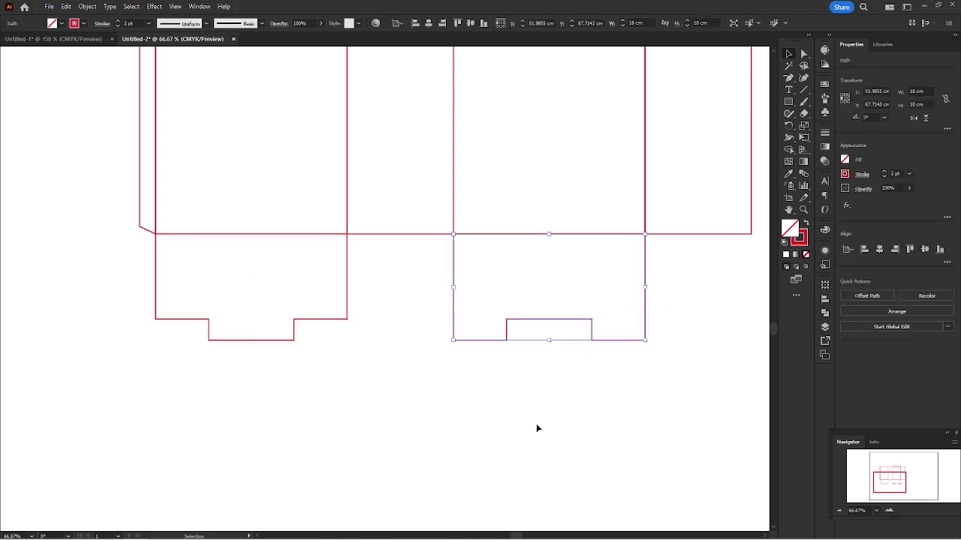
click(536, 427)
Delete the two outer lower anchor points of the front bottom flap so its sides taper straight to the centre tab.
drag(504, 391, 436, 405)
scroll(356, 366, up, 1)
drag(330, 340, 410, 346)
drag(380, 295, 287, 358)
click(790, 77)
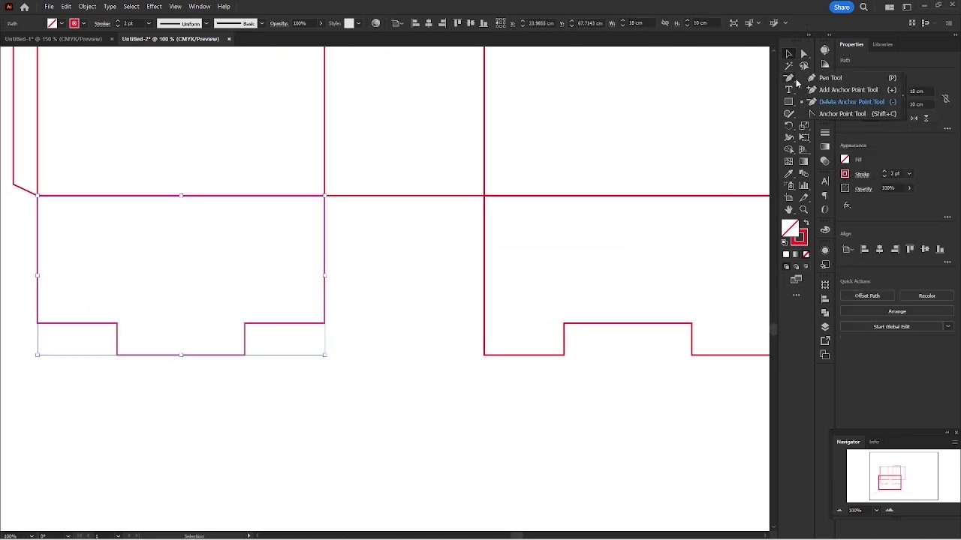
click(836, 101)
click(325, 324)
click(39, 324)
key(v)
click(376, 294)
drag(381, 296, 356, 288)
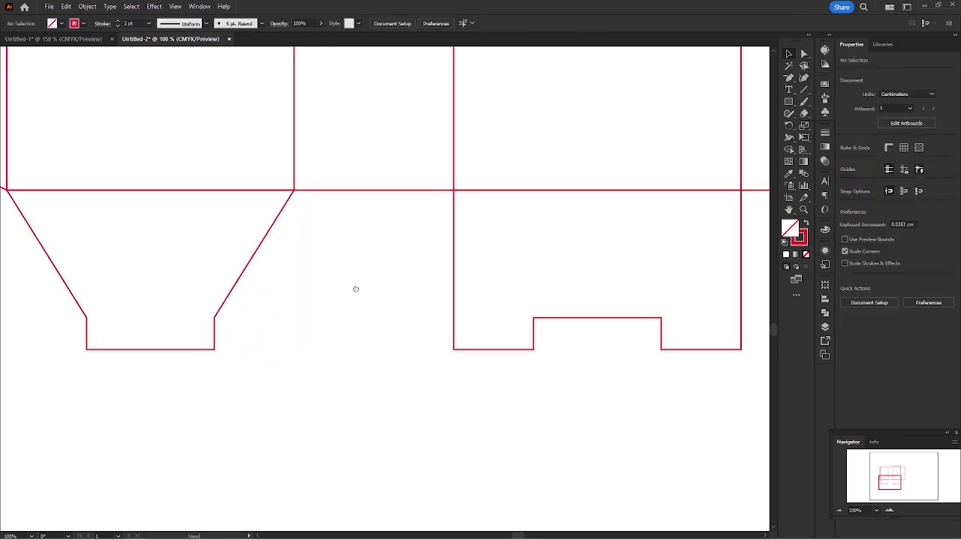
Draw a rectangle under the first side panel, between the two bottom flaps, and fit it to 10 cm wide and about 8.05 cm high.
key(m)
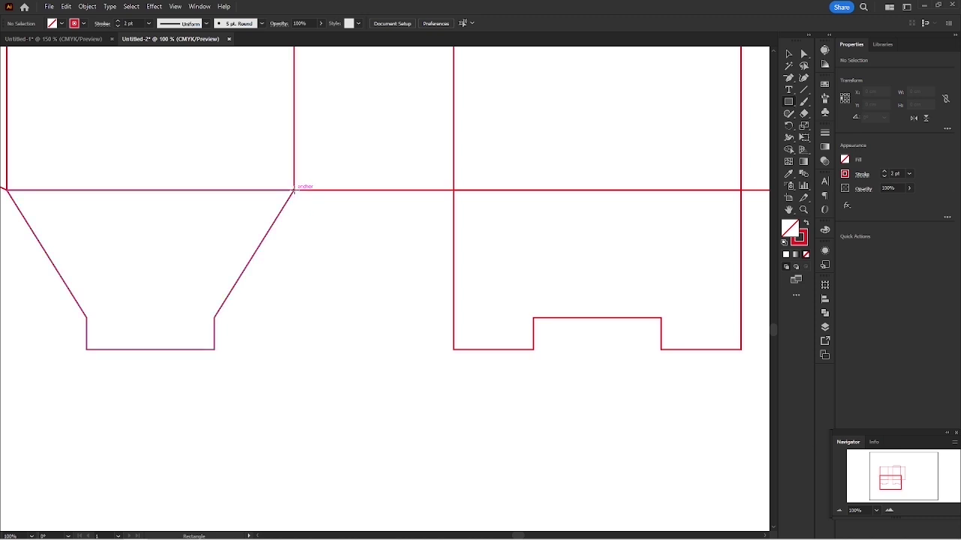
drag(293, 190, 436, 331)
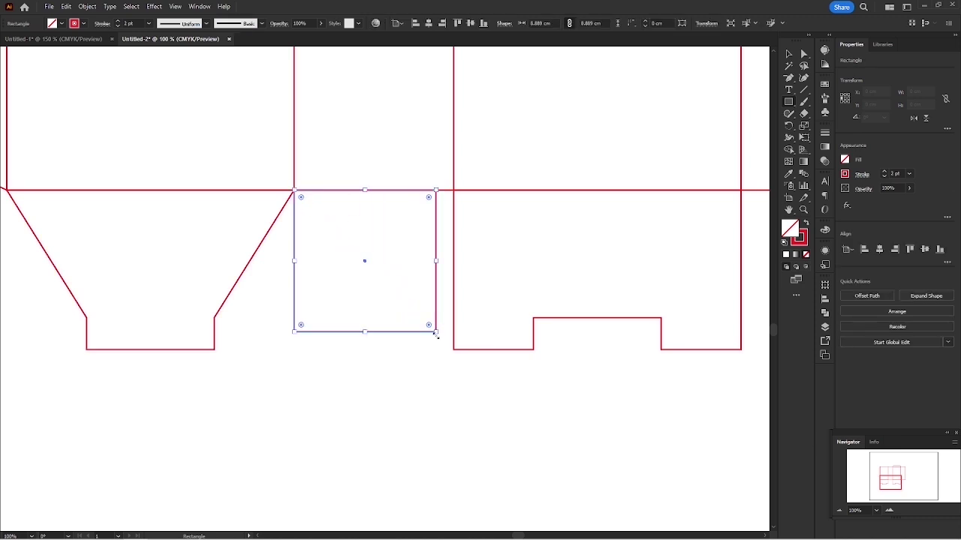
drag(436, 262, 531, 259)
drag(414, 331, 422, 318)
key(ctrl+z)
key(v)
drag(532, 255, 453, 255)
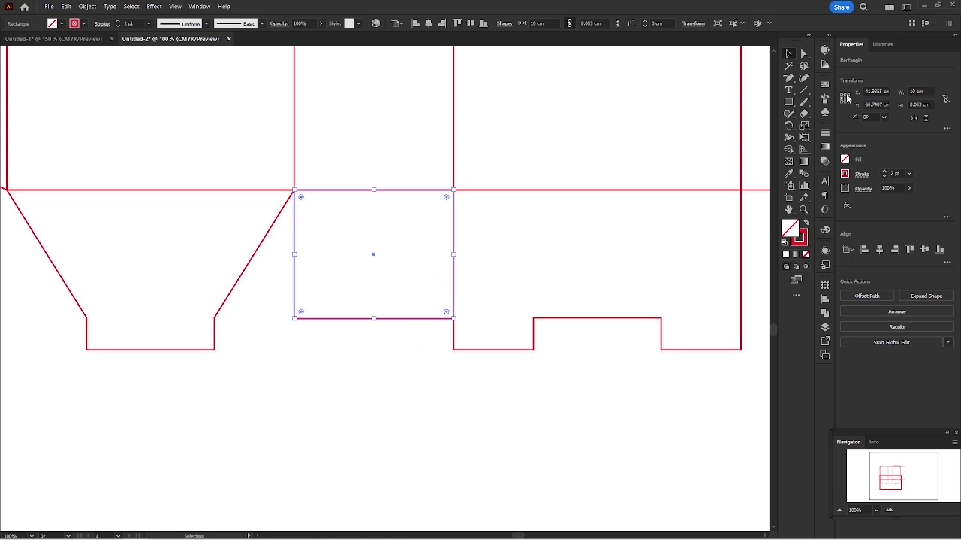
Set the first side panel's bottom flap rectangle to 8 cm high and place a copy under the last side panel.
click(915, 104)
text(8)
key(Return)
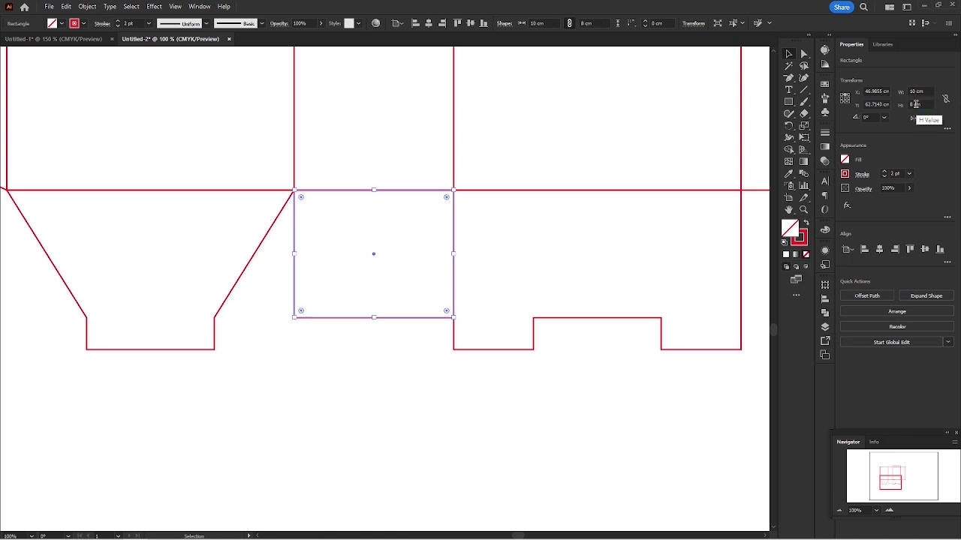
click(335, 355)
drag(344, 349, 415, 373)
click(597, 391)
scroll(454, 343, up, 1)
click(452, 330)
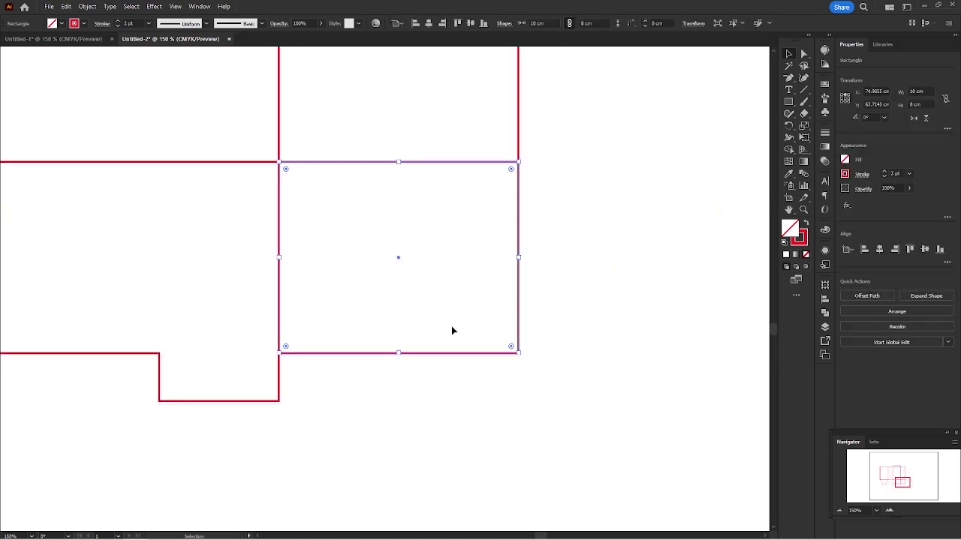
Duplicate the last side panel's bottom flap rectangle in place and narrow one of the overlapping rectangles to about 5.2 cm from its outer side.
click(49, 7)
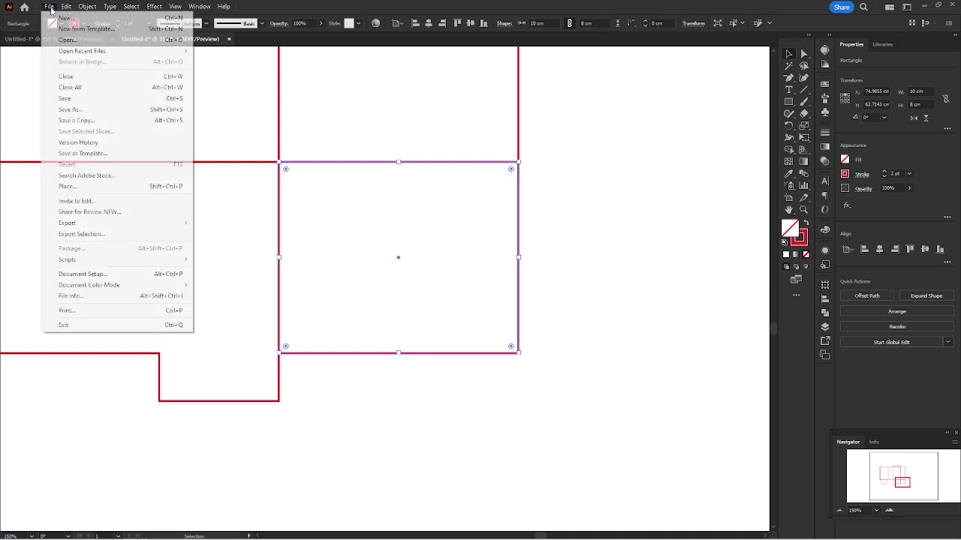
click(66, 7)
click(80, 54)
click(67, 7)
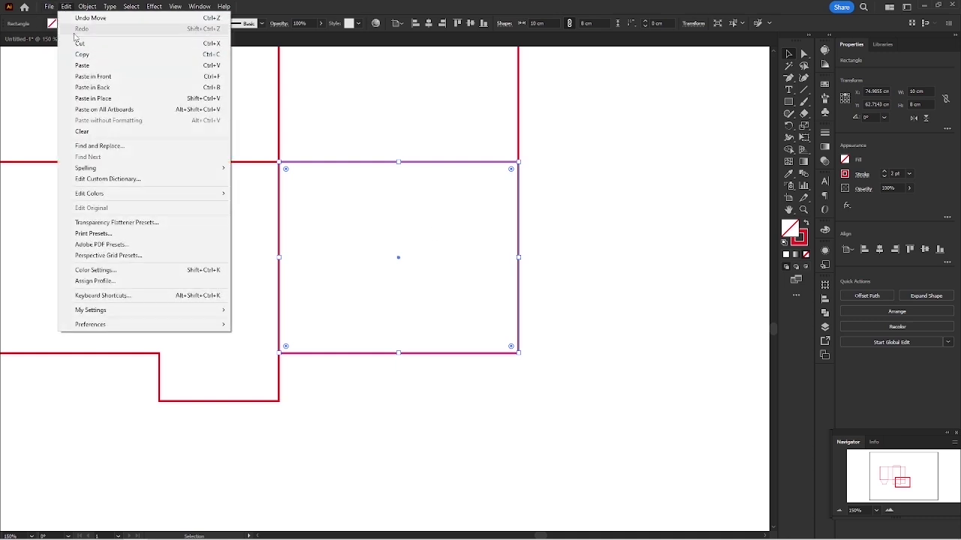
click(93, 76)
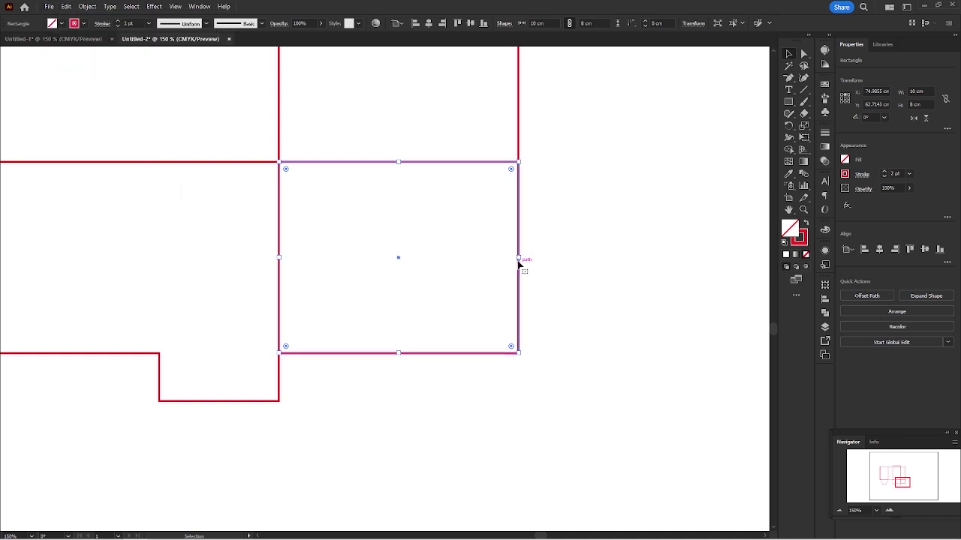
drag(518, 258, 403, 263)
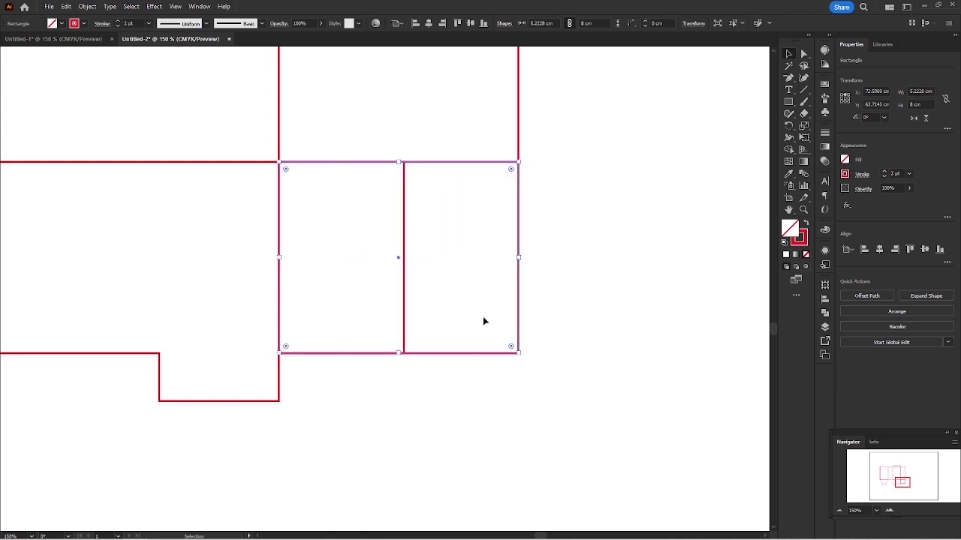
Resize the narrowed rectangle to 5 × 4 cm at the flap's lower inner corner and subtract it from the flap.
drag(401, 304, 402, 303)
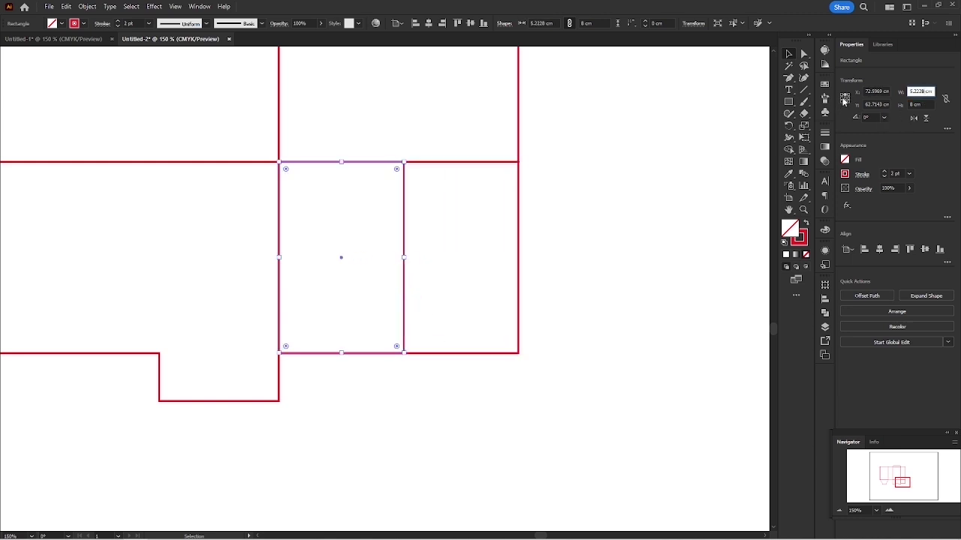
text(5)
key(Return)
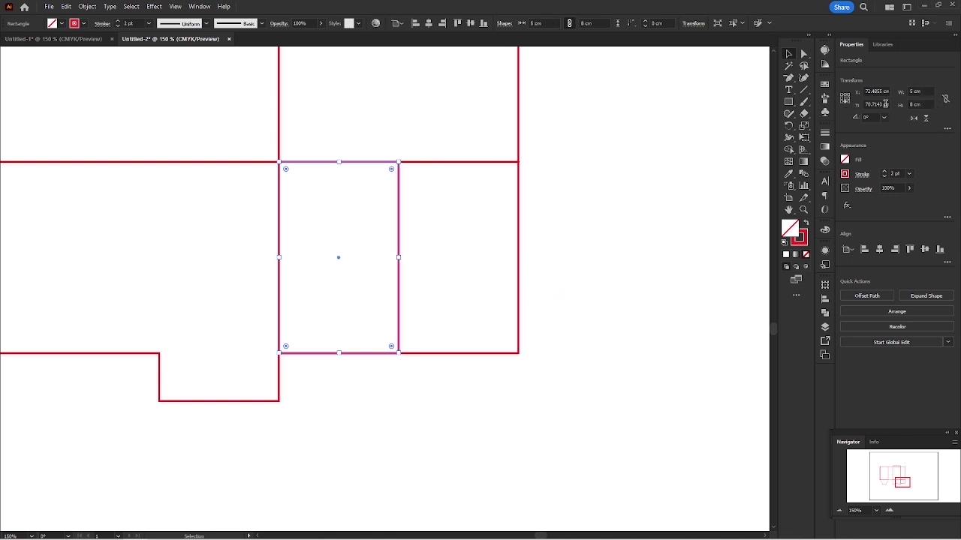
click(914, 105)
text(4)
key(Return)
drag(400, 413, 418, 326)
click(869, 294)
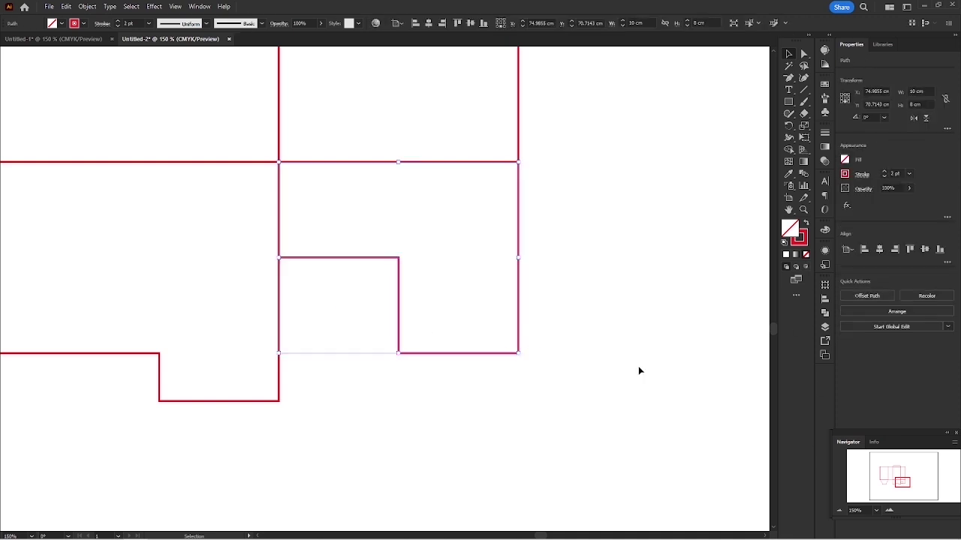
Delete the notched flap's inner-side anchor point below the fold line so that edge slopes from the fold to the notch corner.
click(402, 399)
drag(382, 384, 461, 304)
drag(802, 78, 847, 98)
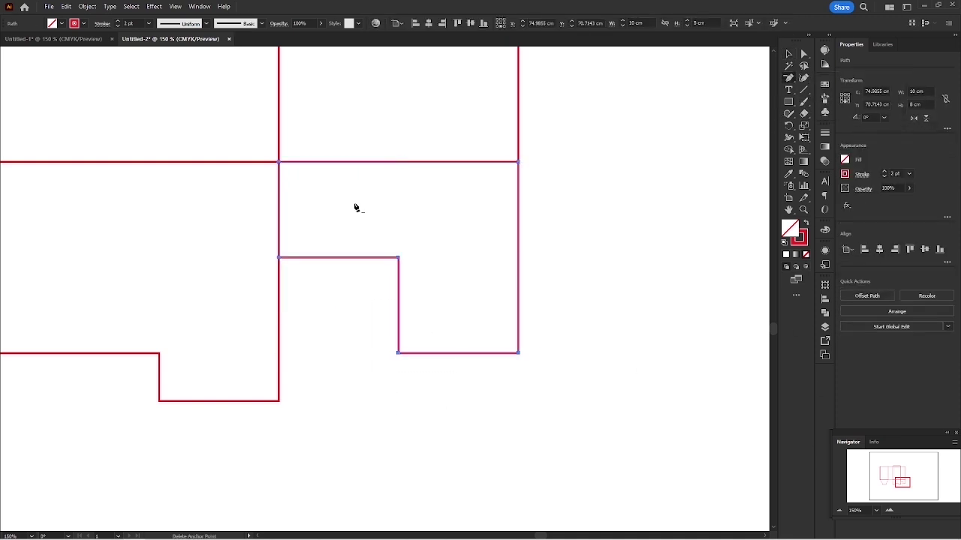
click(280, 258)
key(v)
click(352, 281)
Copy the finished side flap to the underside of the first side panel and mirror it horizontally.
scroll(352, 281, down, 1)
scroll(354, 284, down, 1)
scroll(392, 285, left, 3)
drag(553, 278, 255, 287)
click(913, 120)
click(291, 377)
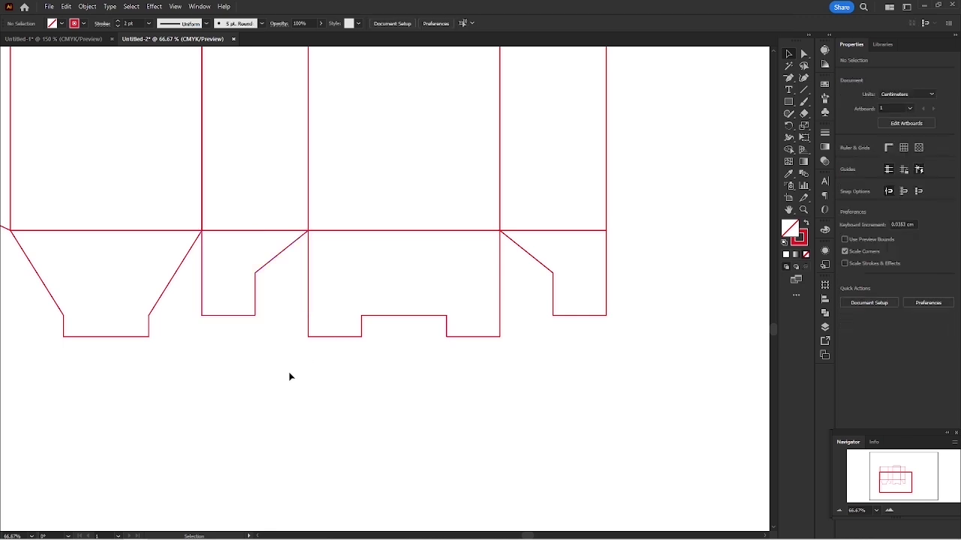
Round the four lowest corners of the bottom flap that has two outer tabs.
scroll(289, 377, up, 1)
scroll(300, 399, right, 3)
scroll(247, 400, down, 1)
click(804, 54)
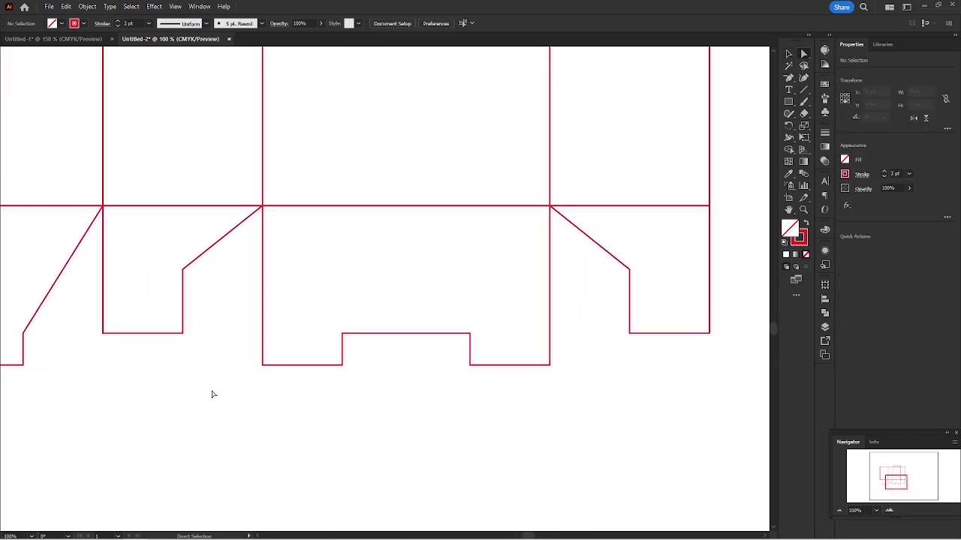
drag(264, 400, 573, 353)
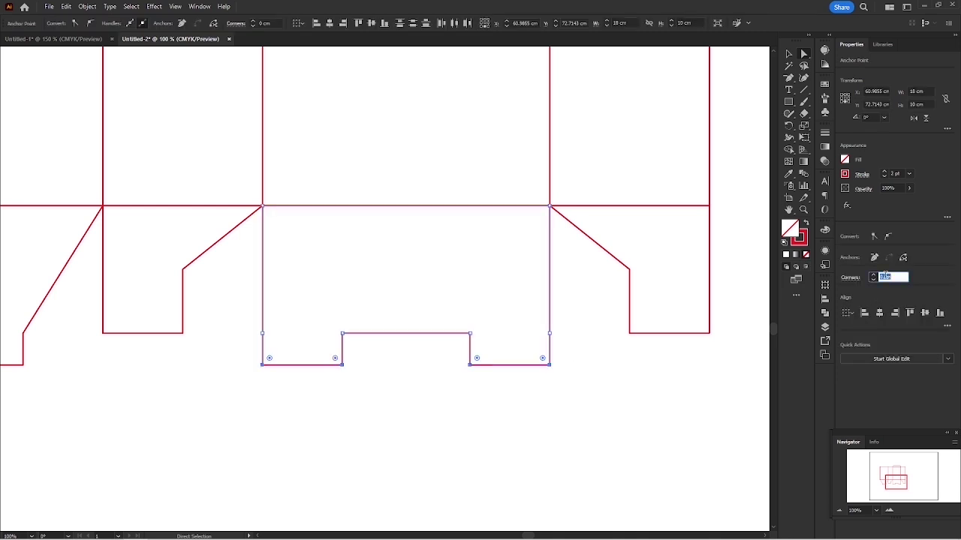
key(Return)
click(558, 406)
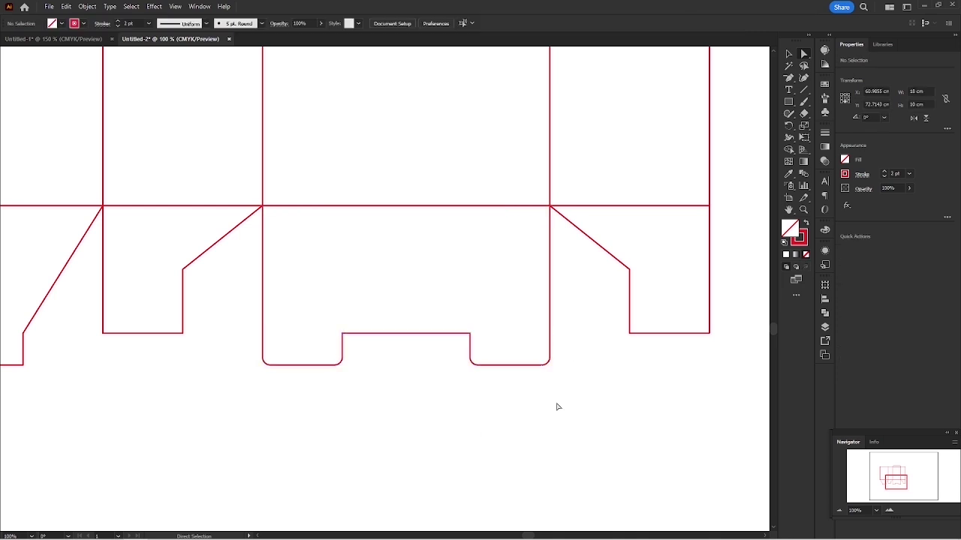
Round the two lower corners of the last side panel's bottom flap.
scroll(525, 375, right, 3)
drag(501, 344, 637, 313)
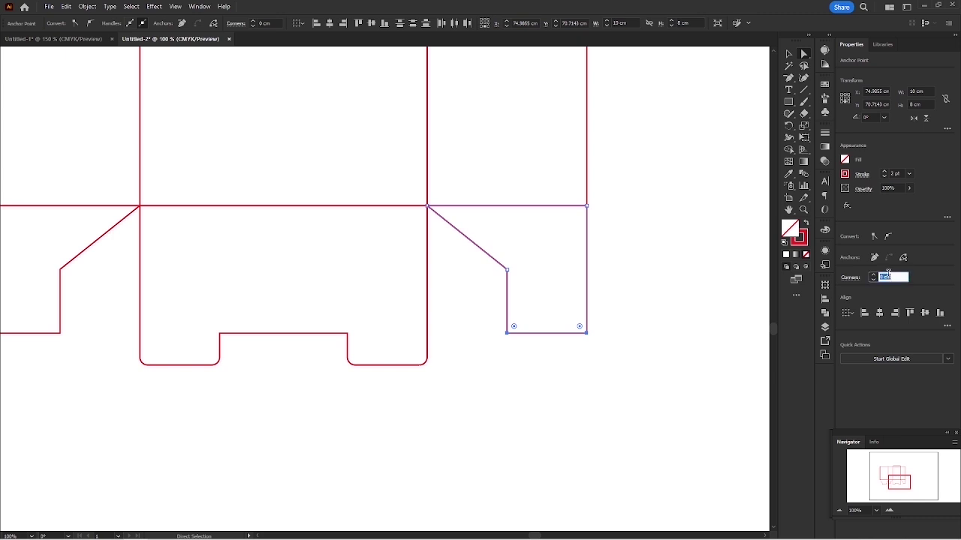
key(Return)
click(422, 386)
Round the two lower corners of the first side panel's bottom flap to 0.5 cm.
scroll(263, 386, left, 6)
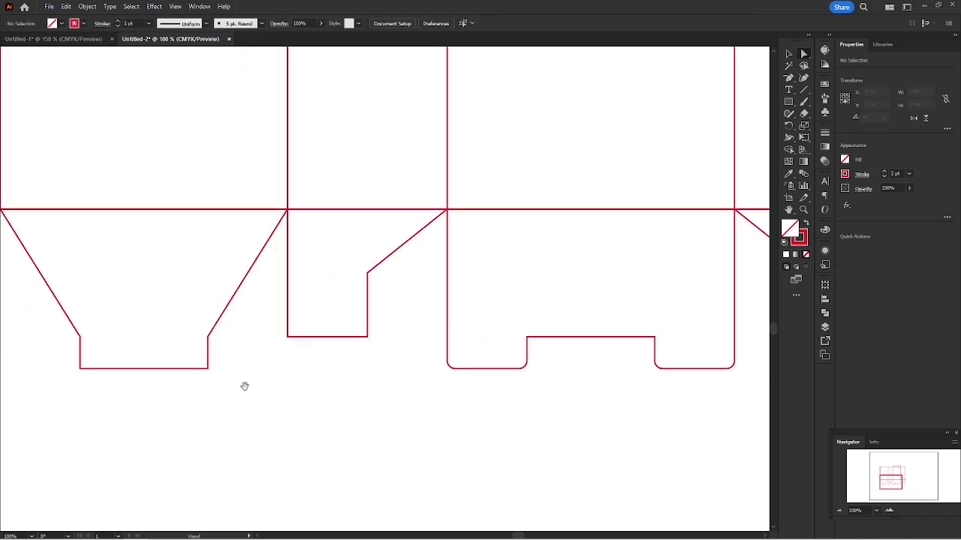
drag(530, 326, 530, 326)
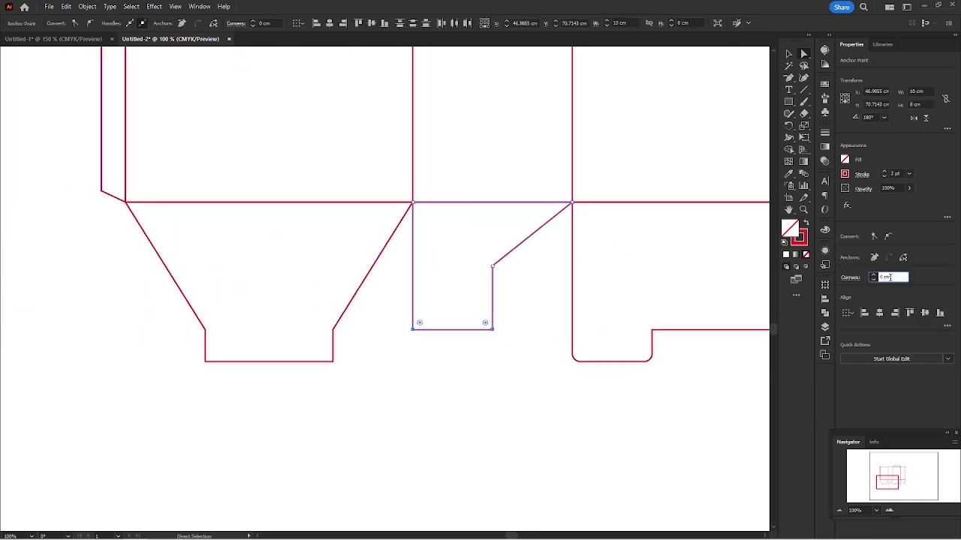
text(.5)
key(Return)
Round the two lower corners of the tapered front bottom flap's centre tab to 0.5 cm.
drag(184, 385, 373, 351)
double_click(882, 280)
text(0.5)
key(Return)
click(402, 396)
key(ctrl+minus)
key(ctrl+minus)
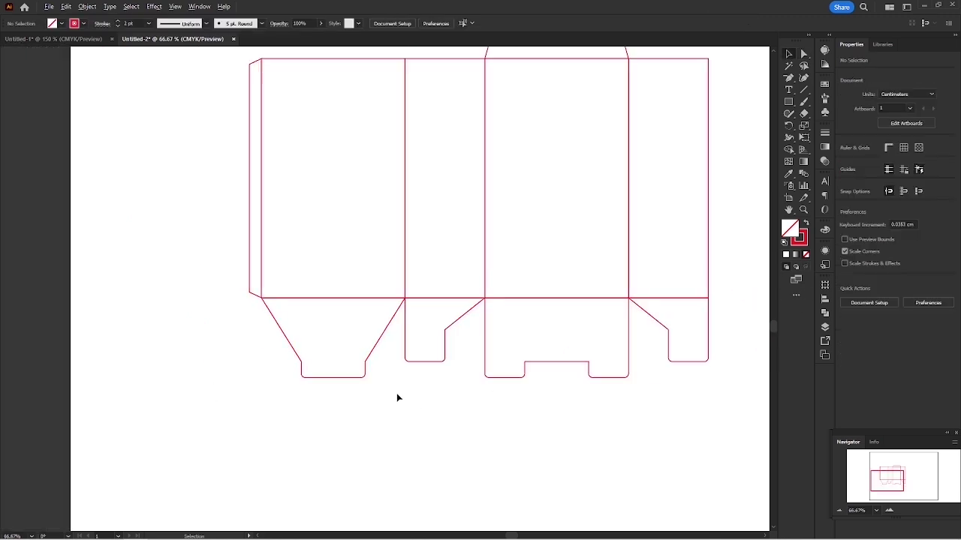
Duplicate the last side panel in place and shorten the copy to 11 cm high, keeping its upper edge fixed.
drag(508, 235, 375, 304)
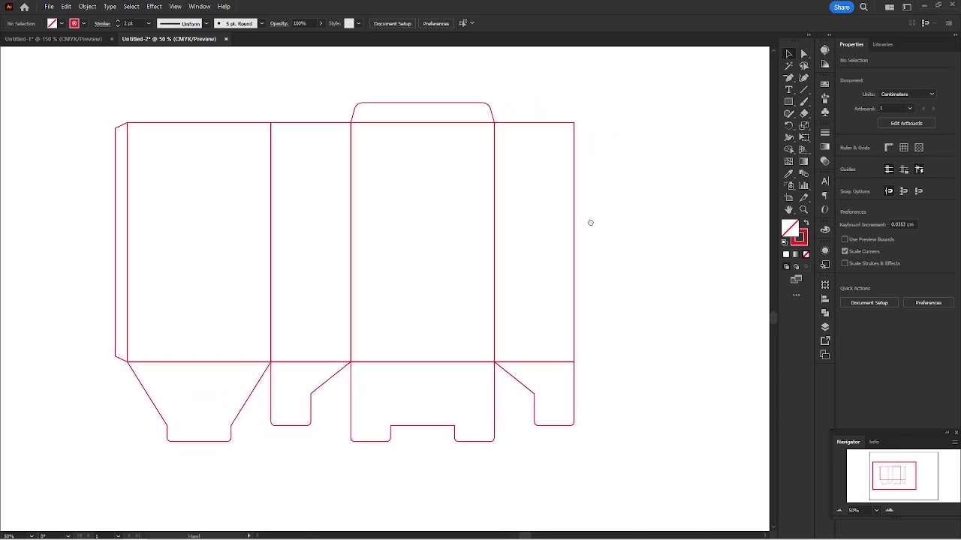
drag(590, 222, 589, 227)
drag(398, 241, 407, 258)
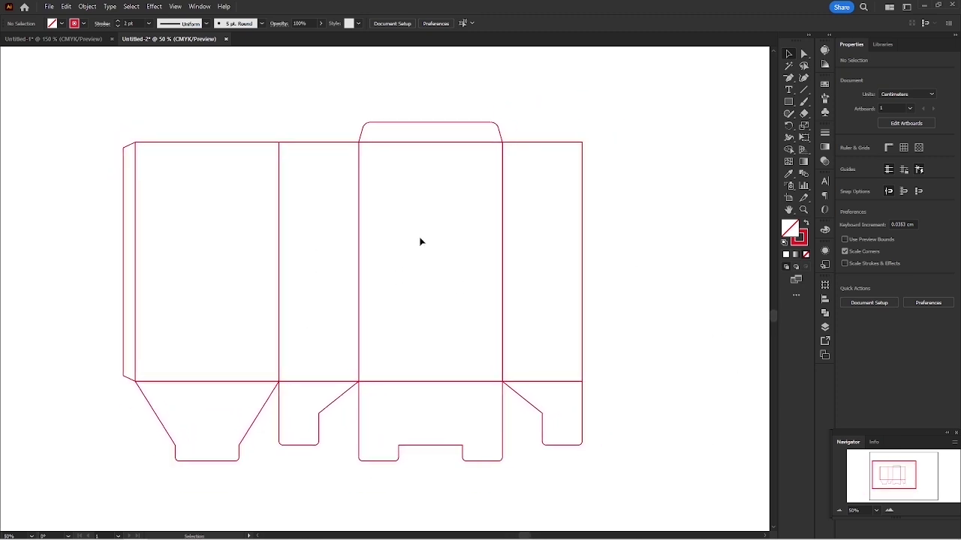
scroll(547, 182, up, 2)
drag(566, 190, 493, 235)
scroll(495, 182, down, 1)
click(66, 6)
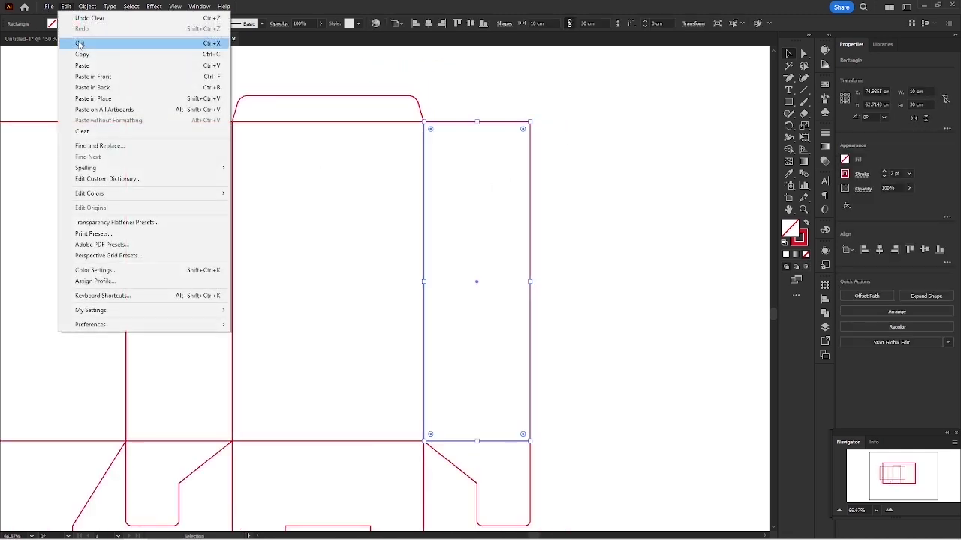
click(83, 53)
click(66, 7)
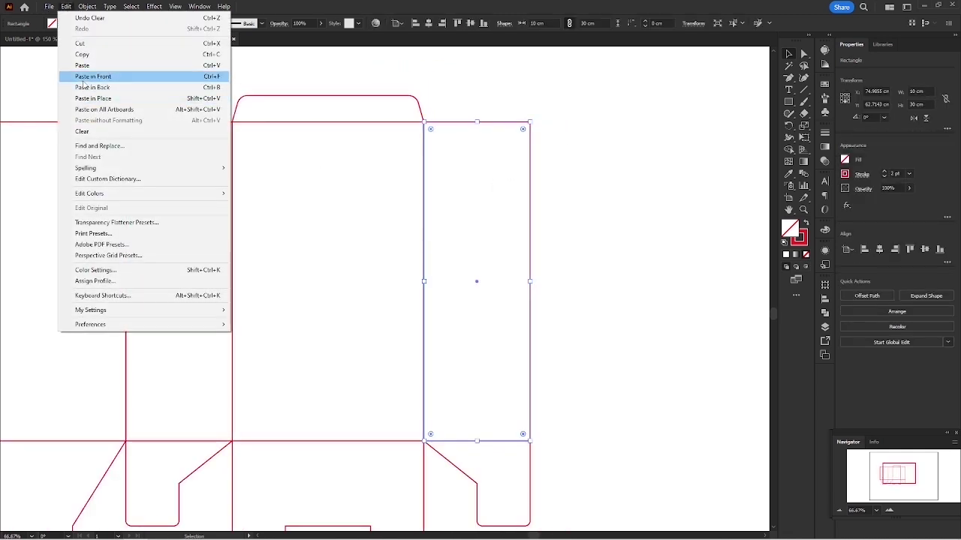
click(89, 77)
drag(479, 443, 475, 227)
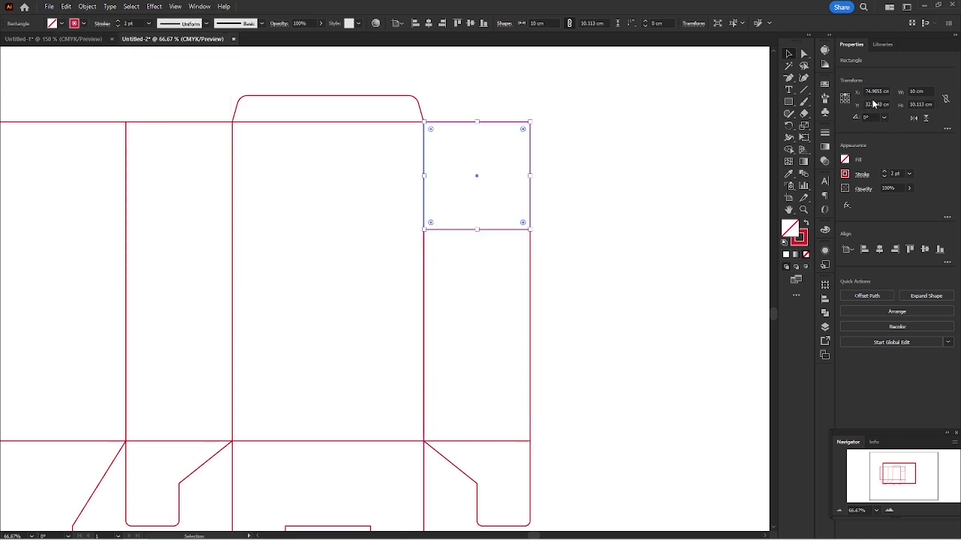
key(Return)
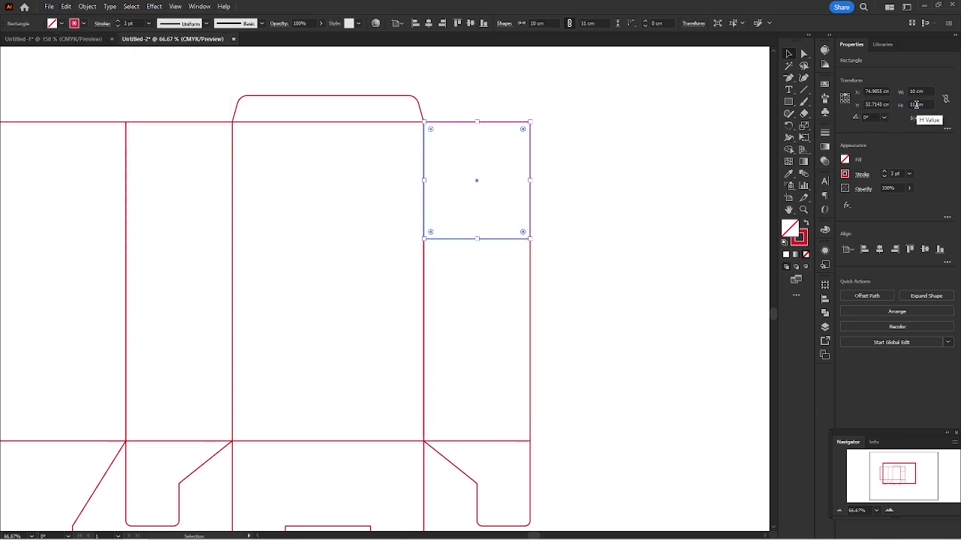
Draw a diagonal line with the Pen tool from the 11 cm rectangle's centre to its lower outer corner.
click(539, 189)
scroll(533, 186, up, 2)
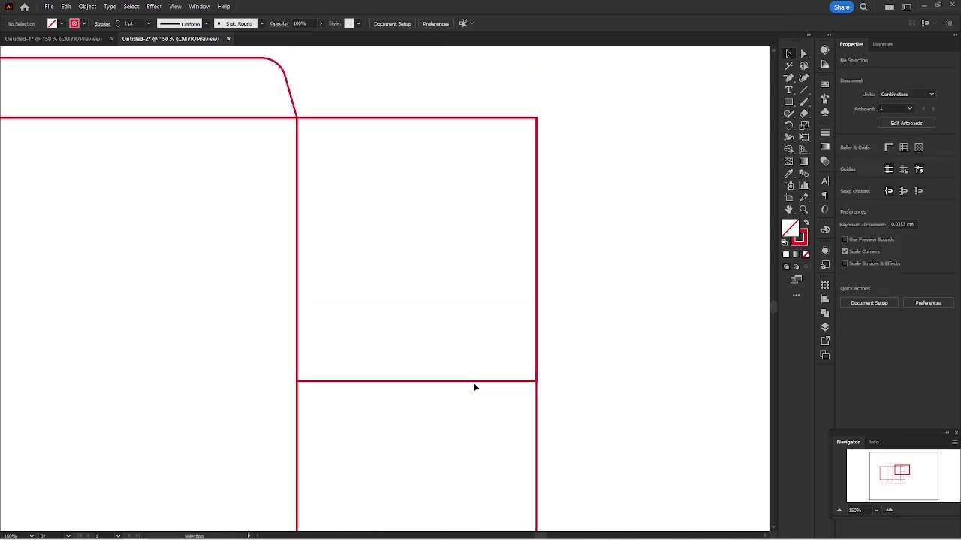
click(474, 384)
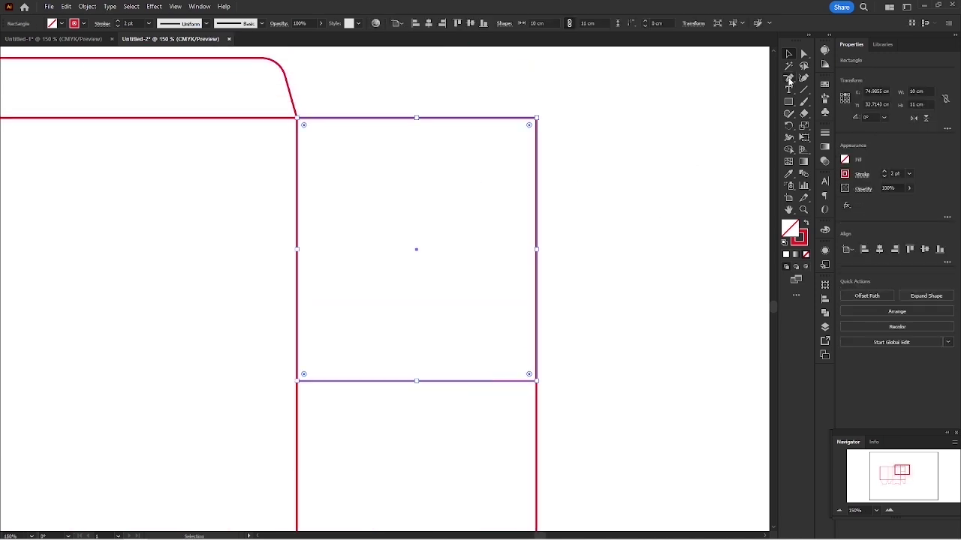
right_click(788, 80)
click(818, 80)
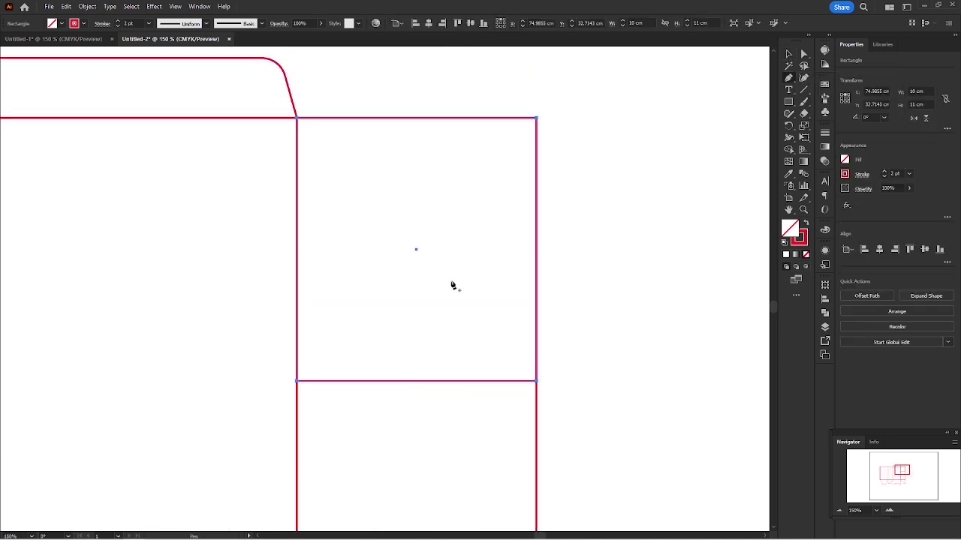
click(417, 251)
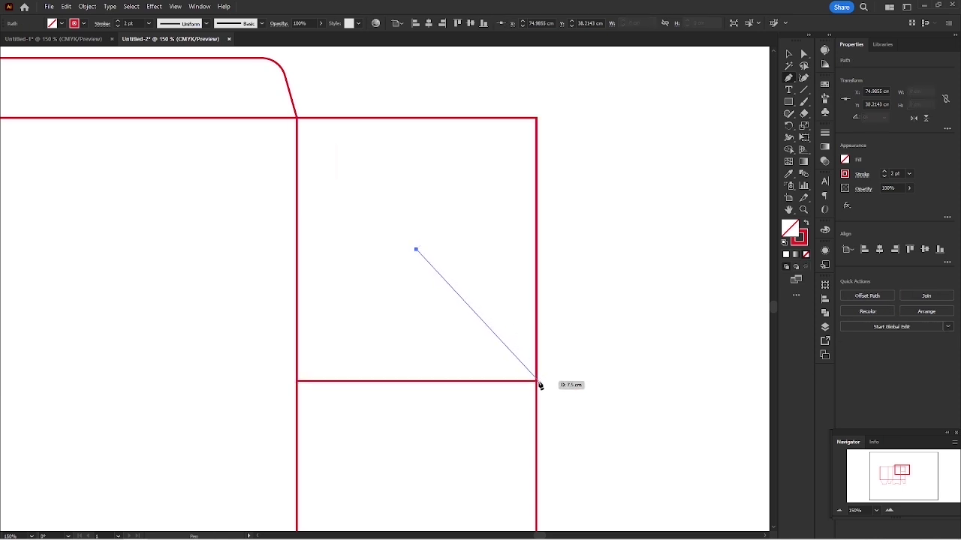
click(536, 381)
key(v)
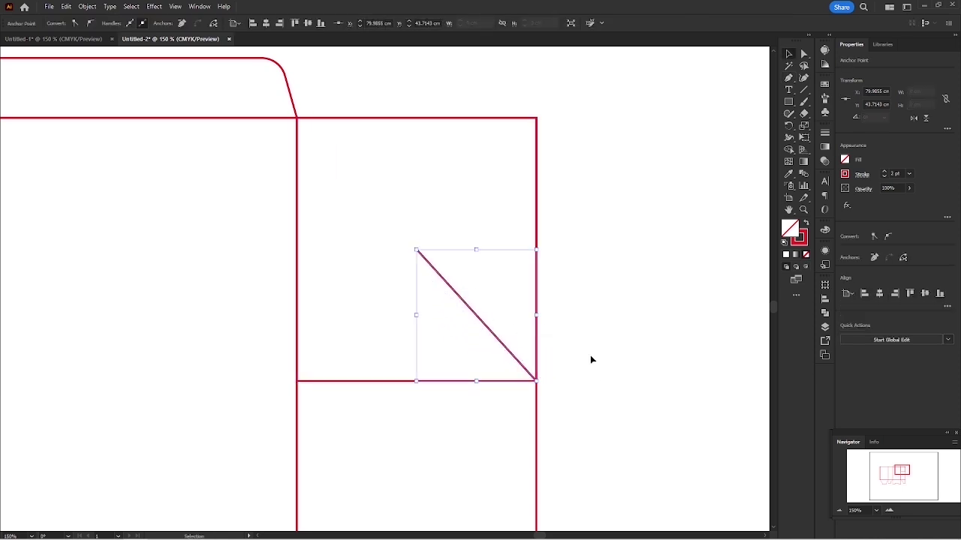
click(590, 355)
Mirror a copy of the diagonal to the rectangle's other lower corner, forming a peak, and delete the 11 cm guide rectangle.
drag(516, 363, 478, 363)
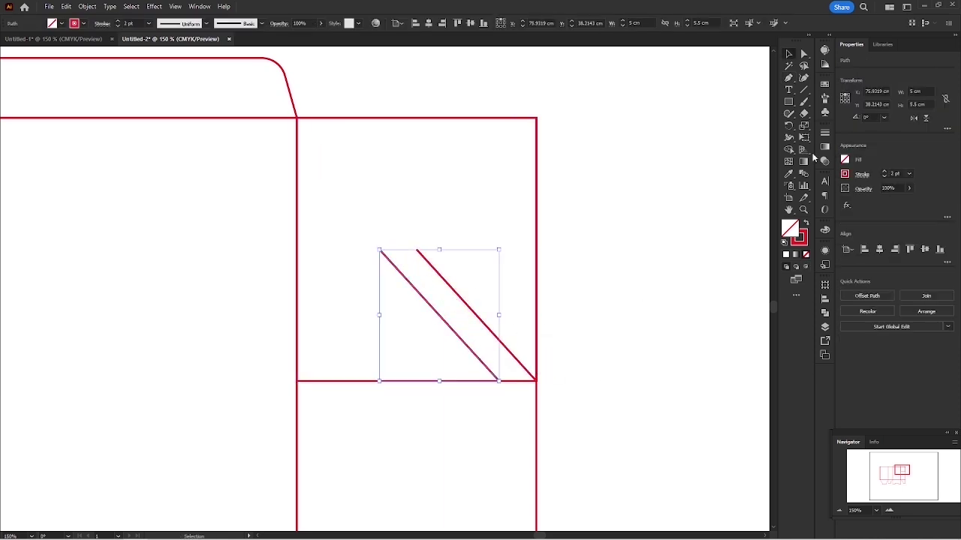
click(913, 118)
drag(453, 304, 371, 304)
click(510, 403)
click(434, 381)
key(Delete)
Draw a vertical fold line from the peak of the two diagonals up to the side panel's upper edge.
key(p)
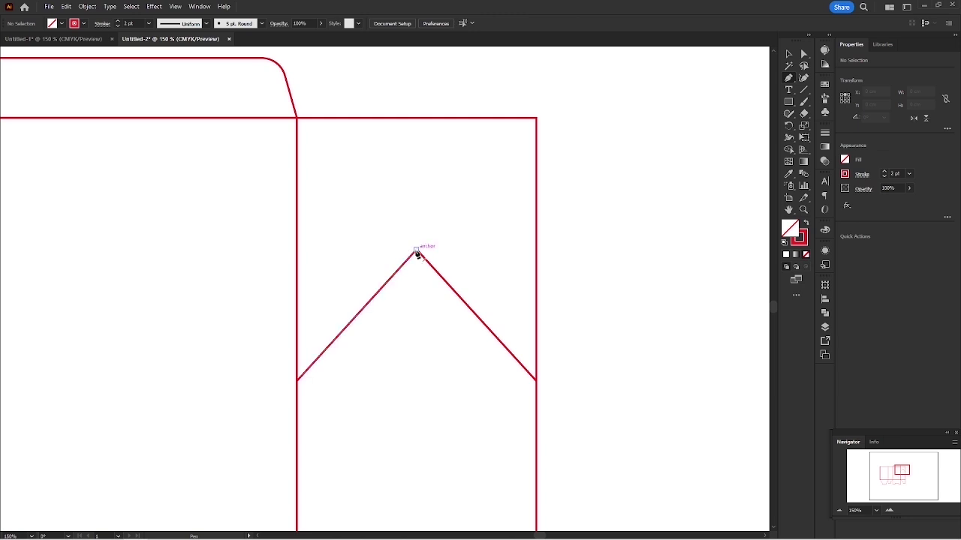
key(backslash)
drag(416, 252, 416, 116)
key(v)
Group the vertical fold line with the two diagonal lines on the last side panel.
key(ctrl+minus)
key(ctrl+minus)
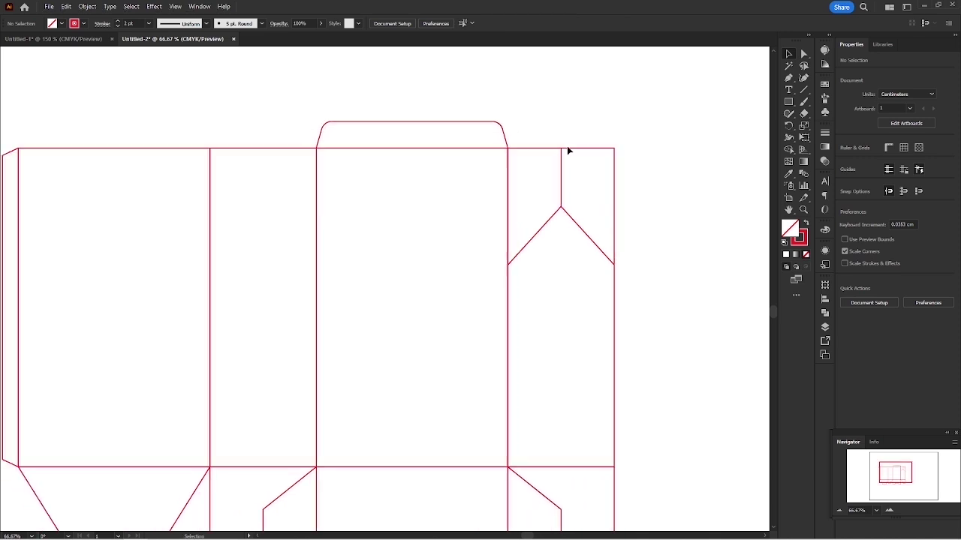
click(560, 185)
shift+click(548, 221)
shift+click(580, 229)
right_click(578, 226)
click(611, 336)
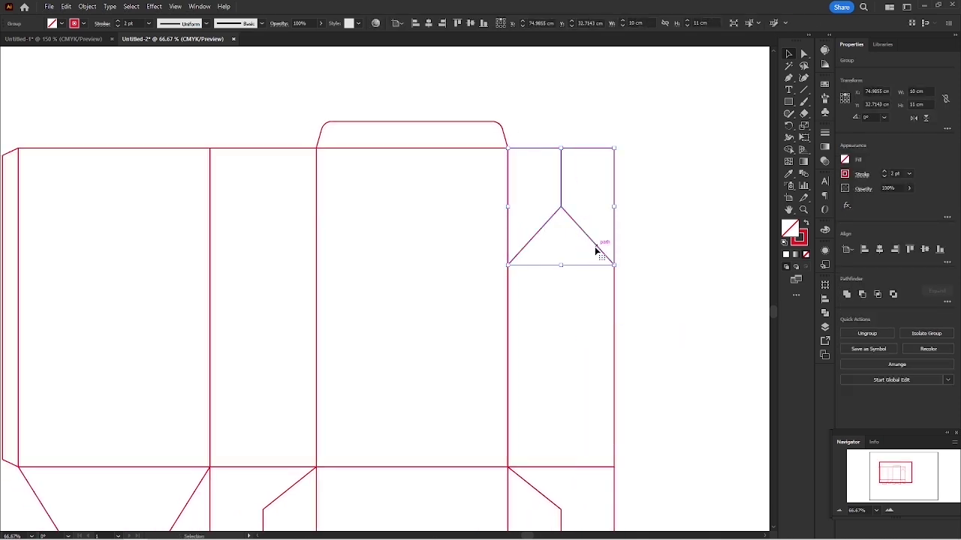
Copy the grouped gusset fold lines onto the first side panel, aligned at the same height.
drag(600, 253, 302, 249)
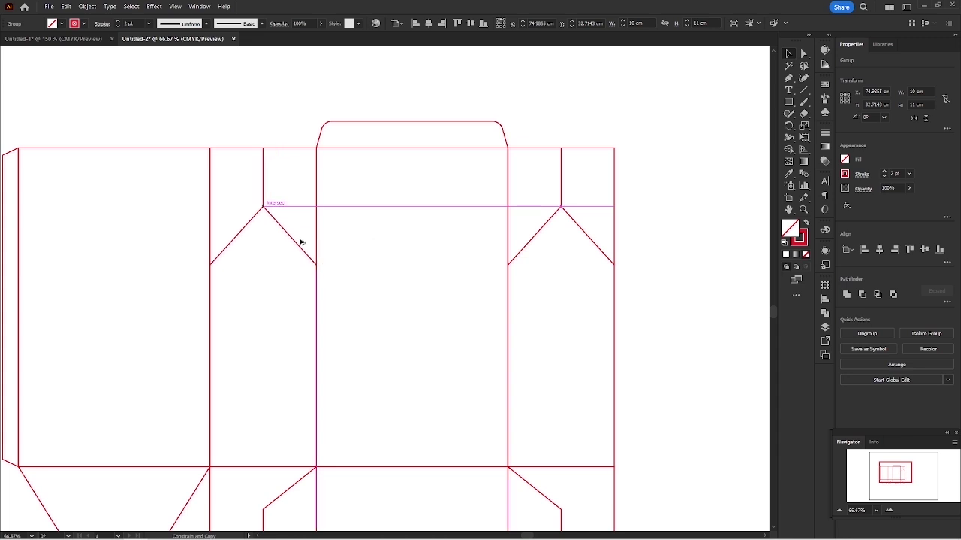
click(303, 119)
scroll(303, 118, down, 3)
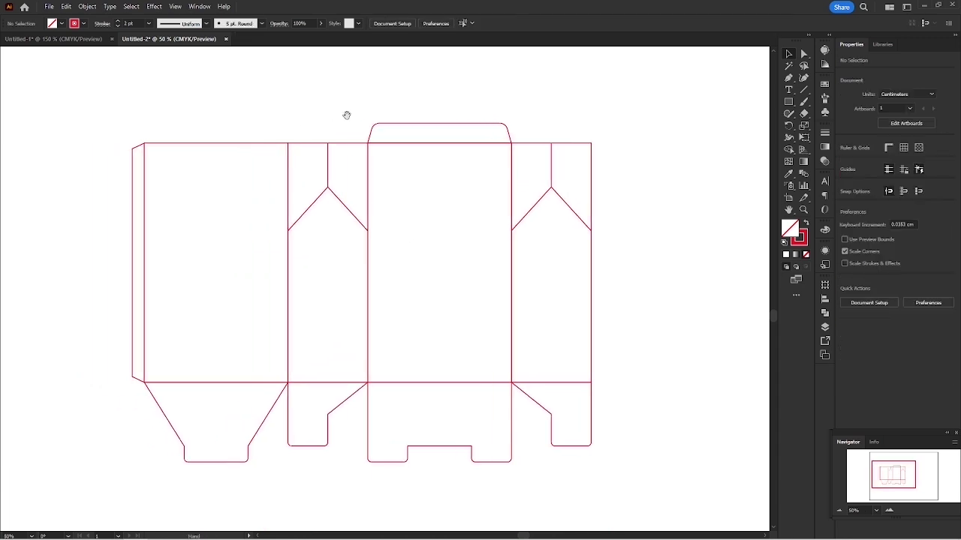
Offset the grouped dieline's paths by 1 cm with round joins.
drag(340, 108, 330, 133)
scroll(405, 226, up, 1)
drag(405, 225, 434, 235)
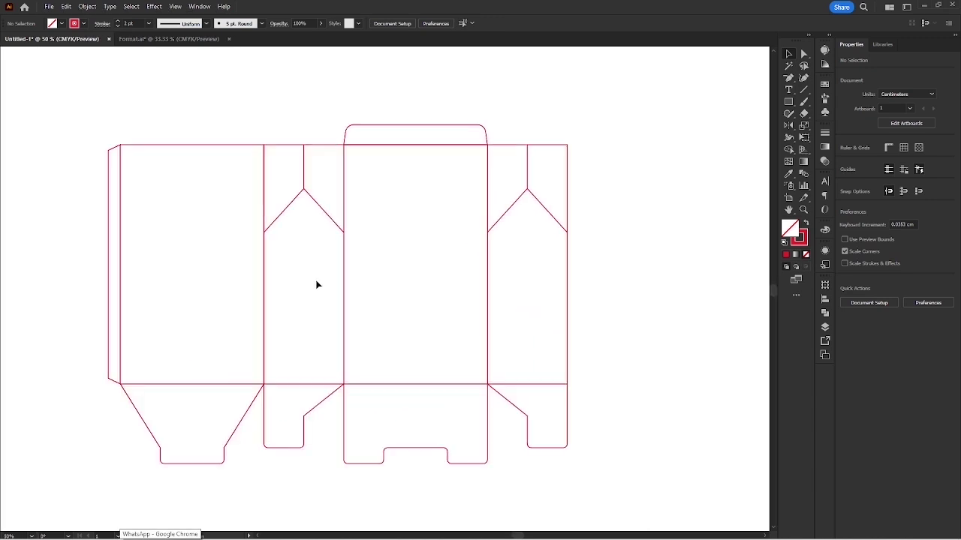
click(357, 204)
click(86, 6)
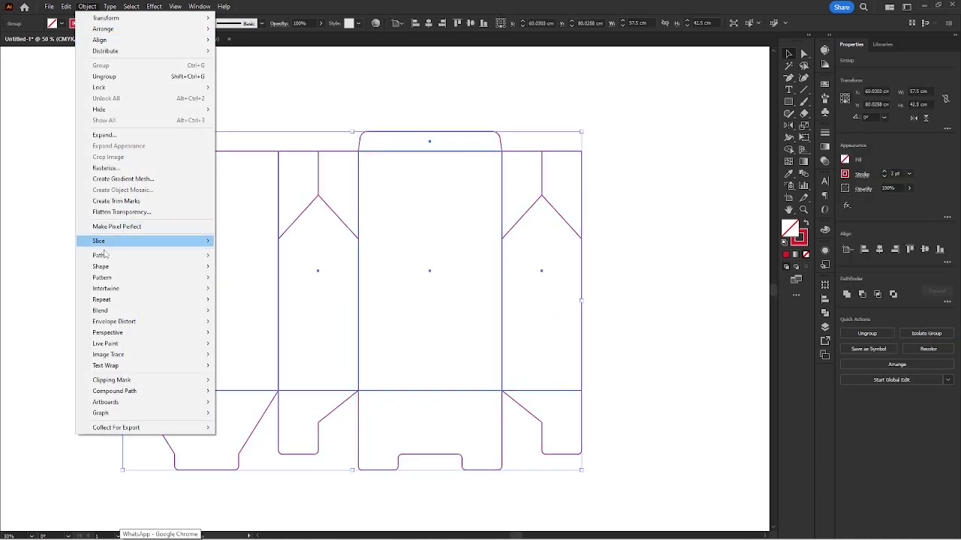
mouse_move(120, 255)
click(258, 293)
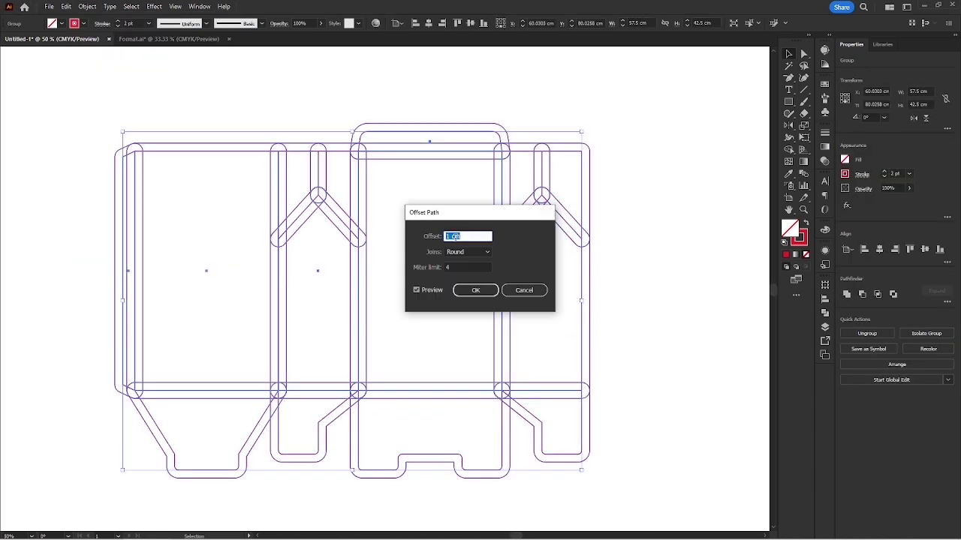
key(Up)
key(Down)
click(476, 290)
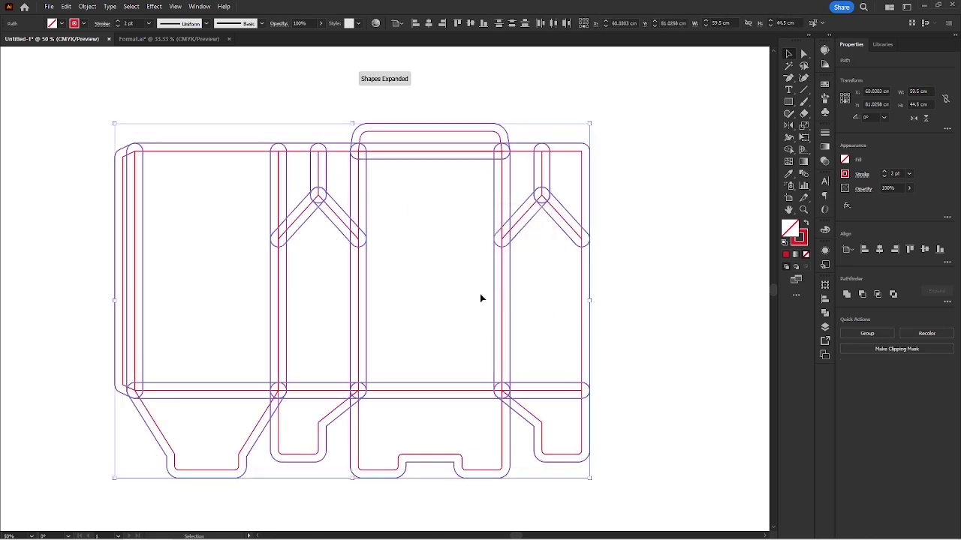
Unite the offset paths into a single outer outline and ungroup it from the dieline.
click(847, 294)
click(665, 311)
click(590, 279)
right_click(593, 281)
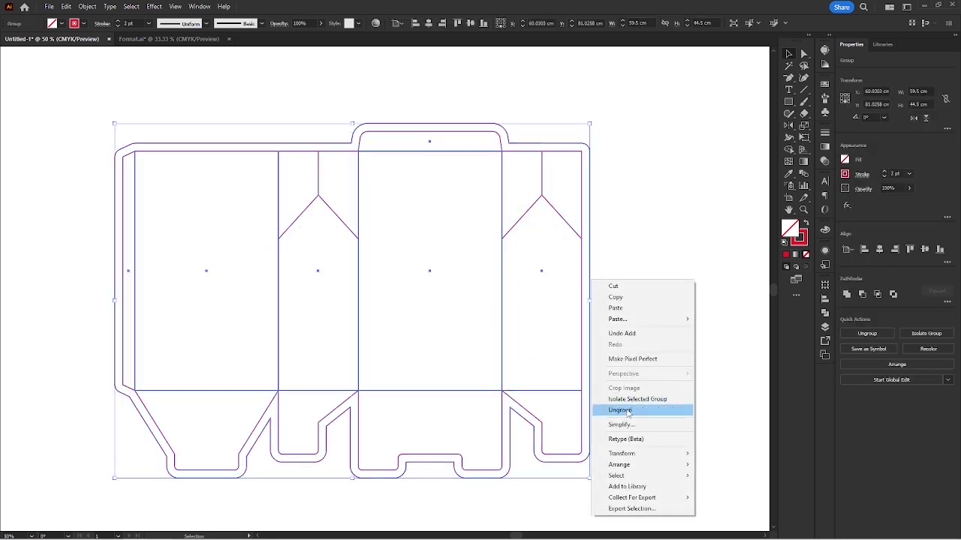
click(630, 410)
Cut the outer outline, group all remaining dieline lines and paste the outline back in place.
click(615, 272)
click(589, 271)
key(Delete)
drag(620, 92, 88, 480)
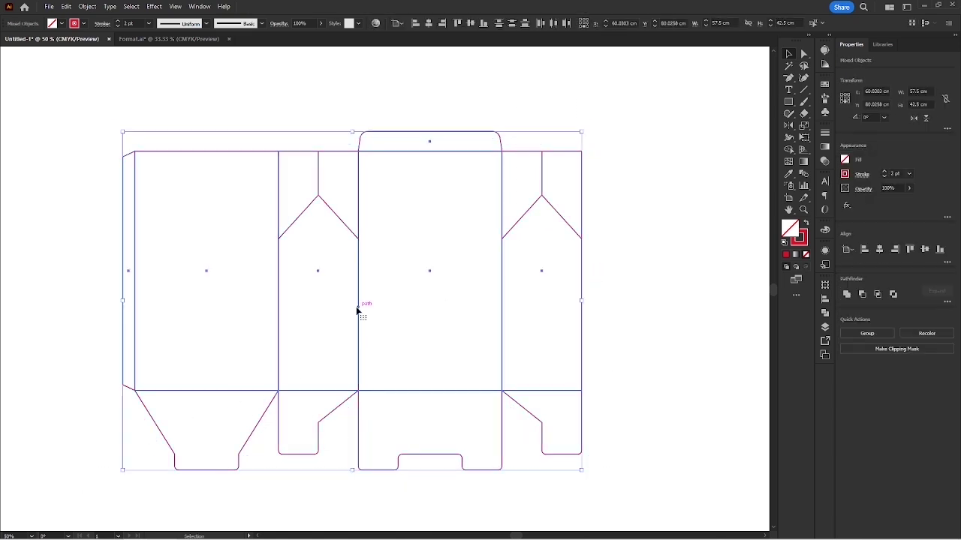
right_click(359, 307)
click(387, 430)
key(ctrl+f)
click(414, 336)
Fill the outer offset outline with black and leave it without a stroke.
scroll(353, 159, up, 1)
click(353, 159)
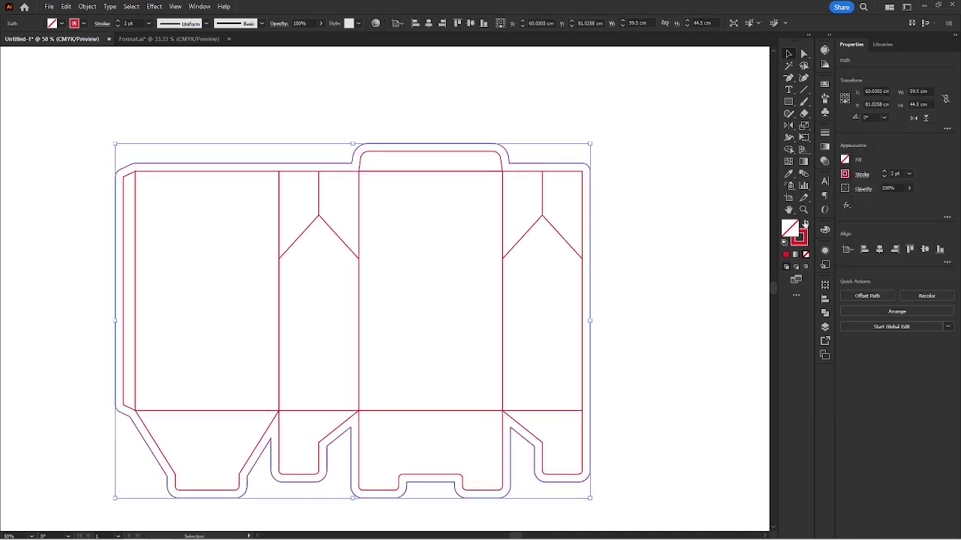
click(804, 222)
click(845, 160)
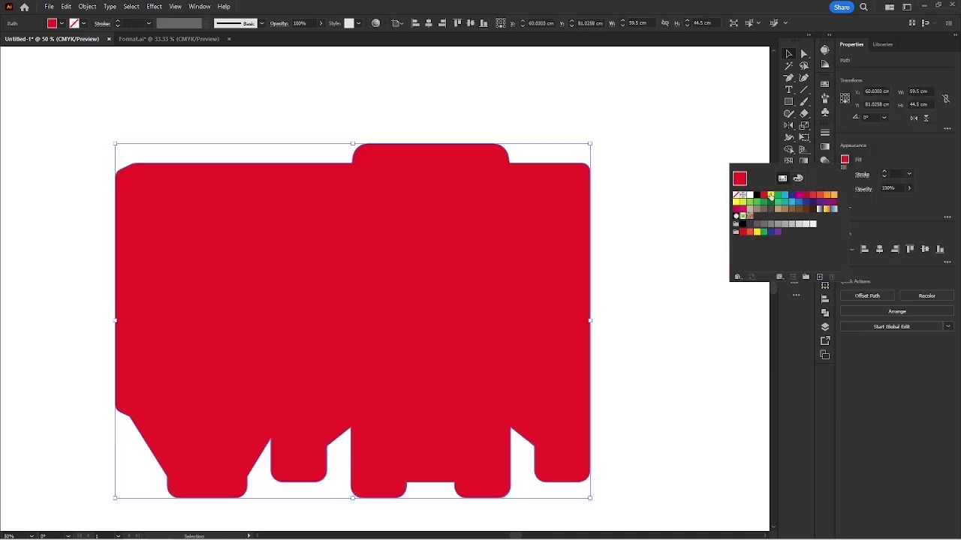
click(757, 196)
Send the black outline shape to the back, behind the dieline lines.
scroll(508, 306, down, 1)
right_click(508, 306)
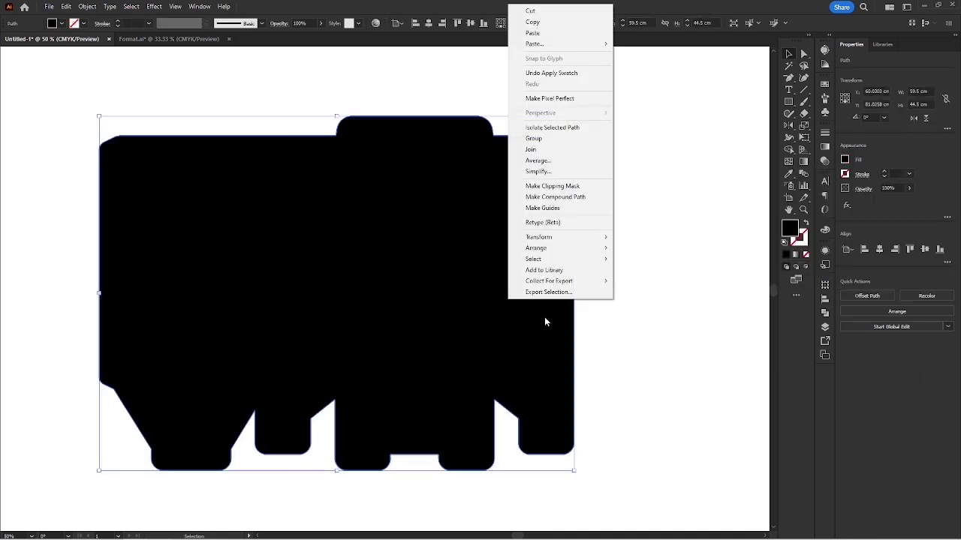
mouse_move(536, 247)
click(653, 281)
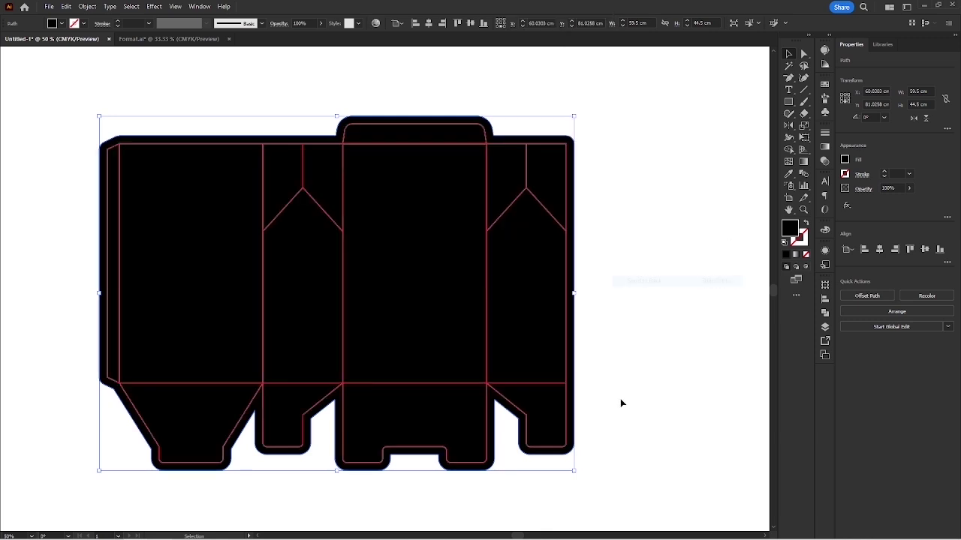
click(577, 298)
scroll(577, 298, up, 1)
drag(577, 298, 559, 291)
Open the bowl-full-pistachios photo from File Explorer in Illustrator and bring it into the dieline document.
click(116, 531)
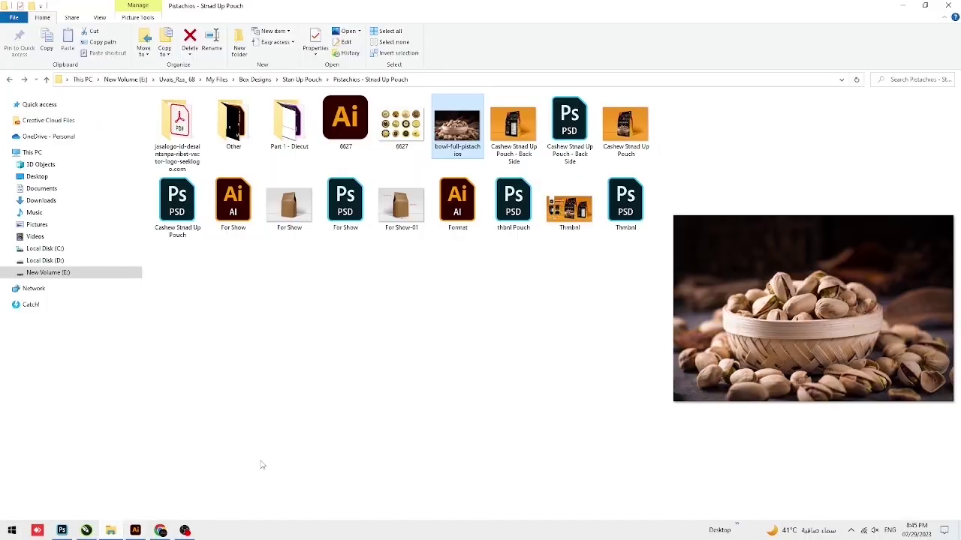
drag(456, 124, 358, 38)
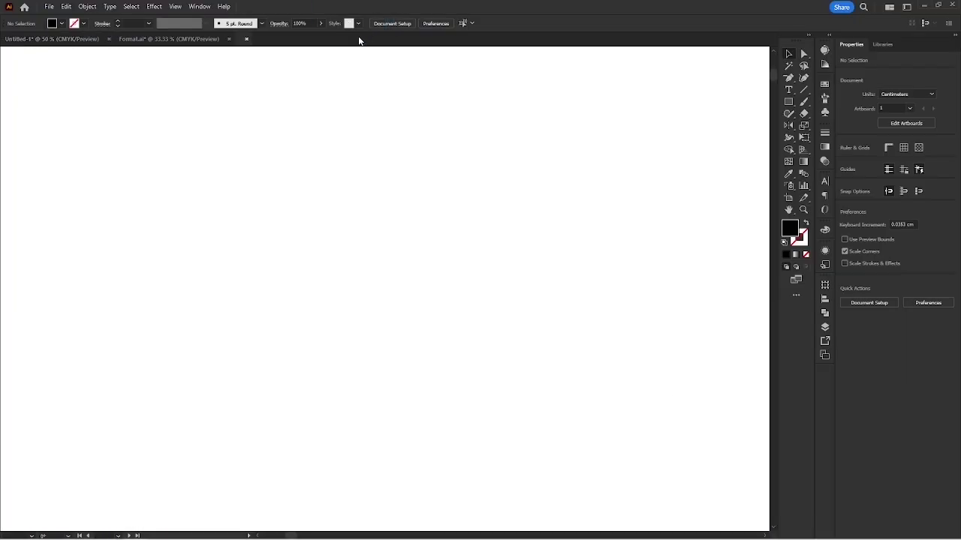
scroll(359, 66, down, 1)
drag(336, 103, 424, 165)
drag(261, 184, 82, 36)
drag(271, 217, 271, 217)
scroll(271, 217, down, 1)
Place the pistachio photo well to the right of the dieline and shift the dieline about 22 cm left.
drag(416, 282, 285, 266)
drag(278, 259, 569, 234)
drag(441, 225, 353, 216)
click(470, 275)
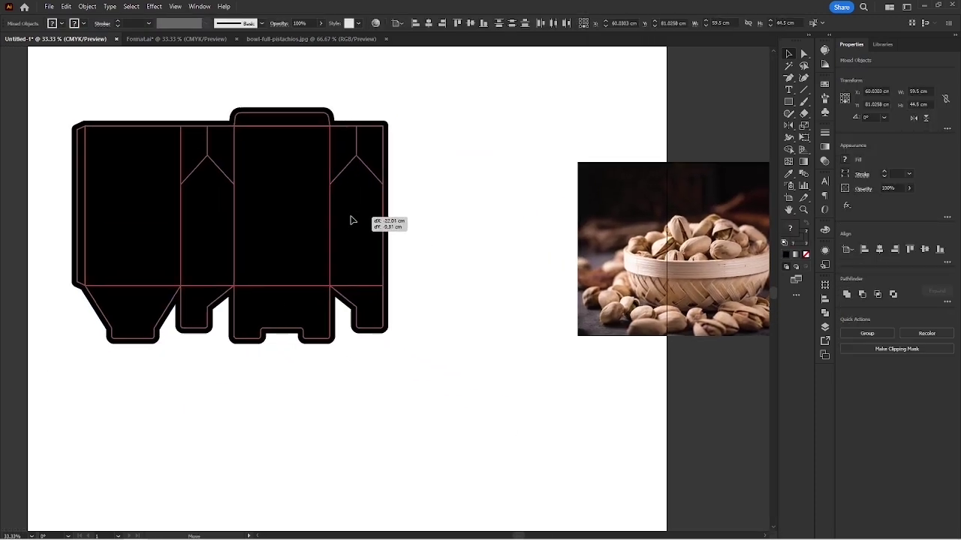
click(487, 286)
Copy the 18 cm and 10 cm wide panel rectangles from inside the dieline group and paste them outside it.
scroll(487, 286, up, 1)
double_click(323, 300)
click(330, 292)
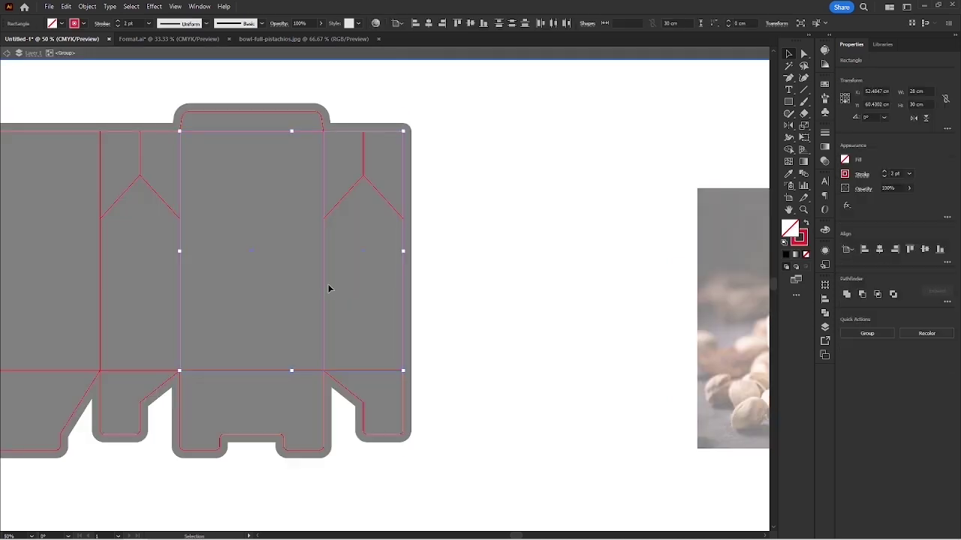
double_click(523, 308)
drag(527, 306, 425, 307)
key(ctrl+v)
Delete the pasted 10 cm wide rectangle and move the 18 by 30 cm one clear of the dieline.
drag(506, 289, 480, 290)
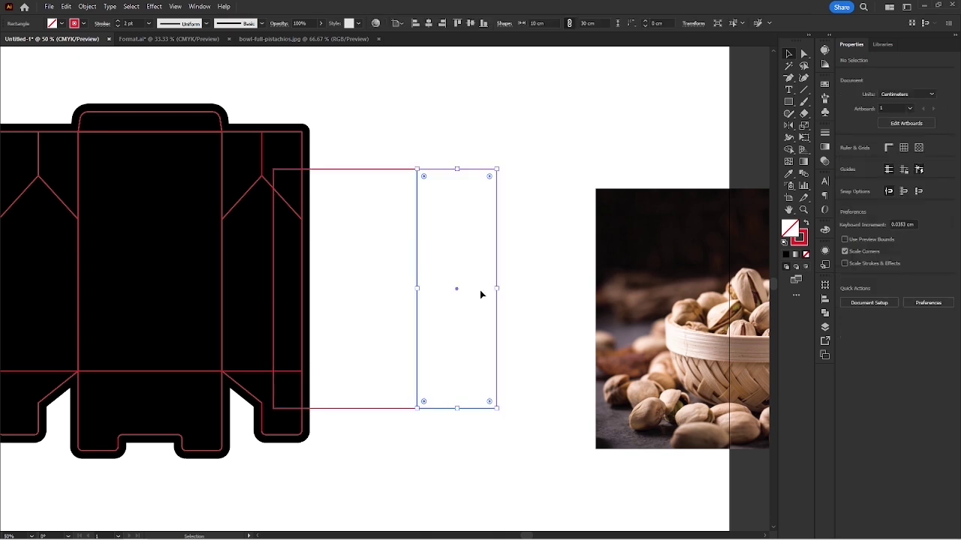
drag(418, 250, 484, 210)
click(549, 218)
drag(475, 214, 407, 254)
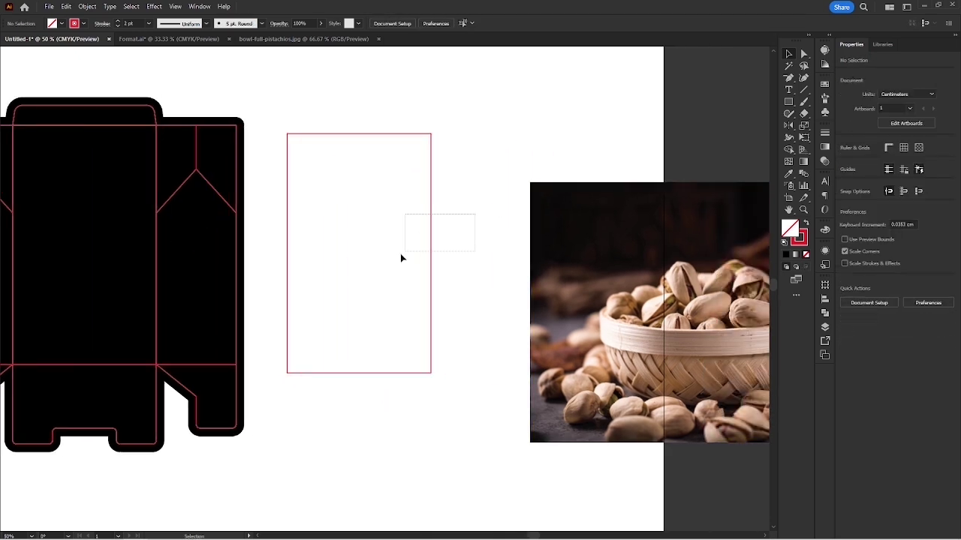
Fill the separate 18 by 30 cm panel with black sampled from the dieline background.
click(377, 273)
key(i)
click(202, 252)
key(v)
click(488, 253)
Move the pistachio photo onto the separate black panel.
drag(584, 294, 309, 260)
drag(450, 411, 472, 253)
click(470, 354)
scroll(470, 353, up, 1)
drag(479, 293, 502, 295)
Scale the photo proportionally to 18 by 12 cm, matching the width of the black panel's lower part.
drag(511, 177, 399, 327)
key(ctrl+=)
key(ctrl+=)
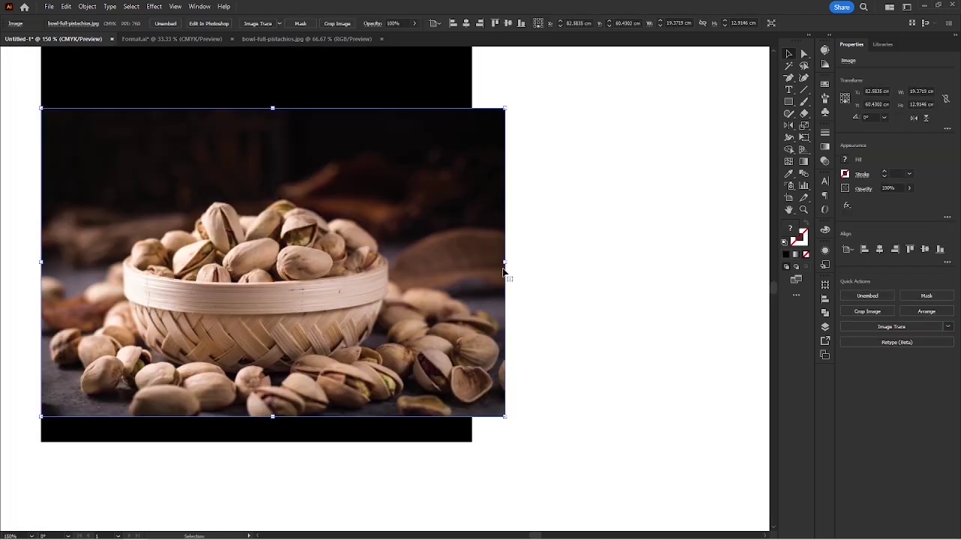
mouse_move(505, 261)
mouse_down()
mouse_move(472, 264)
mouse_move(507, 261)
mouse_up()
click(493, 263)
scroll(493, 255, down, 1)
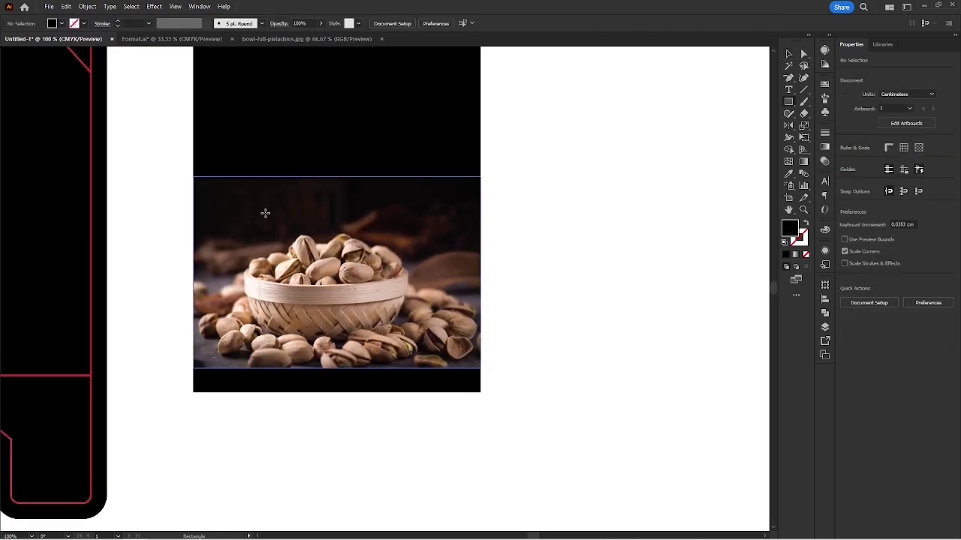
Duplicate the black panel in place and shorten the copy to about 14.58 cm high around the photo.
scroll(515, 213, down, 1)
drag(519, 213, 450, 255)
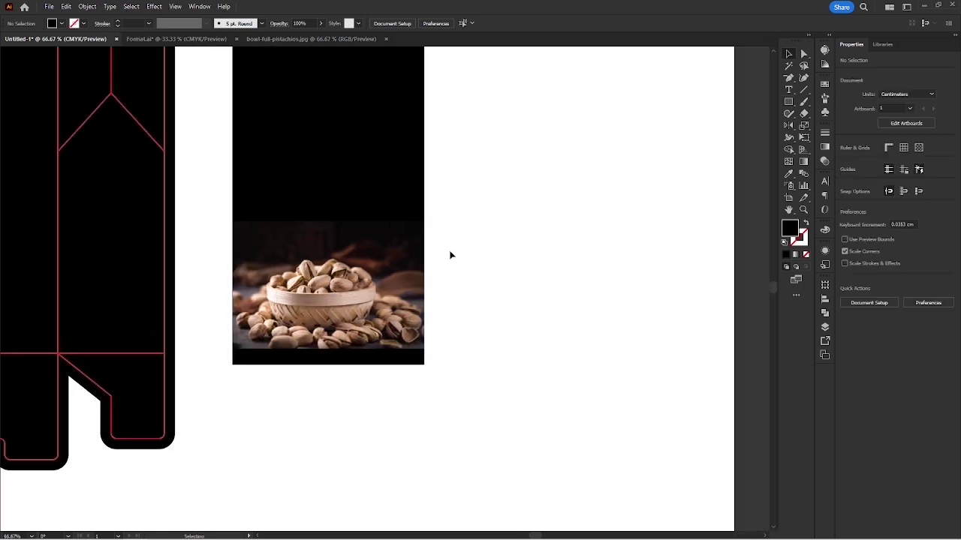
click(348, 212)
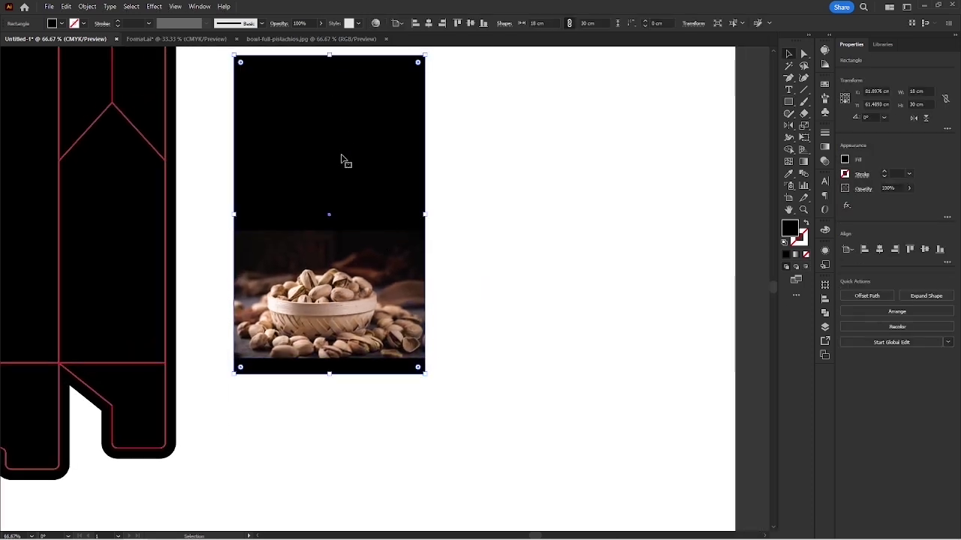
drag(329, 57, 337, 206)
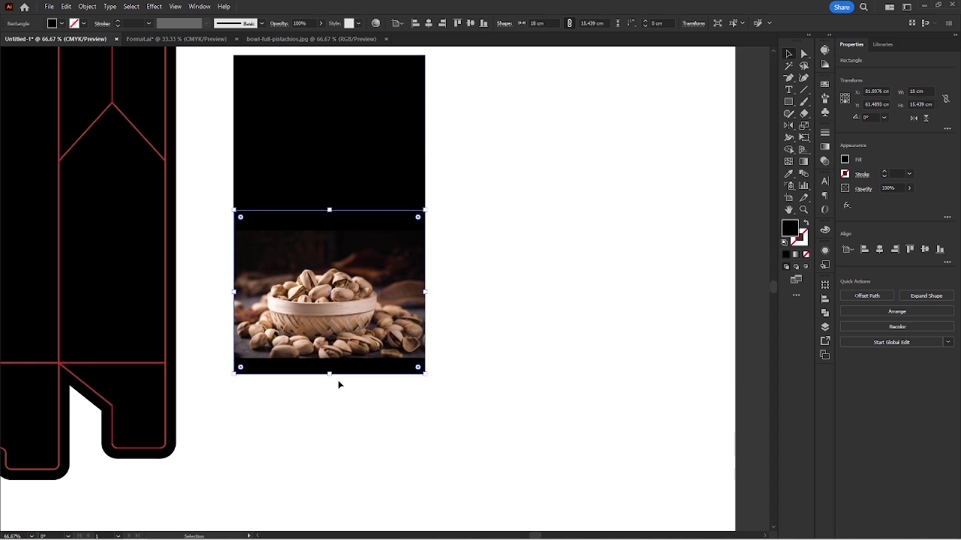
drag(328, 376, 329, 366)
Move the photo together with the shortened rectangle about 21 cm to the right of the black panel.
shift+click(348, 318)
drag(360, 307, 580, 301)
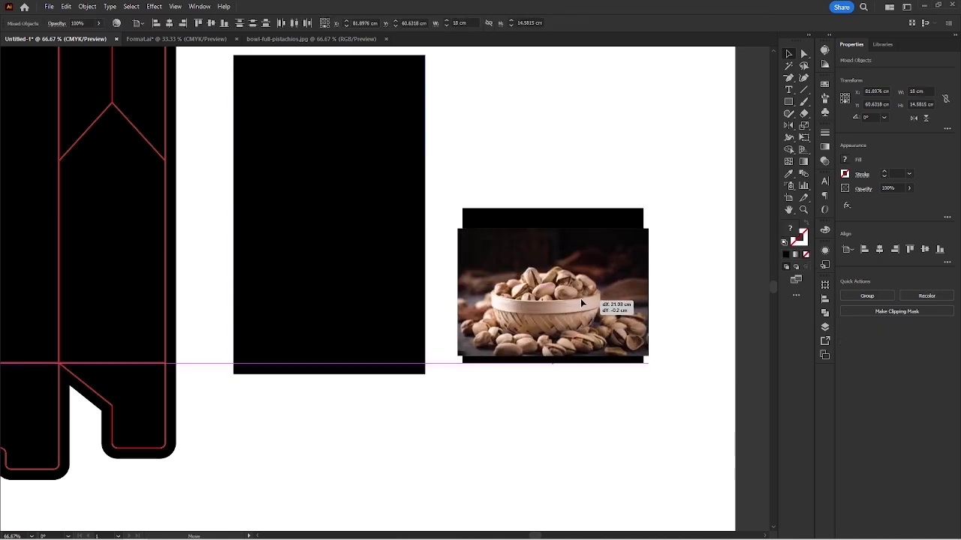
click(534, 375)
drag(532, 375, 424, 391)
Widen the black rectangle behind the photo on both sides to about 18 cm.
click(433, 241)
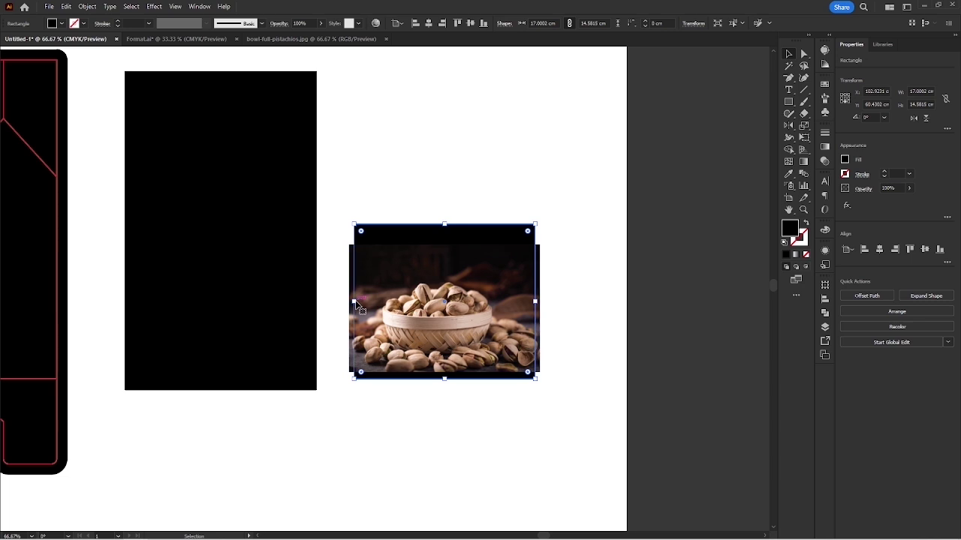
drag(353, 302, 348, 305)
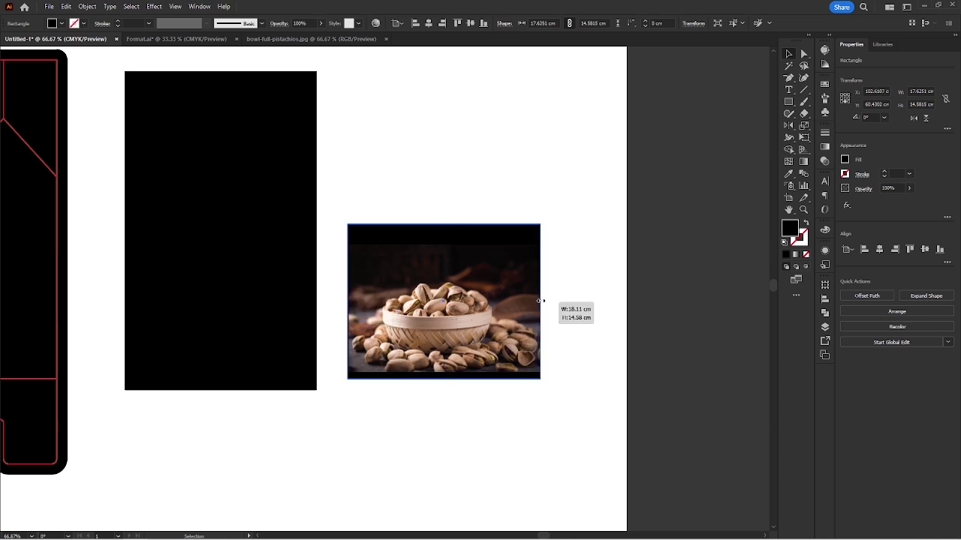
drag(541, 301, 540, 301)
Replace the rectangle around the photo with a copy of the 18 cm black panel, shortened to about 17.79 cm.
click(518, 184)
scroll(517, 188, left, 1)
click(488, 236)
key(Delete)
drag(328, 233, 549, 235)
drag(471, 75, 462, 203)
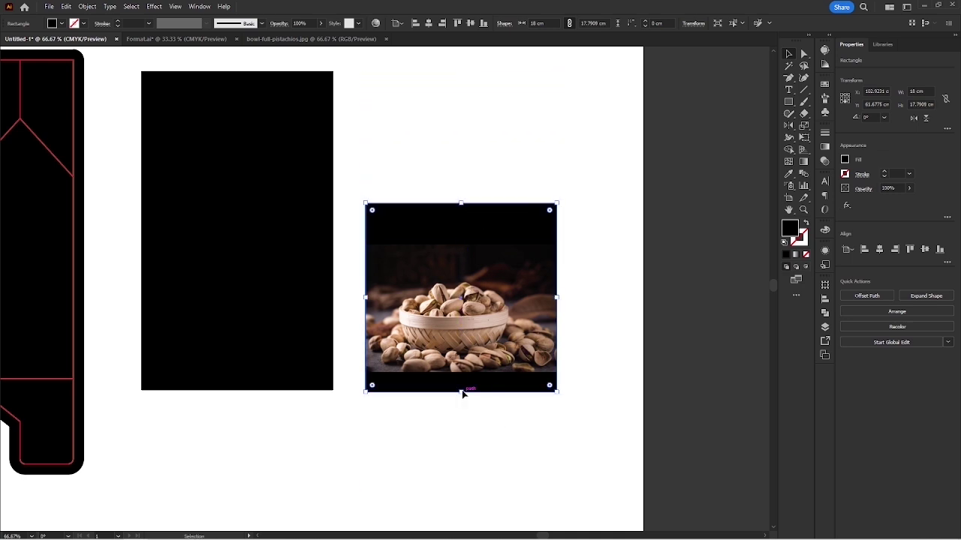
drag(511, 231, 515, 231)
Bring the new black rectangle to the front and use it as a clipping mask for the photo.
click(604, 265)
key(ctrl+shift+bracketright)
right_click(497, 306)
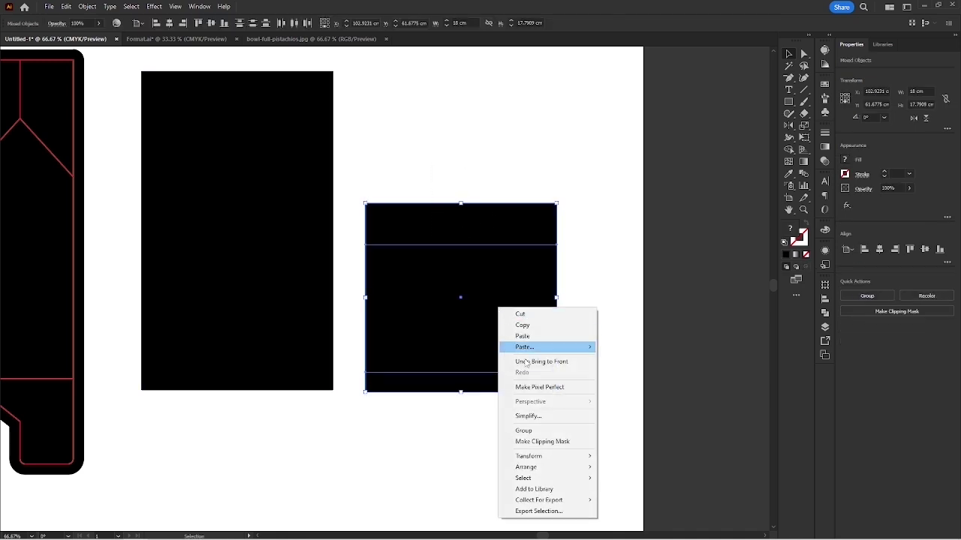
click(529, 438)
drag(458, 181, 463, 180)
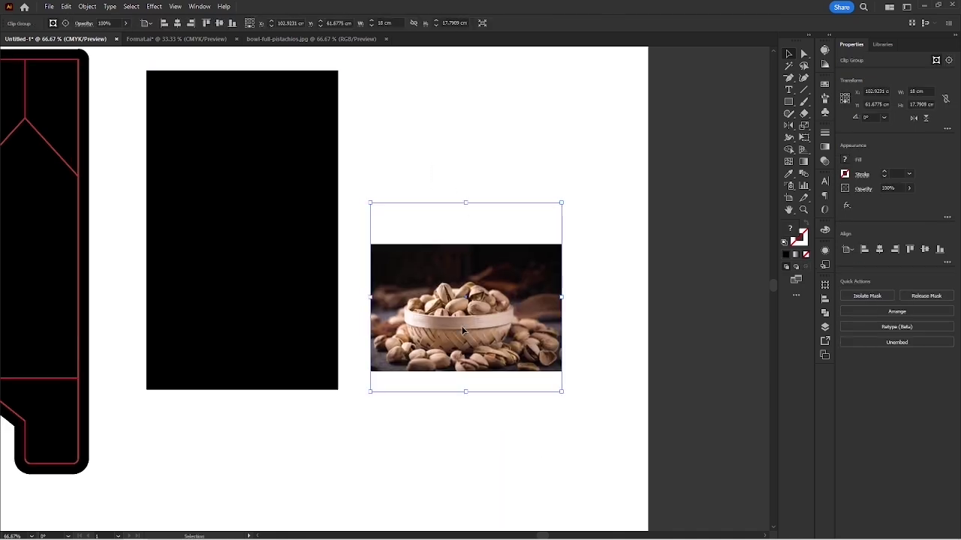
Enlarge the photo inside the clipping mask to about 23.87 by 15.91 cm and move the clip group over the black panel.
double_click(471, 304)
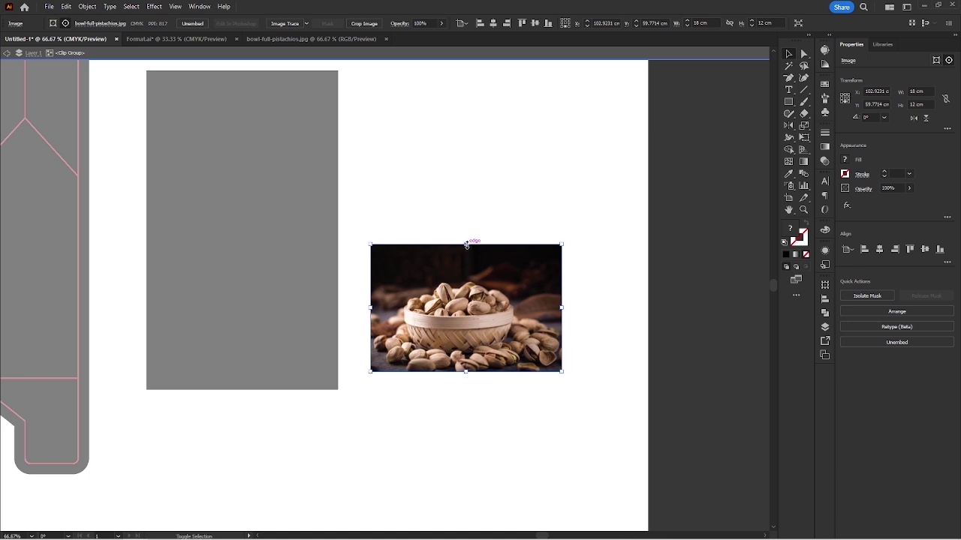
drag(466, 244, 476, 223)
drag(485, 276, 362, 301)
click(586, 124)
double_click(586, 124)
Align the clipped photo to the right and bottom edges of the black panel, using the panel as key object.
shift+click(358, 159)
click(358, 157)
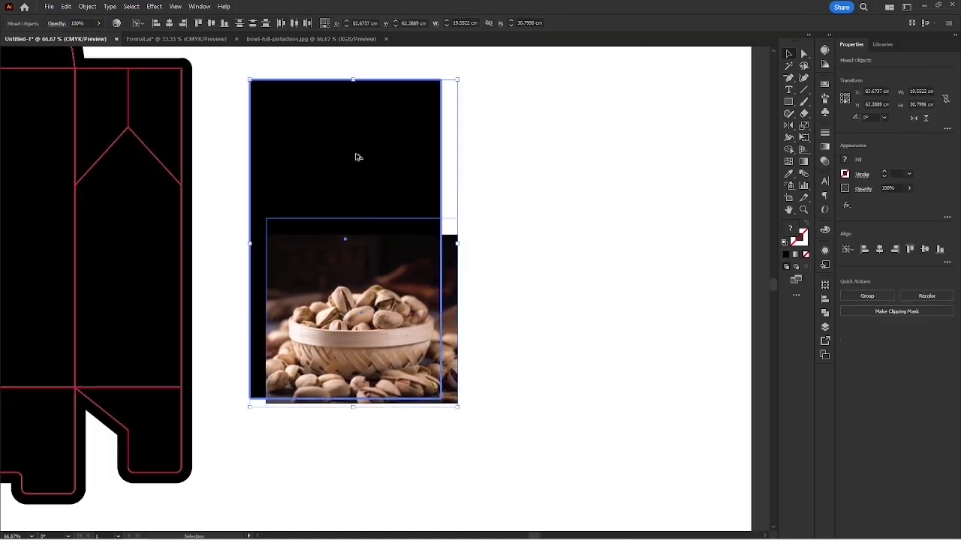
click(181, 23)
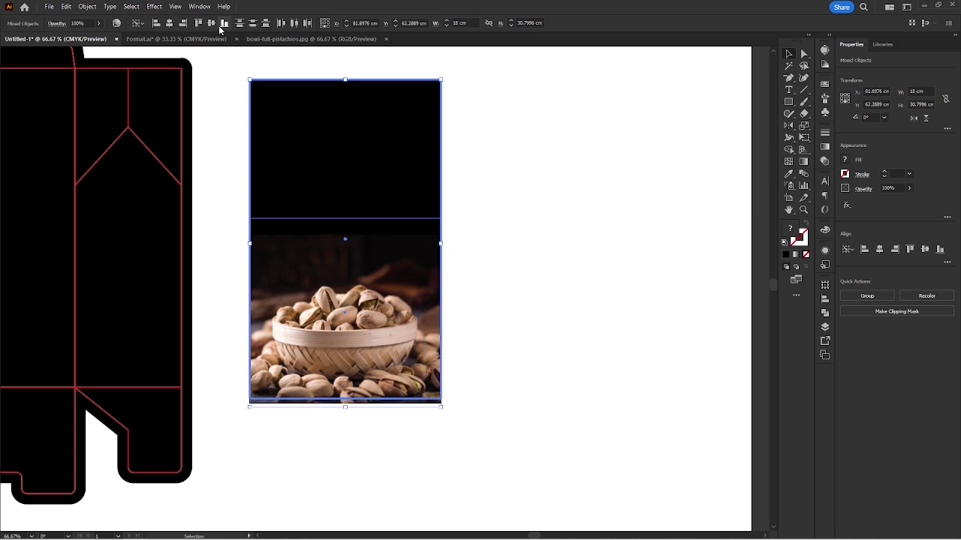
click(223, 26)
click(571, 305)
Raise the clipped photo about 1 cm to leave a black strip along the panel's lower edge.
drag(383, 365, 398, 362)
scroll(399, 362, up, 2)
scroll(400, 340, down, 1)
mouse_move(398, 328)
mouse_down()
mouse_move(401, 346)
mouse_move(390, 311)
mouse_up()
click(538, 292)
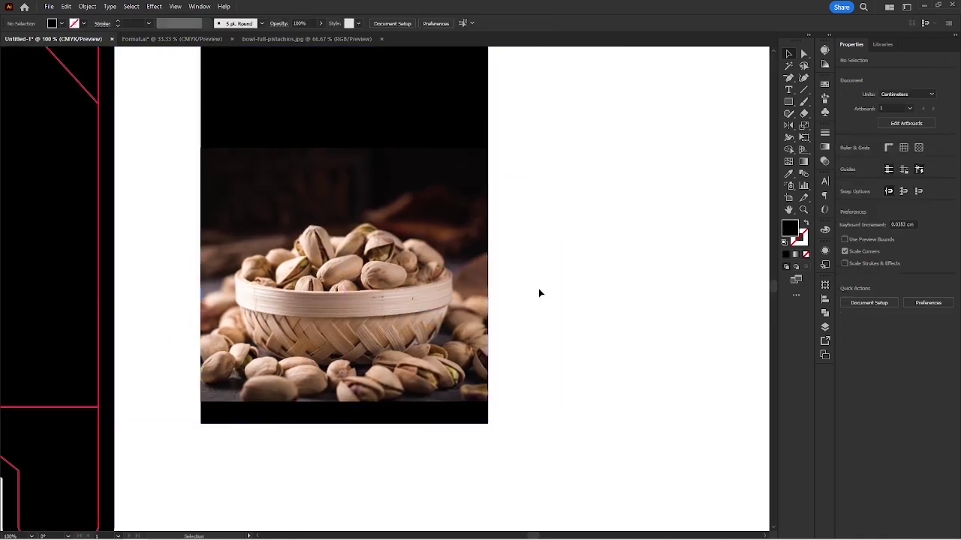
Enlarge the photo inside its clipping mask to about 24.95 by 16.63 cm.
click(441, 289)
double_click(435, 280)
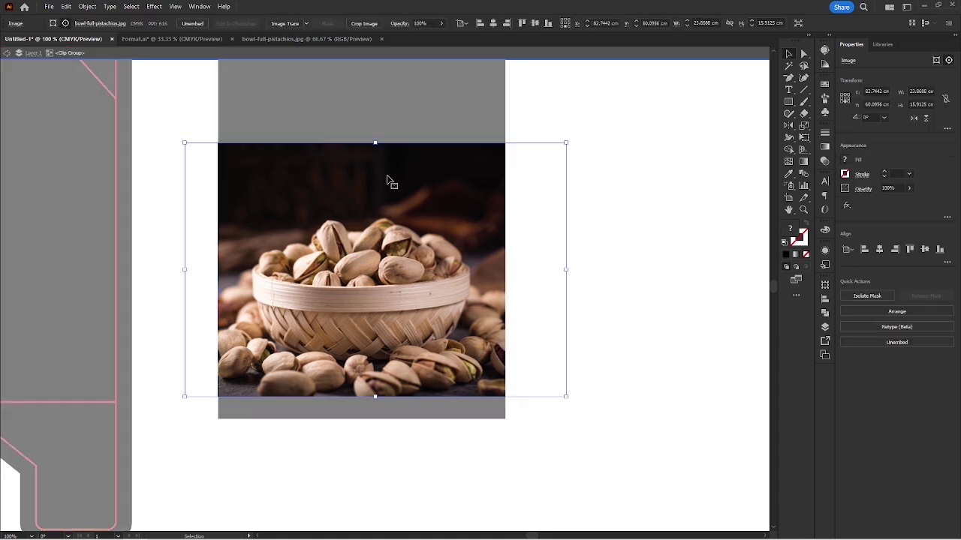
drag(376, 144, 376, 136)
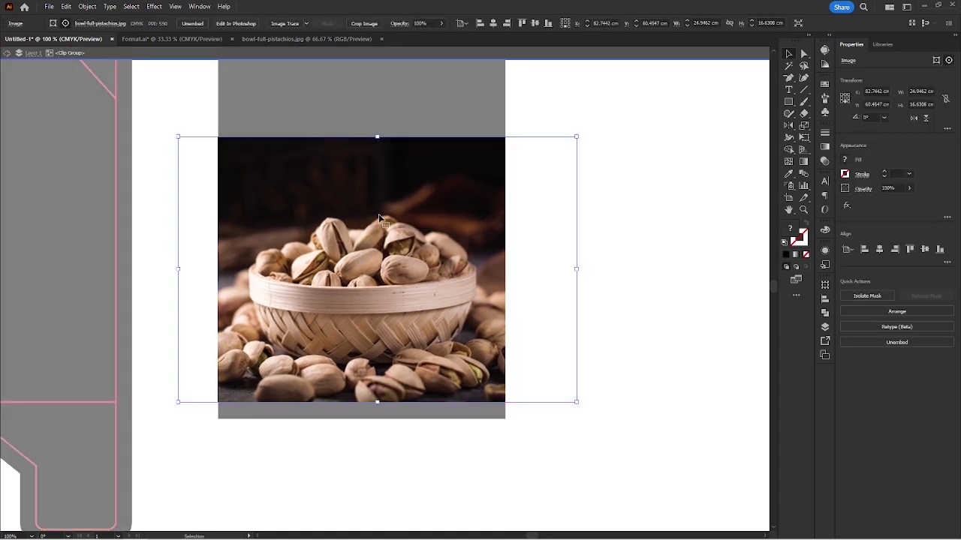
double_click(678, 328)
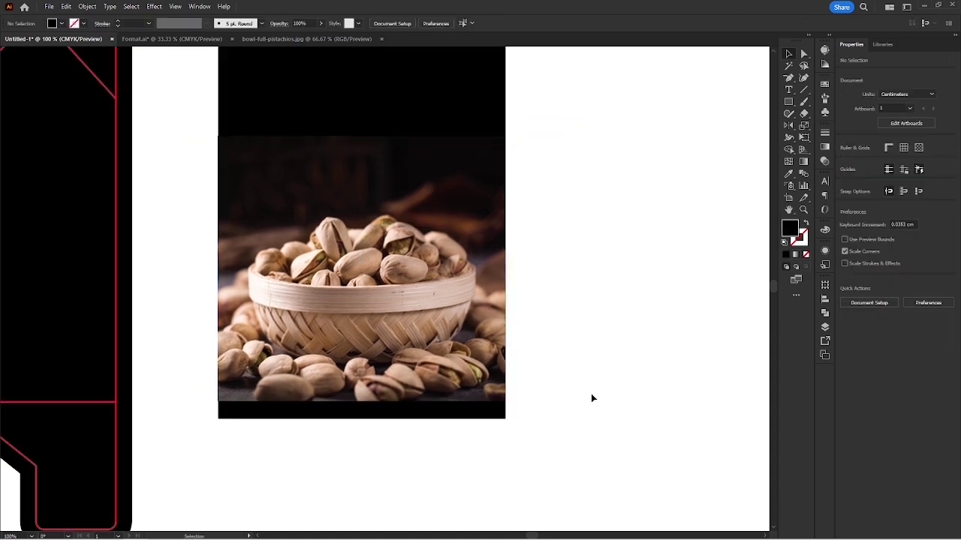
Nudge the clipped photo slightly upward on the black panel by three small increments.
click(445, 351)
key(Up)
key(Up)
key(Up)
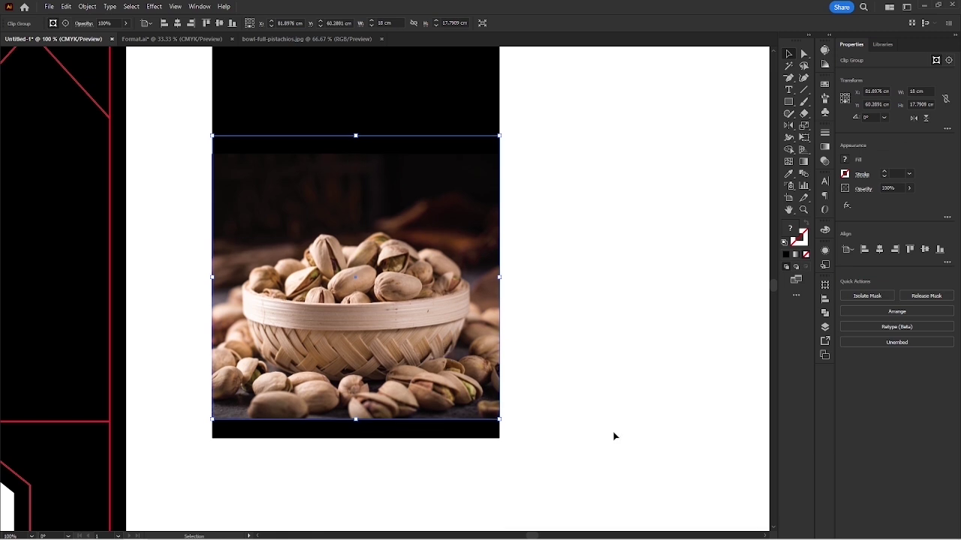
Draw a rectangle 18 cm wide and about 3.72 cm high at the panel's lower edge and move it beside the panel.
click(614, 434)
scroll(537, 373, down, 1)
drag(554, 356, 465, 330)
scroll(398, 356, up, 1)
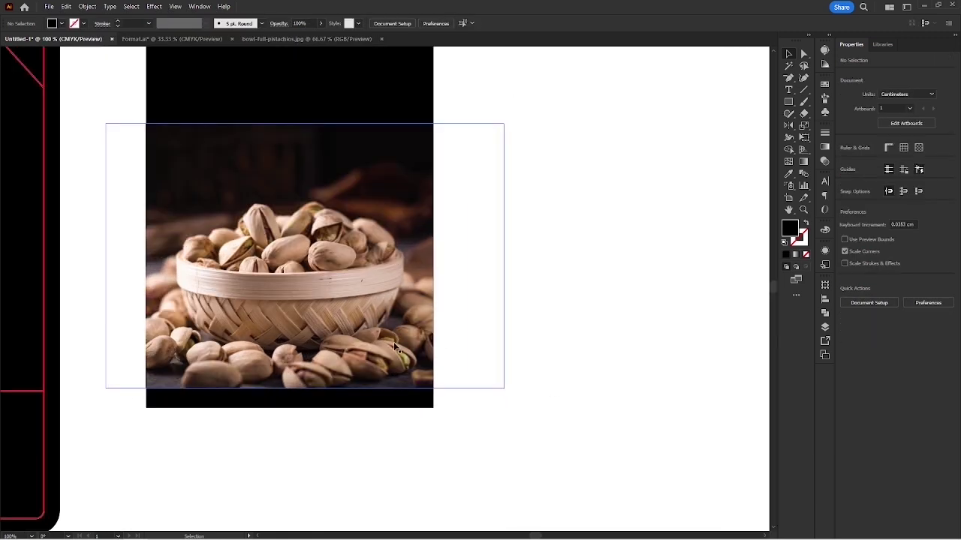
drag(389, 326, 407, 323)
drag(379, 410, 394, 380)
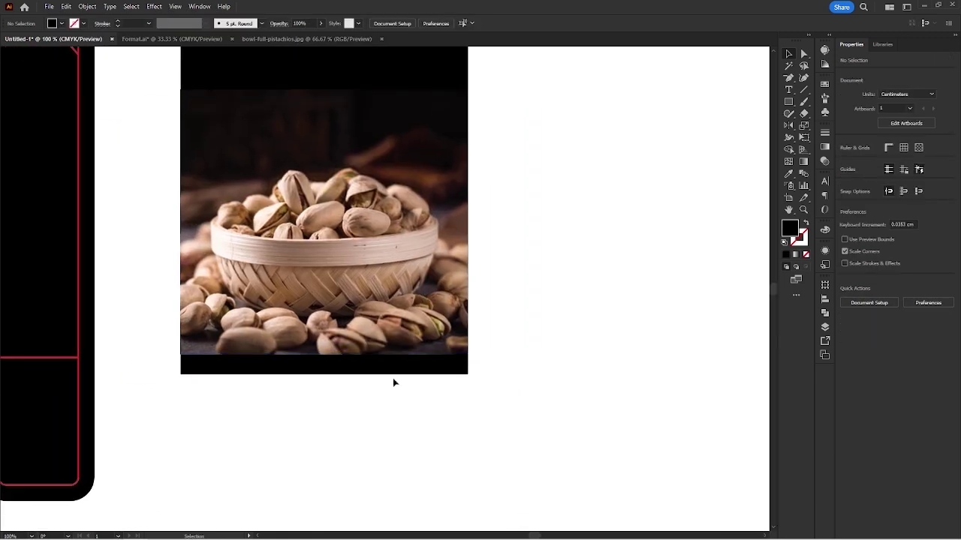
key(m)
drag(180, 375, 469, 434)
key(v)
click(580, 354)
drag(534, 349, 343, 382)
drag(244, 424, 592, 319)
Fill the new rectangle with a linear white-to-black gradient at -90°, and move it over the lower part of the panel.
click(824, 147)
click(718, 146)
click(676, 163)
click(483, 255)
drag(483, 255, 549, 244)
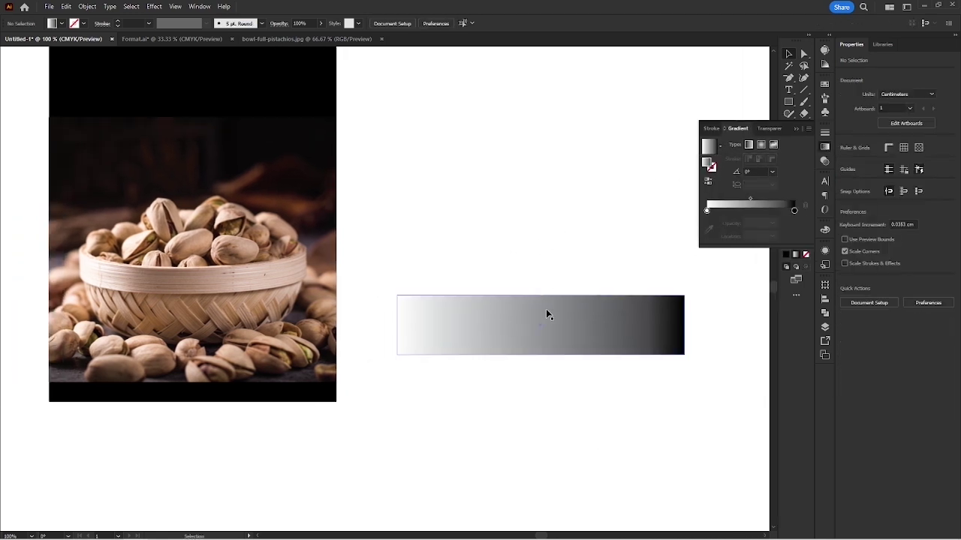
click(546, 308)
key(g)
mouse_move(541, 297)
mouse_down()
mouse_move(540, 356)
mouse_move(541, 335)
mouse_move(542, 351)
mouse_move(234, 351)
mouse_move(232, 395)
mouse_up()
Align the gradient rectangle to the right and bottom edges of the black panel, using the panel as key object.
key(v)
scroll(566, 245, left, 3)
shift+click(335, 120)
click(337, 120)
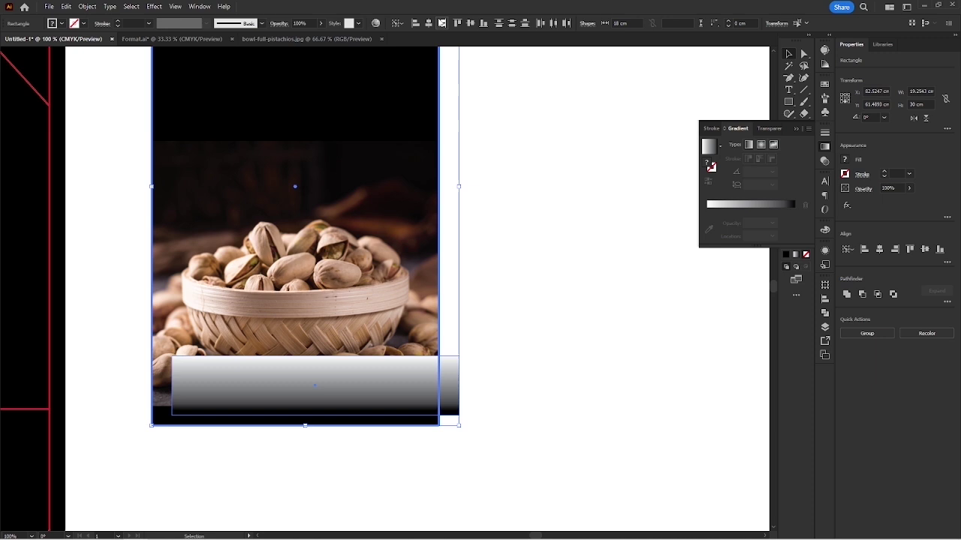
click(482, 24)
click(494, 183)
drag(406, 409, 386, 415)
click(367, 438)
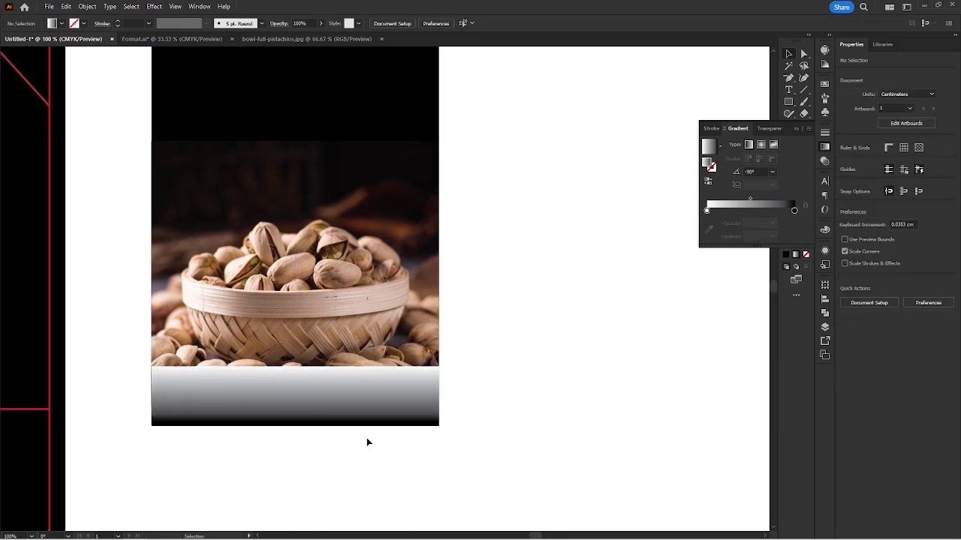
Set the gradient's white stop to 0% opacity and the rectangle's blending mode to Multiply.
drag(310, 419, 371, 396)
click(375, 392)
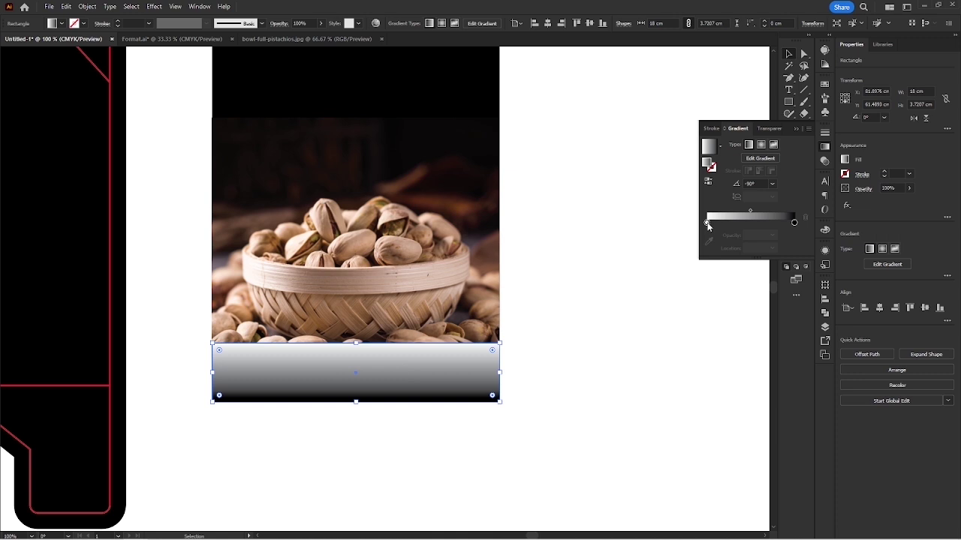
click(772, 235)
click(784, 259)
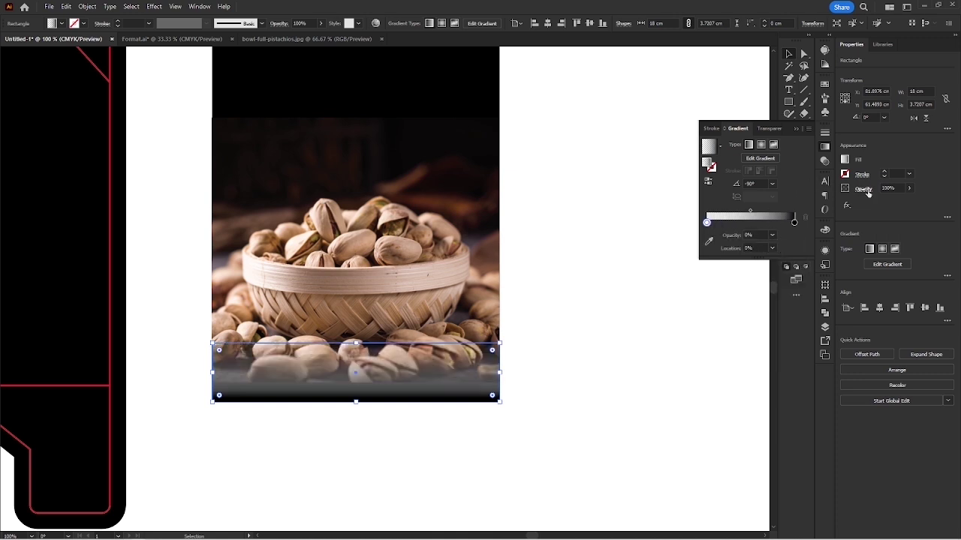
click(862, 192)
click(799, 208)
click(775, 252)
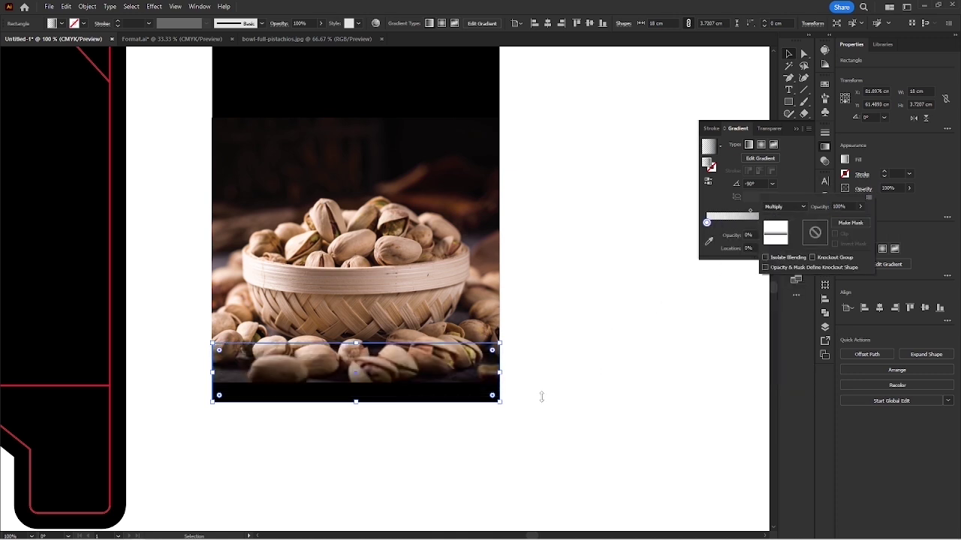
click(634, 387)
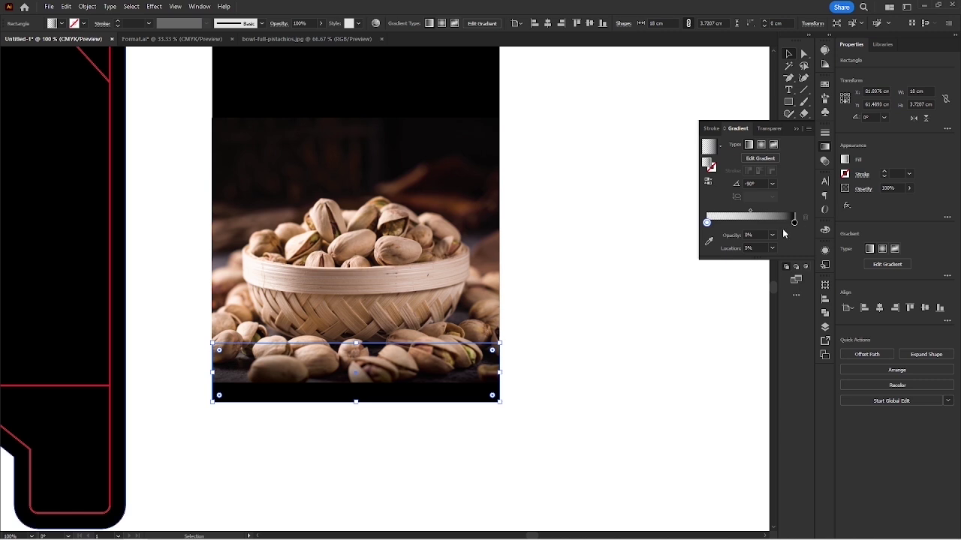
Shift the gradient midpoint to about 19.27% and extend the rectangle upward to a height of about 4.75 cm.
drag(731, 219, 732, 214)
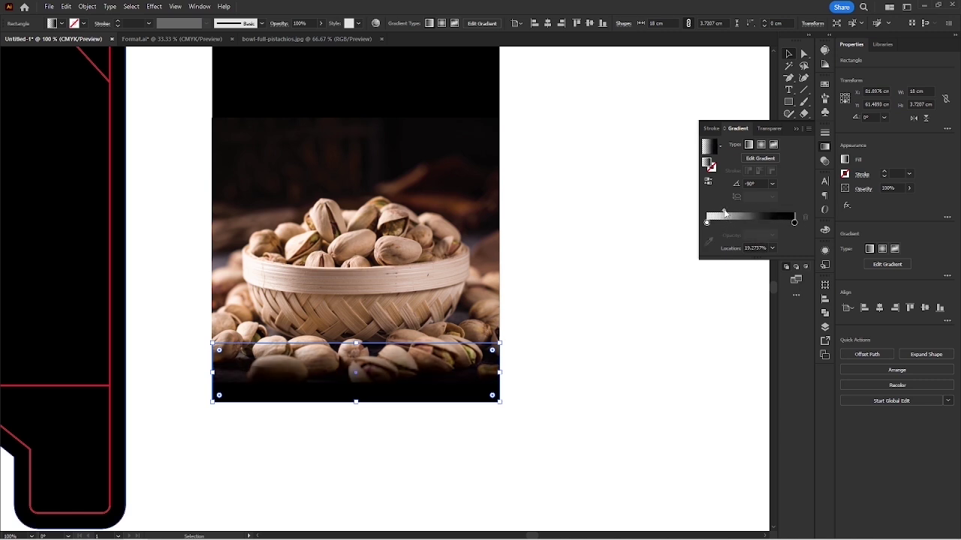
drag(357, 344, 359, 326)
click(369, 414)
drag(360, 414, 363, 441)
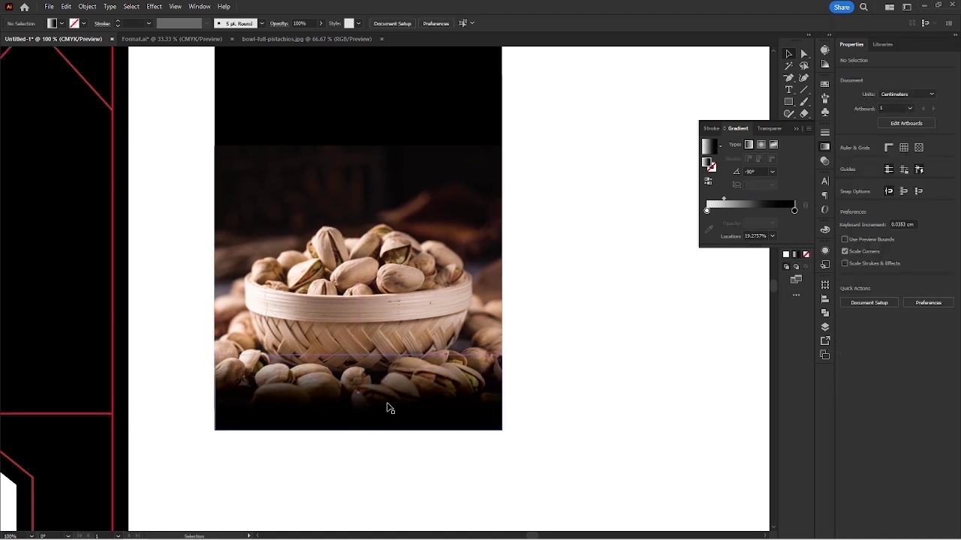
Duplicate the gradient rectangle, flip the copy vertically, and place it over the photo's upper edge to fade it into the black.
click(403, 208)
click(926, 118)
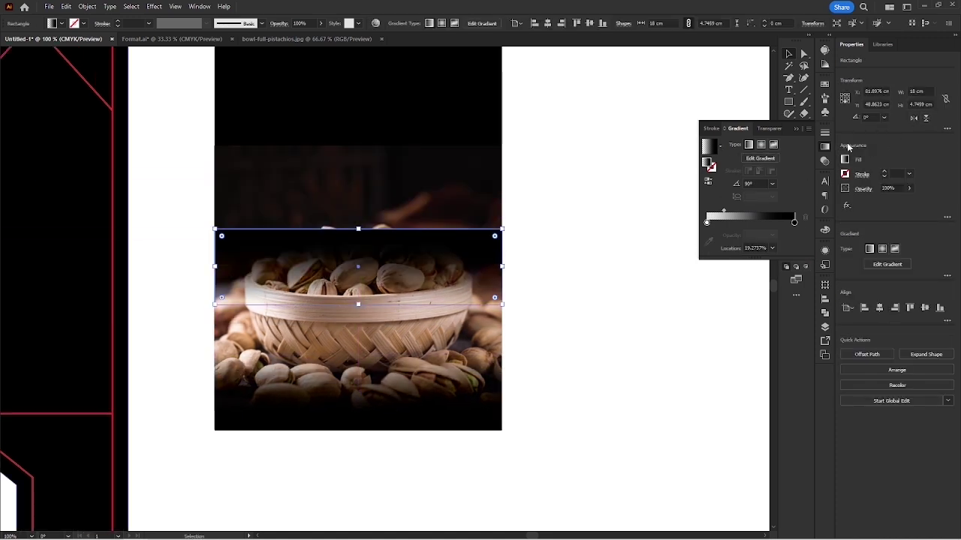
click(823, 147)
drag(411, 257, 418, 171)
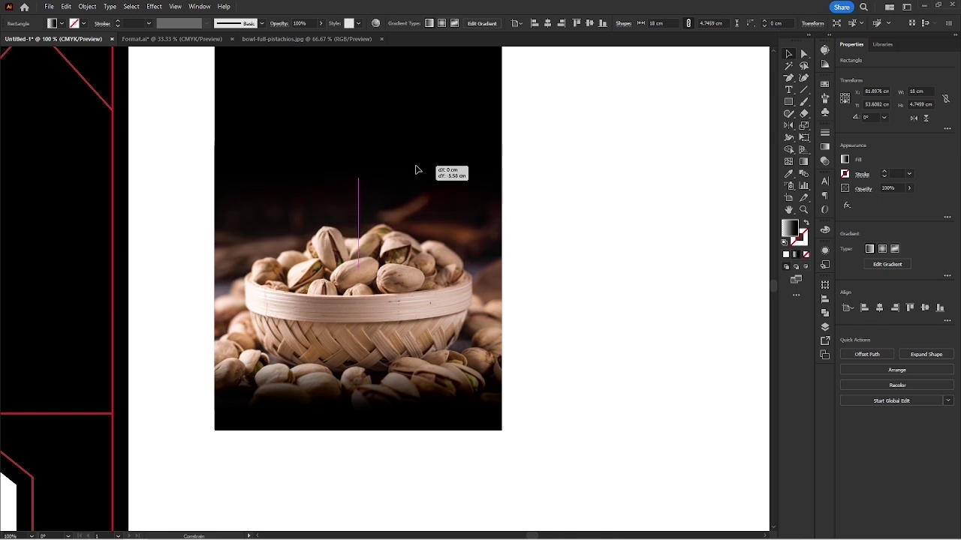
click(588, 186)
Group the clipped photo with the upper and lower gradient rectangles.
scroll(514, 204, down, 1)
drag(516, 201, 452, 269)
drag(472, 214, 353, 443)
right_click(381, 277)
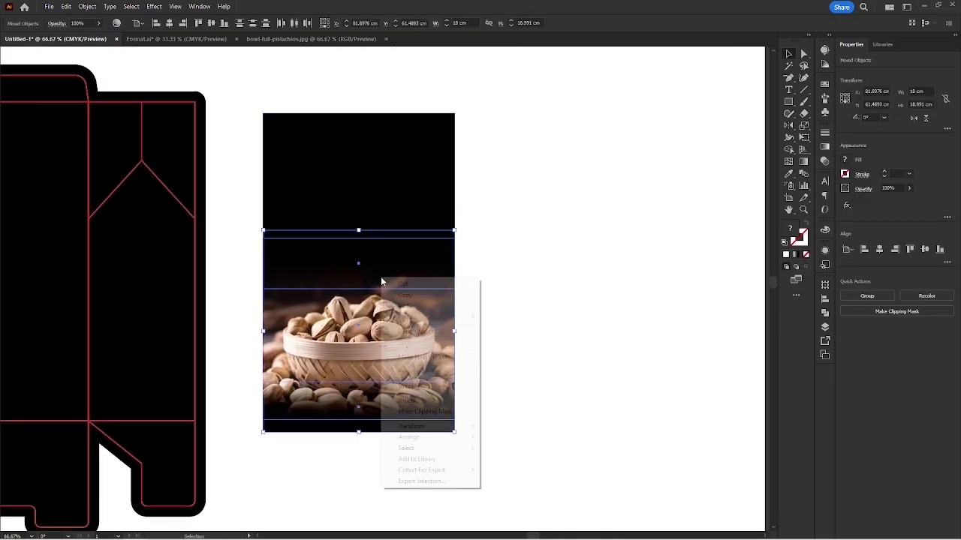
click(412, 399)
click(478, 383)
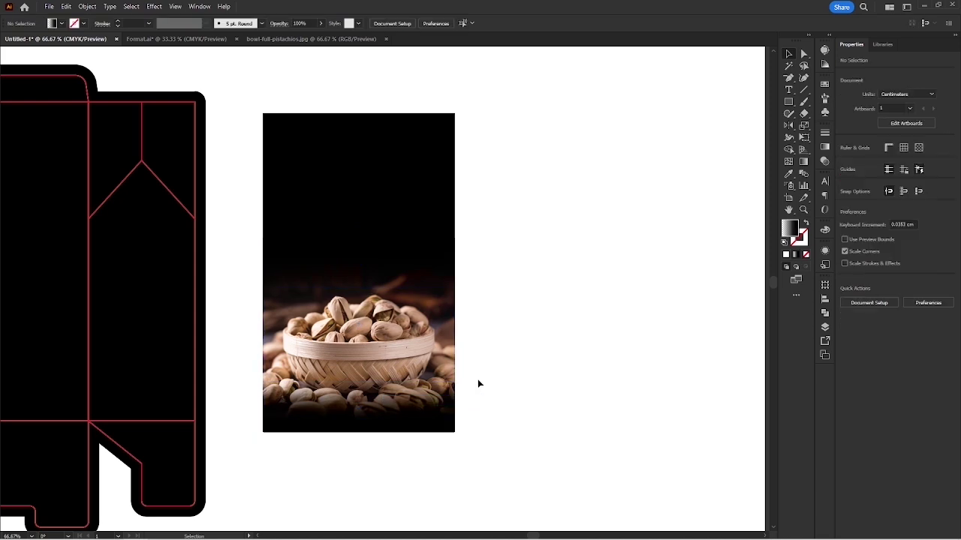
Copy the "Rich in Omega - 3 & Fiber" and "Pistachio in Shall" bullet text from Format.ai and return to Untitled-1.
drag(443, 317, 479, 319)
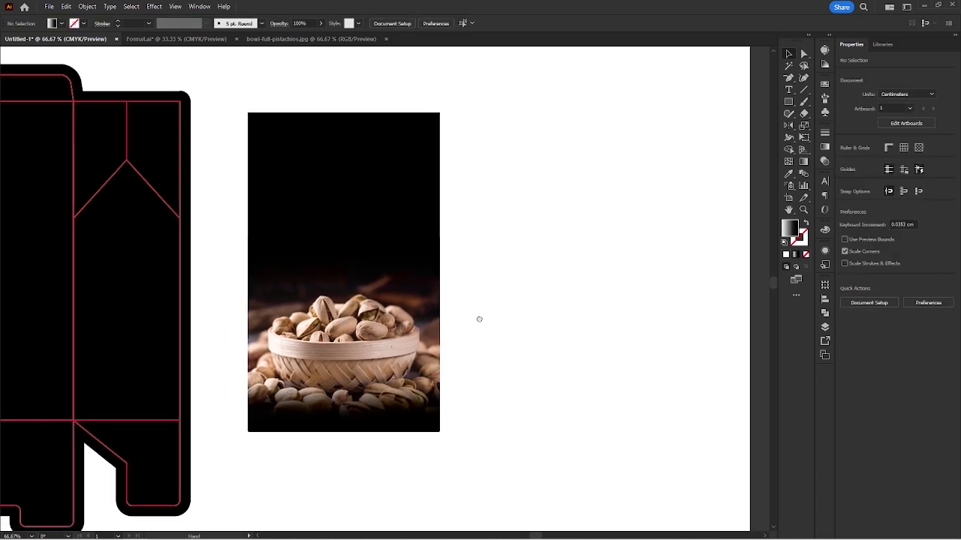
click(184, 42)
drag(319, 277, 328, 310)
scroll(303, 280, up, 1)
scroll(360, 315, up, 5)
click(369, 280)
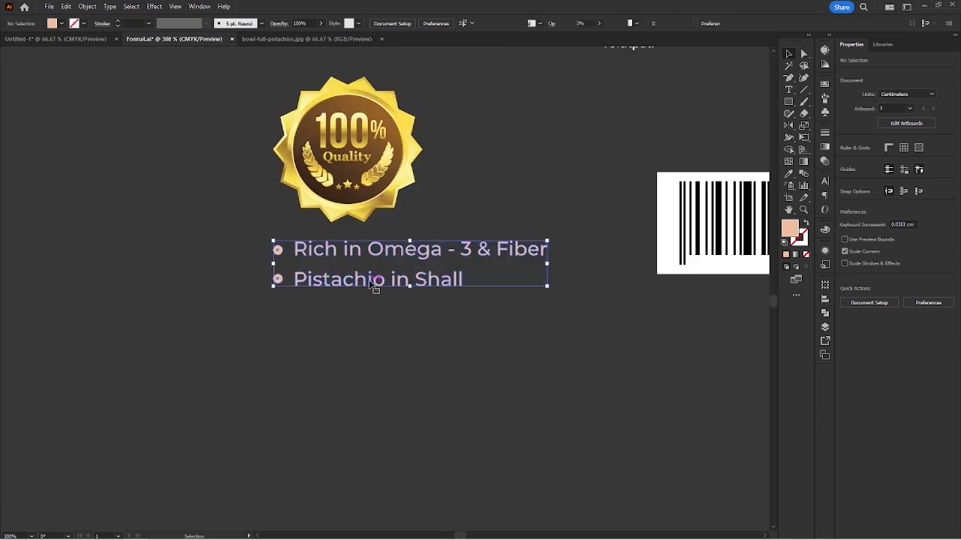
click(236, 115)
click(56, 39)
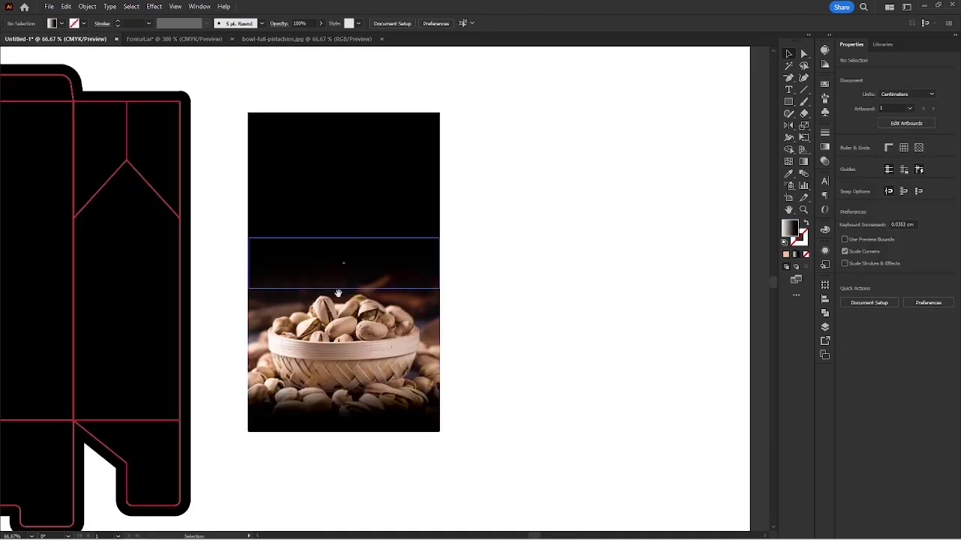
Paste the bullet text into the packaging document and set it aside on the white area to the right of the panel.
scroll(300, 375, up, 3)
click(324, 307)
drag(324, 309, 289, 326)
scroll(292, 429, down, 2)
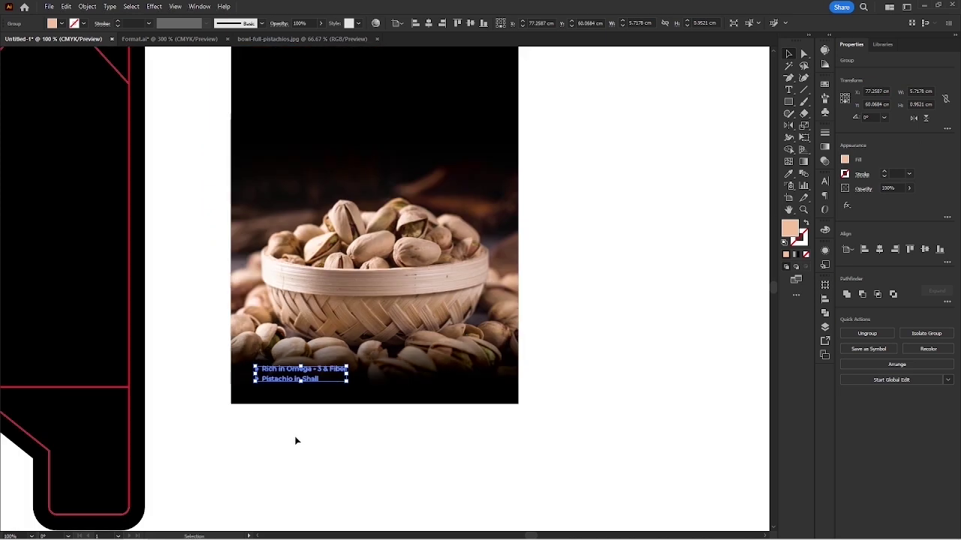
click(282, 426)
scroll(280, 425, down, 1)
drag(515, 308, 515, 308)
click(488, 315)
Create a 1 × 1 cm square beside the panel's upper-left corner and fill it with white.
scroll(489, 315, left, 1)
click(428, 248)
click(466, 163)
drag(467, 164, 472, 225)
scroll(284, 178, up, 2)
key(m)
click(218, 189)
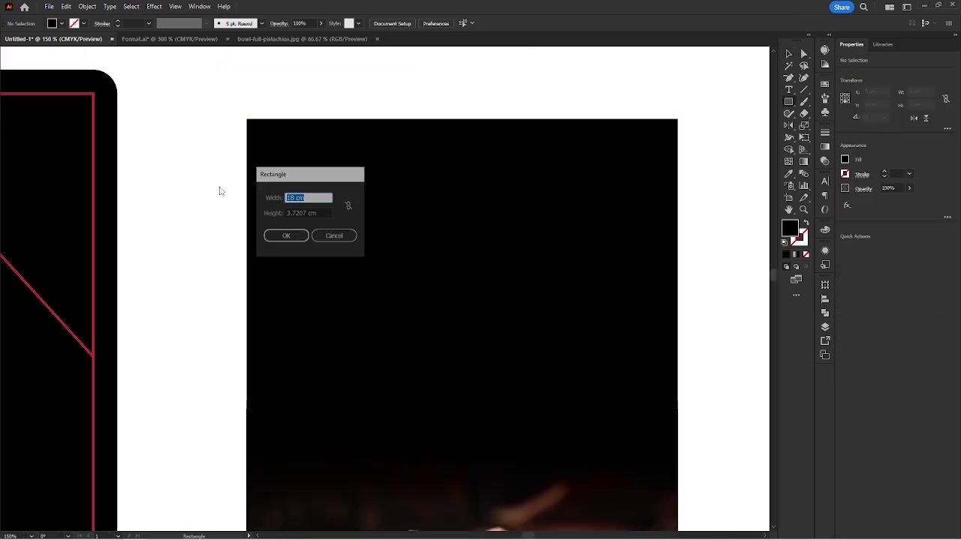
key(Return)
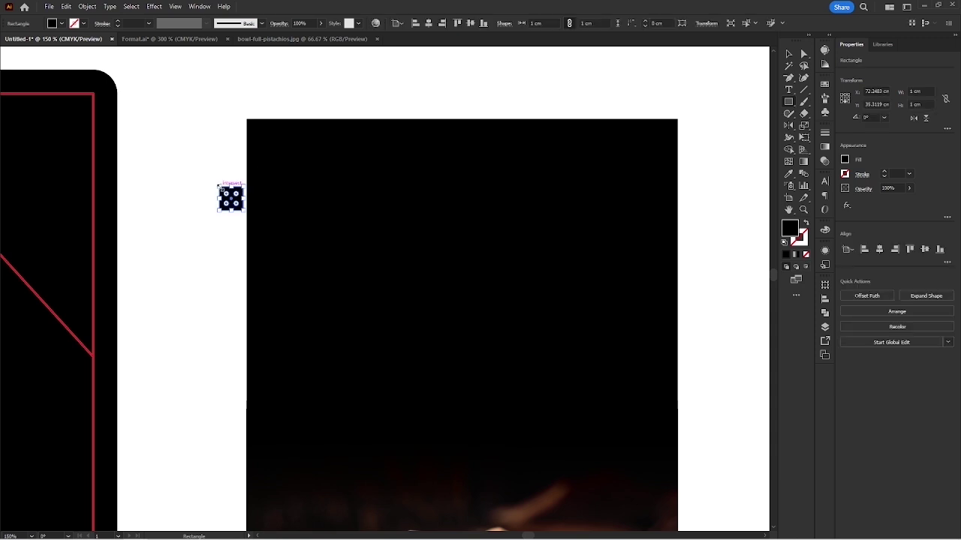
key(i)
click(213, 170)
key(v)
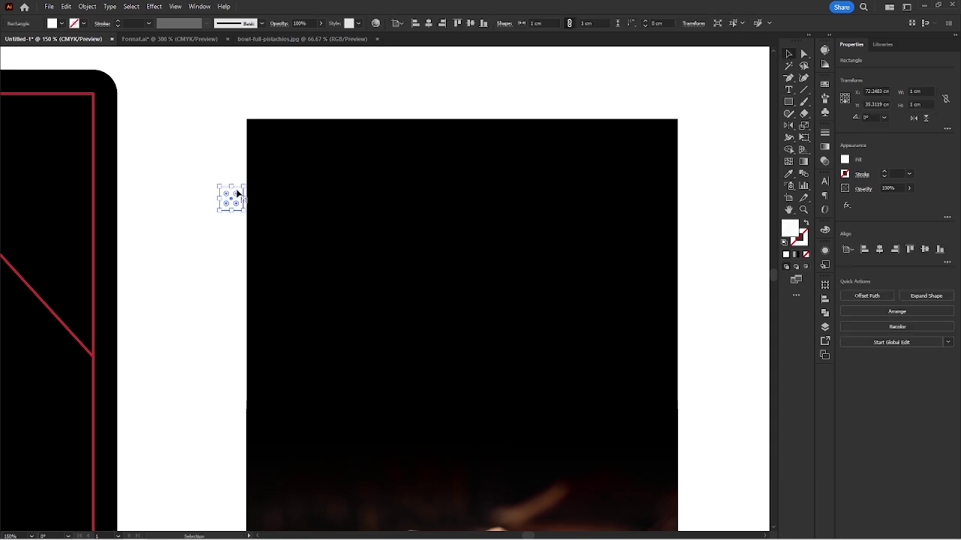
Align the white square to the panel's upper-left corner, using the panel as key object.
drag(230, 197, 263, 134)
shift+click(317, 132)
click(318, 132)
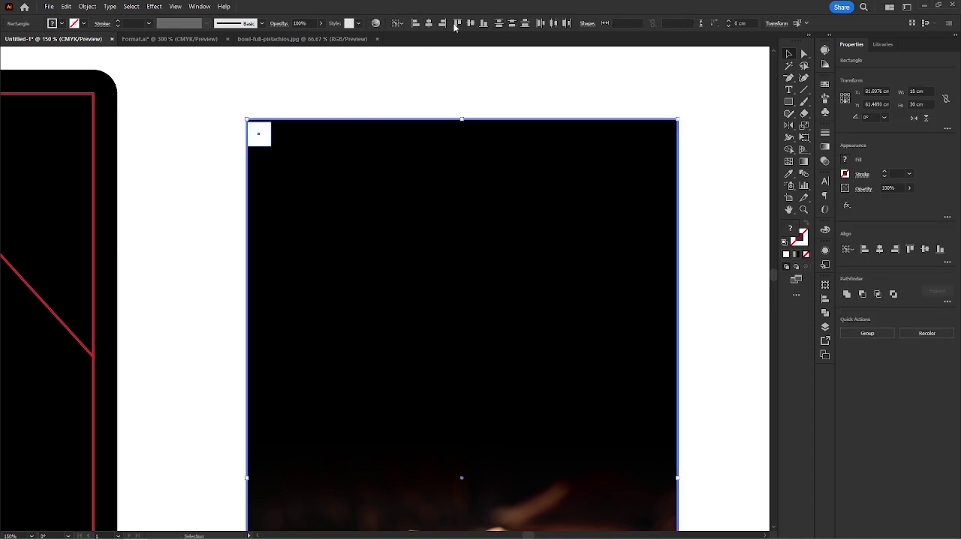
click(346, 85)
Duplicate the white square horizontally and align the copy to the panel's upper-right corner.
scroll(344, 85, down, 1)
scroll(344, 85, right, 3)
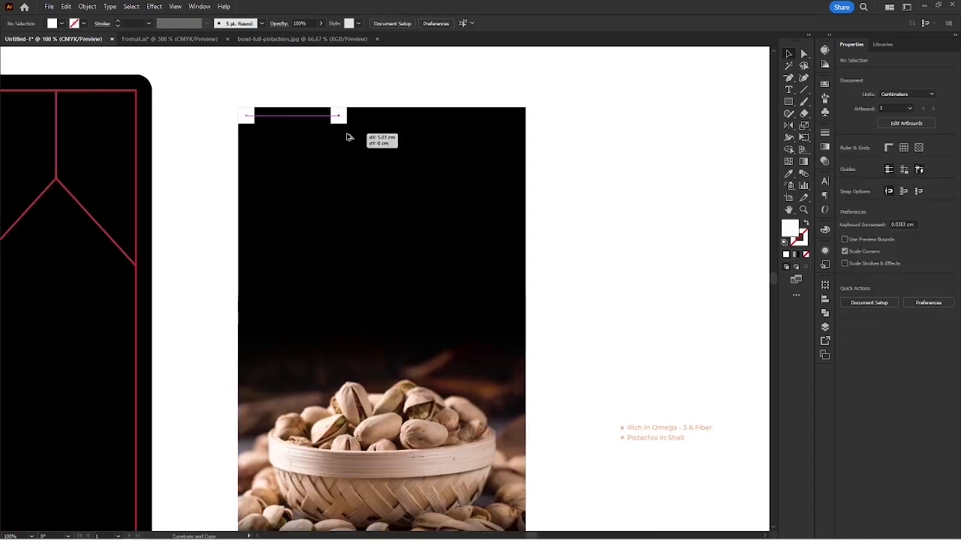
drag(347, 134, 348, 134)
shift+click(458, 131)
click(459, 131)
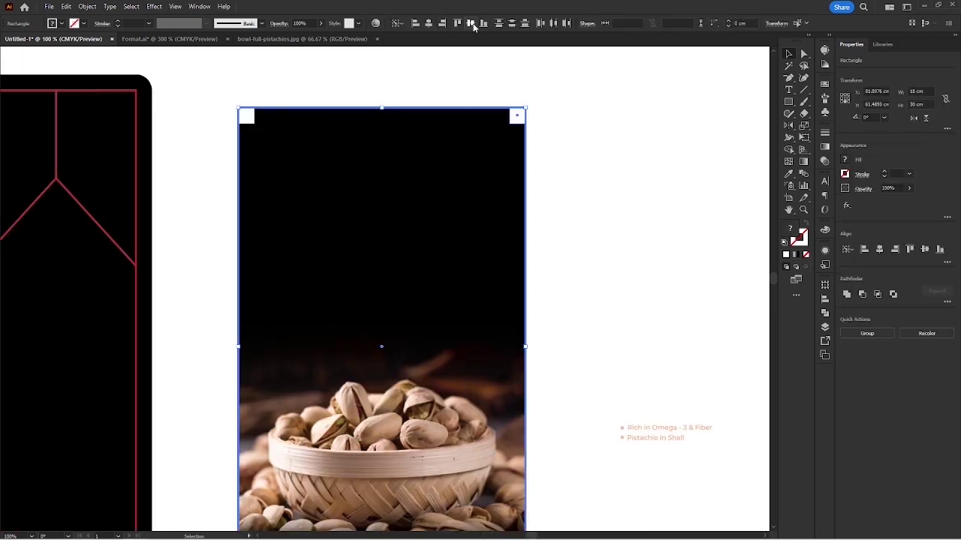
click(535, 127)
Duplicate the upper-right square downward and align the copy to the panel's lower-right corner.
scroll(538, 130, down, 1)
drag(525, 148, 483, 114)
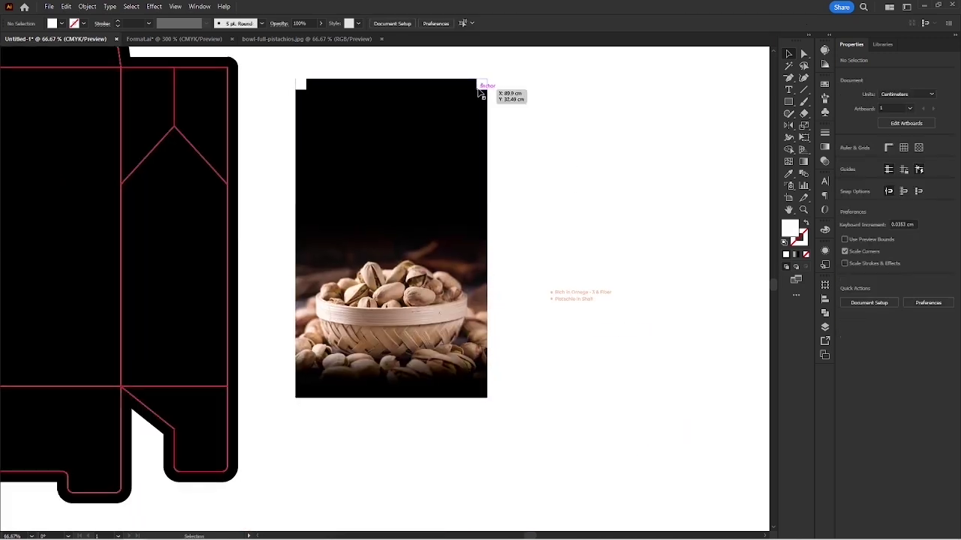
drag(450, 321, 445, 375)
shift+click(458, 142)
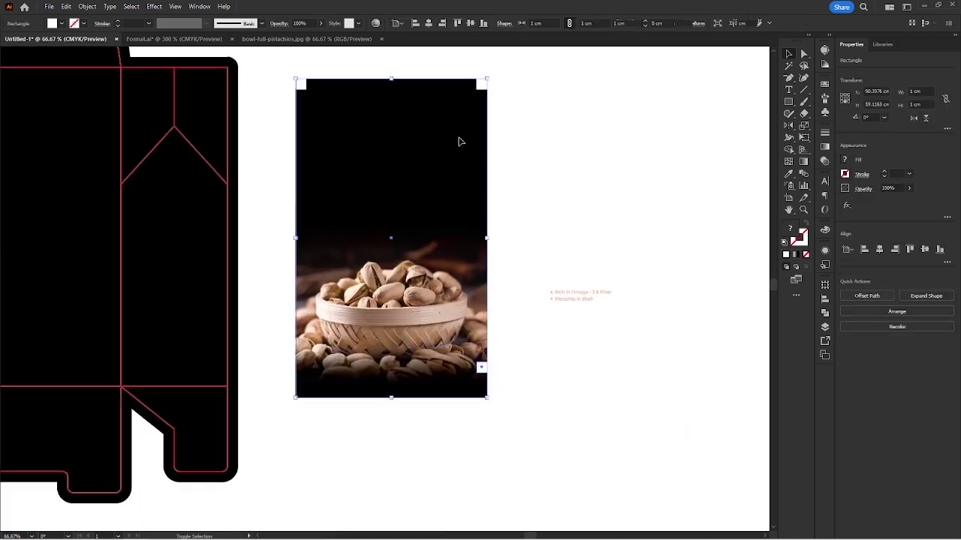
click(458, 141)
click(465, 433)
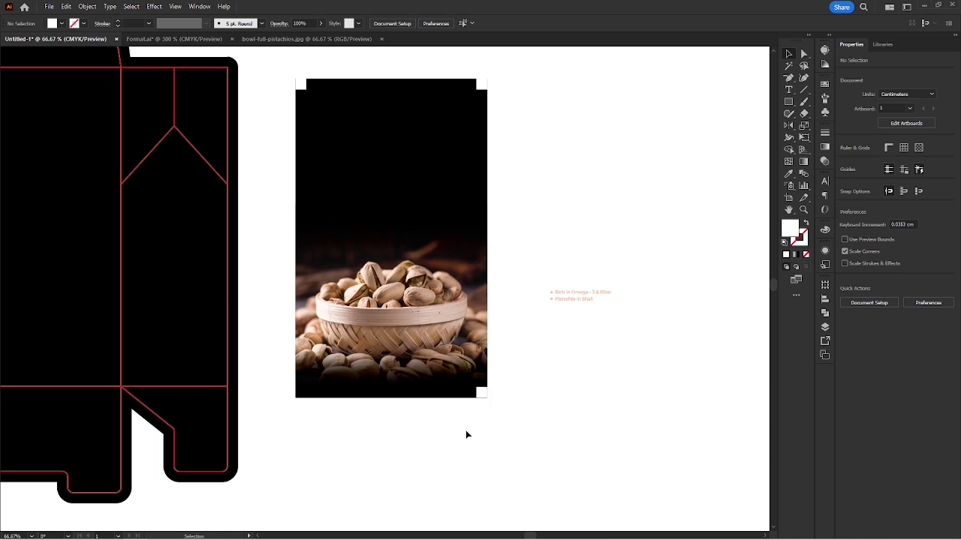
Place a copy of the white square in the panel's lower-left corner.
key(ctrl+plus)
key(ctrl+plus)
drag(369, 362, 356, 365)
key(ctrl+a)
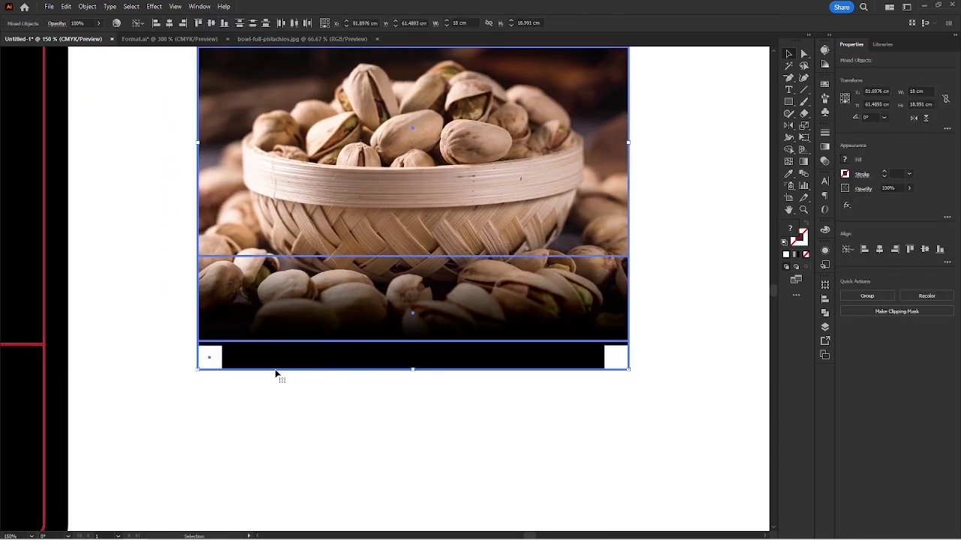
click(274, 424)
scroll(274, 424, down, 2)
drag(264, 412, 273, 420)
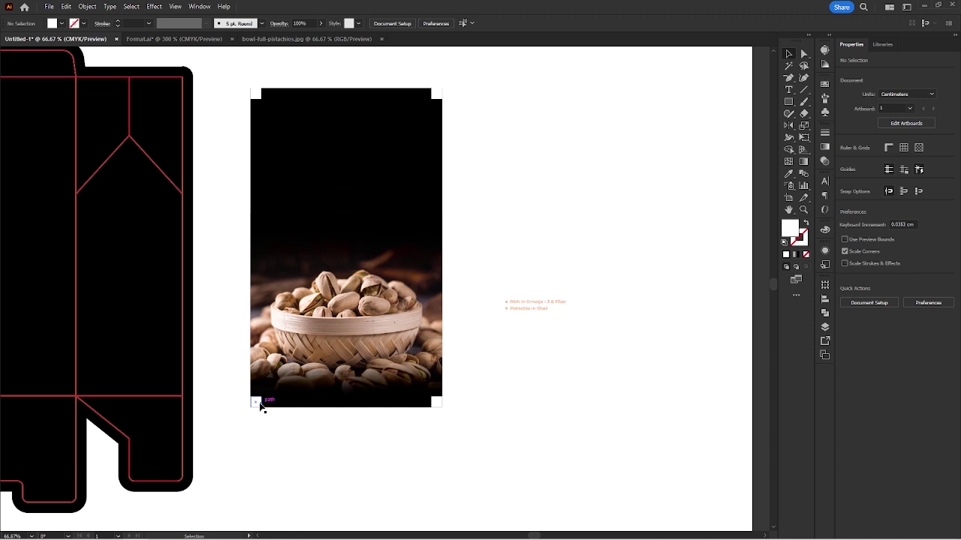
Draw a 16 × 28 cm rectangle spanning the inner corners of the four white squares.
key(m)
drag(262, 97, 443, 402)
key(v)
click(444, 417)
Delete the white spacer squares from the panel's corners.
click(437, 405)
key(Delete)
click(440, 93)
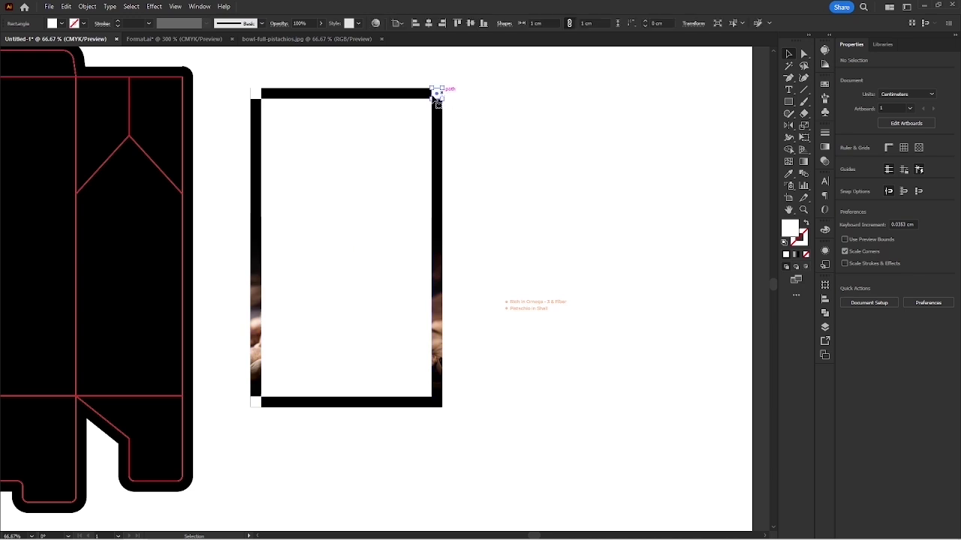
click(258, 399)
key(Delete)
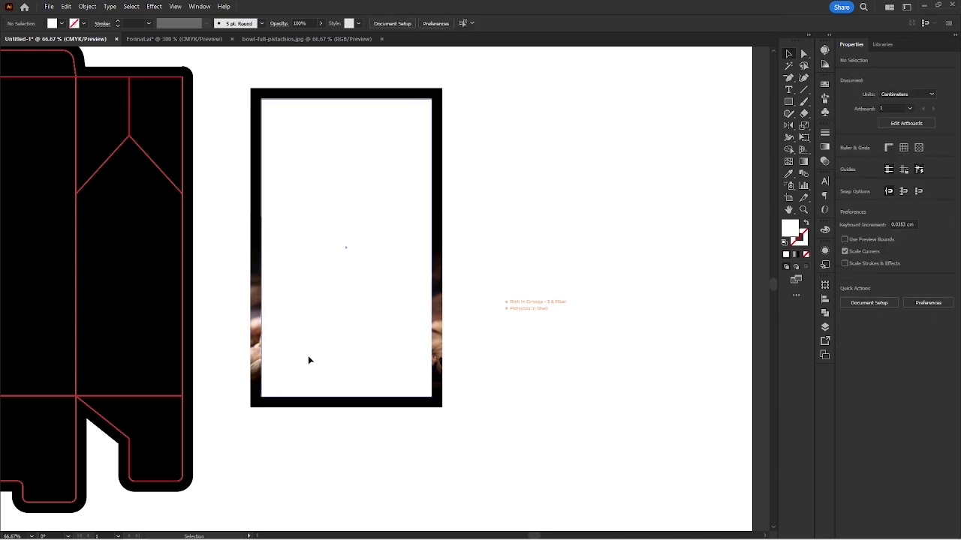
Swap the inner rectangle's fill and stroke to turn it into an unfilled frame with a white outline.
click(308, 359)
key(shift+x)
click(310, 442)
mouse_move(284, 445)
mouse_down()
mouse_move(298, 430)
mouse_move(293, 476)
mouse_move(337, 473)
mouse_move(378, 431)
mouse_up()
scroll(298, 434, up, 1)
scroll(292, 478, down, 1)
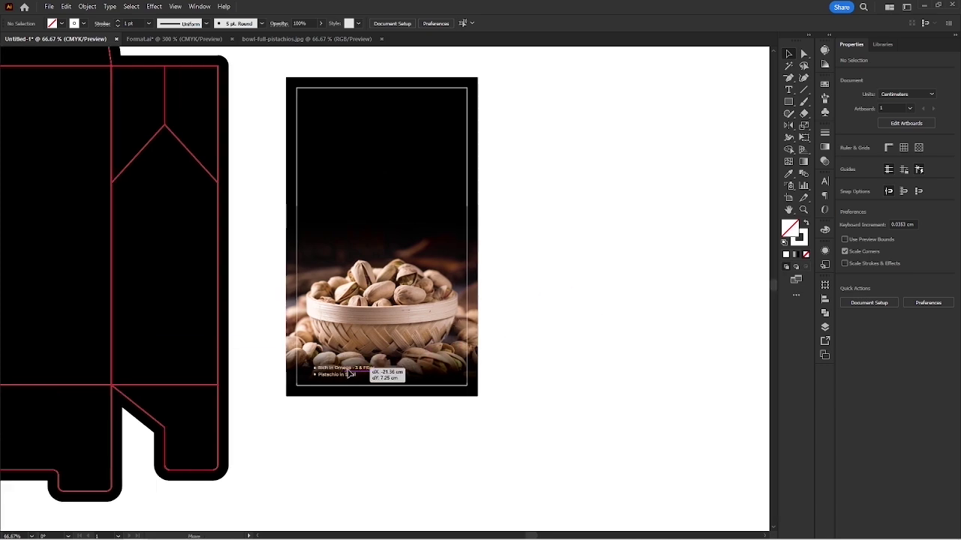
Move the bullet text onto the panel, inside the lower-left corner of the white frame.
drag(351, 368, 336, 375)
click(326, 451)
scroll(331, 400, up, 5)
drag(324, 430, 326, 461)
drag(255, 267, 239, 273)
Align the bullet text to the left and bottom edges of the white frame, using the frame as key object.
shift+click(125, 227)
click(124, 227)
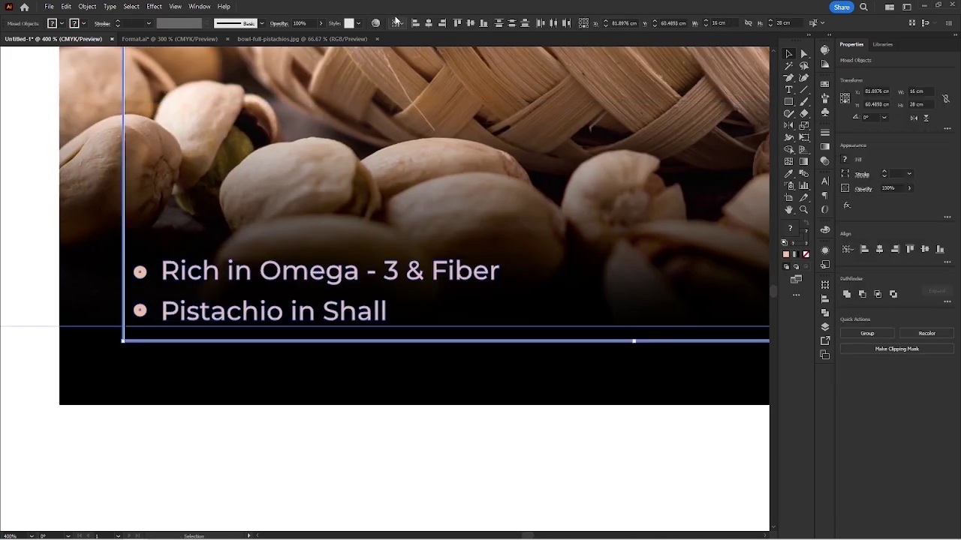
click(414, 24)
click(484, 24)
scroll(343, 455, down, 4)
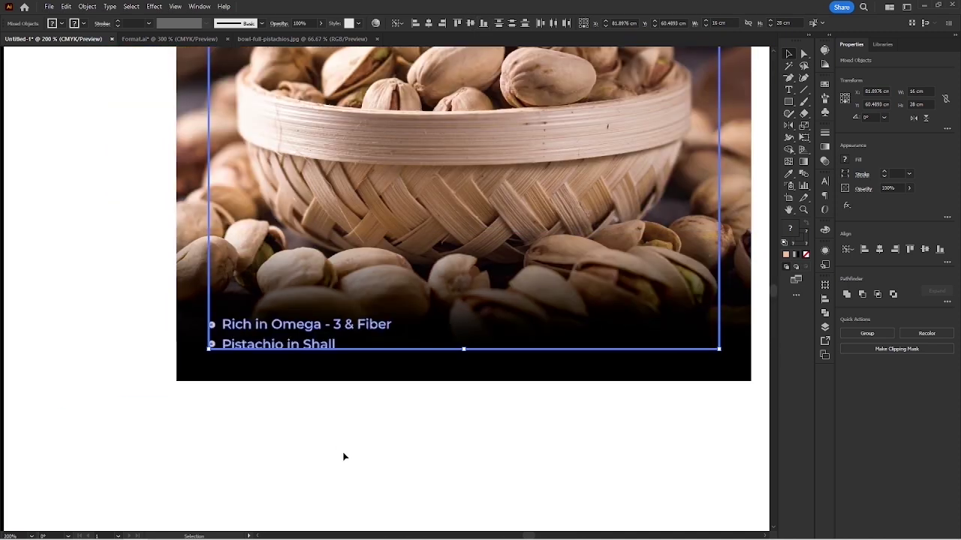
Copy the gold 100% Quality badge from Format.ai and return to the Untitled-1 bag document.
click(326, 423)
click(199, 41)
drag(313, 345, 292, 436)
click(349, 227)
drag(337, 246, 323, 218)
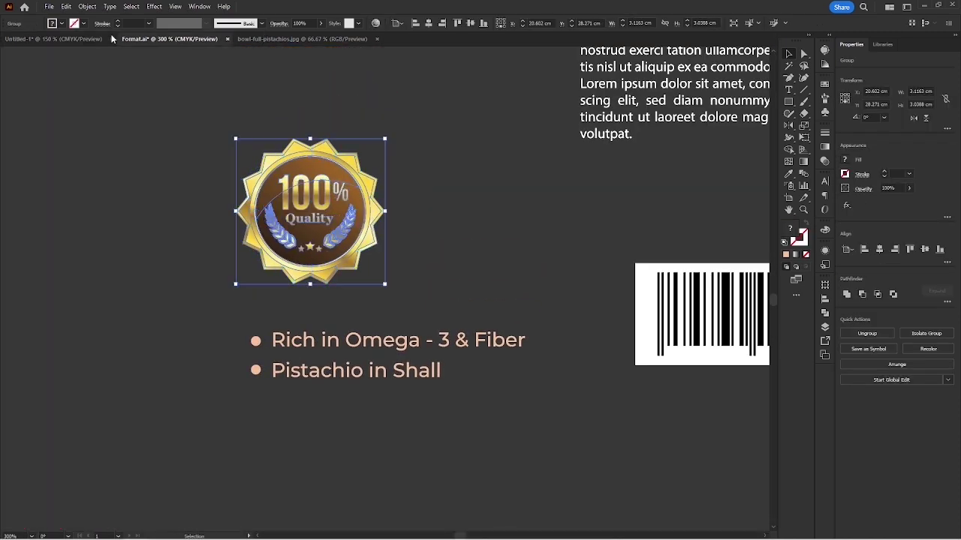
click(110, 39)
Paste the quality badge above the bullet text, with its left side on the white frame's left edge.
scroll(330, 300, up, 3)
key(ctrl+v)
drag(330, 300, 237, 303)
shift+click(210, 199)
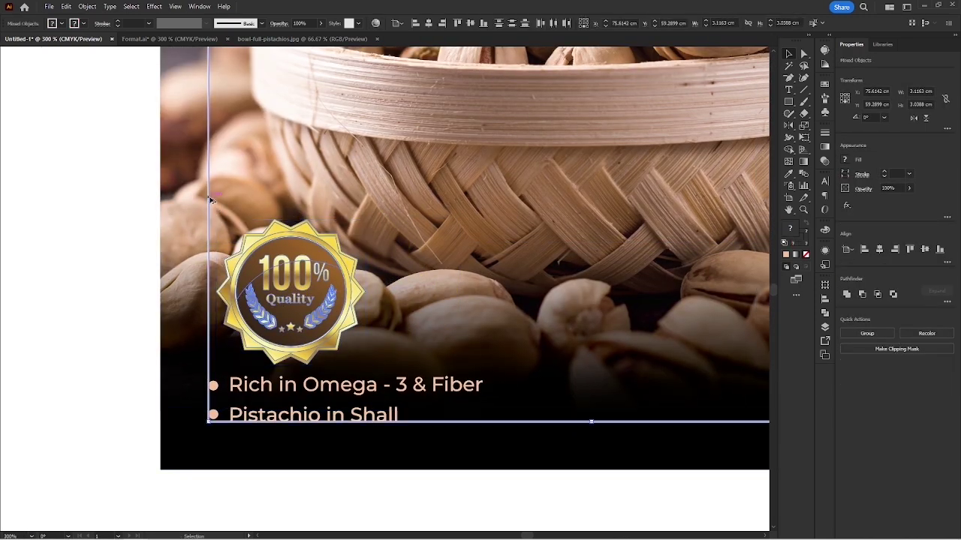
click(130, 285)
drag(285, 308, 286, 287)
Apply a Multiply drop shadow to the badge with 95% opacity, a 0.4 cm Y offset and 0.1764 cm blur.
click(154, 7)
mouse_move(188, 118)
click(300, 122)
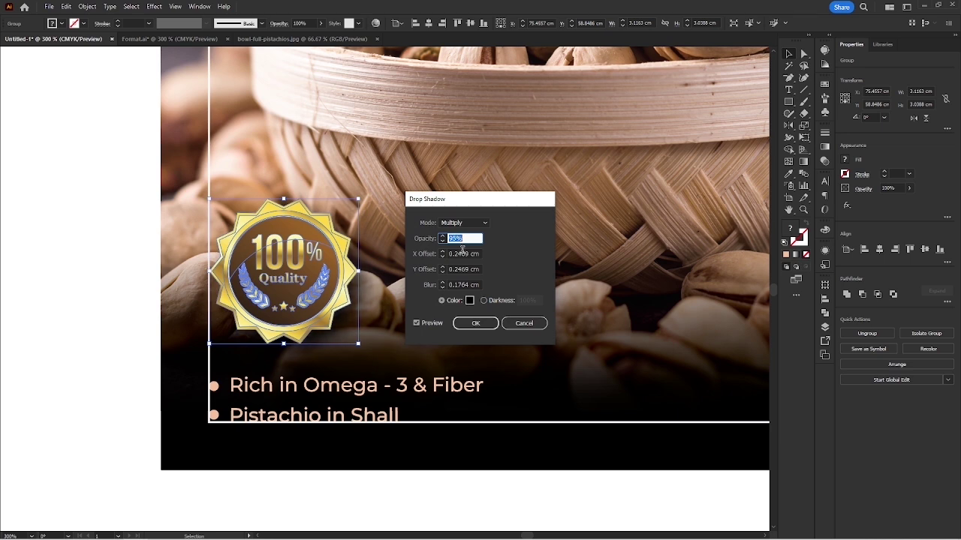
key(Down)
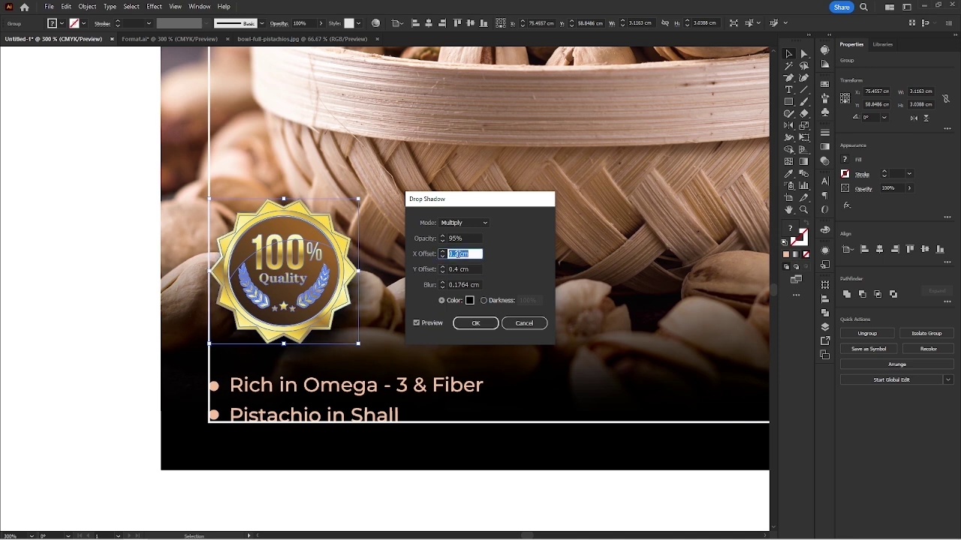
click(476, 324)
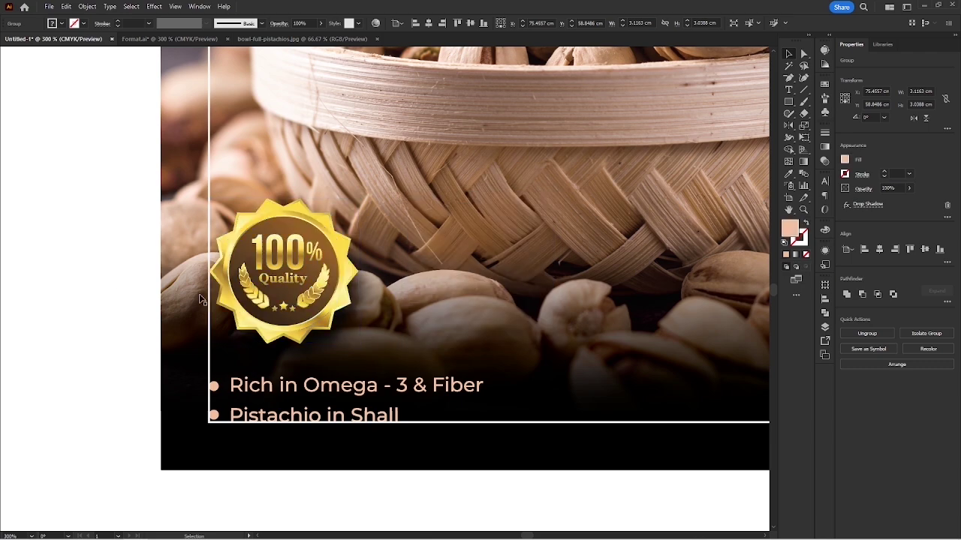
Nudge the quality badge slightly upward to widen the gap above the bullet text.
click(151, 297)
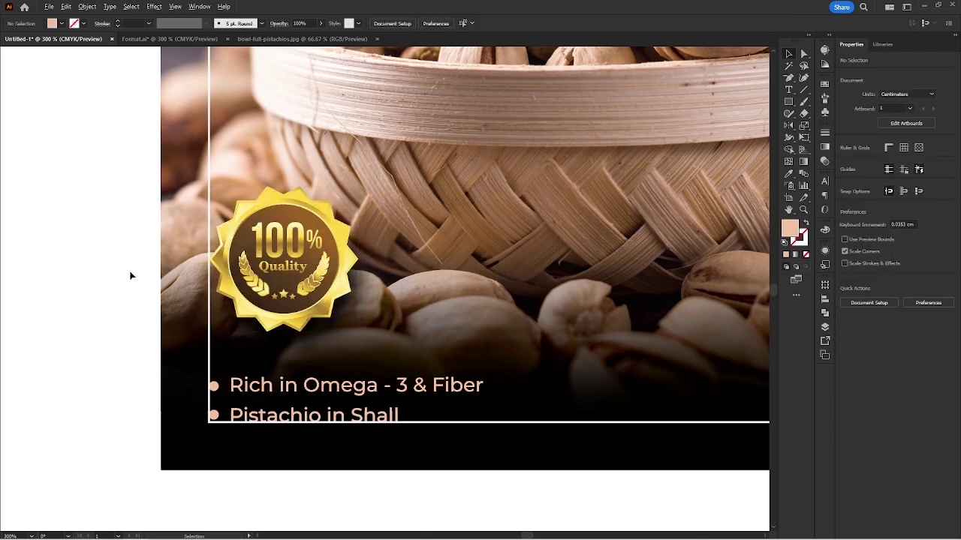
scroll(130, 272, down, 2)
drag(111, 245, 228, 257)
scroll(349, 312, up, 2)
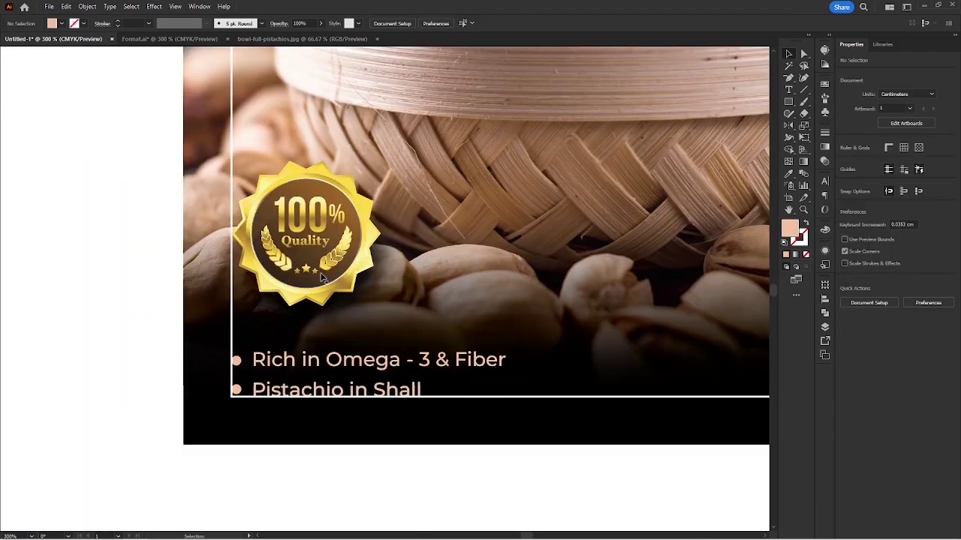
click(343, 293)
scroll(357, 420, down, 2)
click(358, 420)
scroll(357, 420, down, 1)
drag(448, 401, 402, 400)
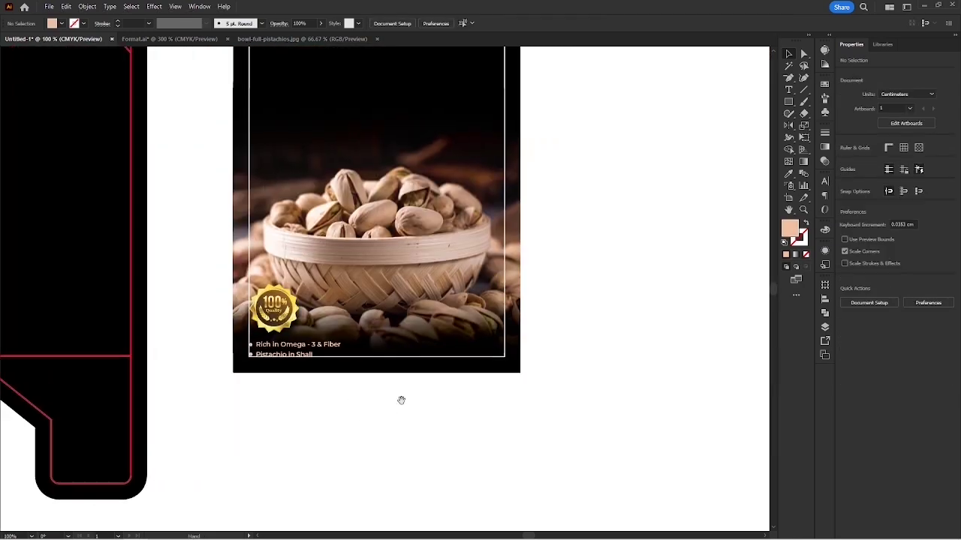
Nudge the bullet text slightly upward so it clears the white frame's bottom edge.
scroll(294, 406, up, 3)
scroll(284, 289, up, 1)
drag(280, 253, 284, 250)
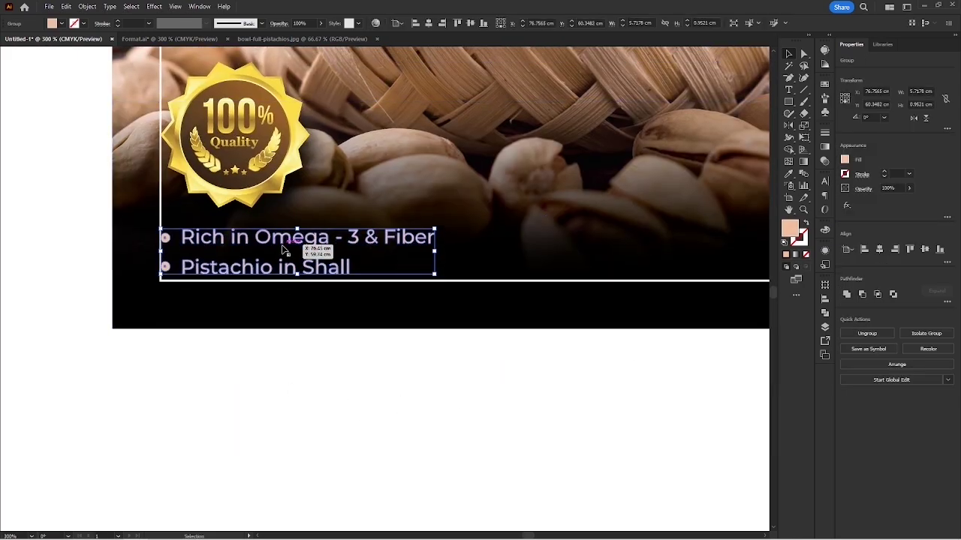
click(316, 331)
scroll(302, 375, down, 3)
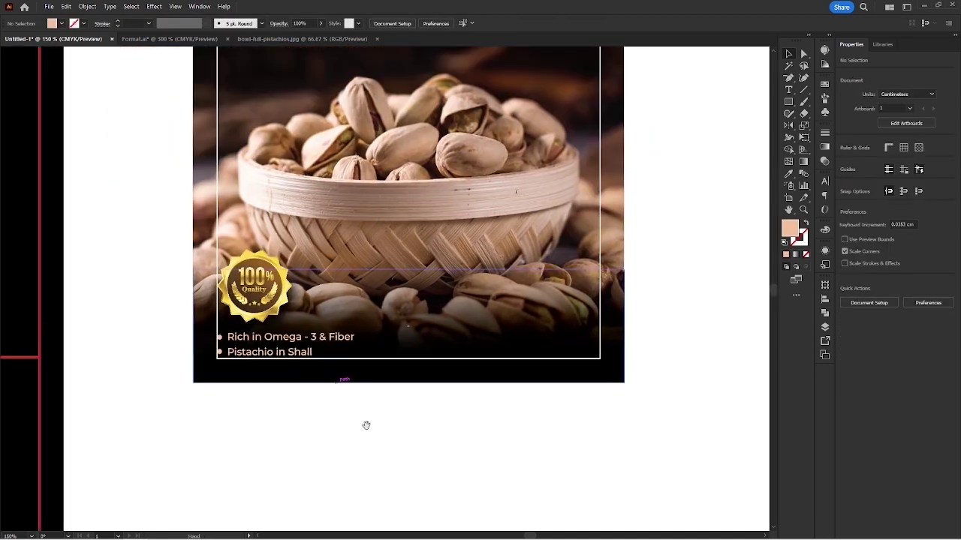
Try deleting the white frame from the front panel and undo the deletion.
scroll(164, 189, down, 2)
drag(225, 188, 234, 328)
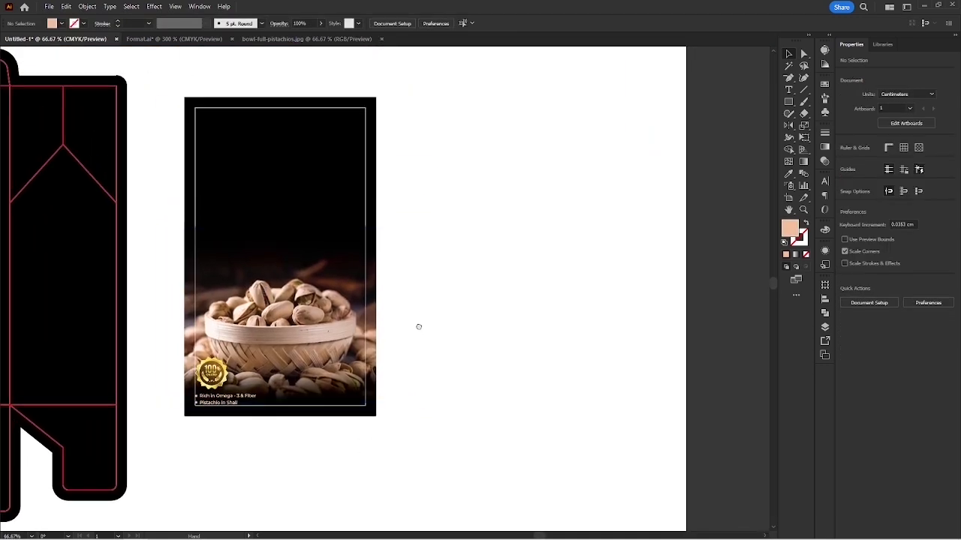
drag(412, 325, 433, 324)
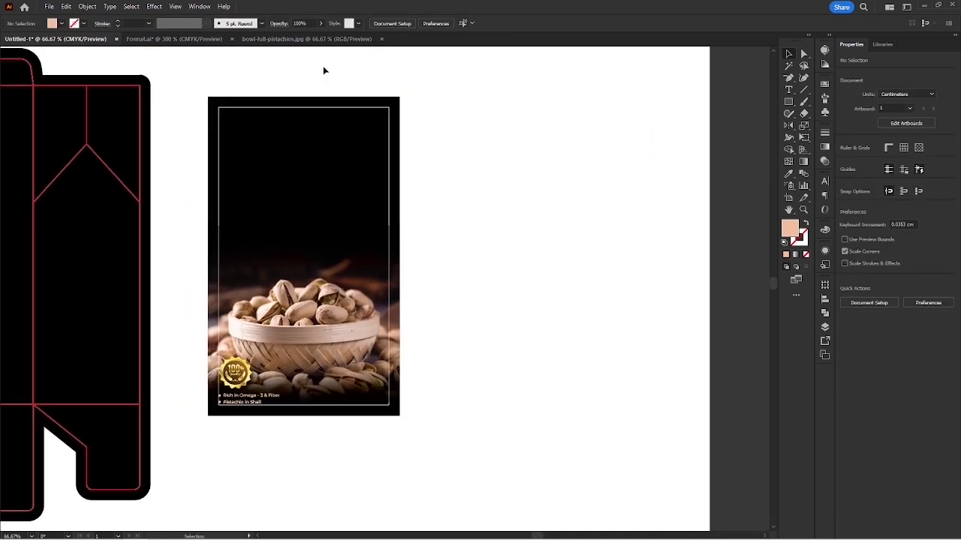
click(388, 147)
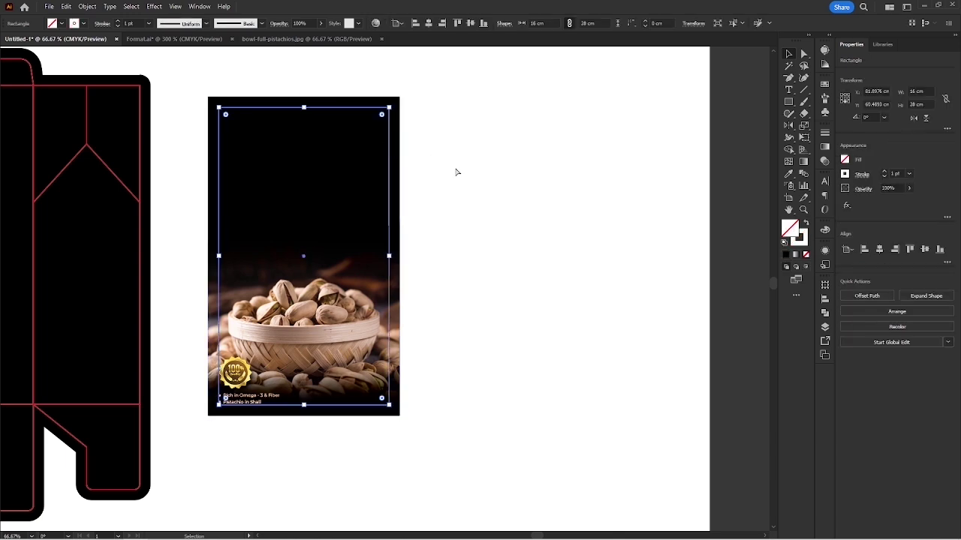
key(Delete)
key(ctrl+z)
click(324, 59)
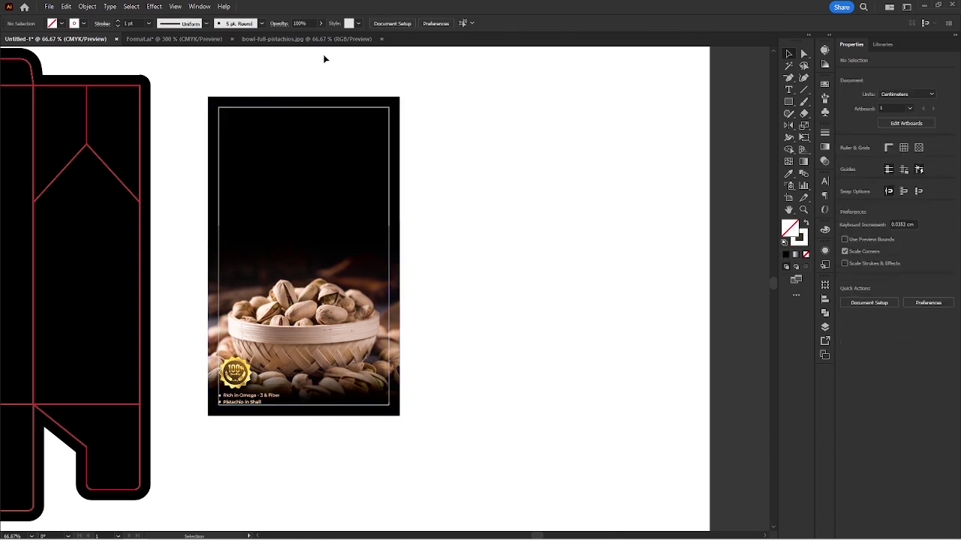
Copy the "NET WT. 12 OZ. (340g)" text from Format.ai.
click(188, 41)
drag(514, 226, 358, 232)
click(358, 231)
scroll(358, 231, down, 4)
drag(477, 224, 677, 368)
drag(626, 192, 409, 239)
scroll(396, 240, up, 4)
drag(337, 212, 363, 247)
click(363, 249)
key(ctrl+c)
click(283, 60)
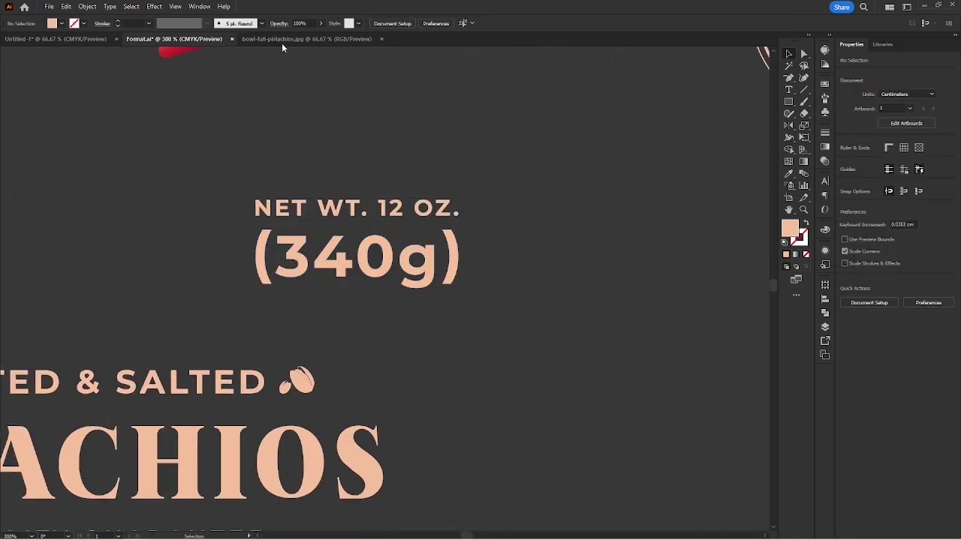
Paste the net weight text onto the front panel and align it to the white frame's right and bottom edges.
click(95, 40)
alt+scroll(343, 418, up, 5)
scroll(363, 436, up, 1)
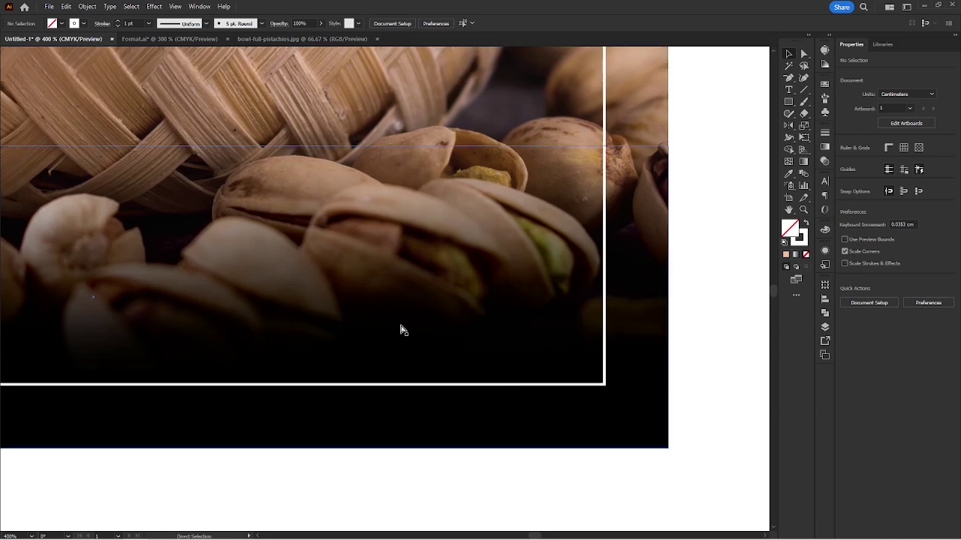
key(ctrl+v)
shift+click(607, 276)
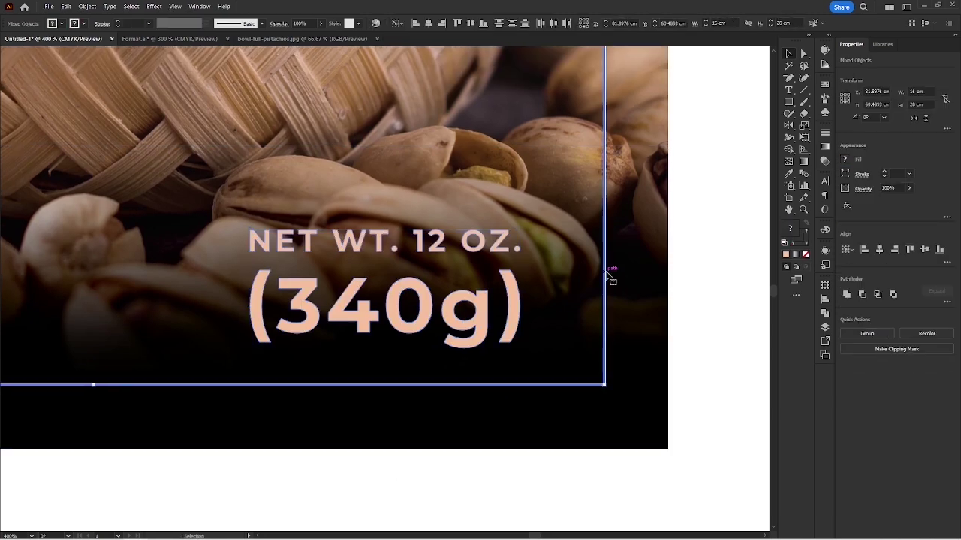
click(442, 23)
click(483, 22)
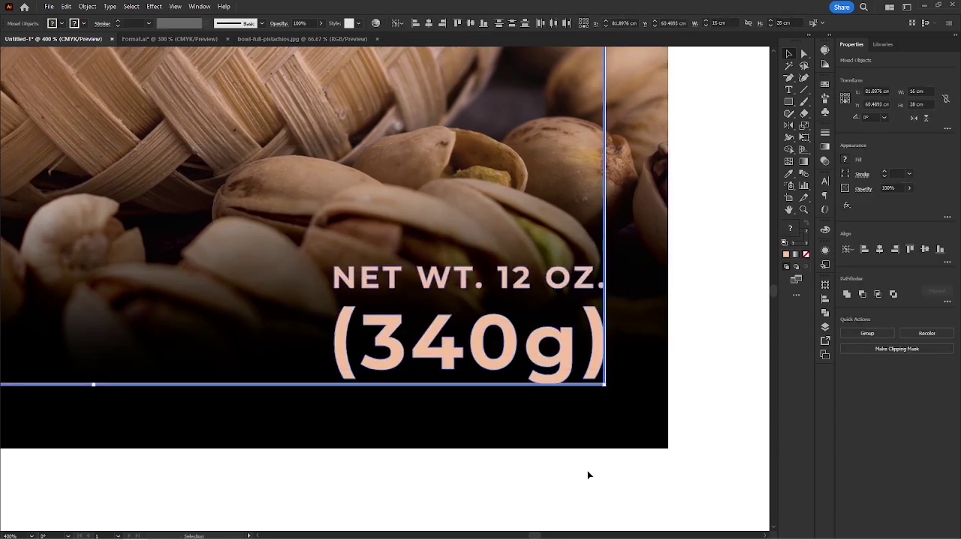
click(588, 475)
scroll(472, 330, down, 4)
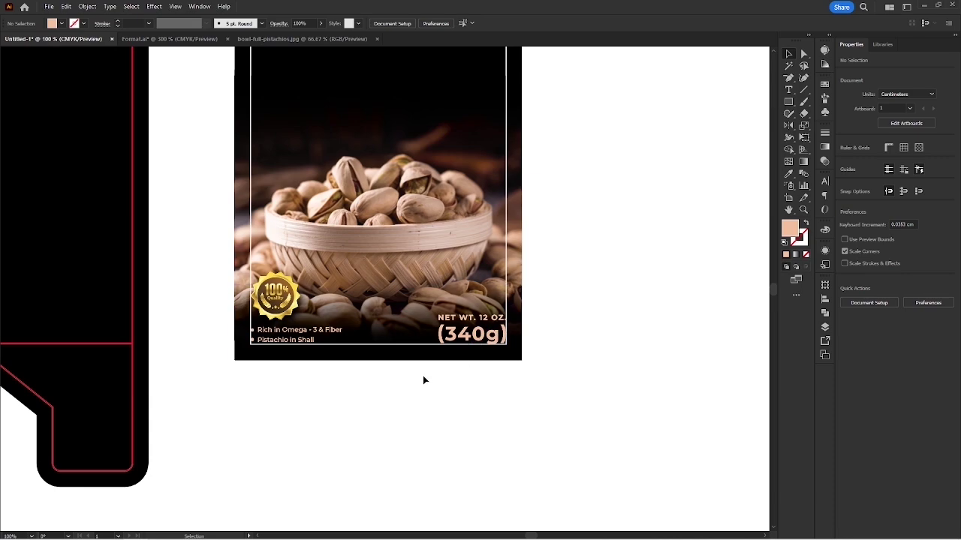
drag(419, 379, 411, 454)
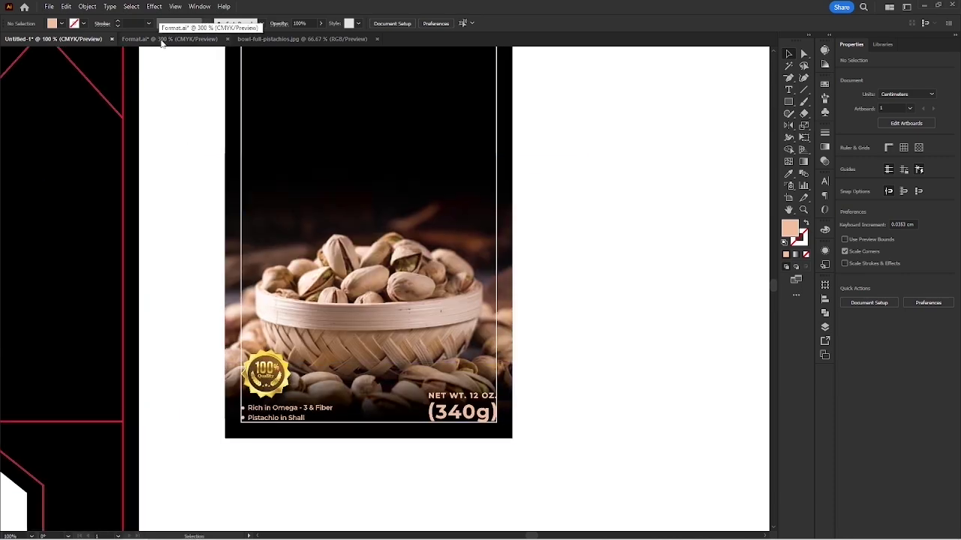
Copy the red "NEW POUCH" ribbon from Format.ai.
click(160, 39)
scroll(334, 265, down, 3)
drag(334, 264, 366, 251)
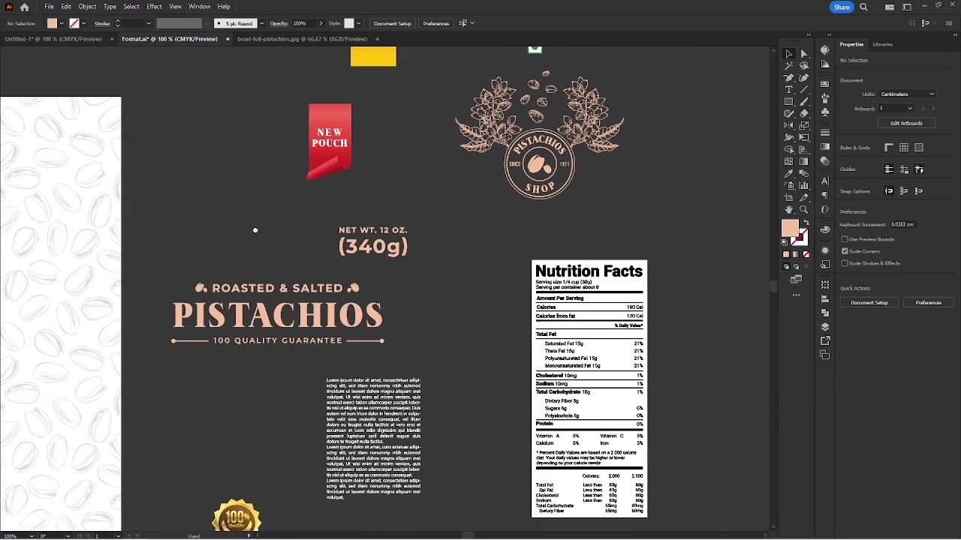
click(70, 40)
key(ctrl+minus)
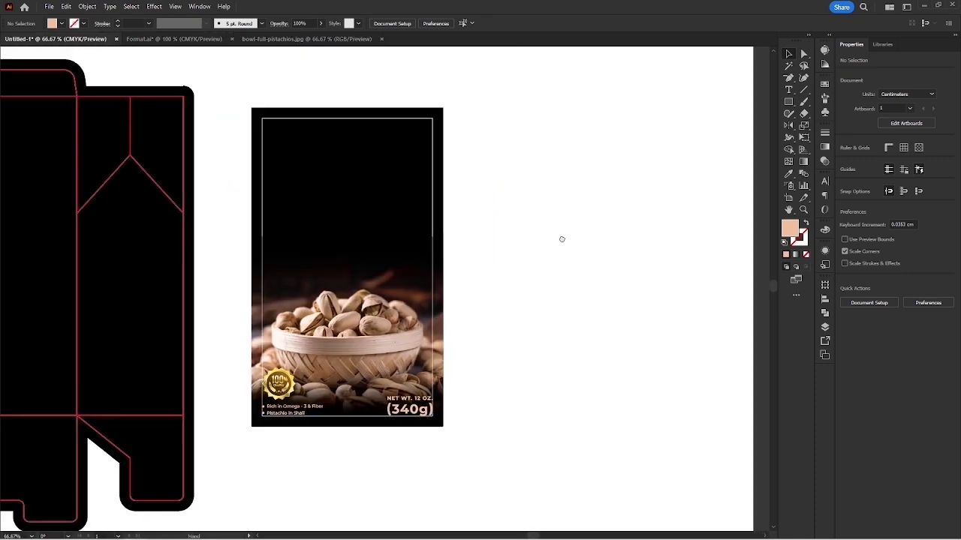
key(ctrl+Tab)
click(324, 149)
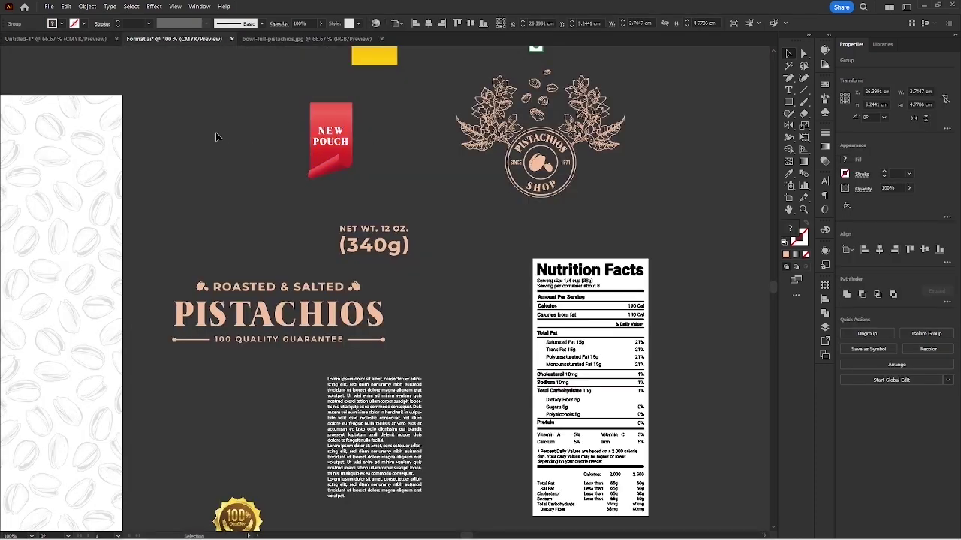
Paste the ribbon so it hangs from the white frame's top edge, slightly inside the upper-left corner.
key(ctrl+Tab)
scroll(274, 165, up, 4)
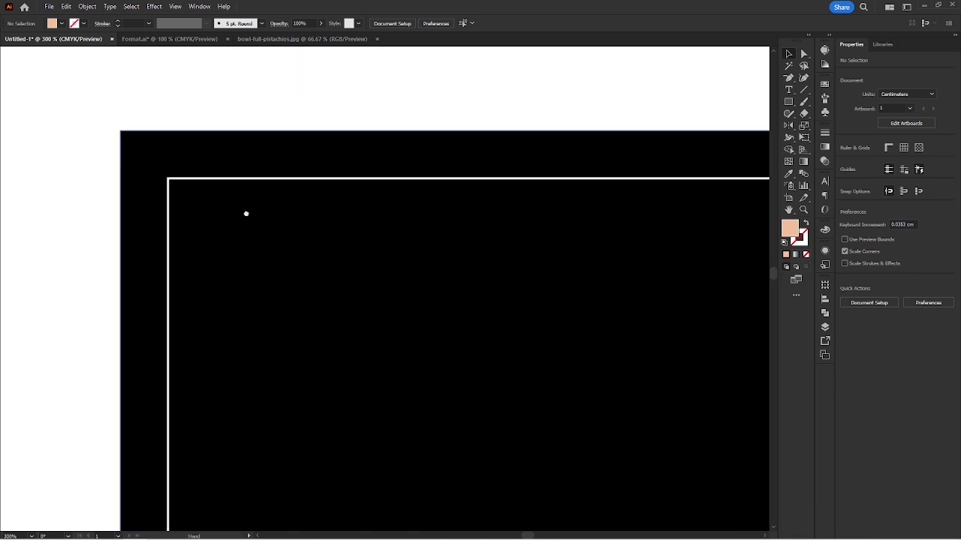
key(ctrl+v)
shift+click(294, 179)
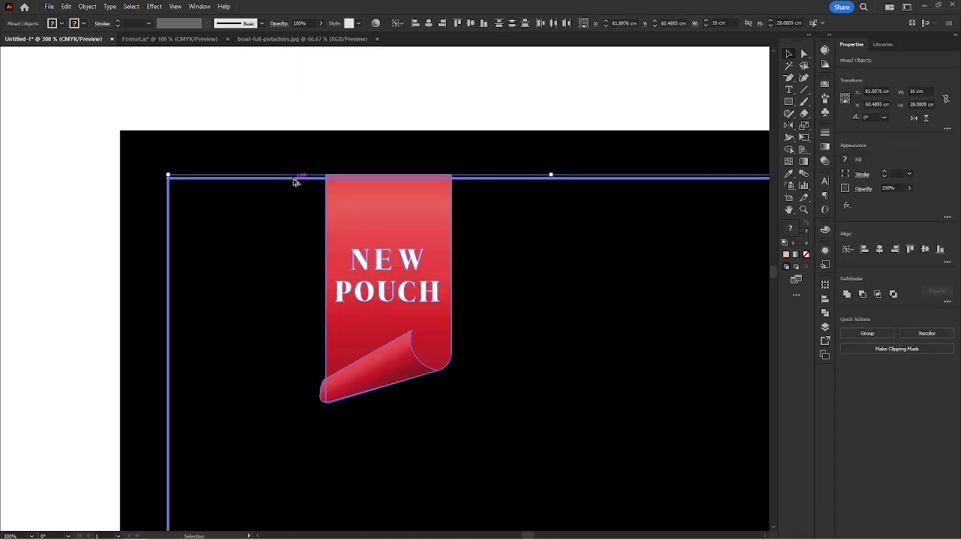
click(415, 24)
click(360, 118)
drag(284, 213, 317, 209)
click(333, 86)
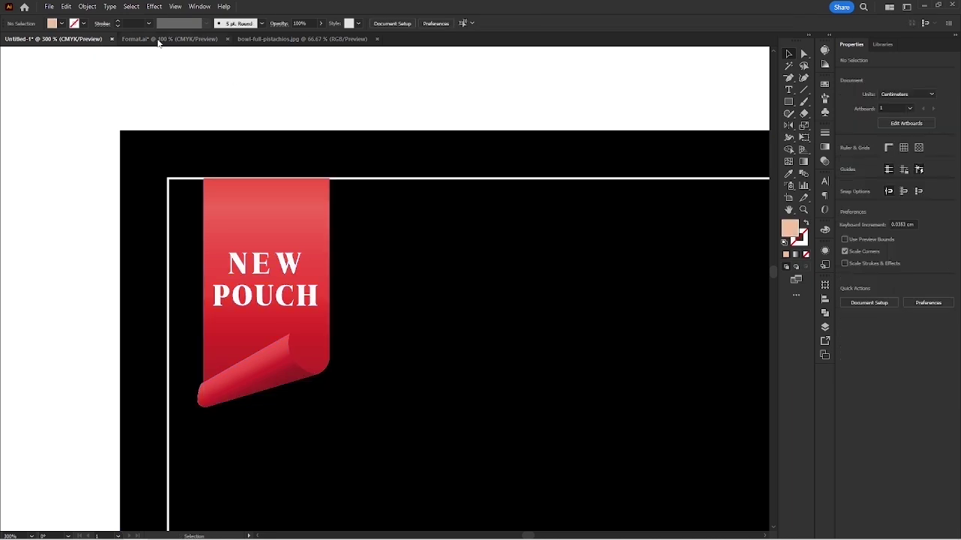
Copy the square mark with the green dot from Format.ai.
click(157, 39)
scroll(291, 168, down, 1)
drag(353, 145, 330, 229)
scroll(381, 201, up, 4)
drag(407, 154, 409, 207)
drag(408, 206, 149, 299)
click(166, 254)
Paste the green dot mark onto the panel and align it to the white frame's right and top edges.
click(96, 40)
drag(645, 229, 326, 246)
key(ctrl+v)
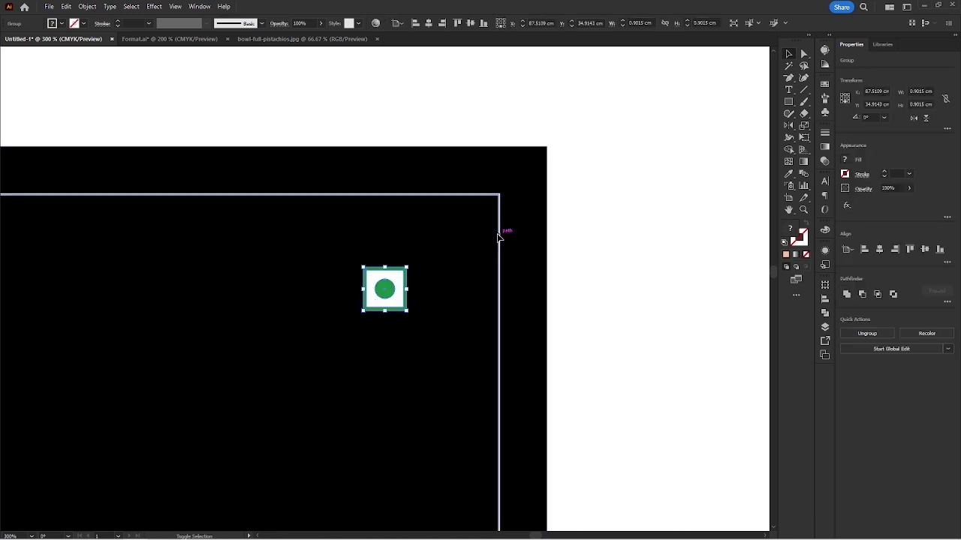
shift+click(498, 237)
click(442, 25)
click(457, 24)
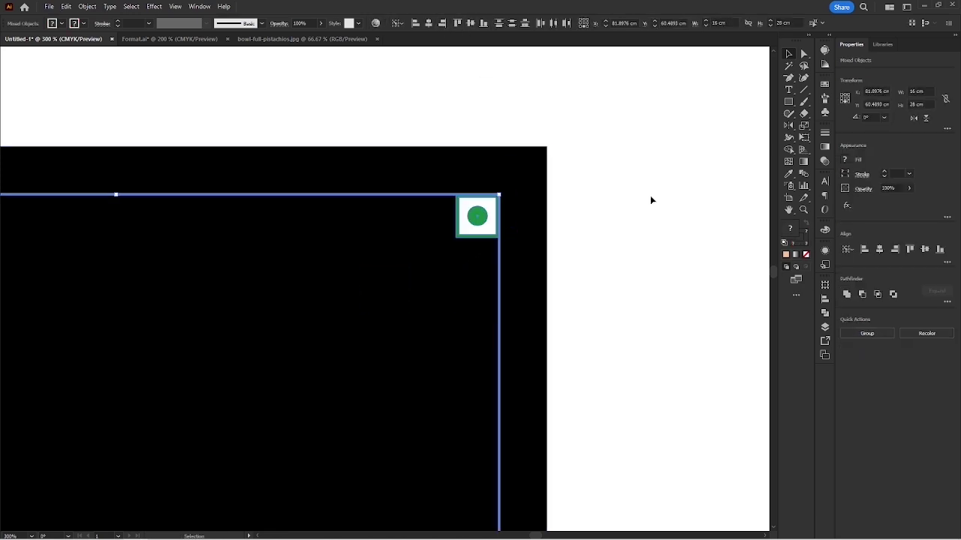
click(596, 214)
scroll(594, 218, down, 3)
drag(605, 285, 530, 175)
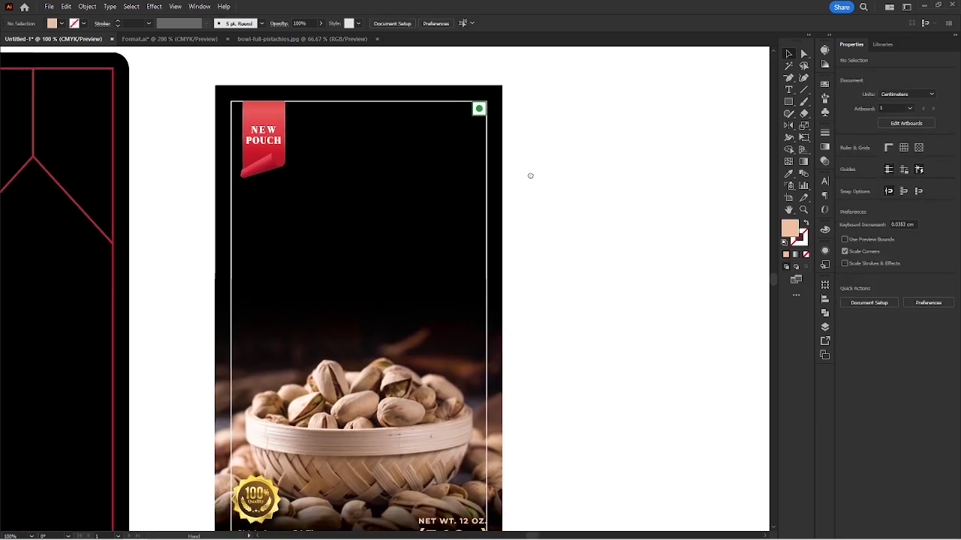
Save the bag artwork as design.ai.
scroll(526, 296, down, 2)
scroll(528, 296, down, 1)
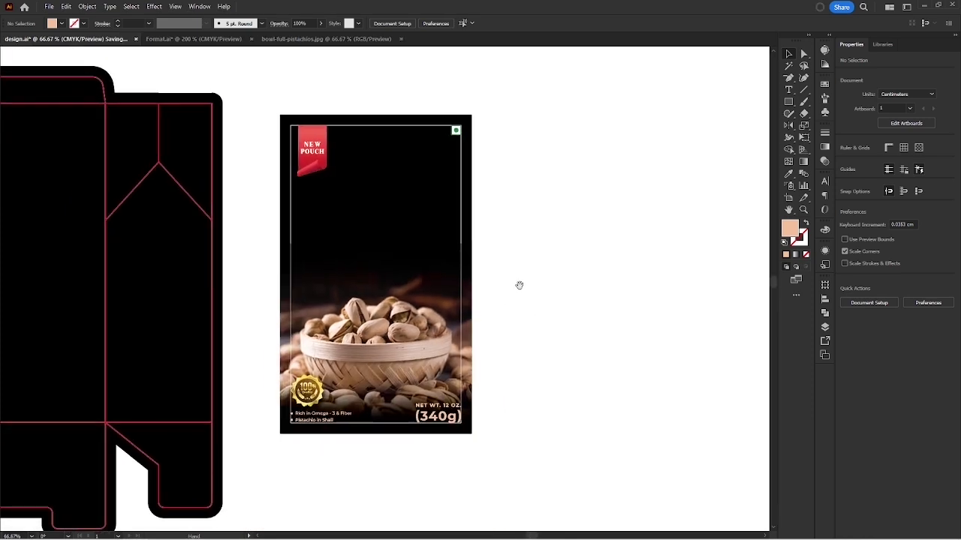
scroll(519, 286, up, 1)
drag(520, 288, 546, 266)
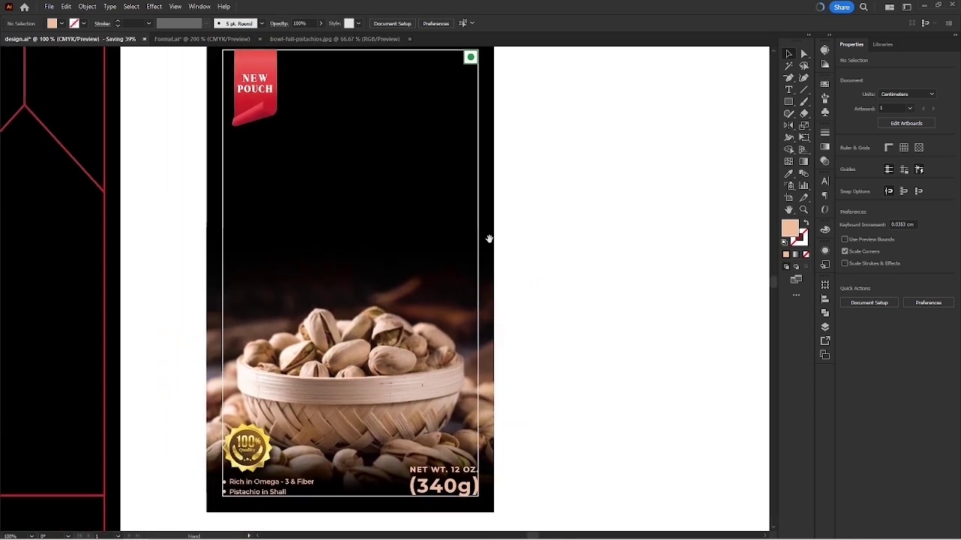
Copy the "ROASTED & SALTED PISTACHIOS" title group from Format.ai and return to design.ai.
click(196, 38)
scroll(323, 191, down, 6)
scroll(323, 190, left, 6)
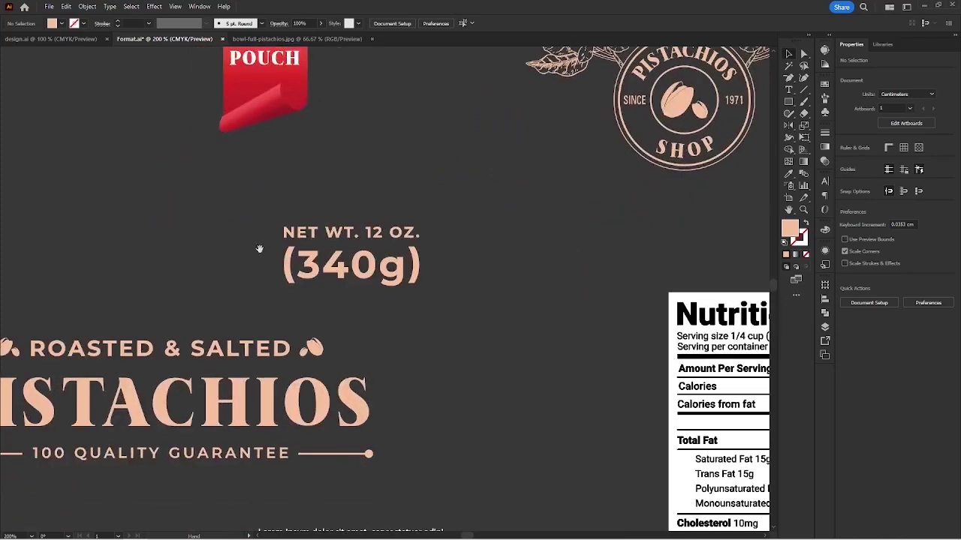
click(334, 245)
click(296, 184)
click(290, 39)
click(75, 39)
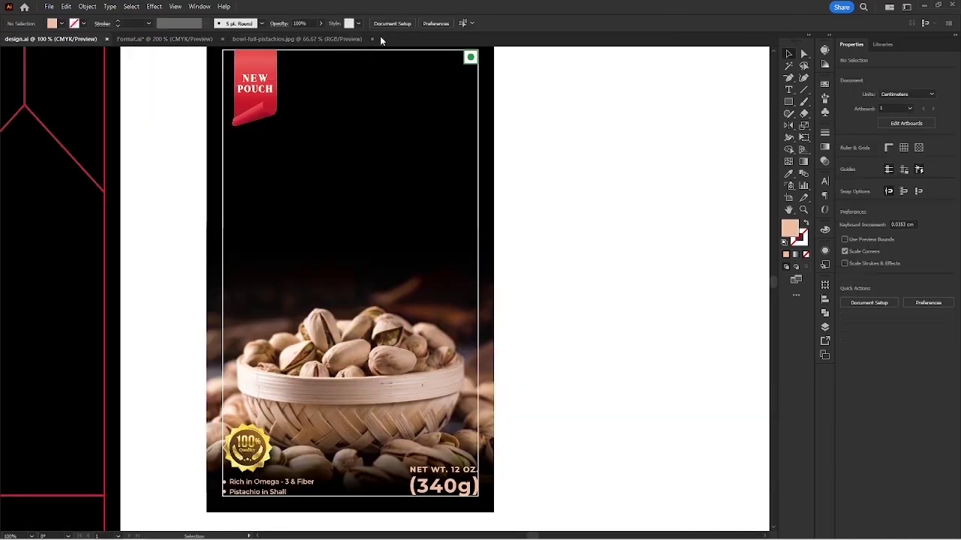
Close the bowl-full-pistachios.jpg document and place the pasted title group on the front panel just above the bowl.
key(ctrl+v)
drag(381, 290, 347, 253)
click(539, 318)
scroll(539, 318, up, 1)
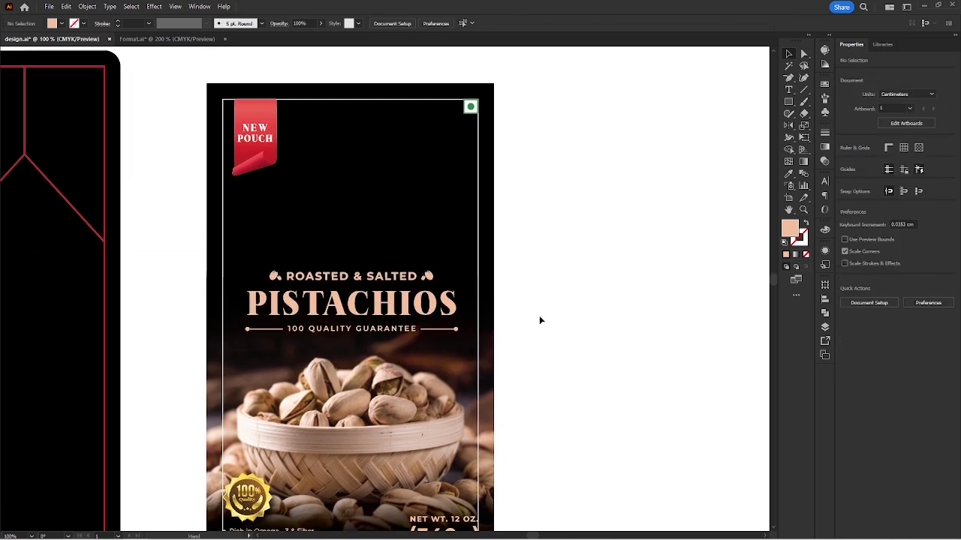
Centre the title group horizontally on the white frame.
click(406, 304)
shift+click(479, 258)
click(429, 24)
click(630, 350)
Scale the title group down slightly, keeping it centred above the bowl.
drag(404, 323, 415, 303)
scroll(399, 294, up, 2)
click(338, 221)
drag(324, 206, 325, 215)
scroll(326, 217, down, 1)
click(645, 284)
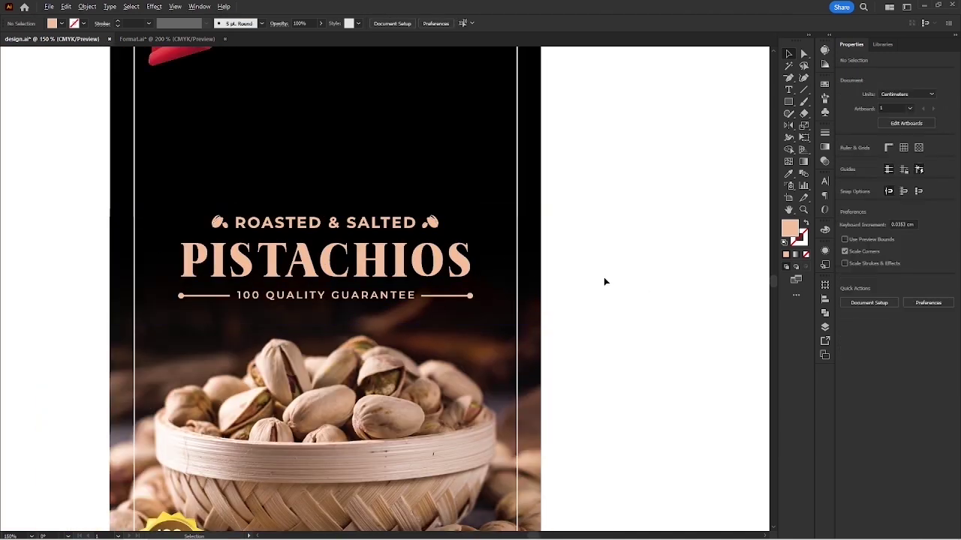
Move the title group slightly down towards the bowl on the front panel.
key(ctrl+minus)
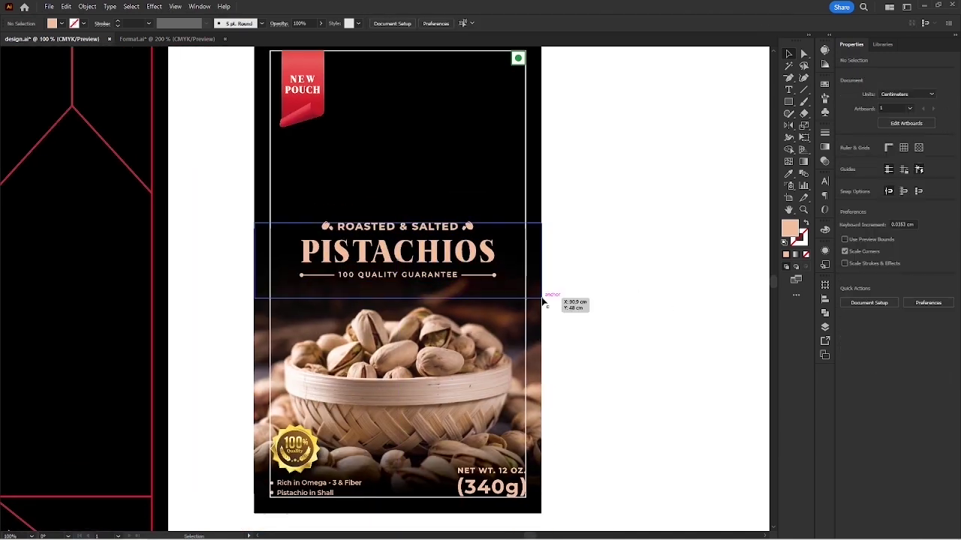
key(ctrl+minus)
key(ctrl+plus)
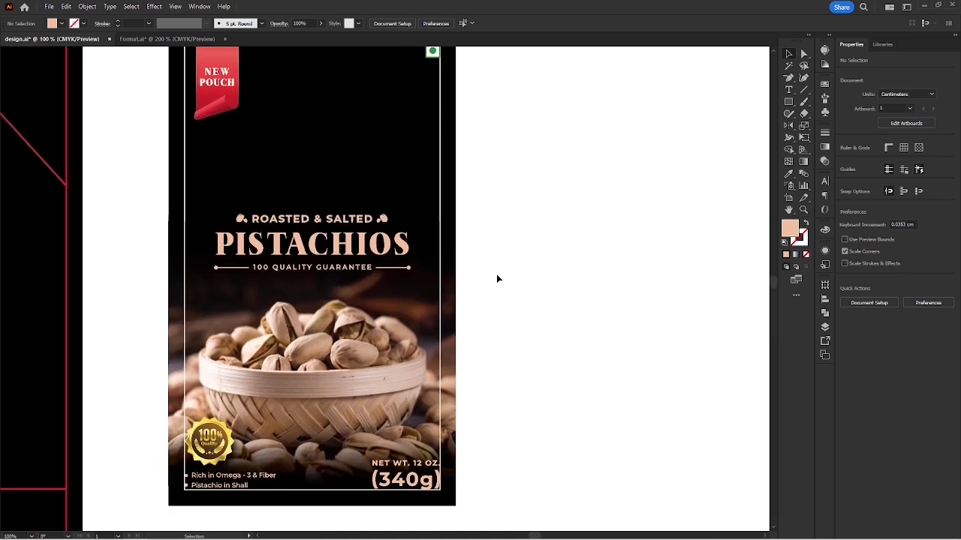
click(338, 244)
click(518, 270)
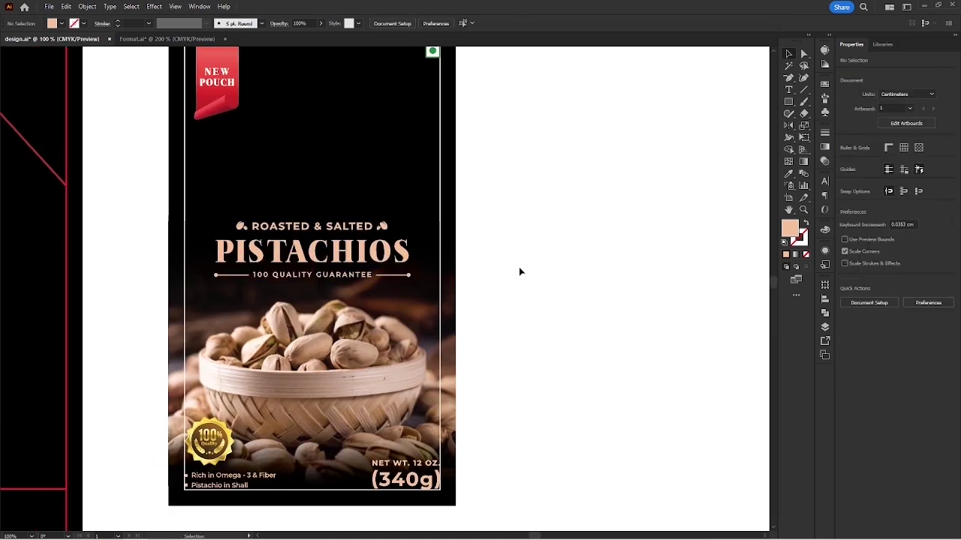
key(ctrl+minus)
drag(526, 264, 526, 268)
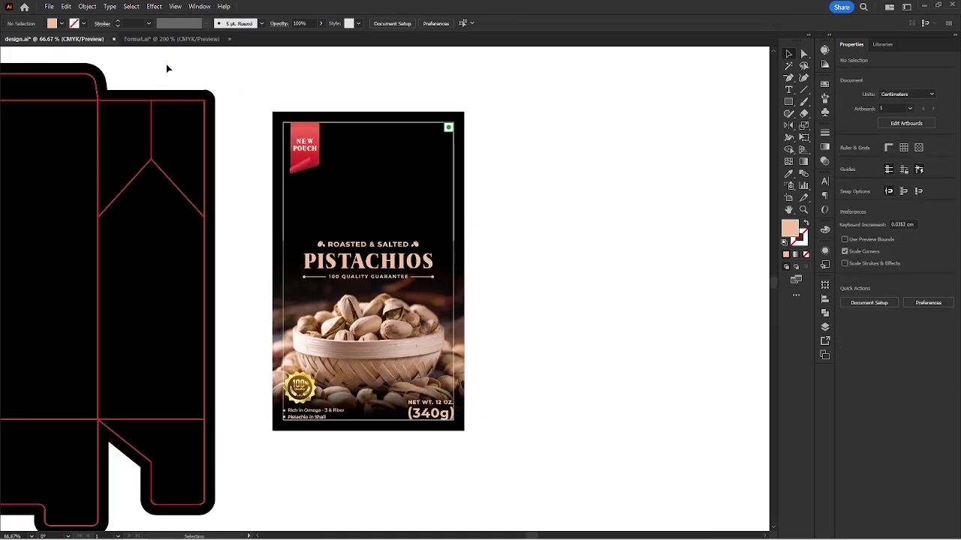
Copy the Pistachios Shop logo group from Format.ai and return to design.ai.
scroll(340, 247, down, 2)
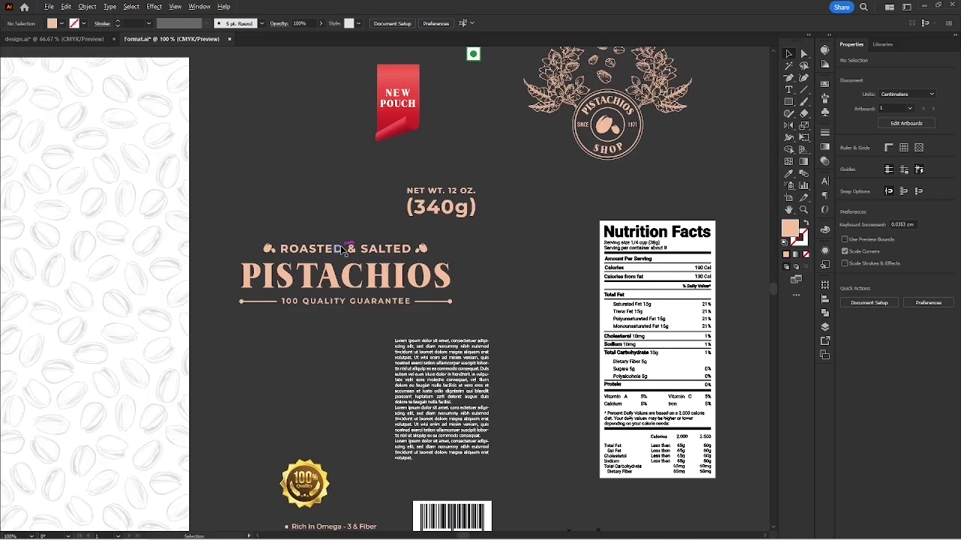
scroll(340, 247, down, 1)
drag(440, 244, 488, 259)
drag(307, 221, 171, 280)
scroll(440, 215, up, 2)
click(398, 279)
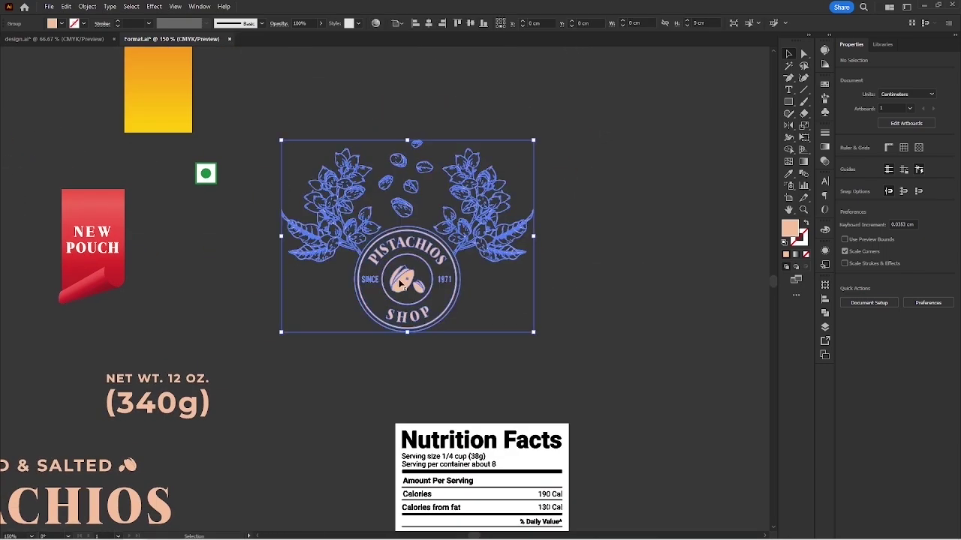
click(77, 42)
Paste the Pistachios Shop logo above the title and centre it horizontally on the white frame.
scroll(364, 200, up, 1)
drag(365, 200, 358, 253)
scroll(360, 241, up, 1)
key(ctrl+v)
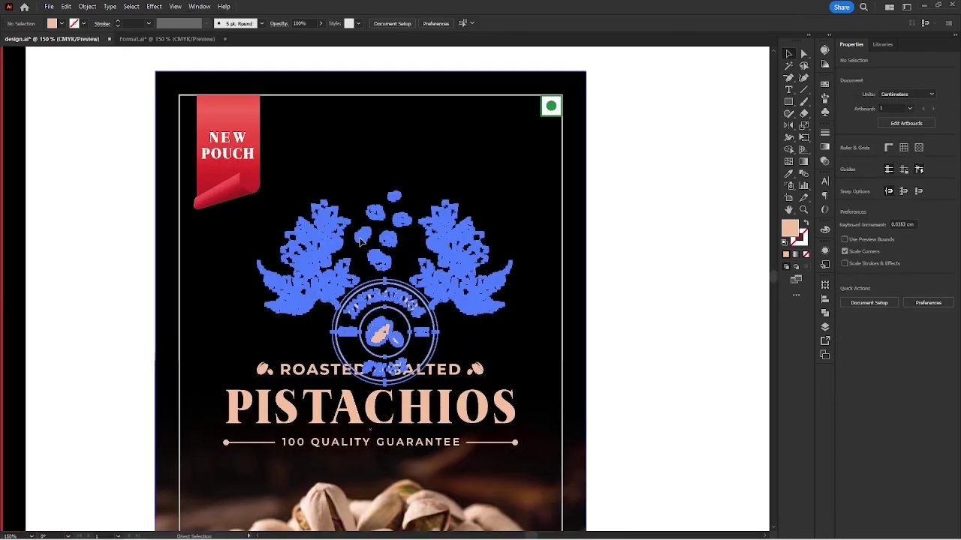
drag(411, 295, 393, 257)
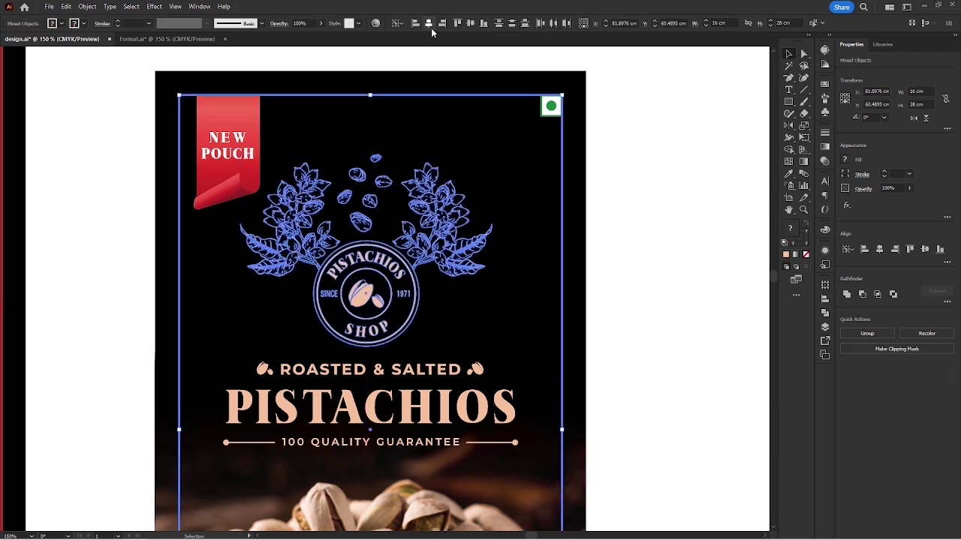
click(692, 250)
Scale the Pistachios Shop logo down slightly, keeping it centred on the panel.
scroll(360, 252, down, 1)
click(361, 244)
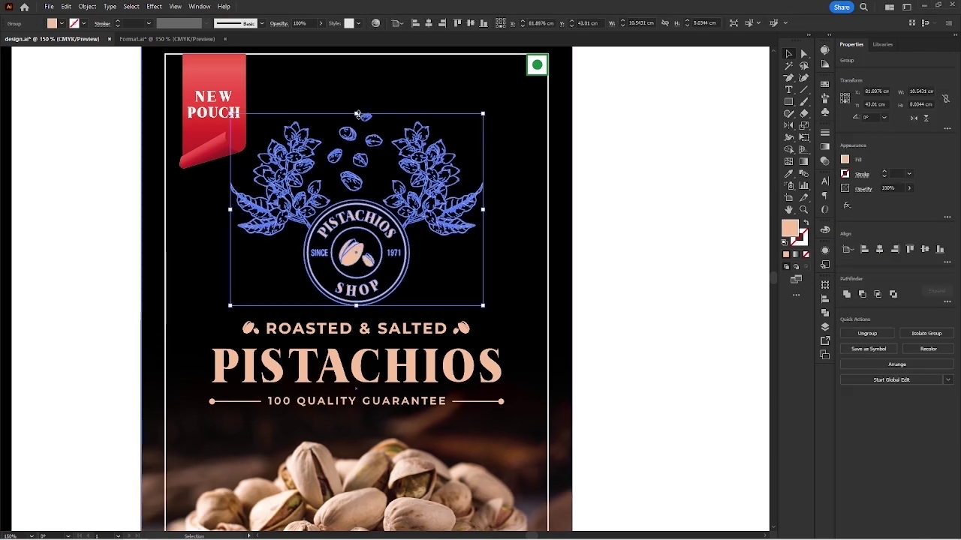
drag(358, 114, 366, 135)
click(585, 263)
Lower the title group a little more to widen the gap between it and the logo.
scroll(586, 300, down, 3)
drag(349, 247, 349, 253)
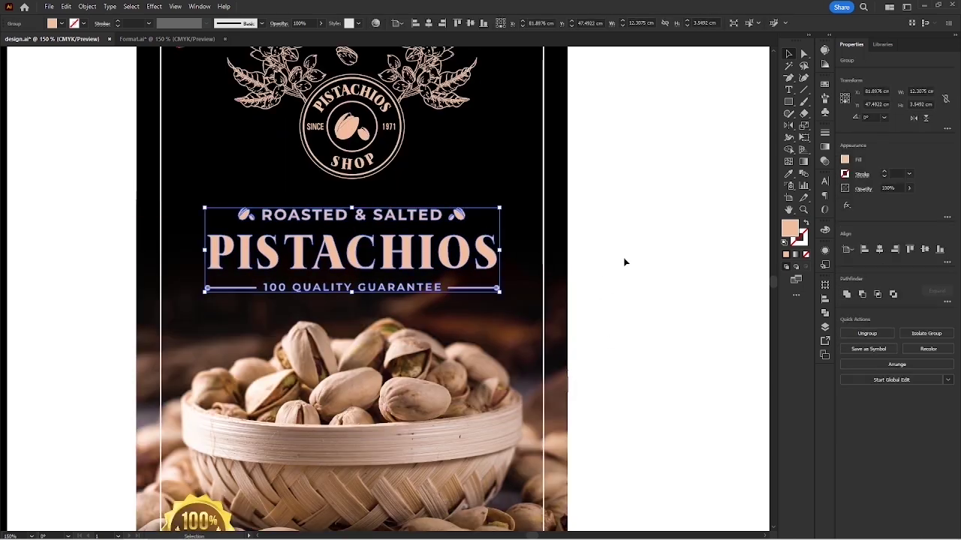
click(623, 263)
scroll(614, 261, down, 1)
drag(615, 258, 571, 332)
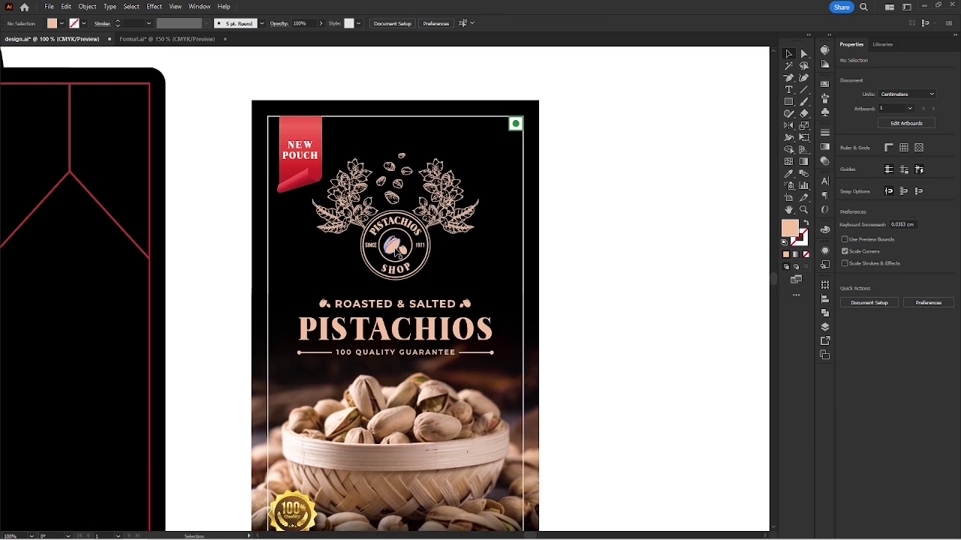
Nudge the Pistachios Shop logo slightly upwards on the front panel.
click(396, 253)
key(Up)
key(Up)
key(Up)
key(Up)
key(Up)
key(Up)
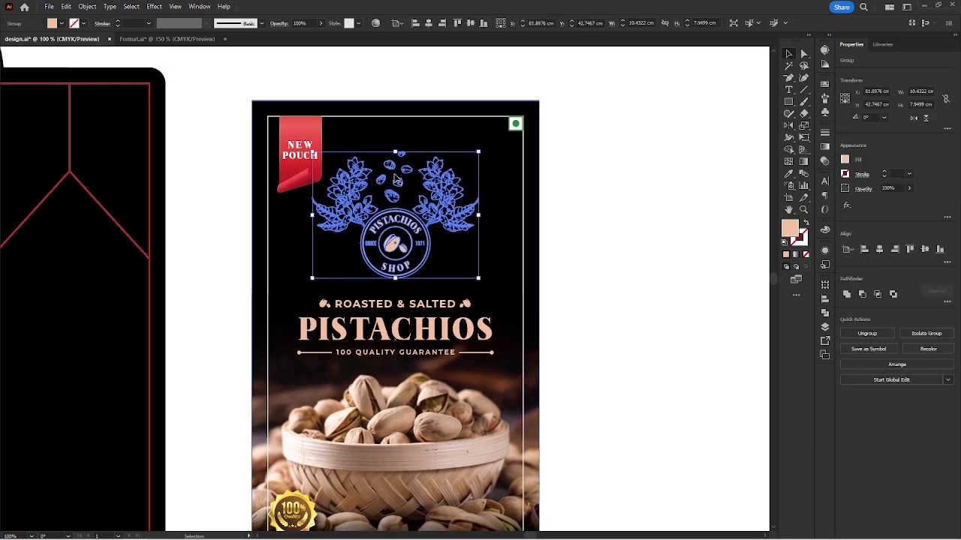
click(632, 329)
scroll(612, 304, down, 1)
drag(620, 311, 499, 266)
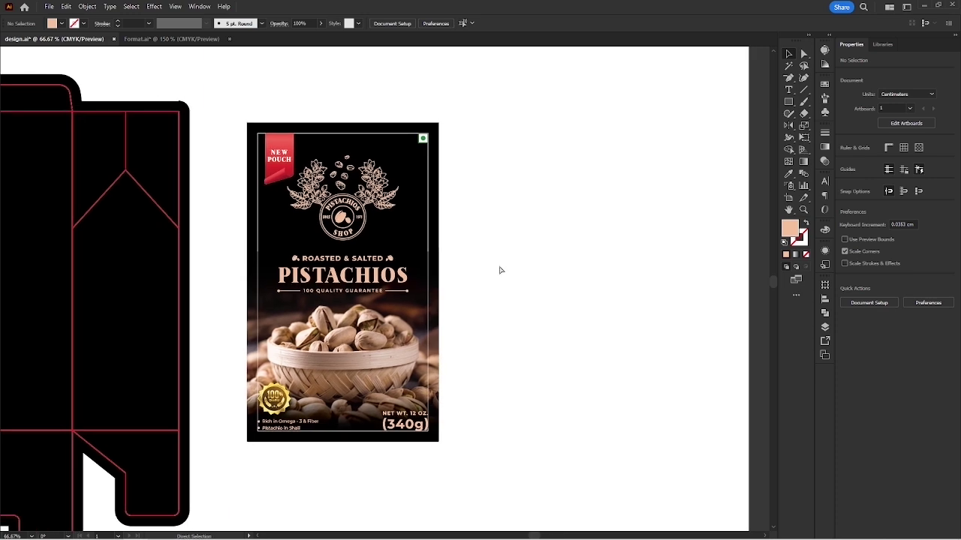
Copy the clipped group of scattered falling pistachios from Format.ai and return to design.ai.
drag(501, 271, 450, 235)
click(181, 40)
scroll(261, 184, down, 3)
drag(261, 183, 326, 201)
drag(186, 208, 173, 246)
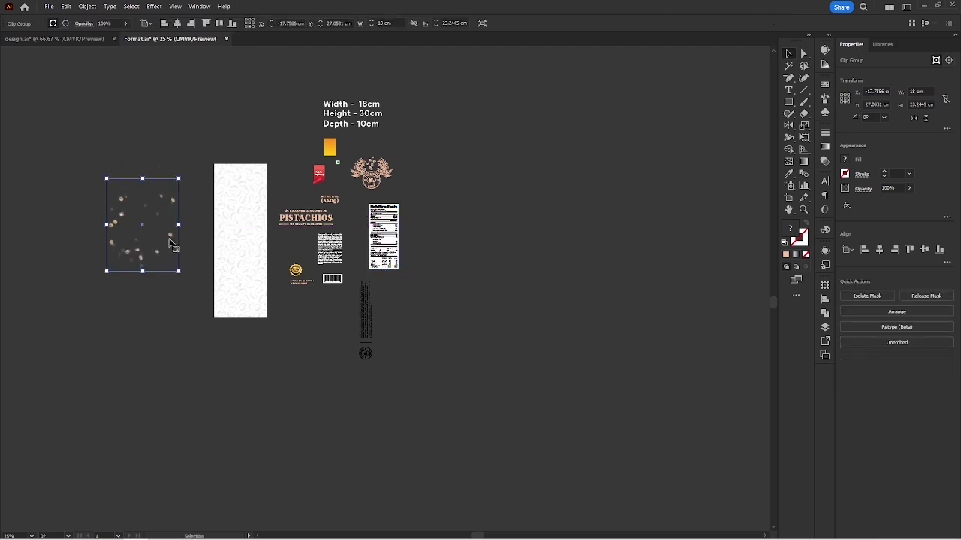
click(105, 40)
Paste the scattered pistachios group and park it outside the artboard, to the right of the panel.
key(ctrl+v)
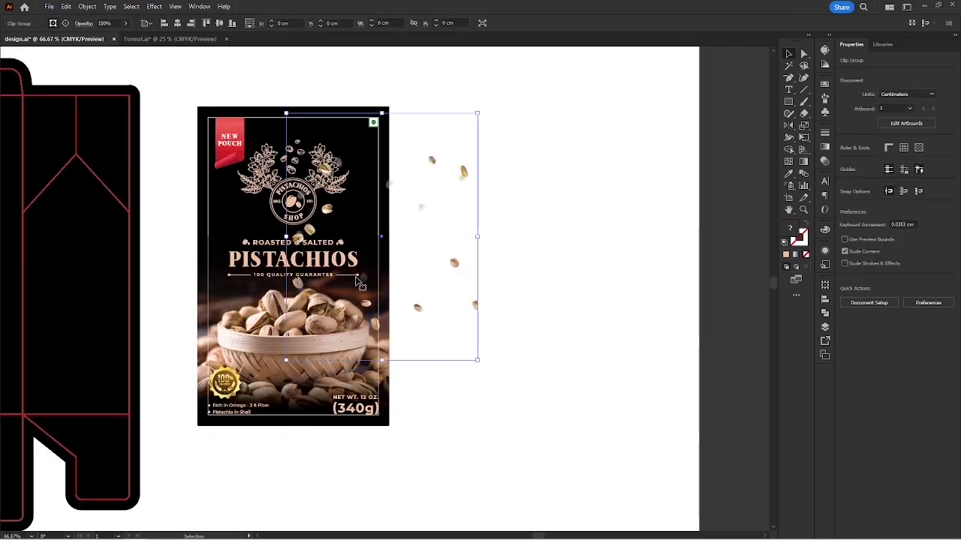
scroll(357, 234, down, 2)
drag(355, 232, 586, 250)
click(409, 267)
Duplicate the whole front panel directly beside the original, and delete the net weight text from the left panel.
scroll(279, 279, up, 1)
drag(369, 303, 354, 296)
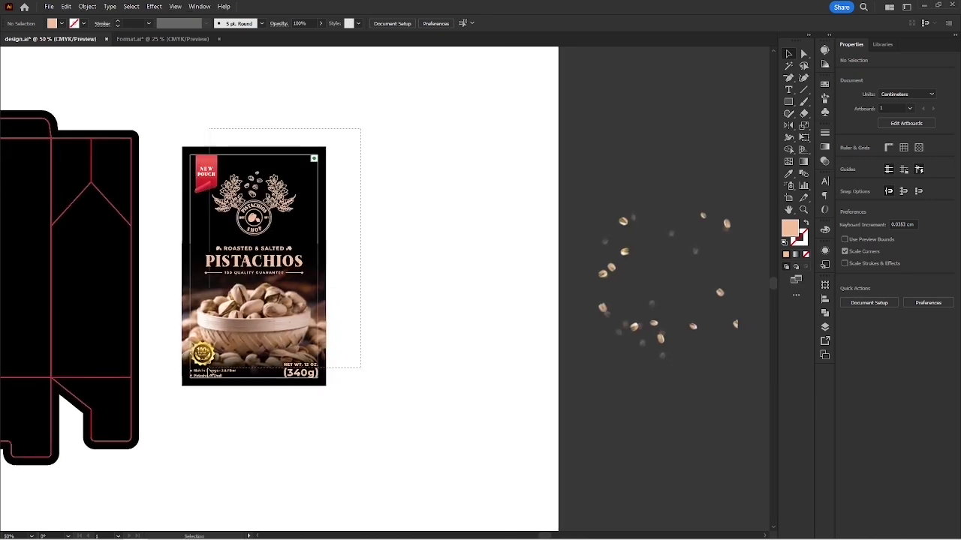
click(216, 371)
drag(253, 264, 405, 264)
scroll(359, 387, up, 2)
click(403, 410)
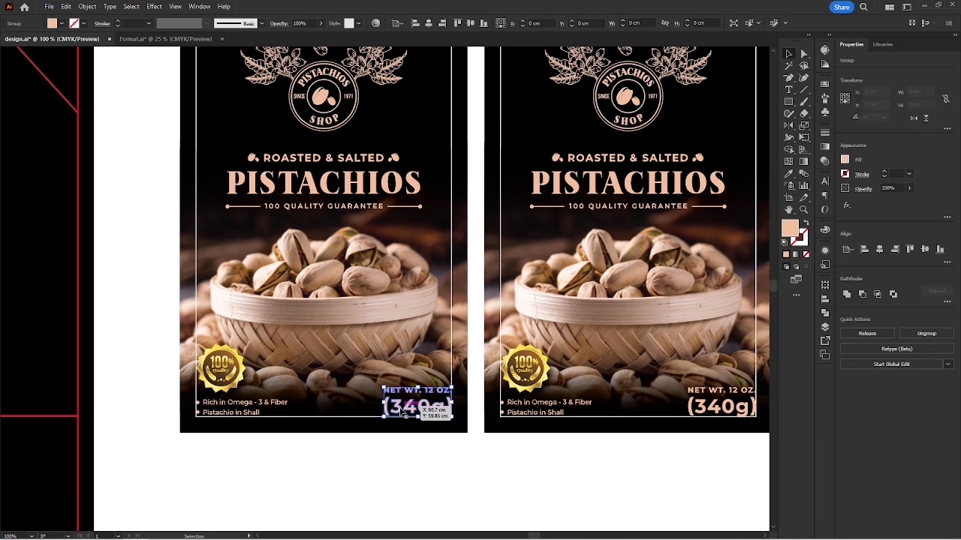
Isolate the bowl photo in the left panel and set its opacity to 15%.
click(362, 293)
double_click(362, 292)
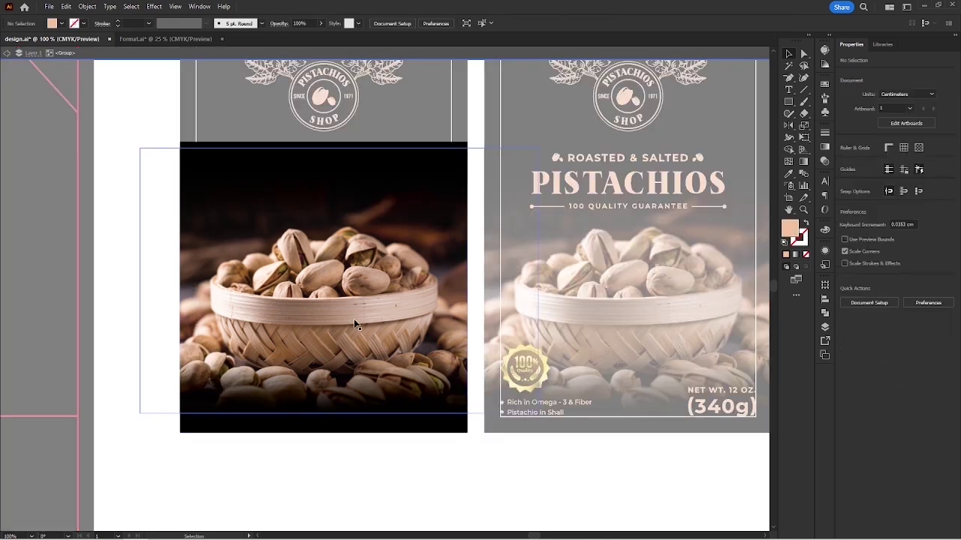
click(354, 319)
text(15)
key(Return)
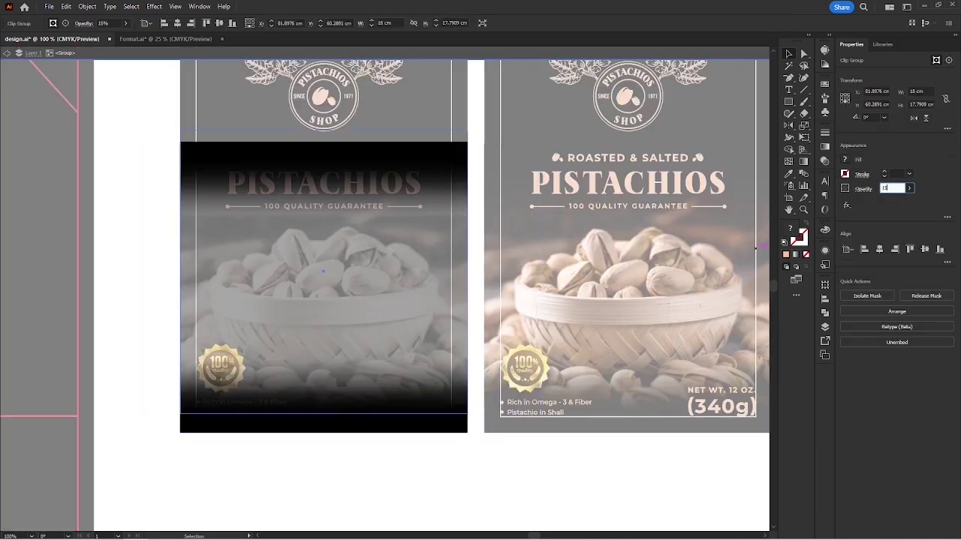
click(331, 495)
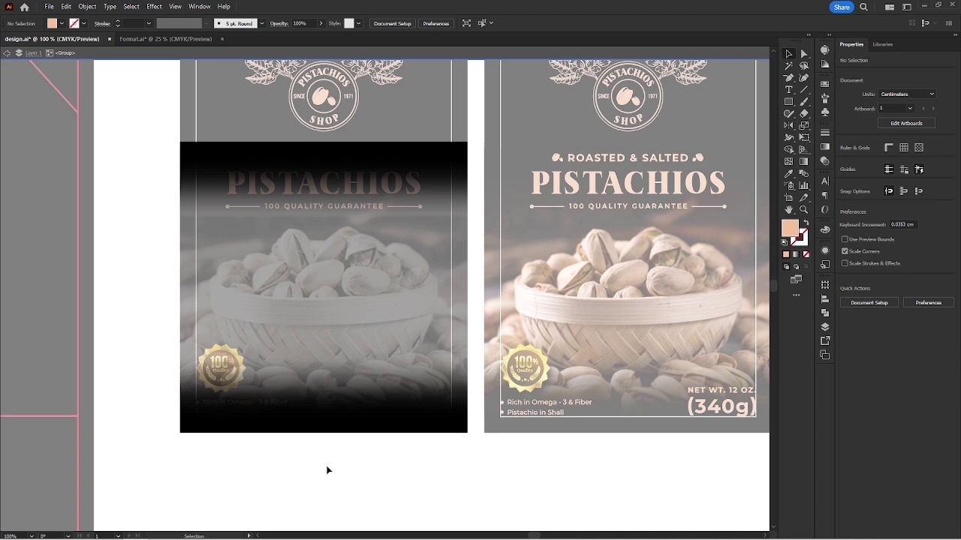
double_click(326, 466)
Reduce the opacity of the left panel's bowl photo to 4%.
double_click(342, 311)
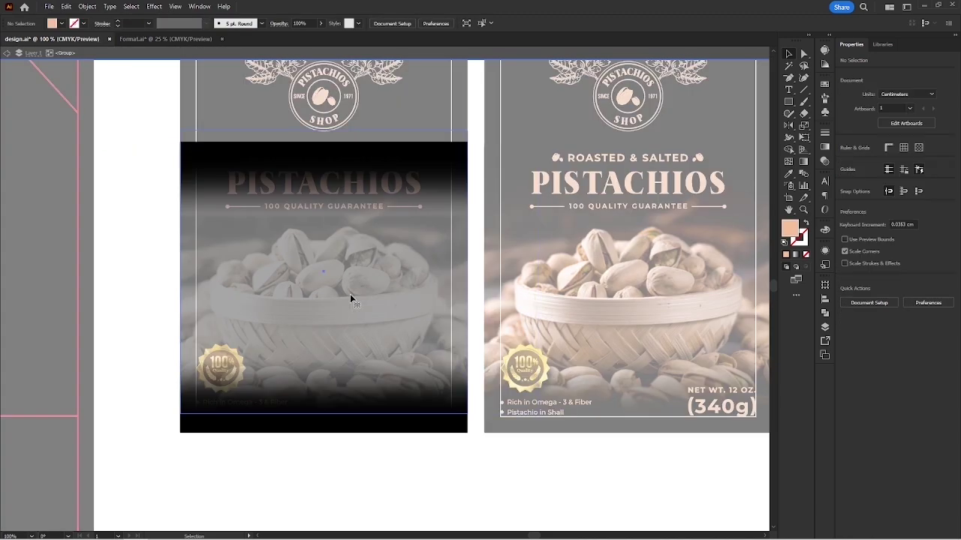
drag(895, 188, 877, 192)
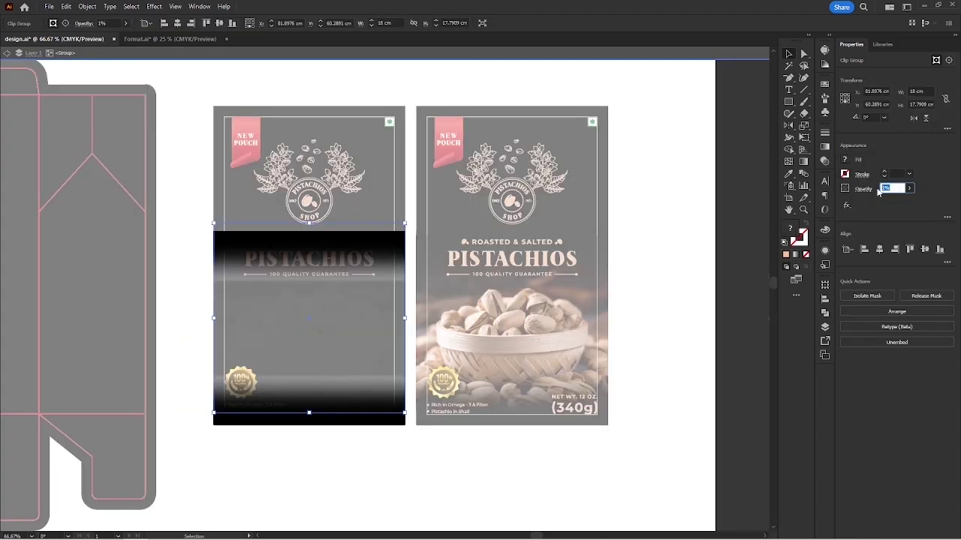
text(4)
key(Return)
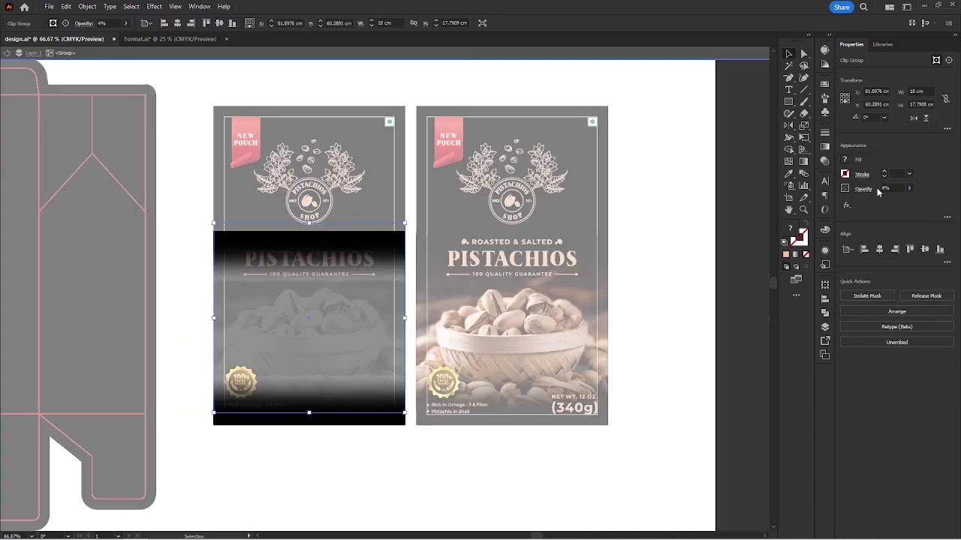
double_click(321, 459)
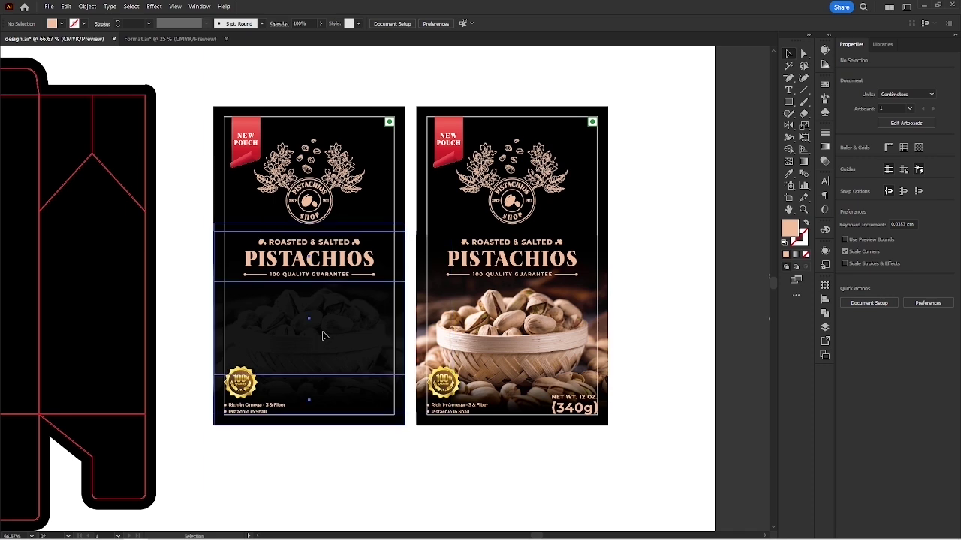
Set the left panel's bowl photo to 2% opacity and leave isolation mode.
double_click(323, 336)
text(2)
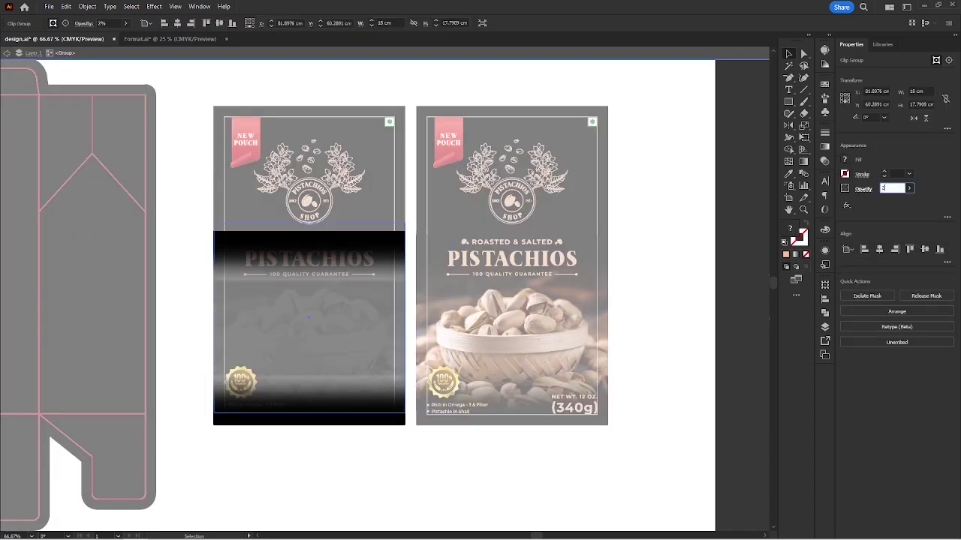
double_click(317, 479)
scroll(311, 474, up, 1)
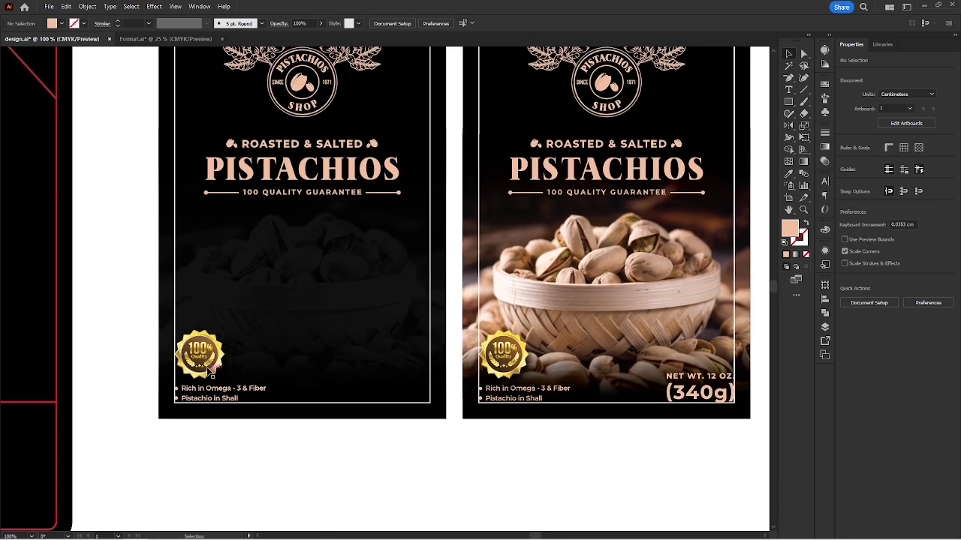
Move the gold 100% Quality badge and the title group up out of the left panel's lower area.
click(209, 366)
drag(203, 355, 184, 330)
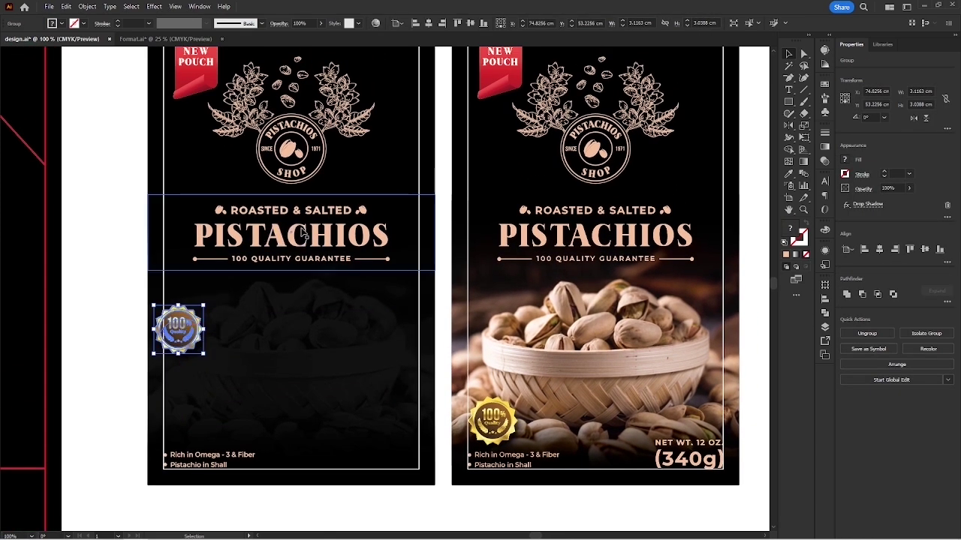
drag(299, 235, 352, 148)
drag(177, 344, 229, 208)
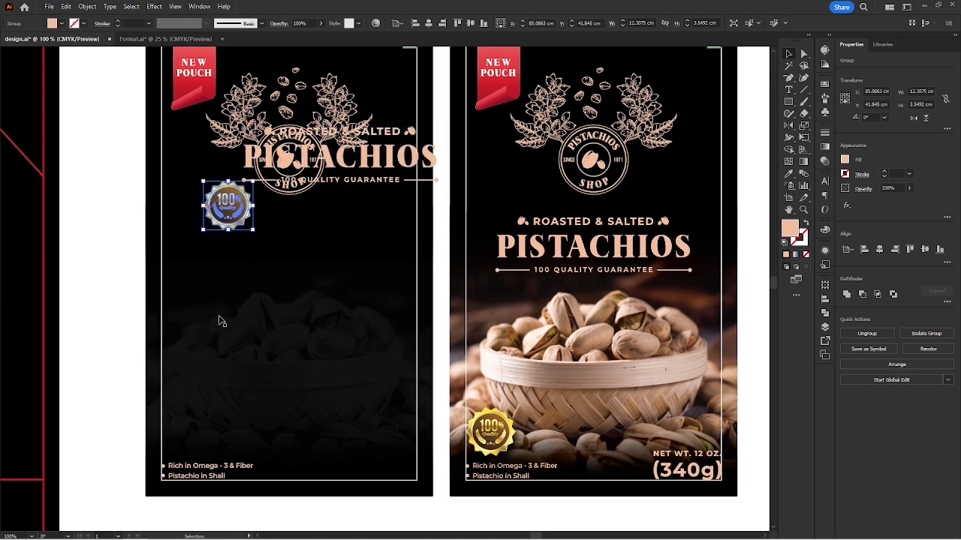
Recolour the two bullet lines on the left panel white with the Eyedropper.
click(216, 469)
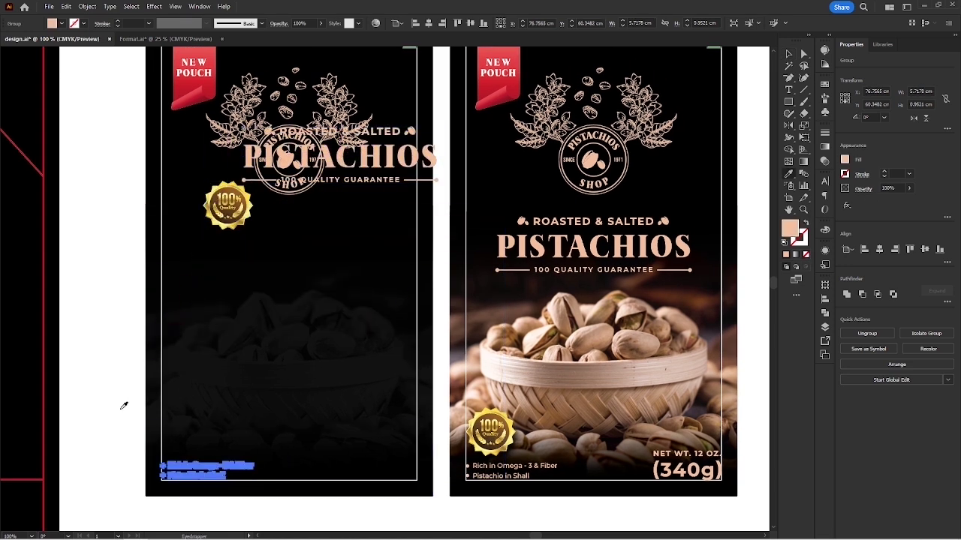
click(126, 457)
drag(115, 469, 119, 432)
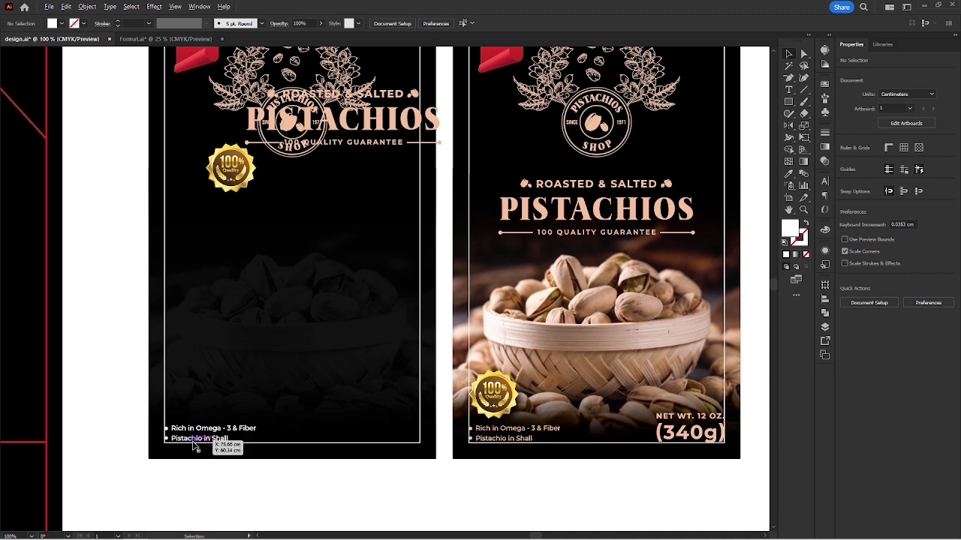
Align the white bullet lines to the bottom edge of the left panel's white frame.
scroll(193, 442, up, 3)
drag(211, 412, 112, 337)
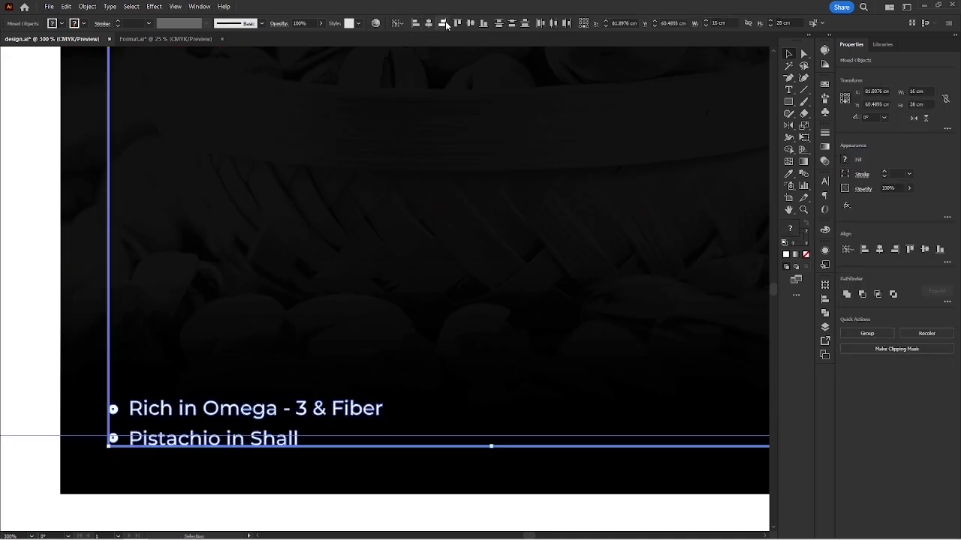
click(481, 23)
scroll(263, 301, down, 3)
click(424, 429)
Delete the white frame from the right panel with the full-colour bowl photo.
drag(426, 430, 312, 466)
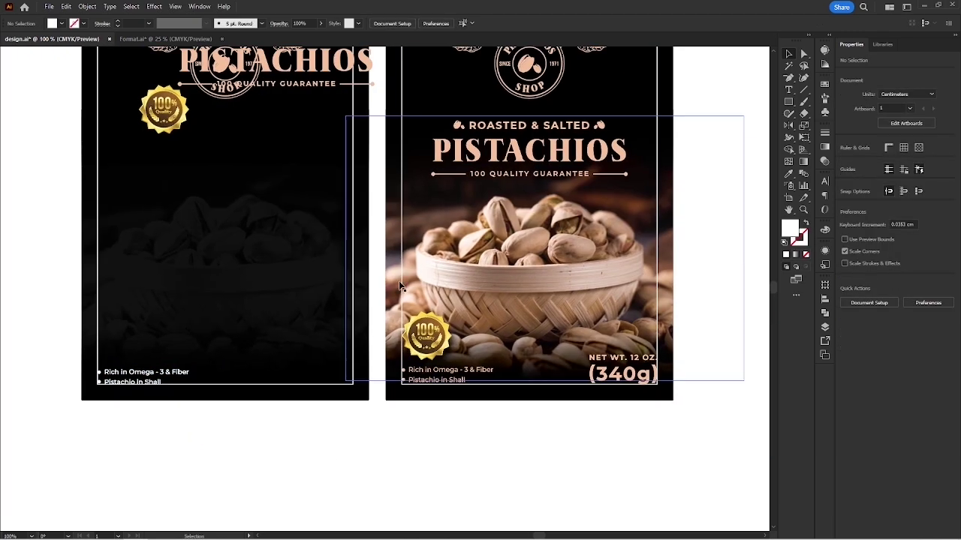
scroll(403, 279, down, 1)
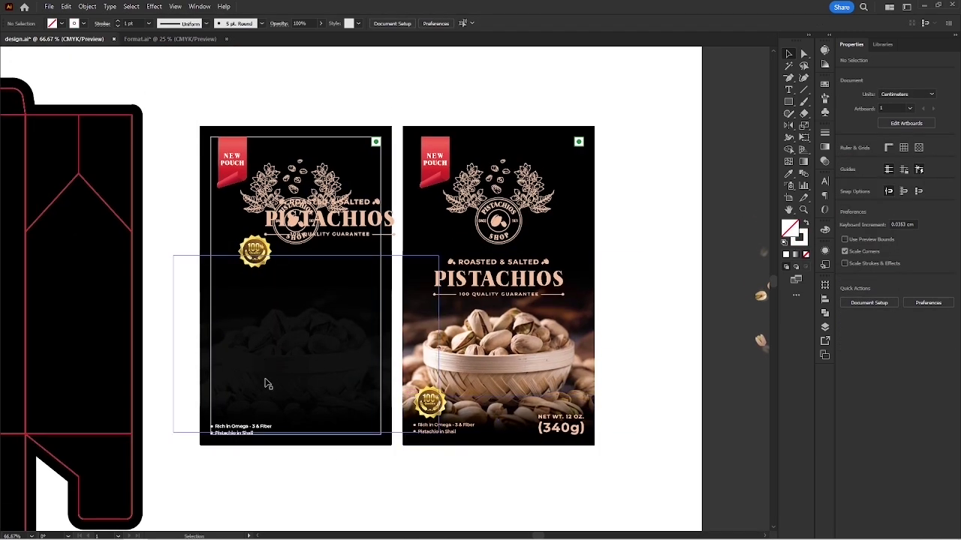
scroll(271, 484, up, 1)
drag(267, 478, 283, 503)
Copy the white Lorem ipsum paragraph and the barcode from Format.ai and paste them into design.ai.
click(156, 39)
click(316, 355)
scroll(328, 277, up, 4)
drag(288, 216, 292, 287)
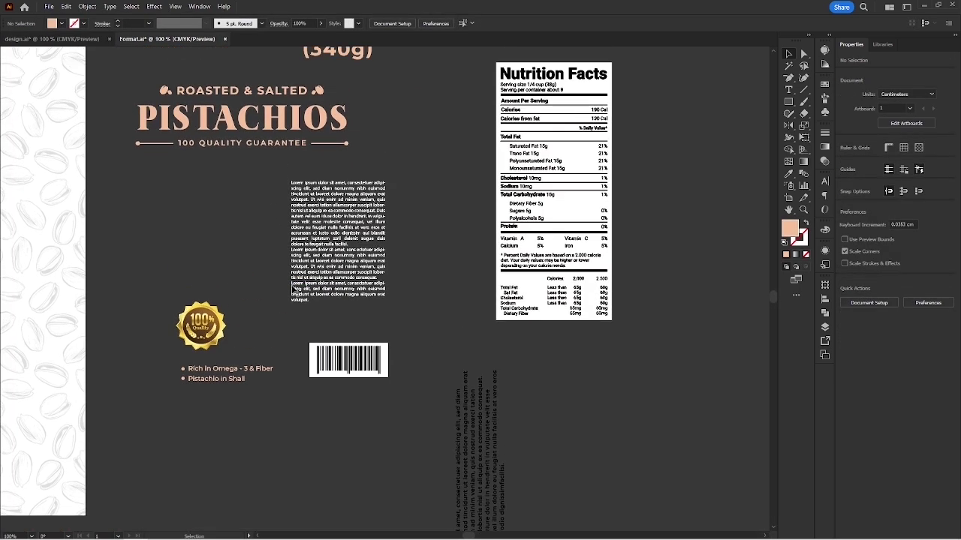
click(339, 363)
shift+click(351, 289)
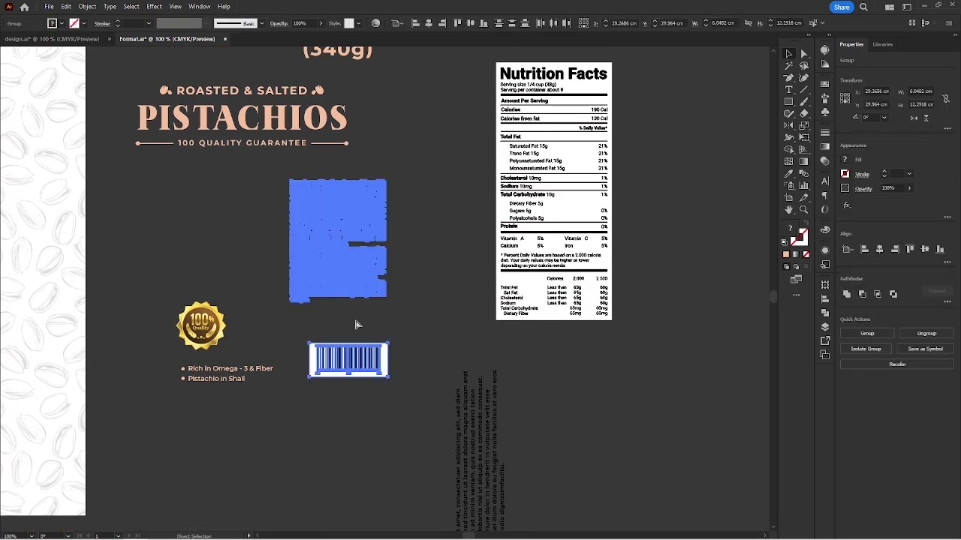
right_click(362, 303)
click(375, 308)
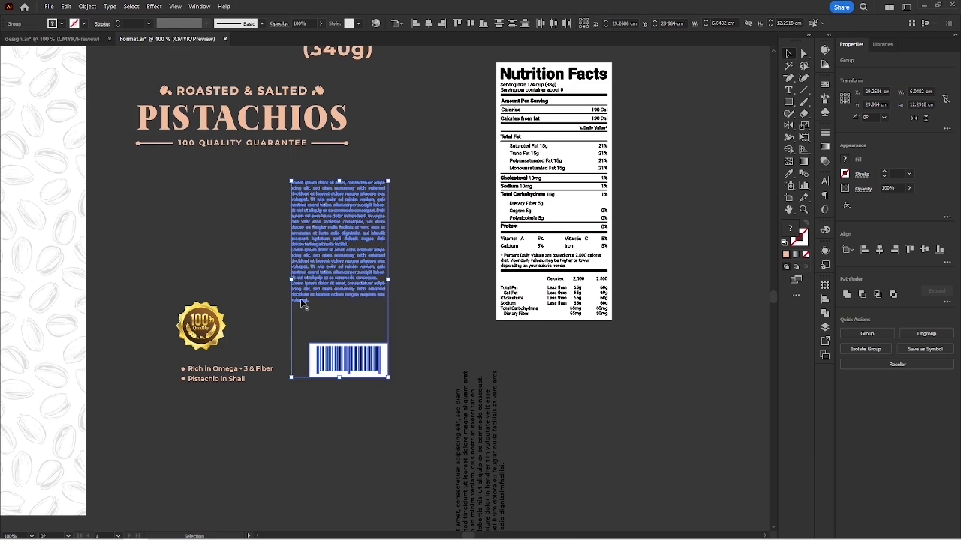
click(68, 40)
key(ctrl+v)
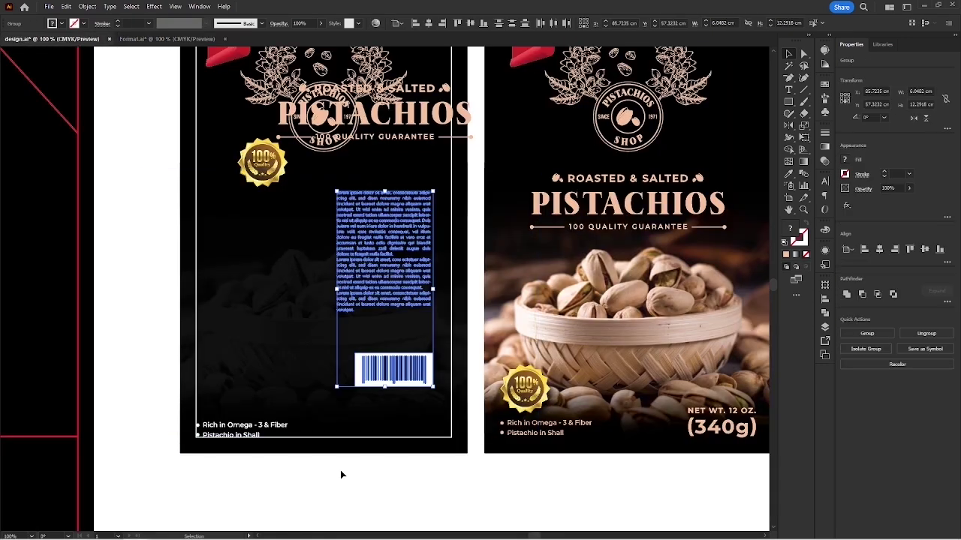
click(341, 472)
Move the pasted paragraph and barcode to the lower-left part of the back panel, directly above the bullet lines.
drag(284, 481, 367, 446)
scroll(366, 446, up, 1)
drag(465, 176, 271, 261)
drag(506, 318, 400, 339)
drag(299, 358, 294, 352)
click(286, 461)
drag(334, 211, 337, 219)
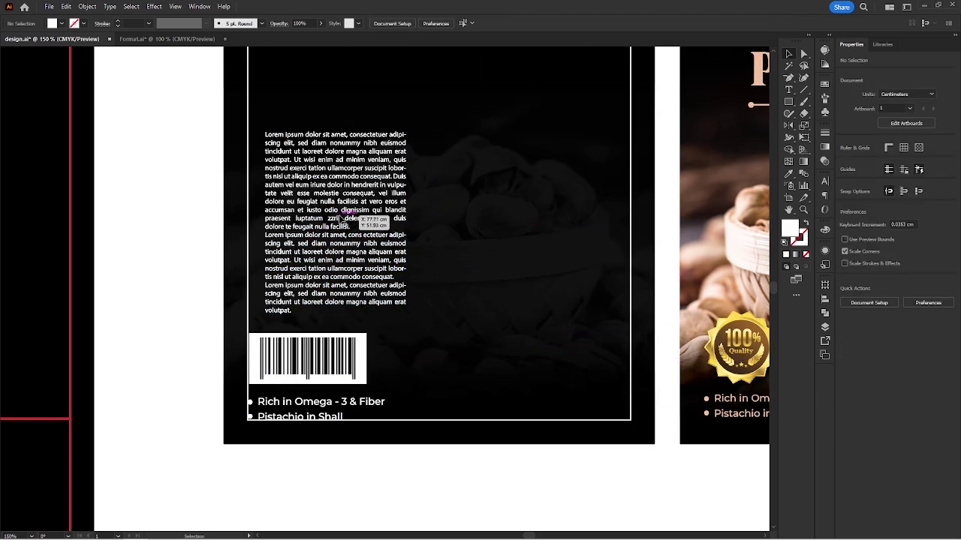
Align the paragraph to the left edge of the back panel's white frame.
click(337, 218)
shift+click(249, 195)
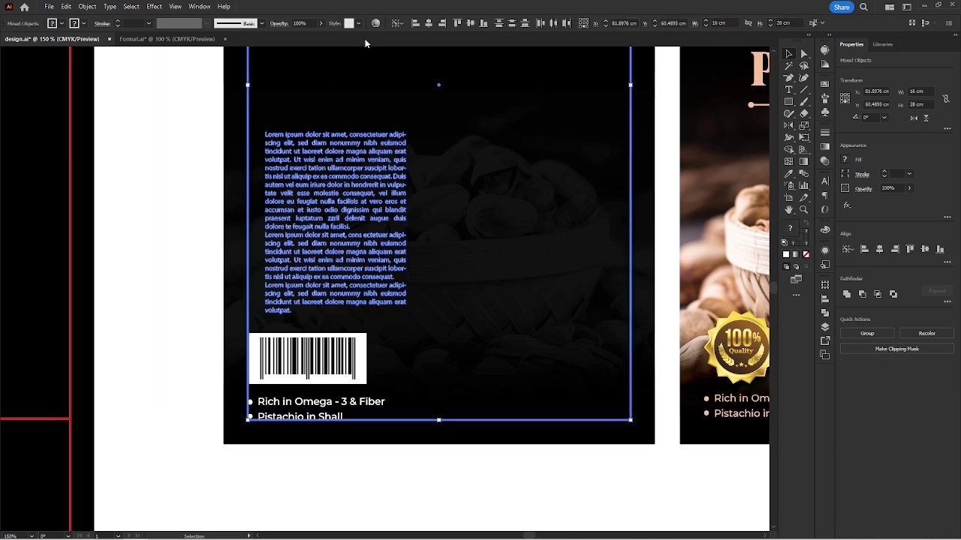
click(415, 24)
click(154, 228)
Align the barcode with the paragraph, centring it horizontally beneath the text.
click(263, 335)
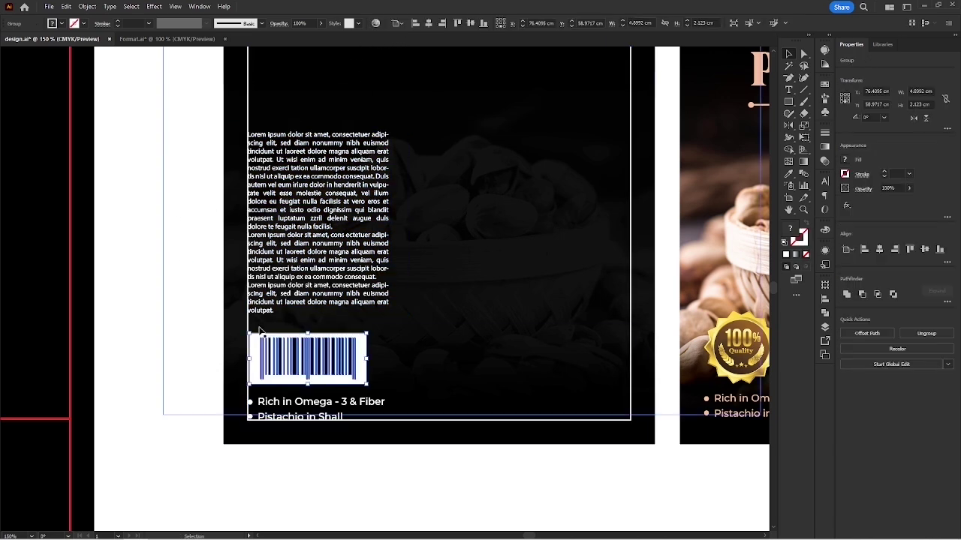
shift+click(268, 313)
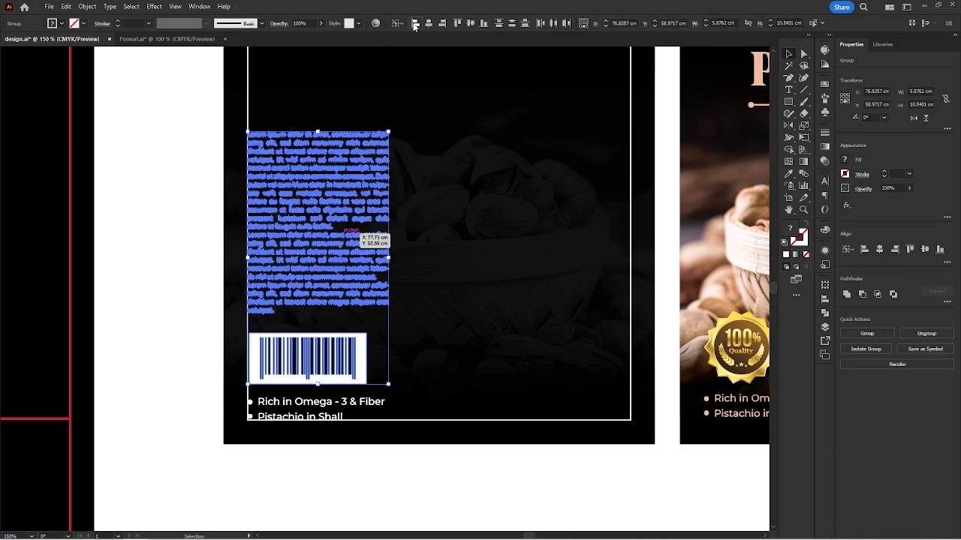
click(381, 453)
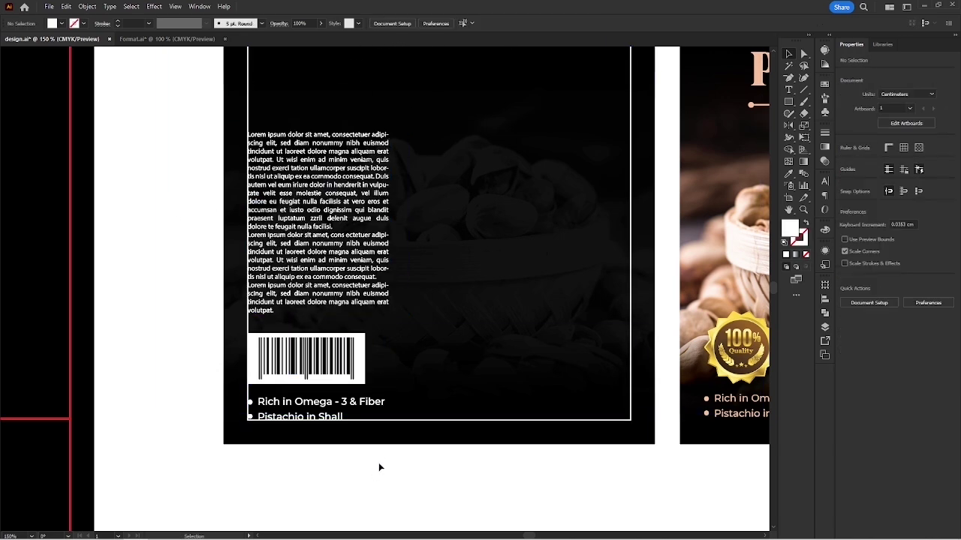
click(356, 369)
shift+click(368, 276)
scroll(349, 266, down, 1)
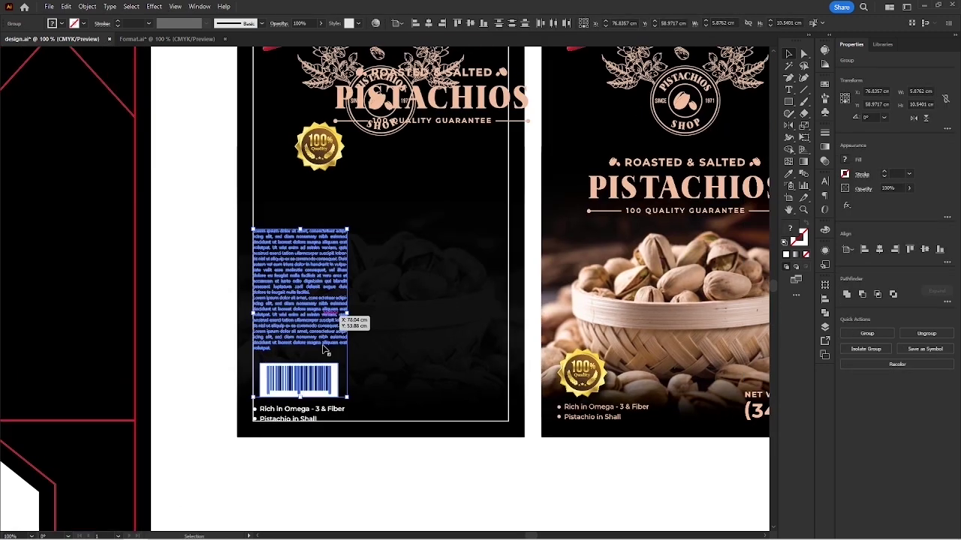
click(352, 418)
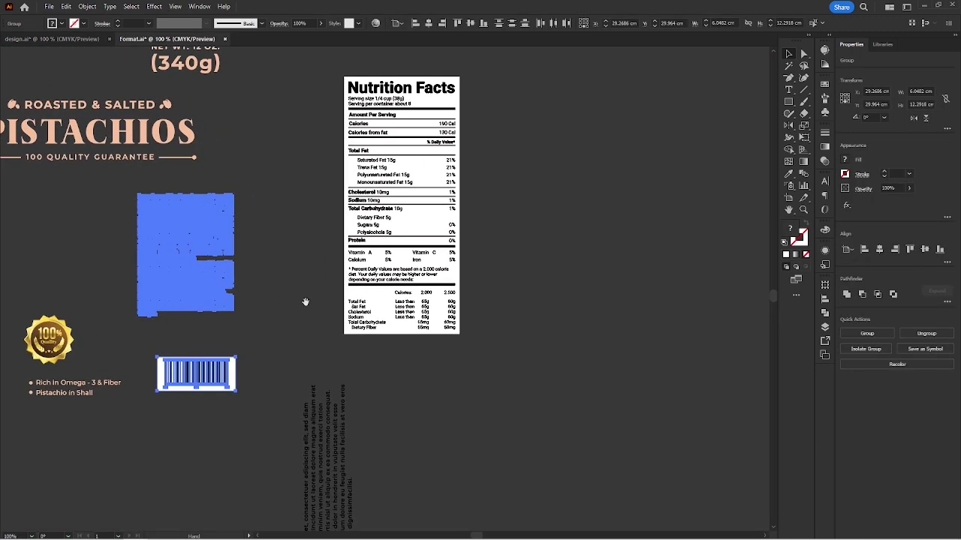
Copy the Nutrition Facts label from Format.ai and paste it into design.ai.
click(401, 150)
click(74, 39)
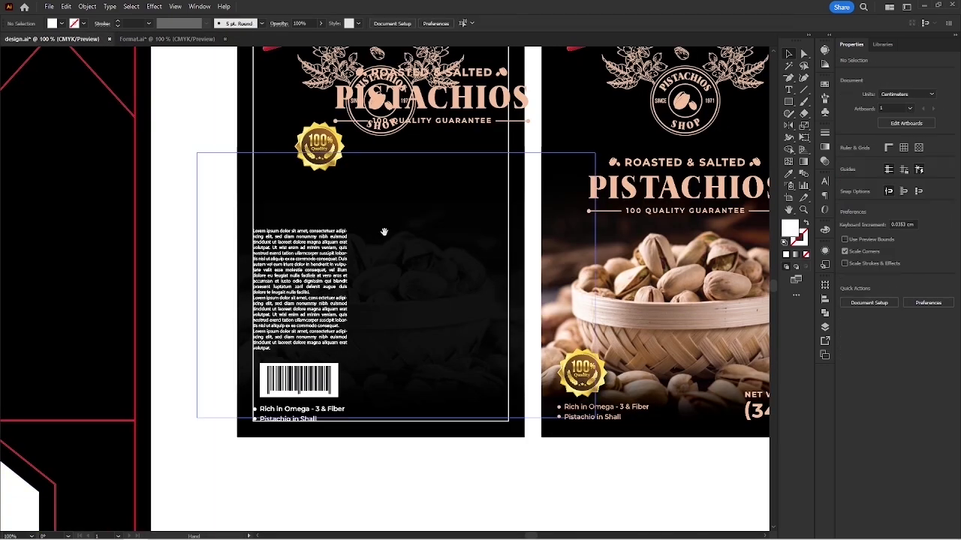
key(ctrl+v)
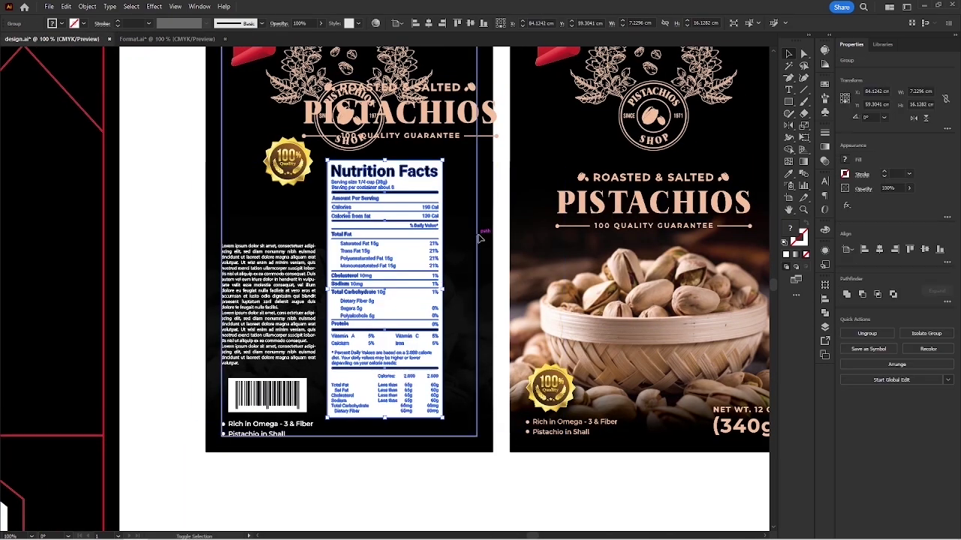
Align the Nutrition Facts label to the right and bottom edges of the back panel's white frame.
shift+click(480, 238)
click(446, 24)
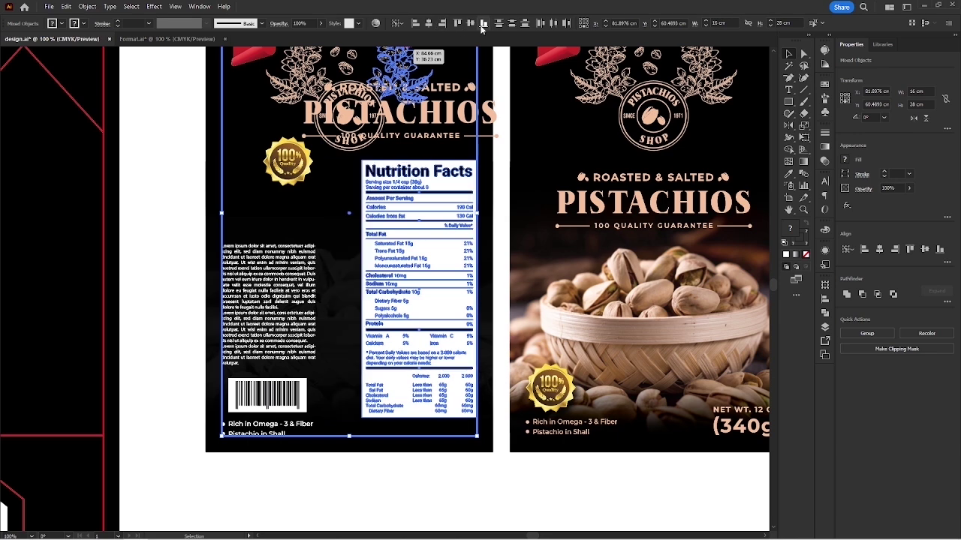
click(484, 23)
click(468, 478)
scroll(418, 279, right, 1)
Scale the Nutrition Facts label down slightly, keeping it in the lower-right corner of the white frame.
click(418, 279)
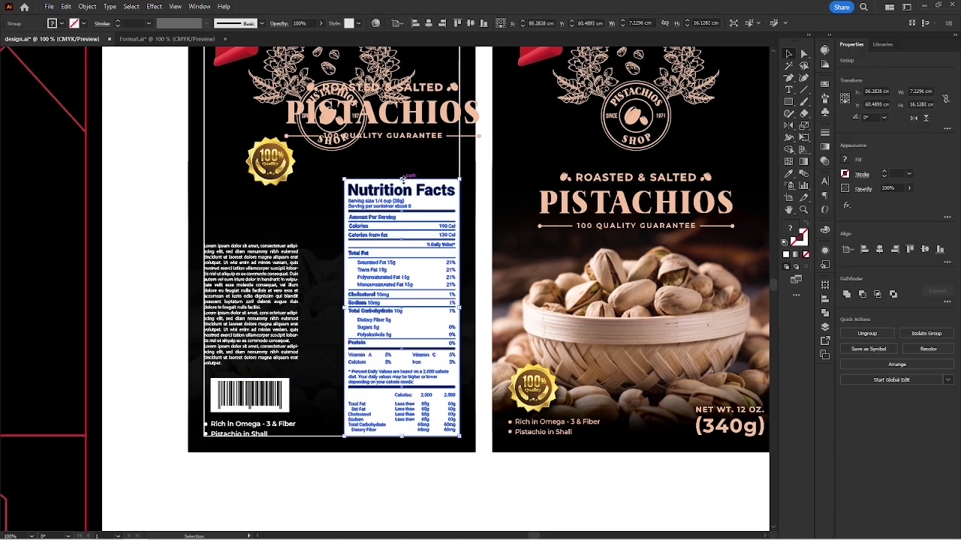
mouse_move(345, 181)
mouse_down()
mouse_move(359, 206)
mouse_move(346, 183)
mouse_move(345, 200)
mouse_up()
click(324, 485)
drag(235, 435, 296, 426)
scroll(295, 427, up, 1)
drag(345, 309, 328, 339)
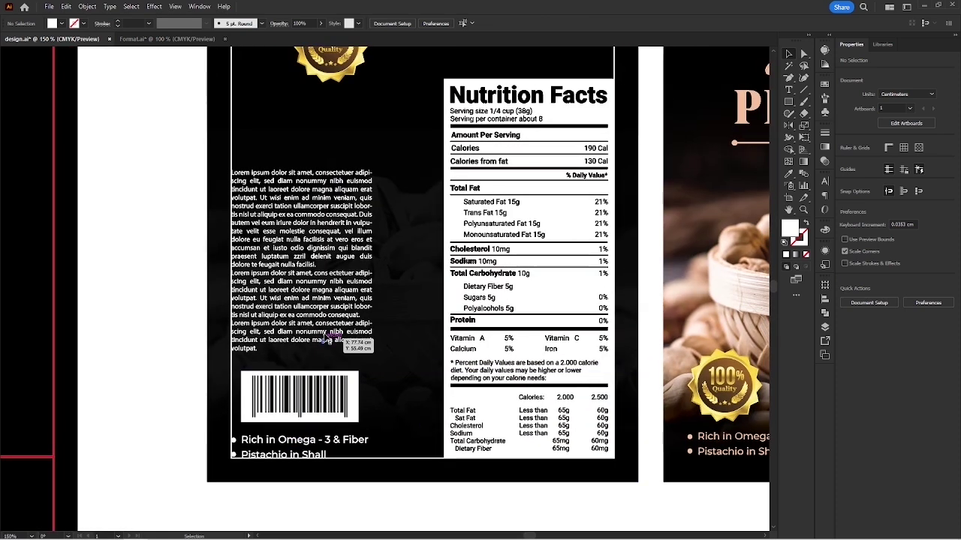
Enlarge the white paragraph to about 6.17 cm wide and nudge it up together with the barcode.
click(323, 216)
drag(373, 260, 380, 260)
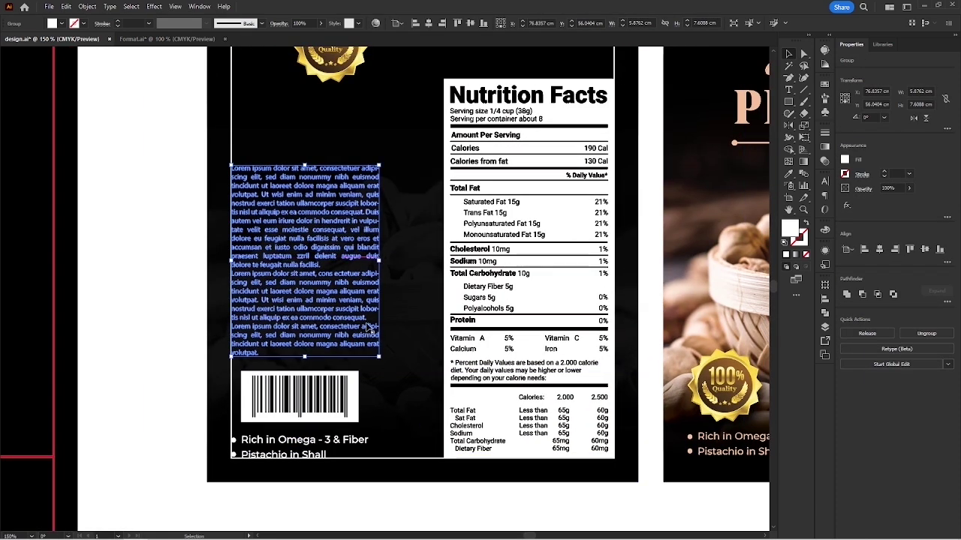
click(337, 398)
shift+click(333, 349)
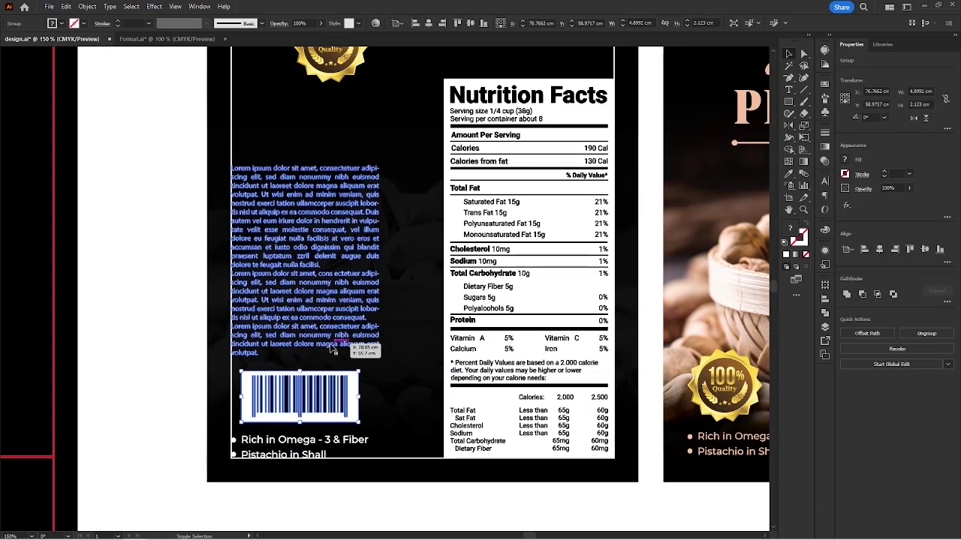
key(Up)
key(Up)
key(Up)
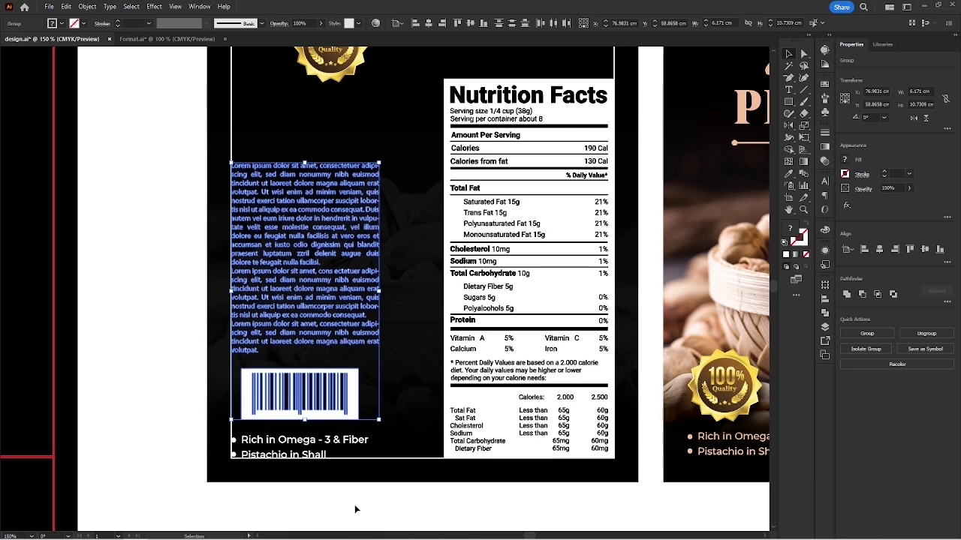
click(355, 510)
Move the white paragraph slightly further up, away from the barcode.
scroll(338, 412, up, 2)
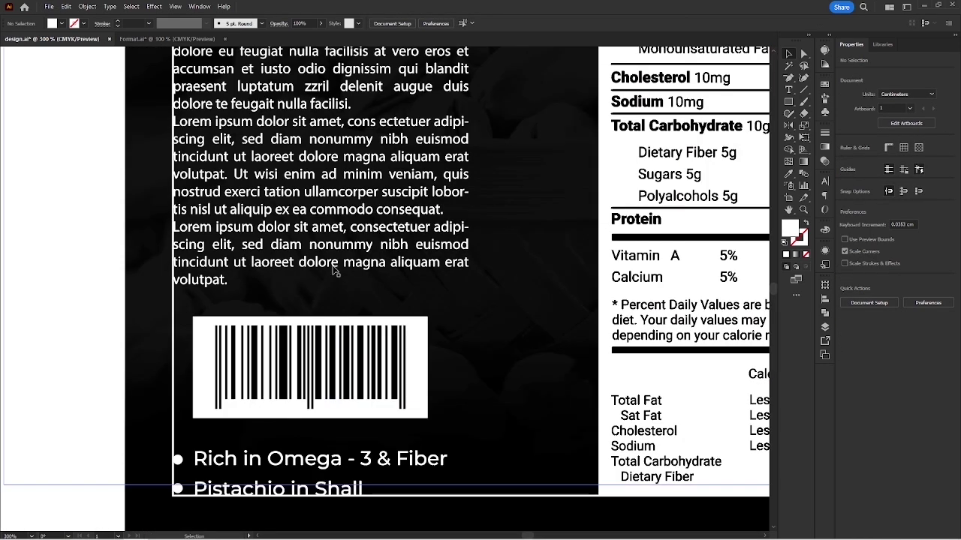
drag(335, 272, 338, 265)
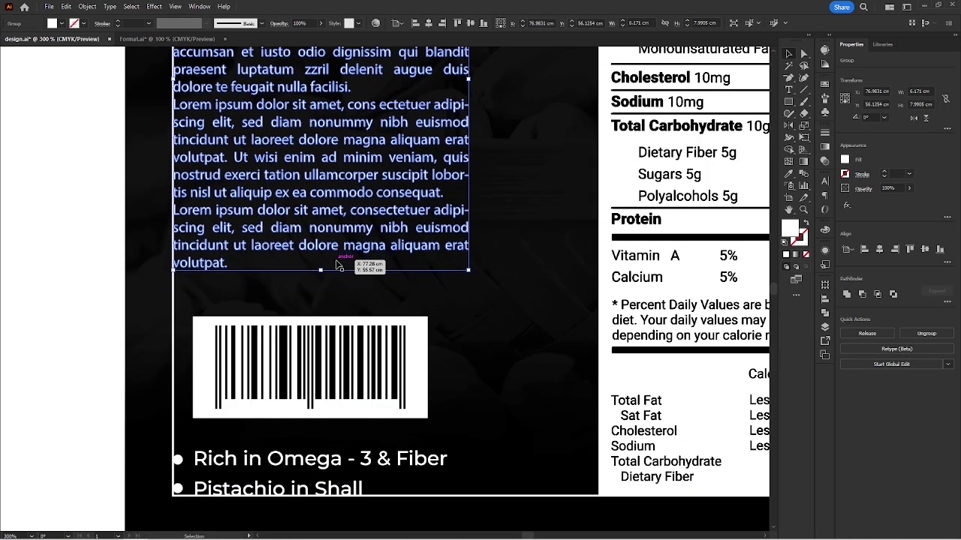
click(90, 324)
Centre the barcode vertically between the paragraph and bullet lines using a temporary spacer rectangle about 1.23 x 3.75 cm, and delete the spacer.
key(m)
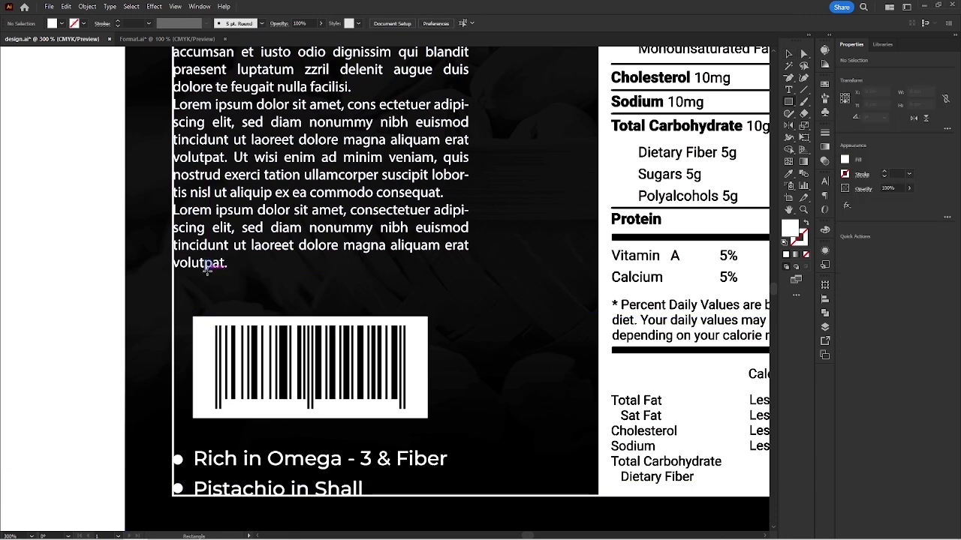
drag(206, 272, 249, 376)
key(v)
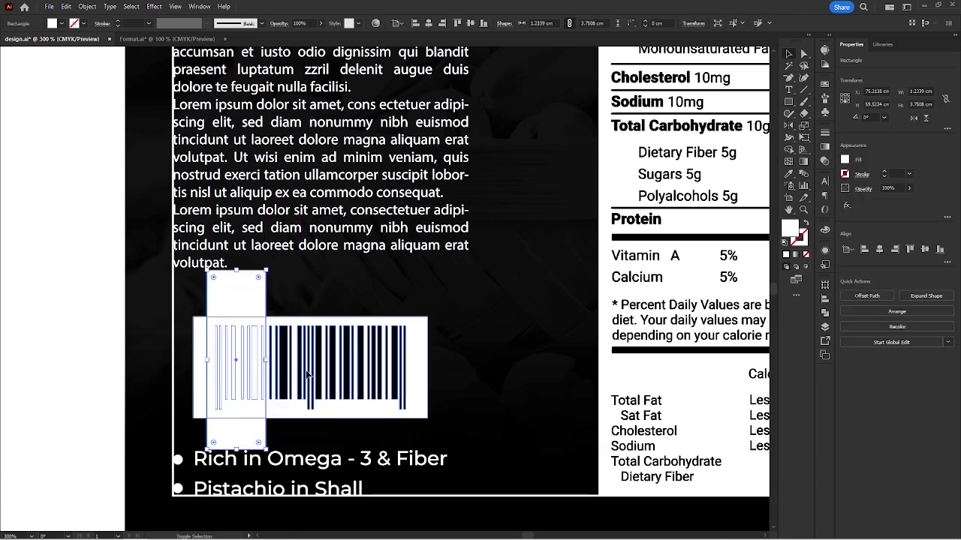
shift+click(307, 376)
click(469, 23)
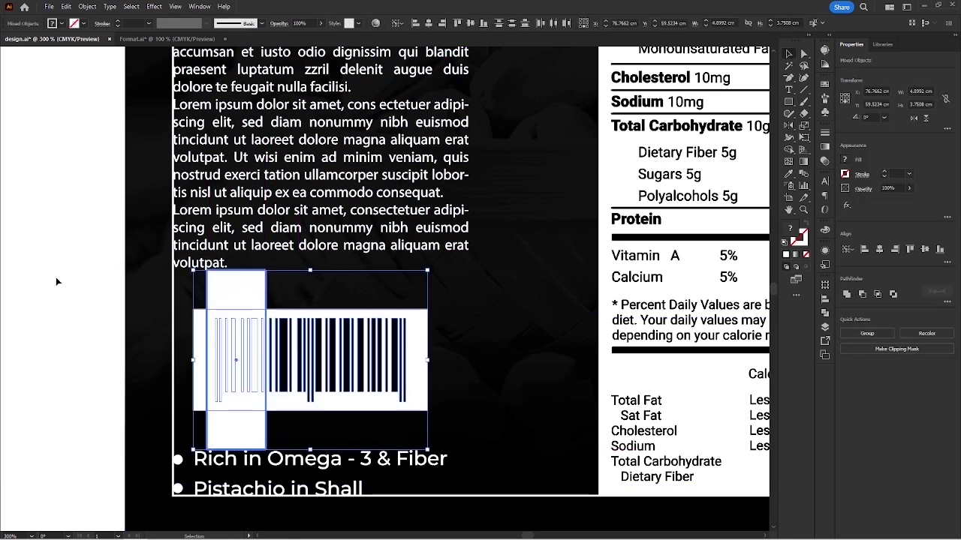
click(64, 279)
click(215, 300)
key(Delete)
scroll(220, 303, down, 5)
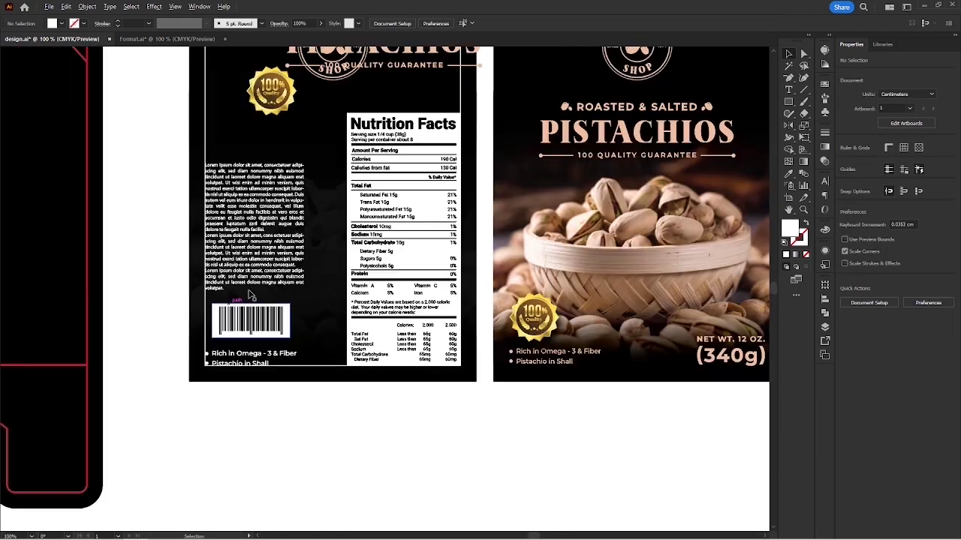
Move the Roasted & Salted Pistachios title group just above the back panel's paragraph and scale it to about 6.7 cm wide.
scroll(322, 318, up, 4)
drag(349, 295, 274, 206)
drag(433, 225, 356, 298)
key(ctrl+z)
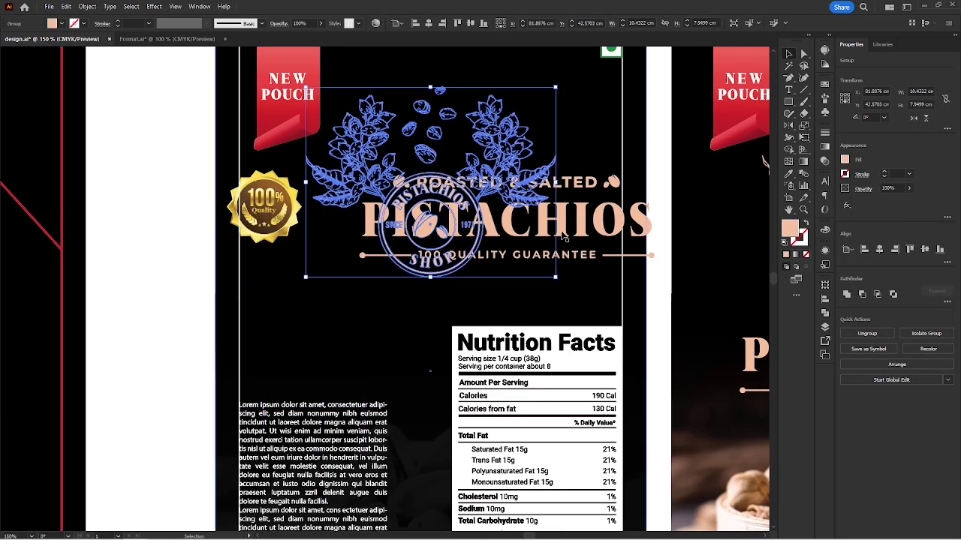
drag(569, 225, 446, 345)
drag(530, 336, 399, 351)
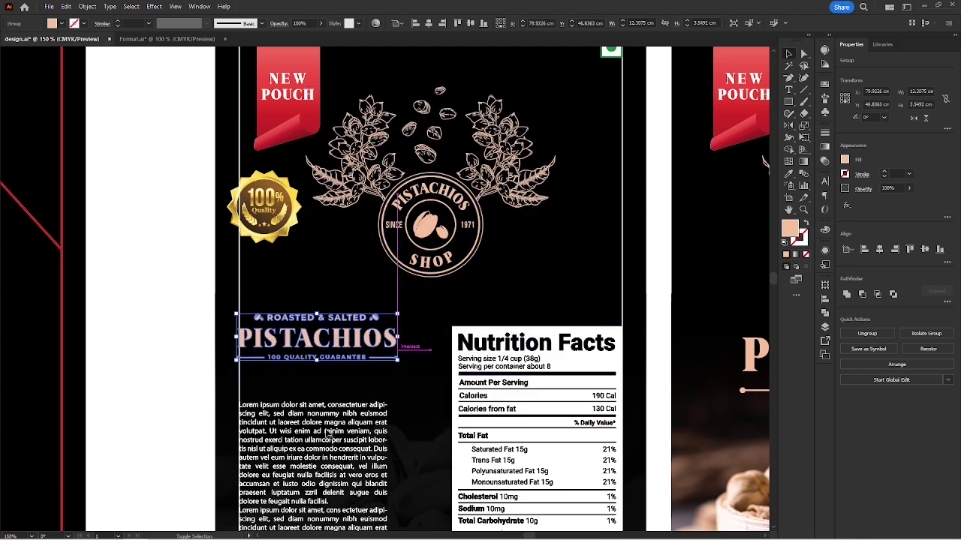
scroll(329, 433, up, 1)
drag(327, 430, 304, 387)
drag(318, 272, 327, 300)
Align the title group to the white frame's left edge and place the gold 100% Quality badge above it.
shift+click(190, 223)
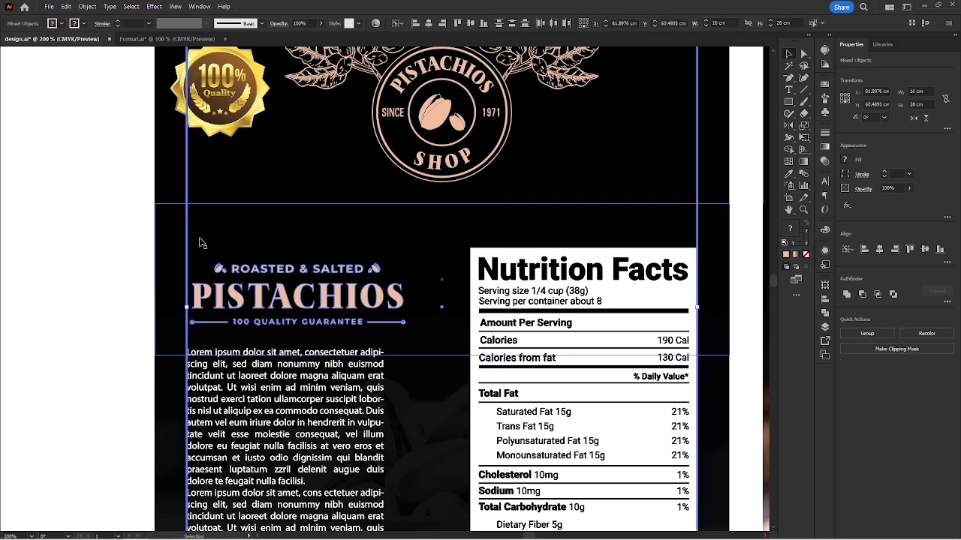
click(415, 23)
click(65, 304)
scroll(277, 314, up, 1)
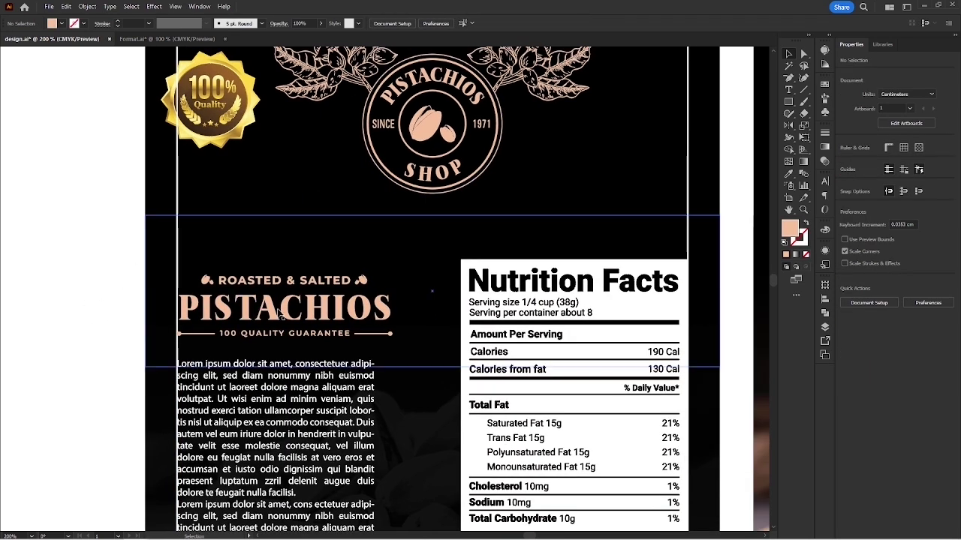
drag(228, 124, 276, 240)
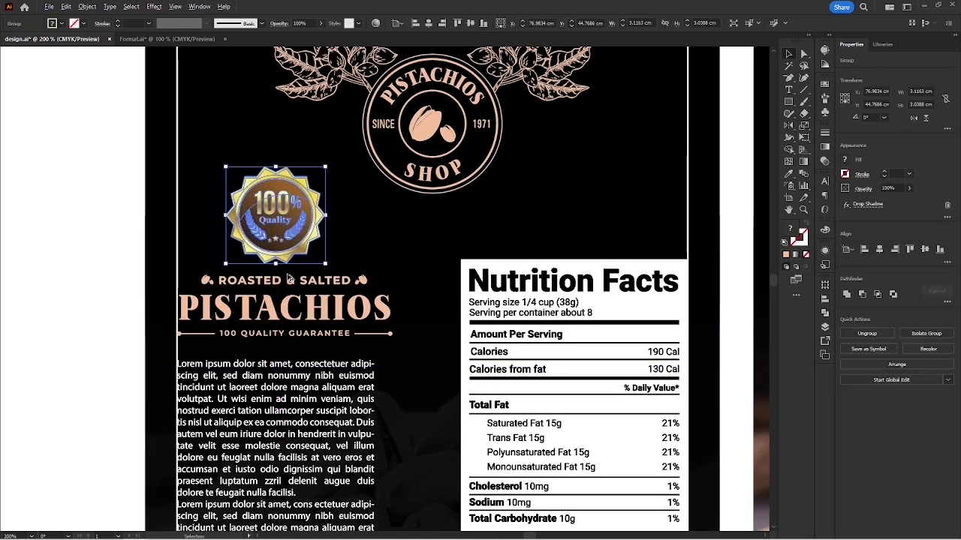
Nudge the white paragraph and the barcode down slightly, closer to the bullet lines.
scroll(286, 272, down, 2)
click(169, 374)
drag(170, 375, 165, 265)
scroll(227, 353, up, 2)
click(300, 368)
shift+click(314, 299)
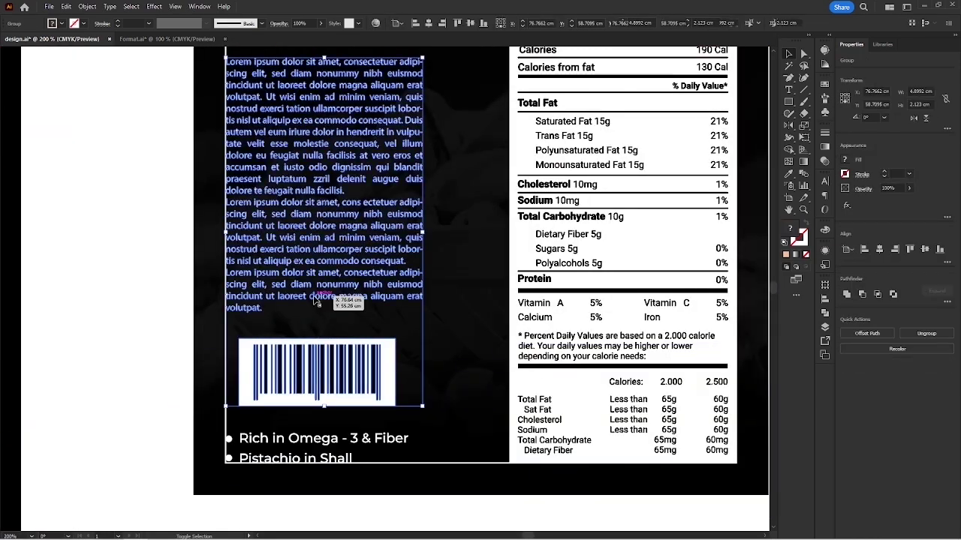
key(Down)
key(Down)
key(Down)
key(Down)
key(Down)
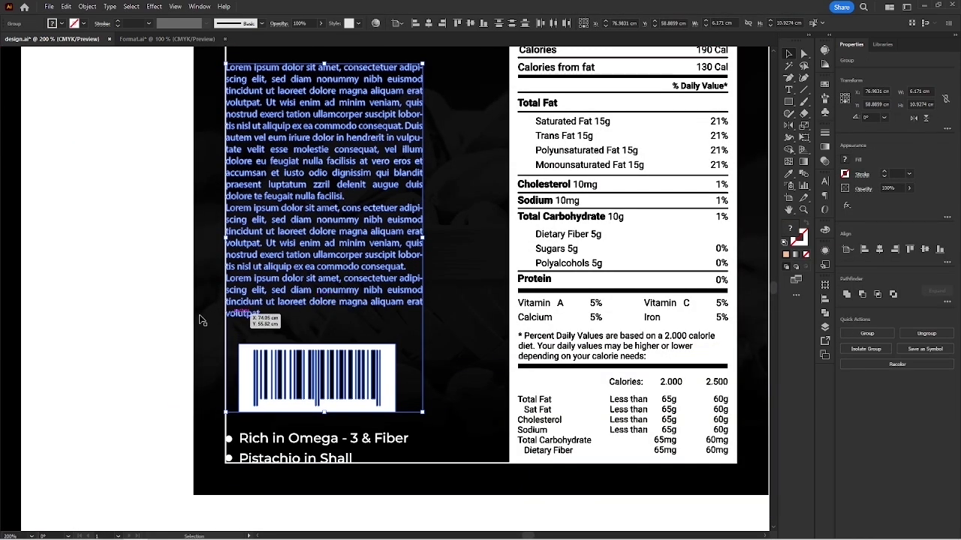
click(134, 334)
Lower the back panel's title group slightly to open space beneath the gold badge.
drag(202, 122, 194, 329)
drag(312, 221, 330, 228)
click(150, 194)
drag(148, 192, 120, 318)
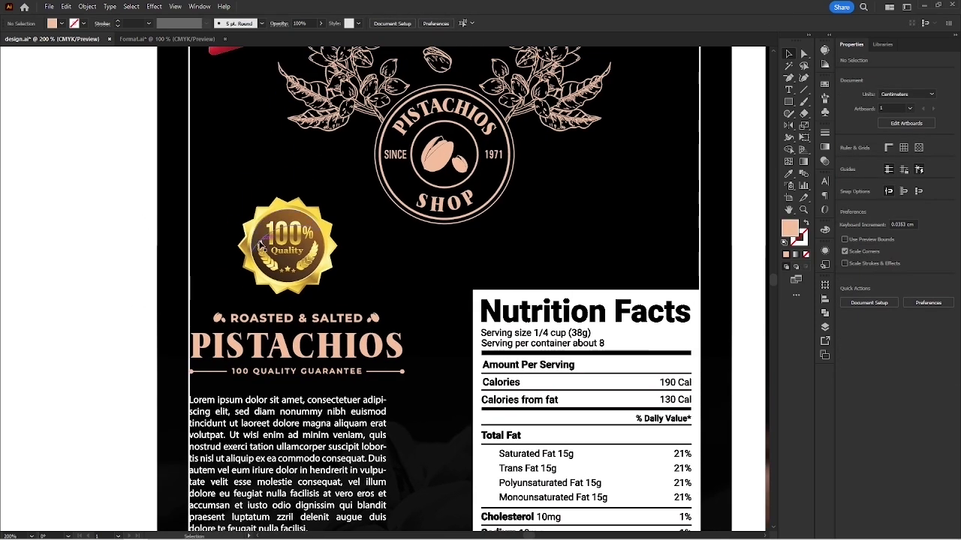
Scale down the gold 100% Quality badge and centre it horizontally with the title group.
click(263, 241)
drag(289, 200, 289, 217)
drag(296, 254, 299, 254)
shift+click(288, 315)
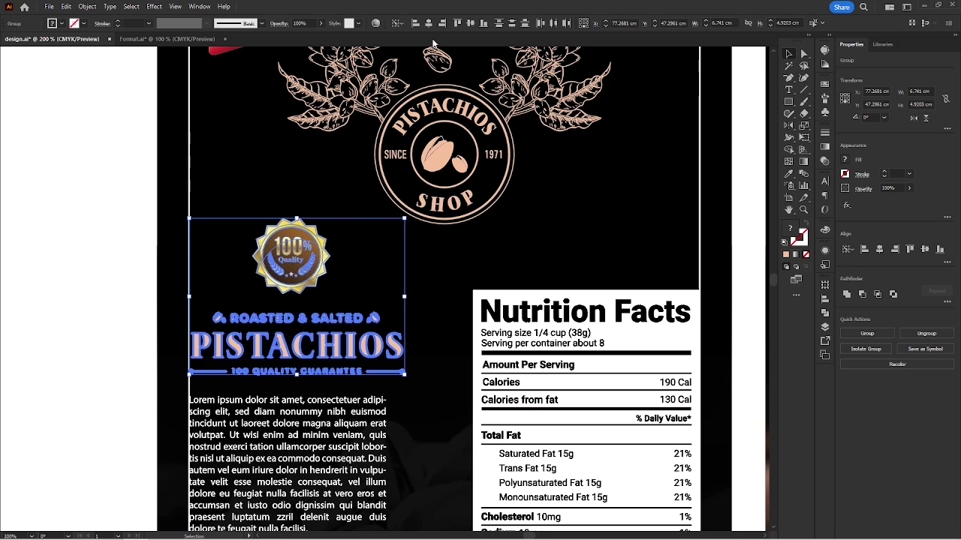
click(429, 24)
click(123, 244)
scroll(123, 244, down, 2)
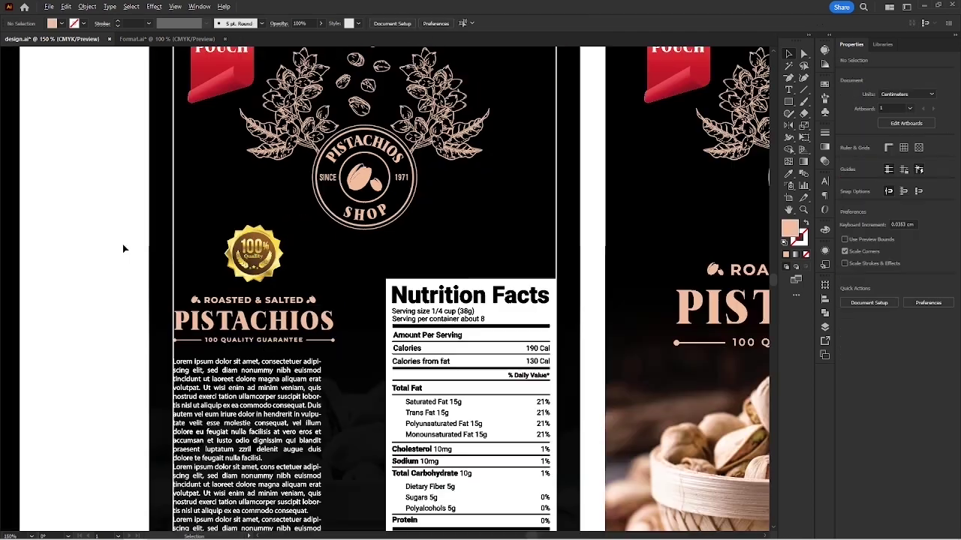
Delete the white guide frame around the back panel's content.
drag(220, 358, 279, 265)
click(397, 304)
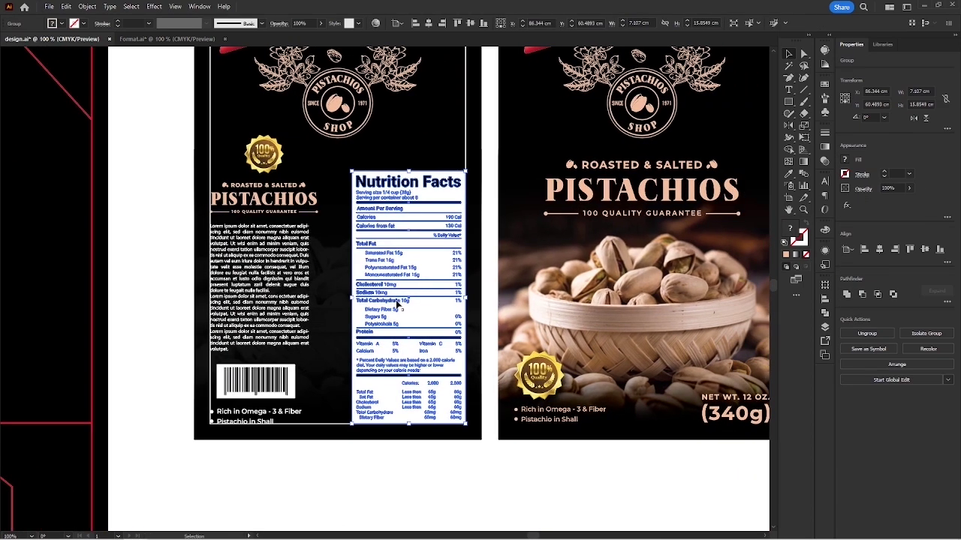
click(140, 297)
scroll(209, 304, down, 1)
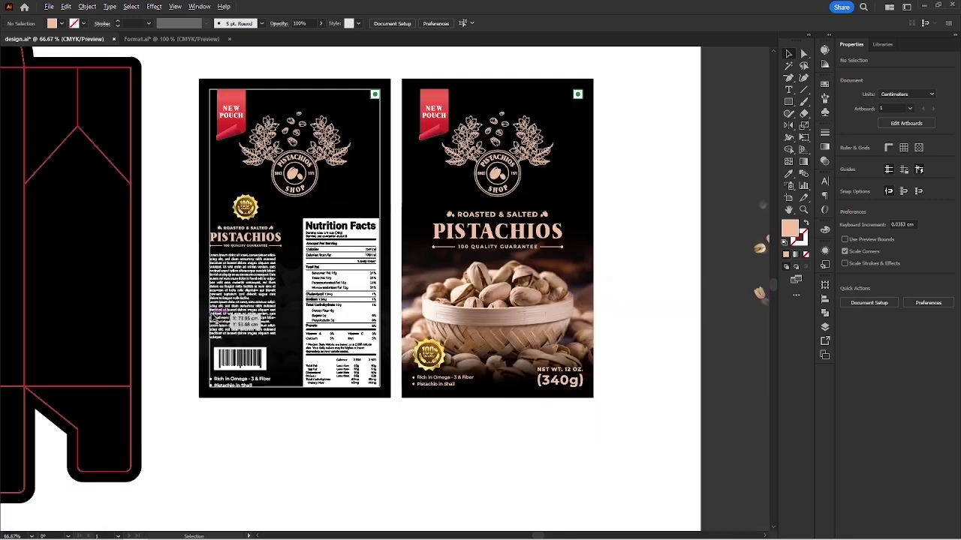
scroll(205, 260, up, 2)
click(313, 142)
key(Delete)
drag(300, 109, 325, 107)
Move the scattered pistachios clip group onto the front panel and line it up with the panel's side edges.
scroll(324, 107, right, 3)
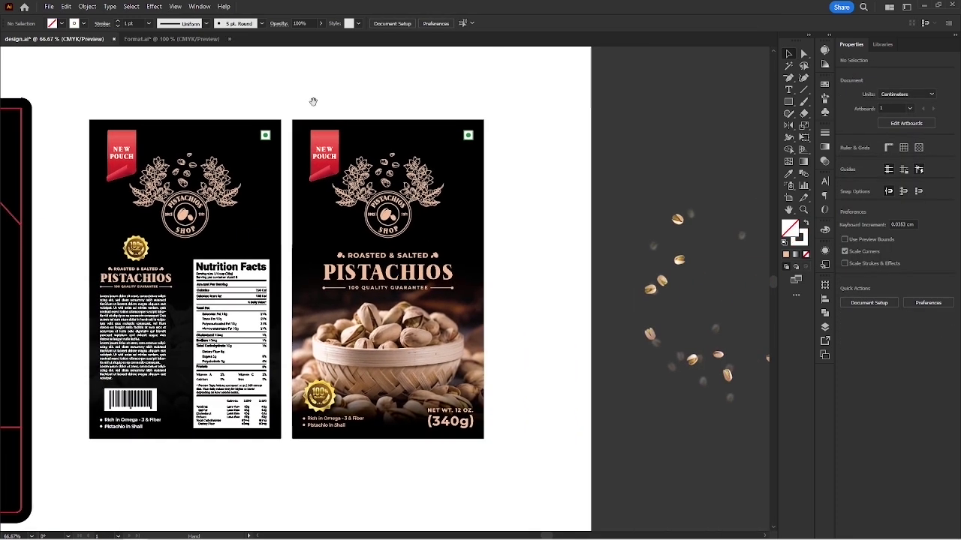
drag(647, 230, 289, 187)
click(531, 200)
scroll(481, 198, up, 1)
drag(478, 195, 487, 213)
drag(420, 196, 467, 188)
click(536, 200)
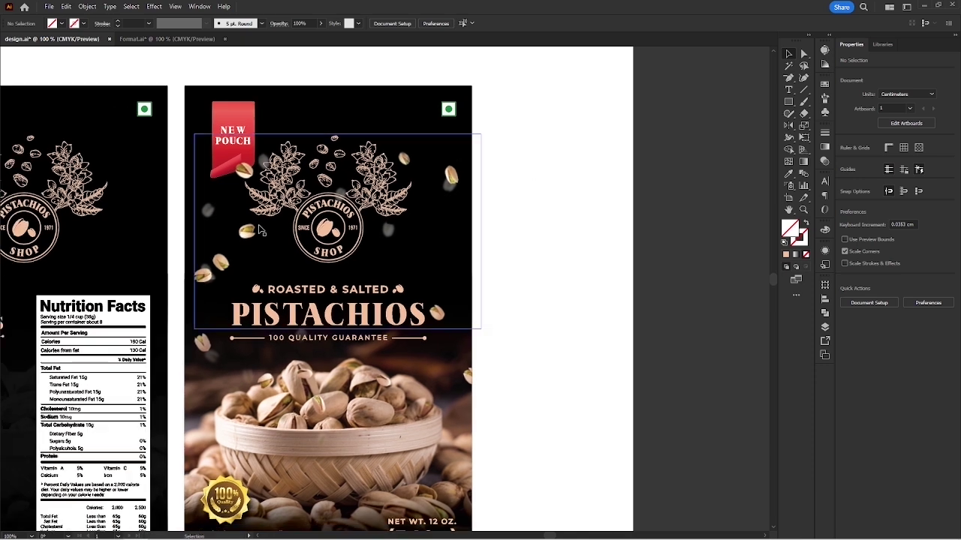
scroll(521, 427, up, 3)
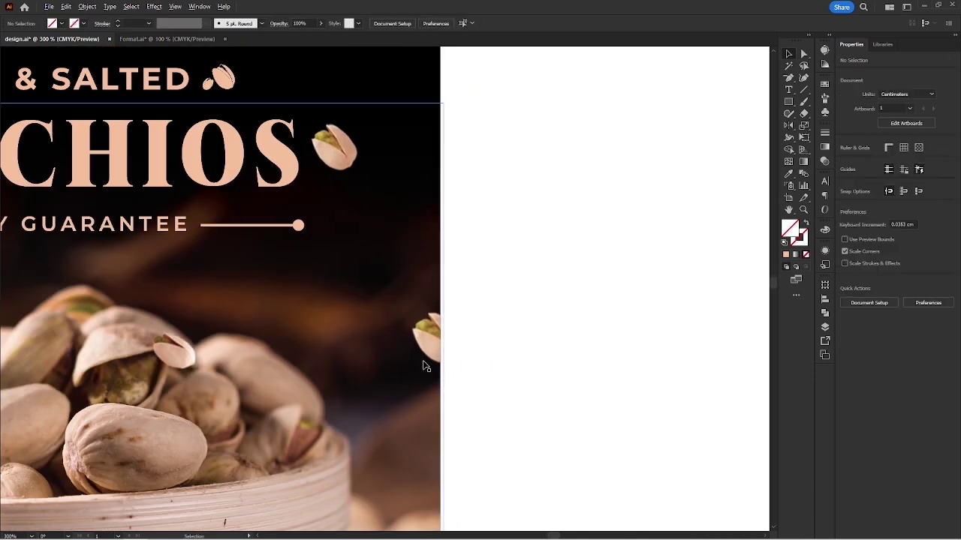
scroll(426, 367, up, 3)
drag(451, 334, 453, 338)
scroll(583, 267, down, 7)
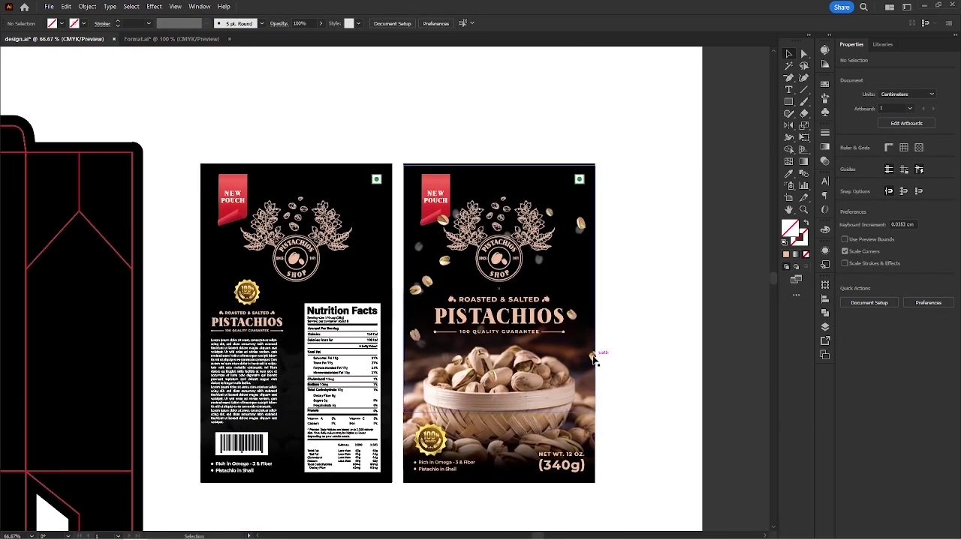
Copy the scattered pistachios clip group onto the back panel, aligned with the panel's edges.
drag(594, 361, 384, 360)
scroll(392, 353, up, 3)
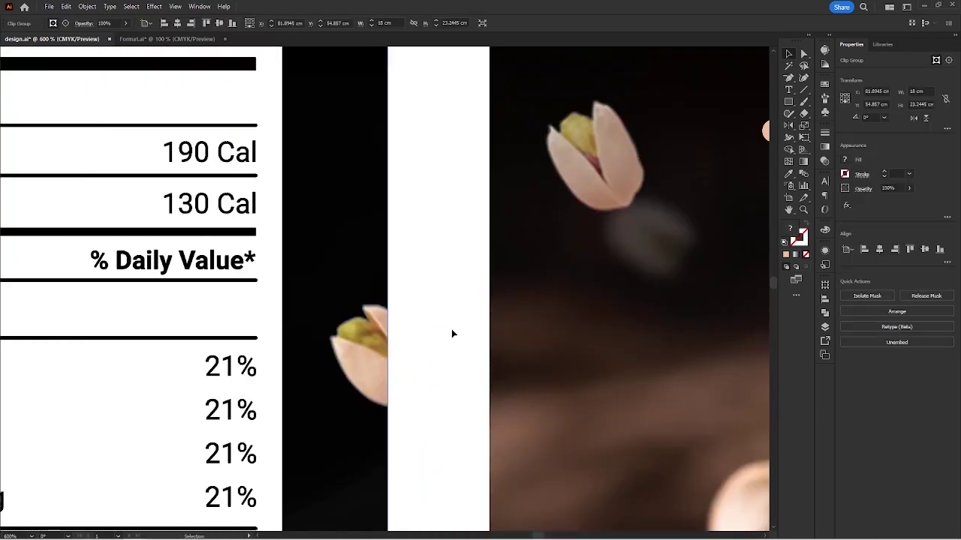
click(452, 332)
scroll(434, 322, down, 3)
scroll(434, 322, down, 2)
Bring the back panel's white paragraph to the front, above the scattered pistachios.
click(270, 332)
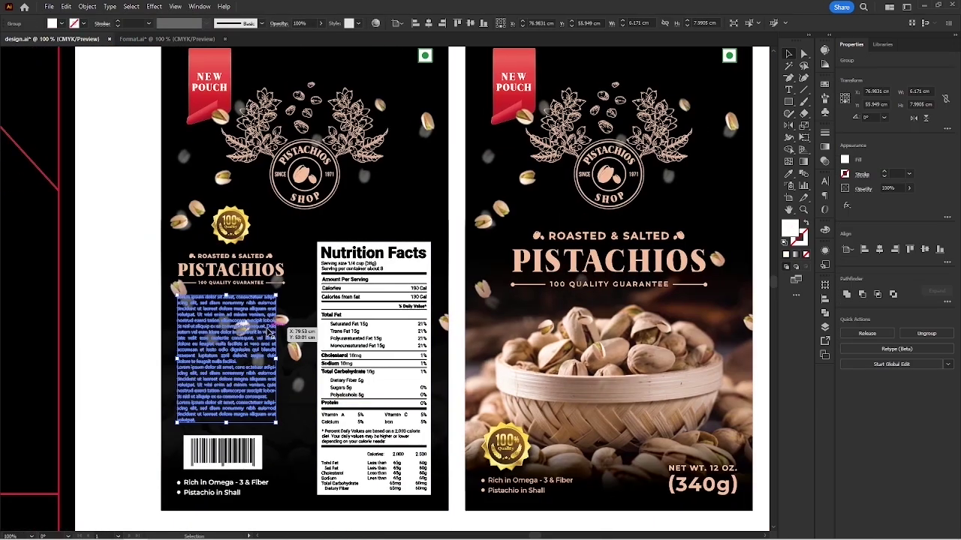
right_click(268, 330)
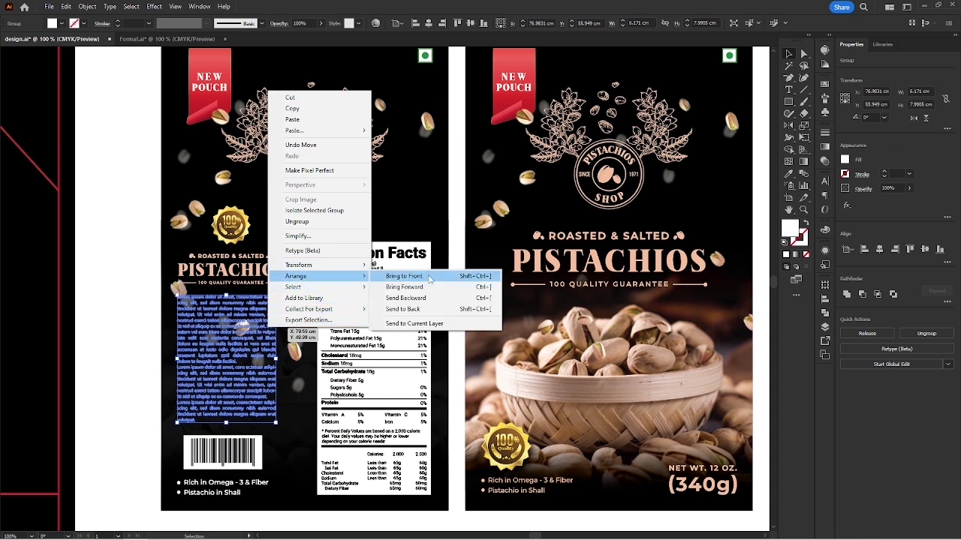
click(401, 276)
click(107, 332)
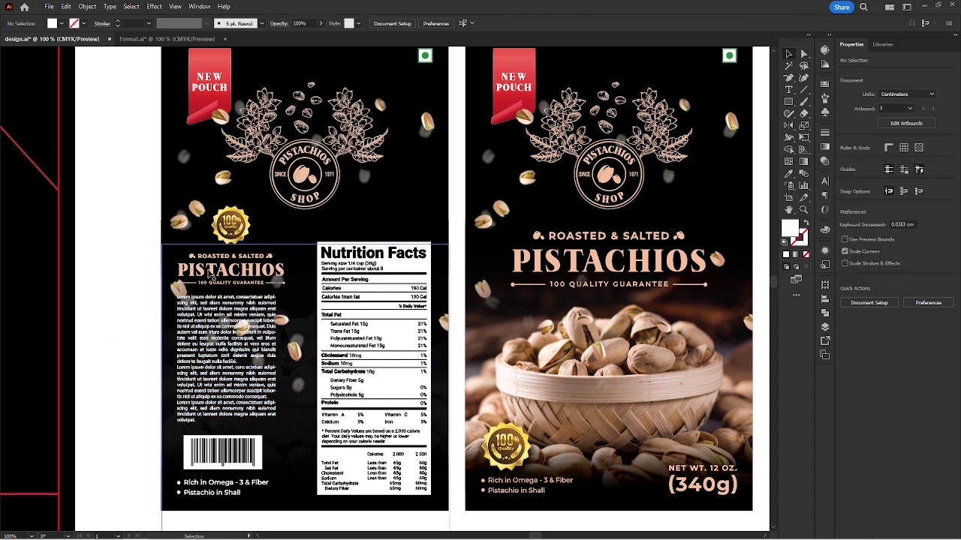
Bring the front panel's red NEW POUCH ribbon to the front, above the scattered pistachios.
scroll(180, 290, down, 1)
drag(405, 119, 432, 112)
scroll(424, 162, up, 4)
click(367, 235)
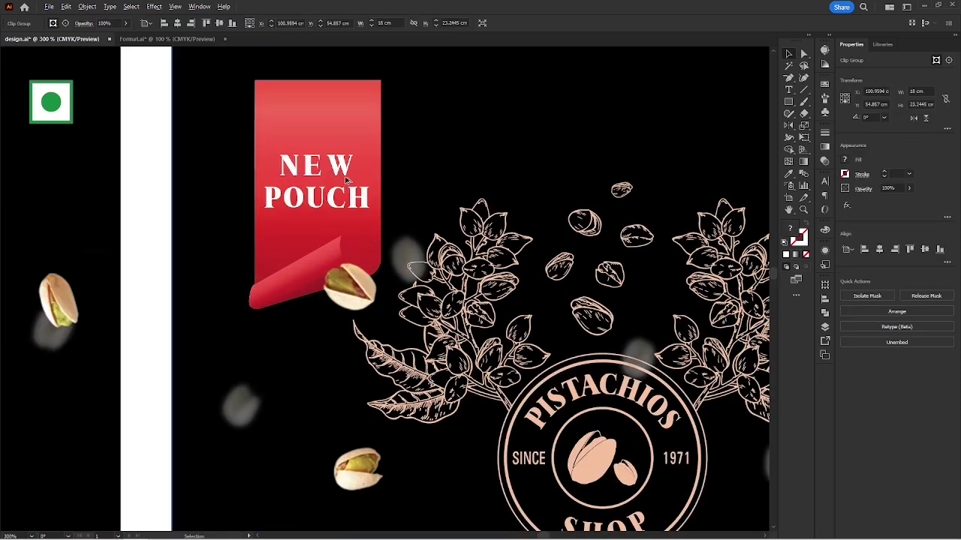
scroll(346, 180, down, 2)
drag(369, 172, 367, 228)
click(346, 200)
right_click(346, 200)
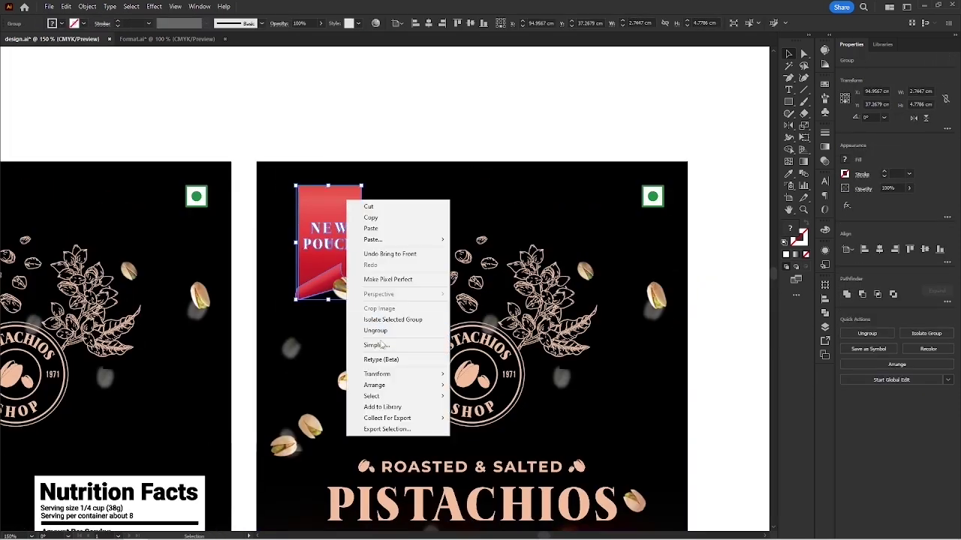
mouse_move(379, 385)
click(480, 385)
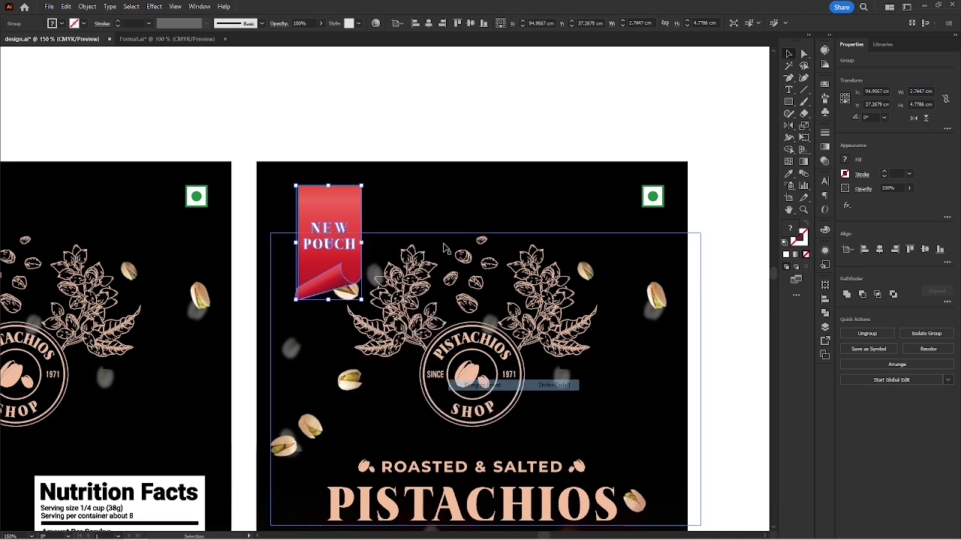
click(406, 138)
Bring the back panel's red NEW POUCH ribbon to the front, above the scattered pistachios.
drag(217, 120, 629, 127)
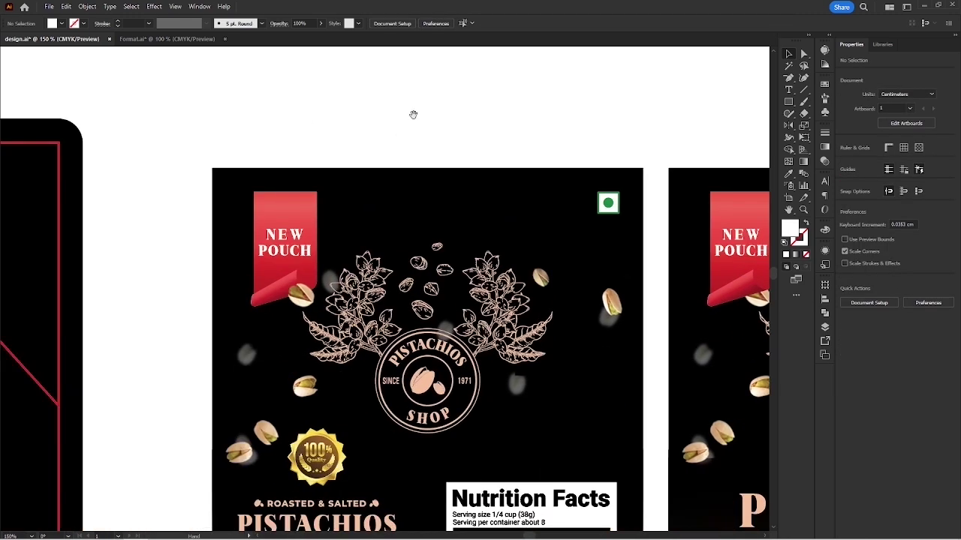
right_click(288, 233)
mouse_move(331, 418)
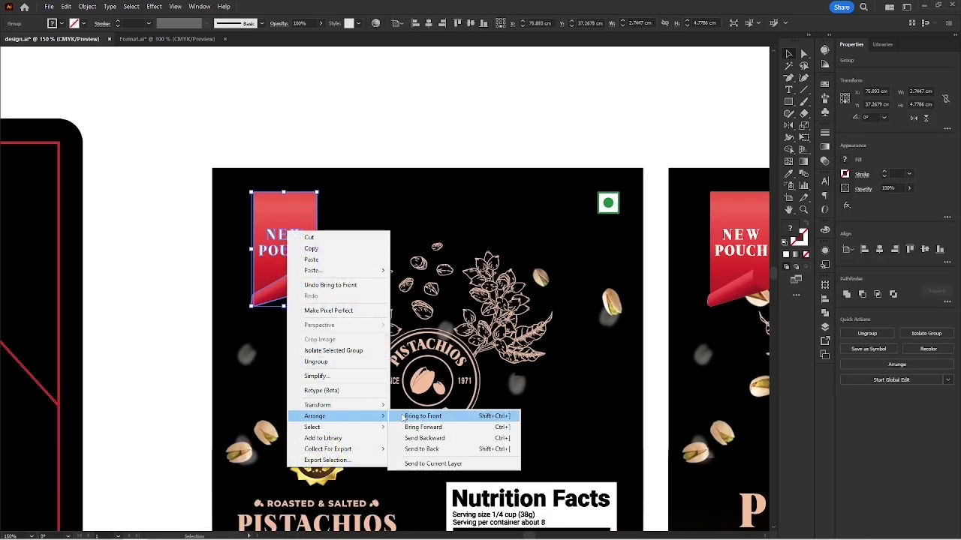
click(432, 418)
click(340, 124)
scroll(339, 124, down, 4)
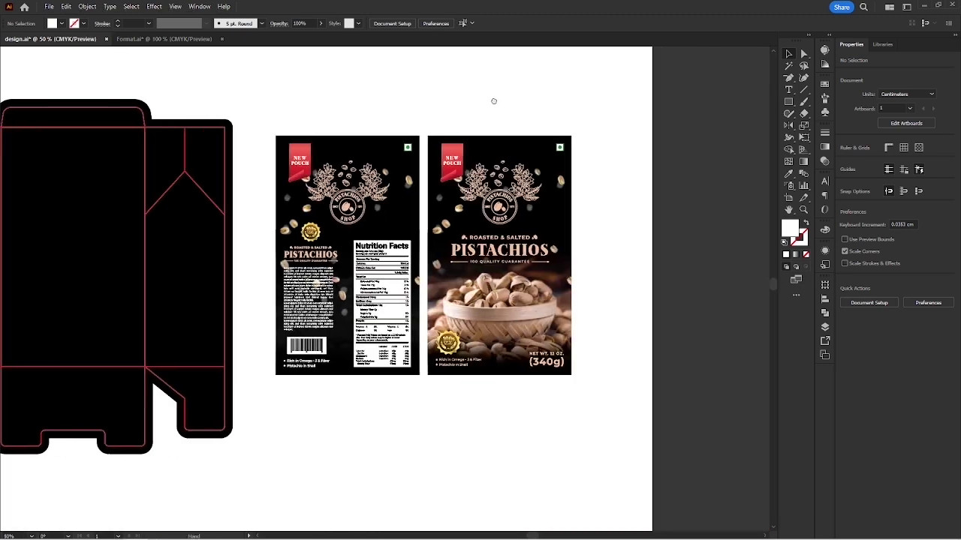
Align the front panel's NEW POUCH ribbon flush with the top edge of its black background.
drag(376, 425, 441, 217)
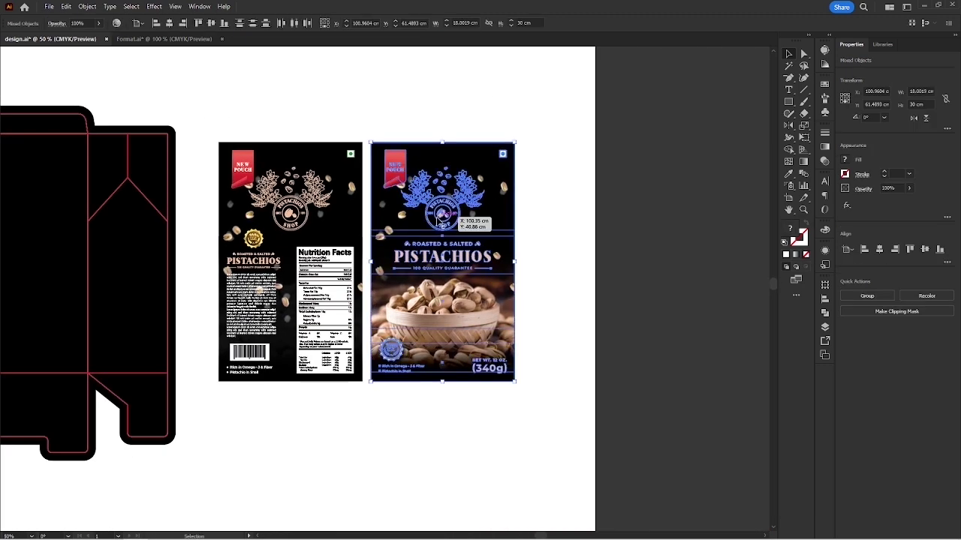
drag(334, 122, 553, 148)
click(619, 147)
click(617, 189)
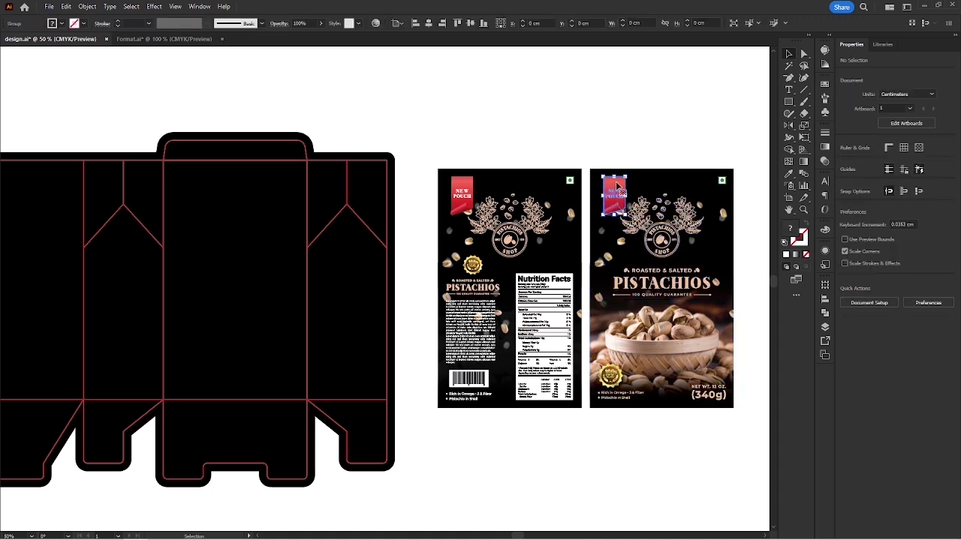
shift+click(652, 182)
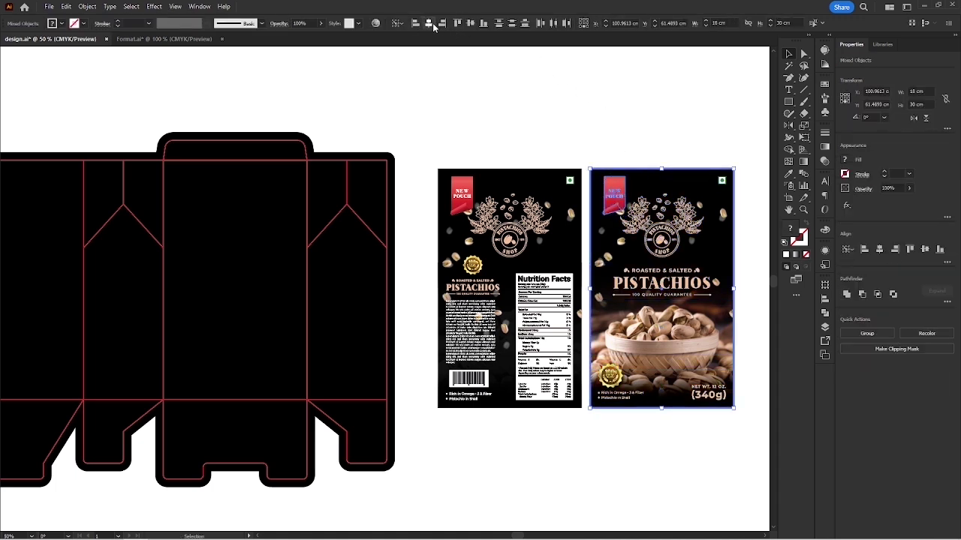
click(480, 143)
Align the back panel's NEW POUCH ribbon flush with the top edge of its black background.
click(463, 187)
shift+click(501, 186)
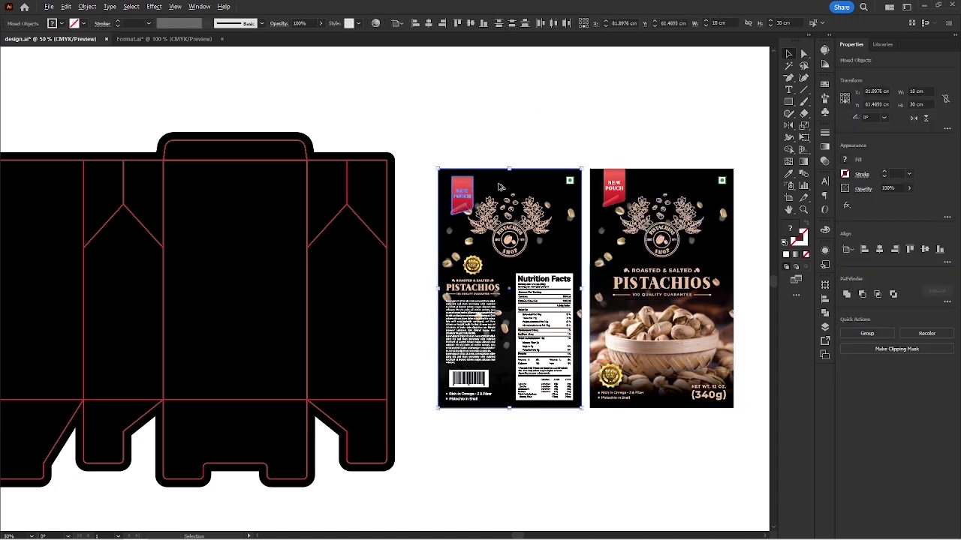
click(457, 23)
scroll(590, 120, right, 3)
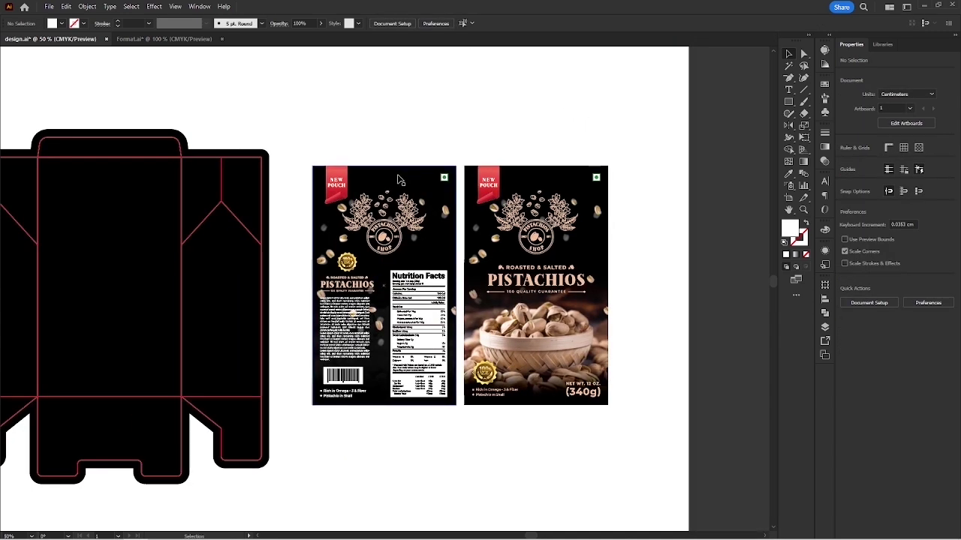
click(398, 180)
click(533, 133)
Group all of the front panel's artwork into one object.
drag(527, 143, 495, 141)
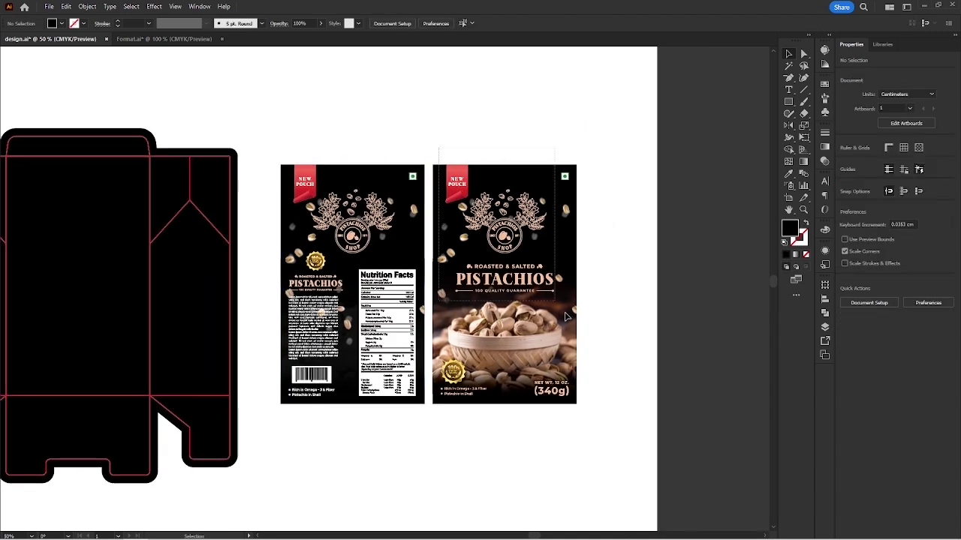
drag(621, 426, 622, 427)
right_click(498, 271)
click(537, 394)
click(503, 450)
Move the grouped front panel onto the dieline's main face with the top flap above it.
drag(496, 467, 759, 452)
drag(730, 205, 306, 200)
click(480, 68)
scroll(365, 113, up, 2)
drag(368, 112, 505, 178)
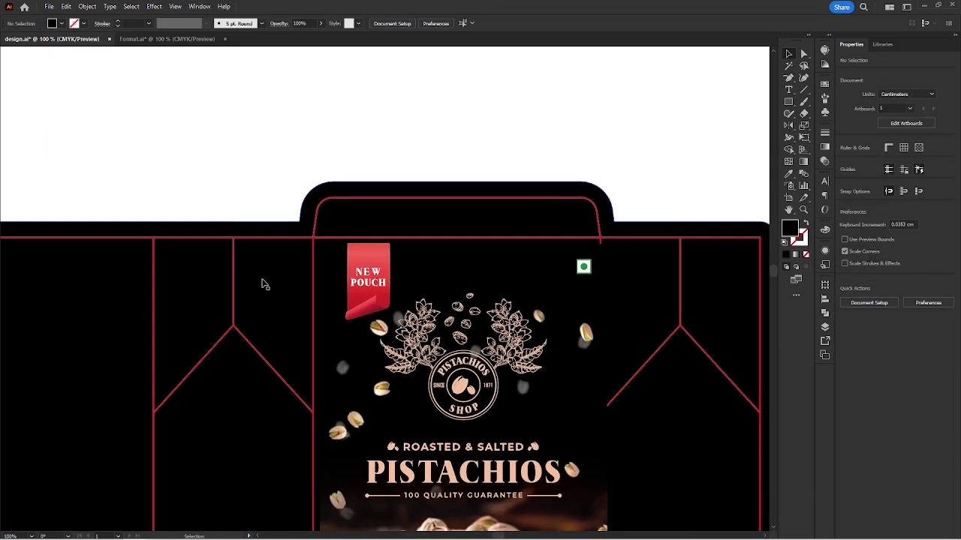
Change the dieline's cut and fold lines to a white 1 pt stroke.
click(280, 243)
click(844, 173)
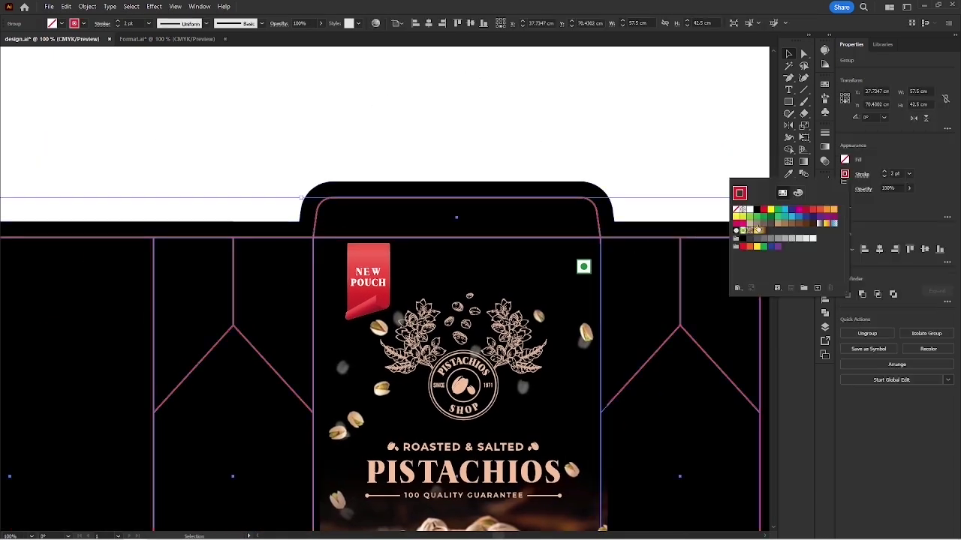
click(740, 193)
click(885, 176)
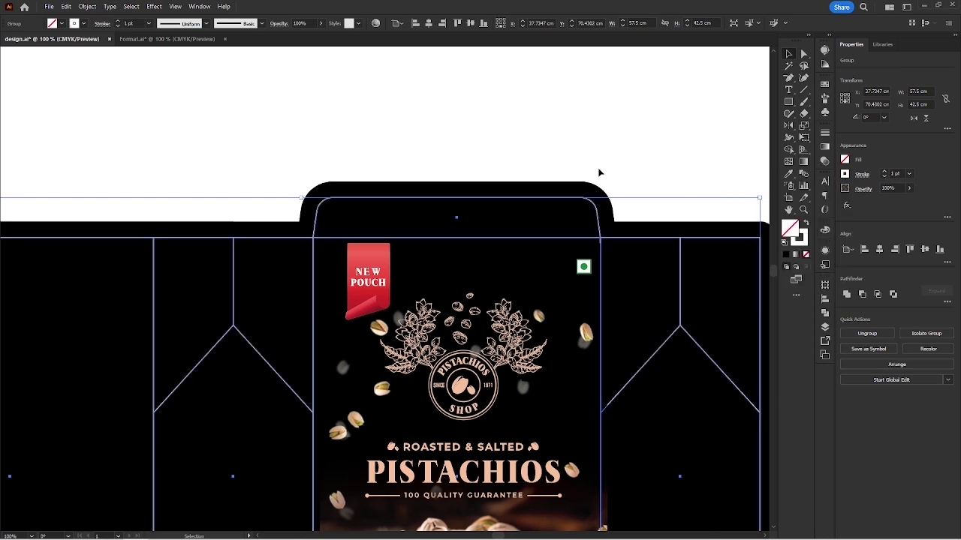
click(594, 172)
Snap the front panel group precisely to the fold lines of the dieline's front face.
drag(518, 176, 459, 155)
scroll(261, 246, up, 3)
mouse_move(270, 198)
mouse_down()
mouse_move(287, 240)
mouse_move(277, 220)
mouse_move(274, 237)
mouse_up()
scroll(279, 237, down, 4)
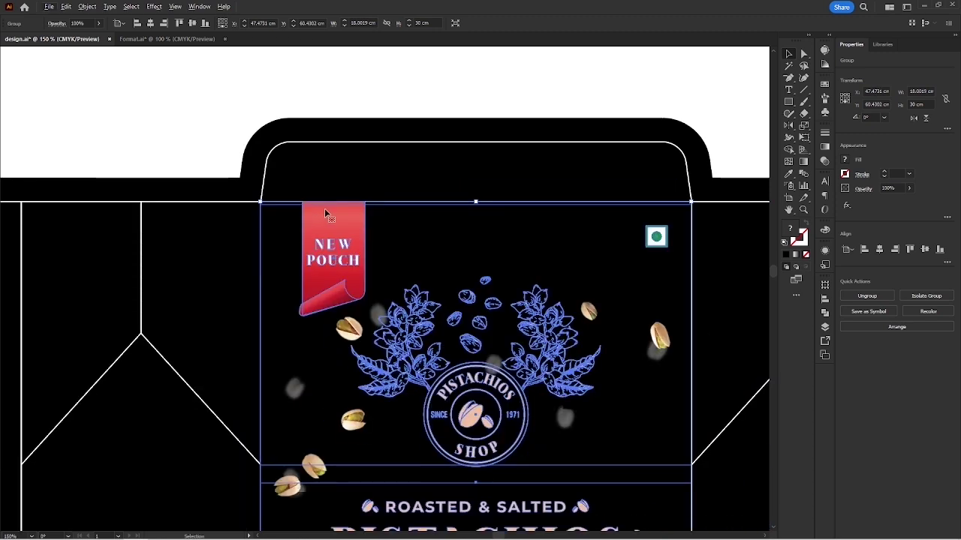
click(675, 86)
scroll(391, 104, right, 5)
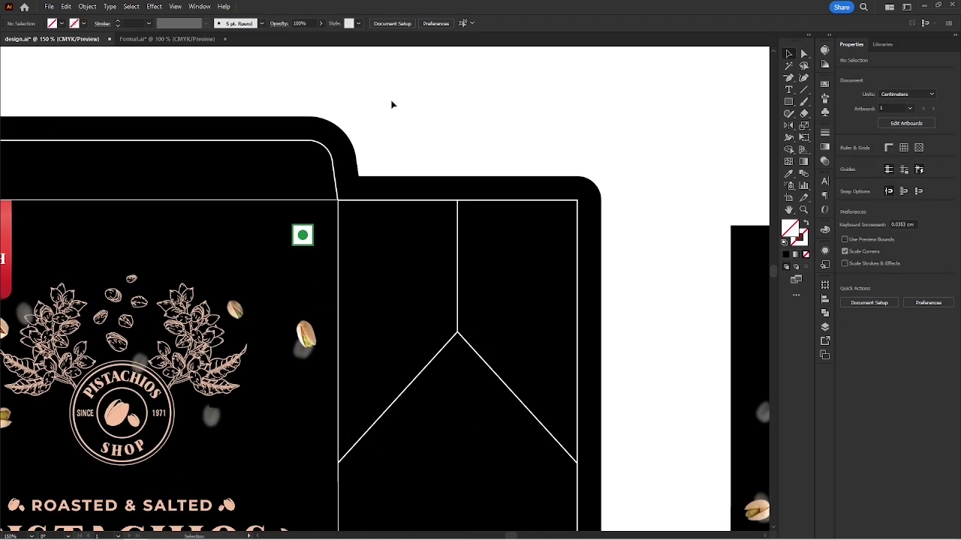
click(403, 204)
click(399, 143)
scroll(398, 144, down, 4)
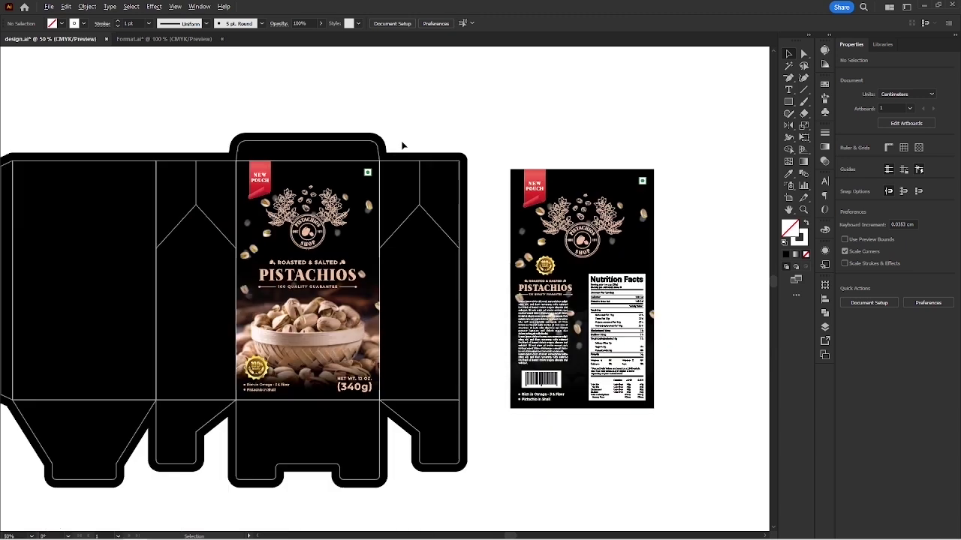
scroll(550, 137, left, 4)
drag(687, 216, 263, 217)
key(ctrl+z)
click(674, 130)
Group all of the back panel's artwork into one object.
scroll(674, 131, right, 3)
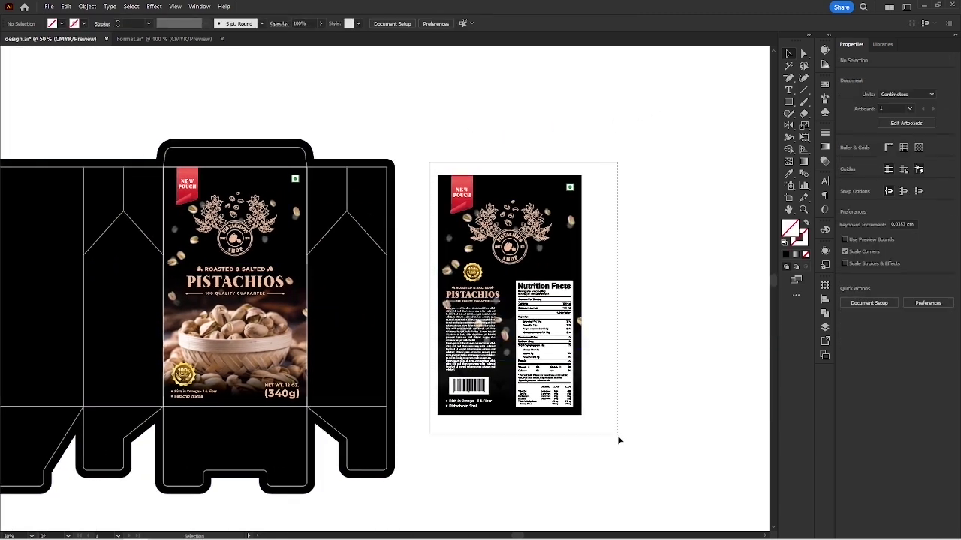
drag(618, 436, 618, 436)
right_click(560, 126)
click(593, 248)
click(482, 147)
Move the back panel group onto the dieline's face beside the glue flap and snap it to the fold lines.
drag(482, 148, 647, 171)
drag(647, 214, 148, 216)
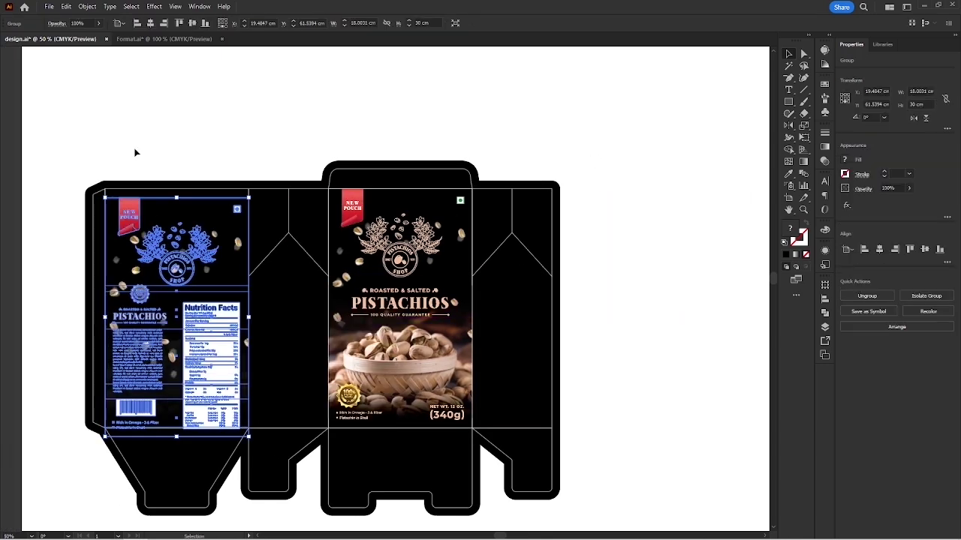
click(135, 152)
drag(129, 152, 247, 172)
scroll(240, 215, up, 4)
drag(242, 243, 242, 207)
click(247, 107)
scroll(247, 107, down, 2)
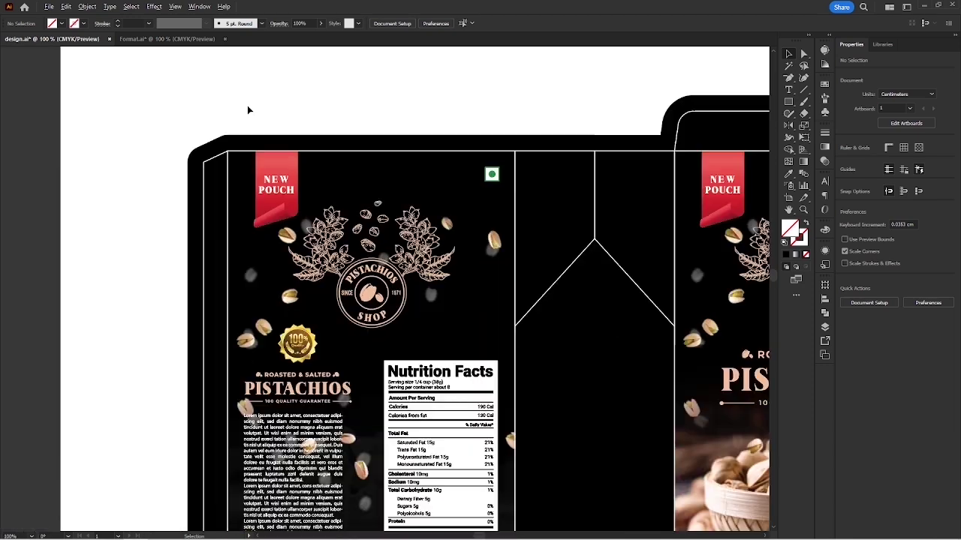
scroll(247, 107, down, 2)
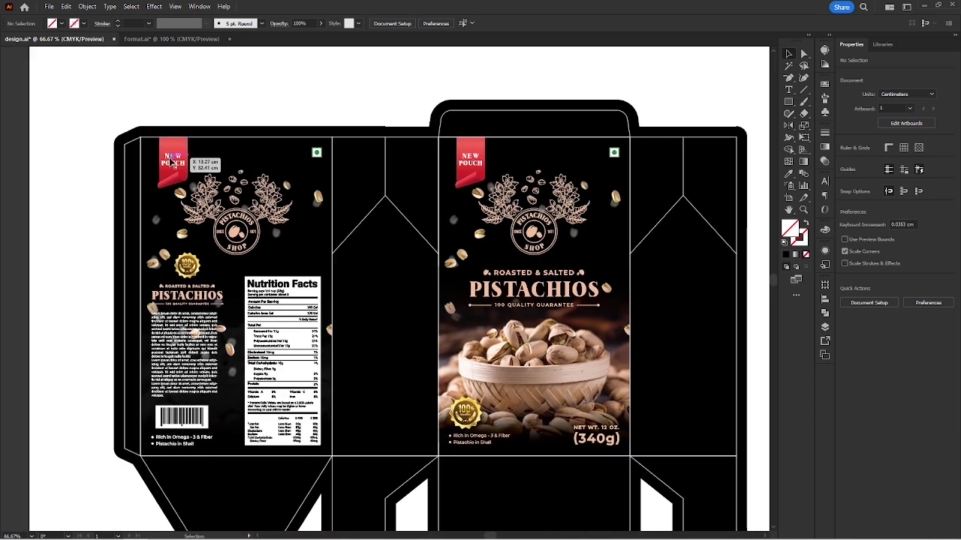
Isolate the back panel group and shift its NEW POUCH ribbon slightly left, closer to the panel's side margin.
click(172, 161)
double_click(172, 160)
click(172, 161)
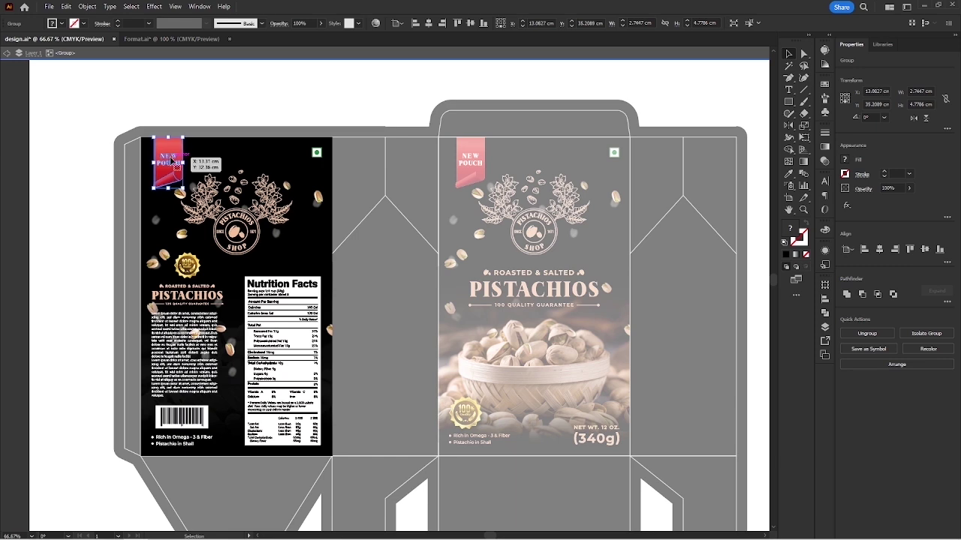
double_click(328, 68)
drag(362, 86, 267, 106)
Isolate the front panel group and shift its NEW POUCH ribbon slightly left to match the back panel's ribbon.
click(379, 178)
double_click(380, 179)
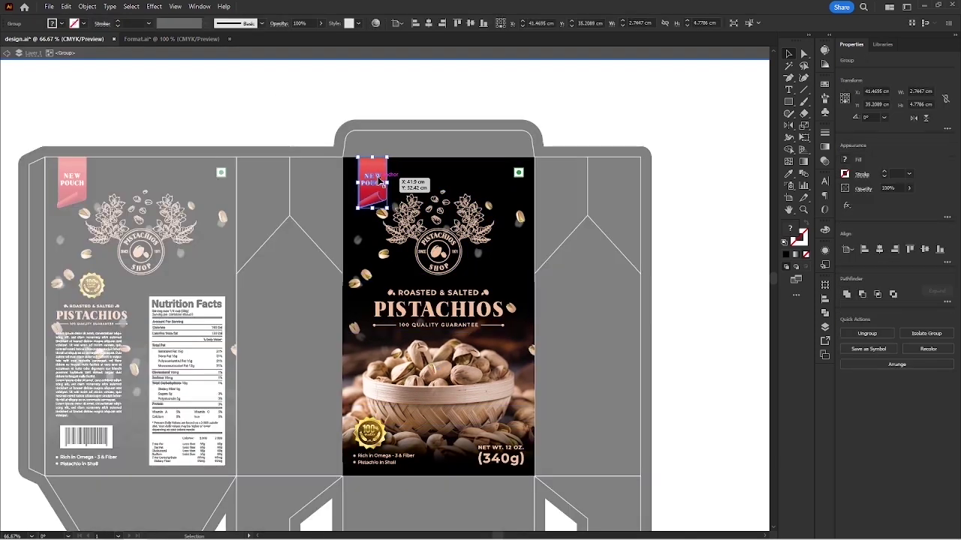
click(269, 110)
double_click(268, 107)
drag(268, 107, 269, 78)
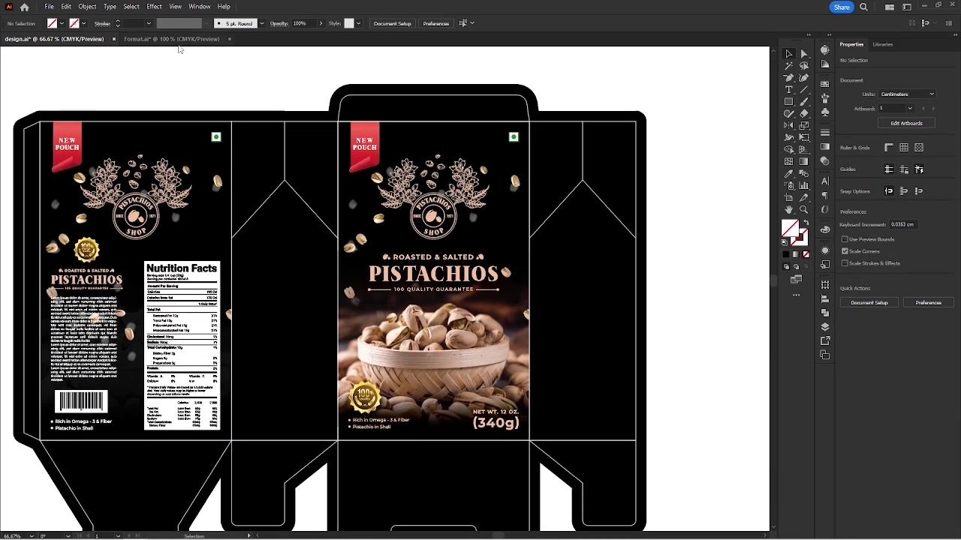
Copy the orange-to-yellow gradient rectangle from Format.ai into design.ai, placing it beside the dieline.
click(177, 40)
drag(297, 152, 483, 304)
click(428, 191)
drag(424, 186, 415, 318)
scroll(415, 317, up, 3)
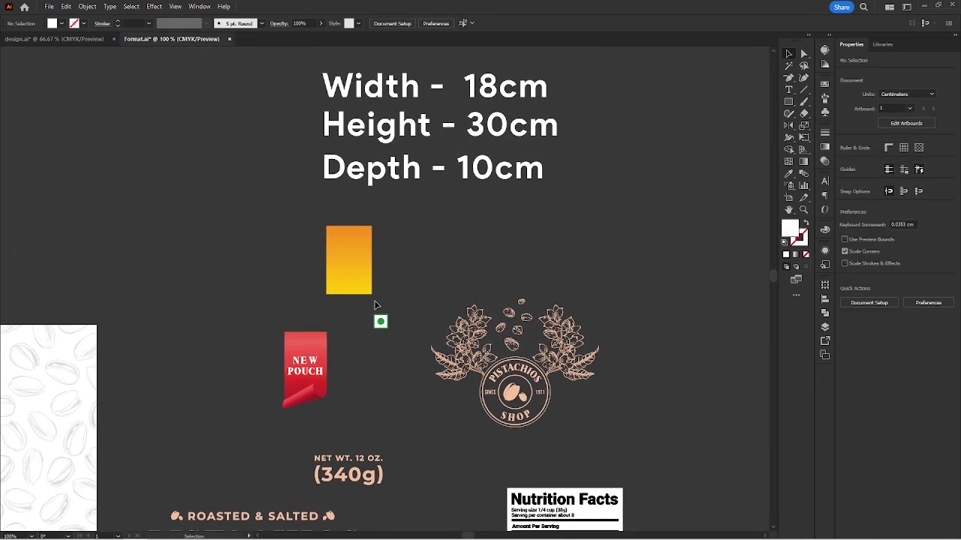
scroll(395, 275, up, 2)
click(346, 265)
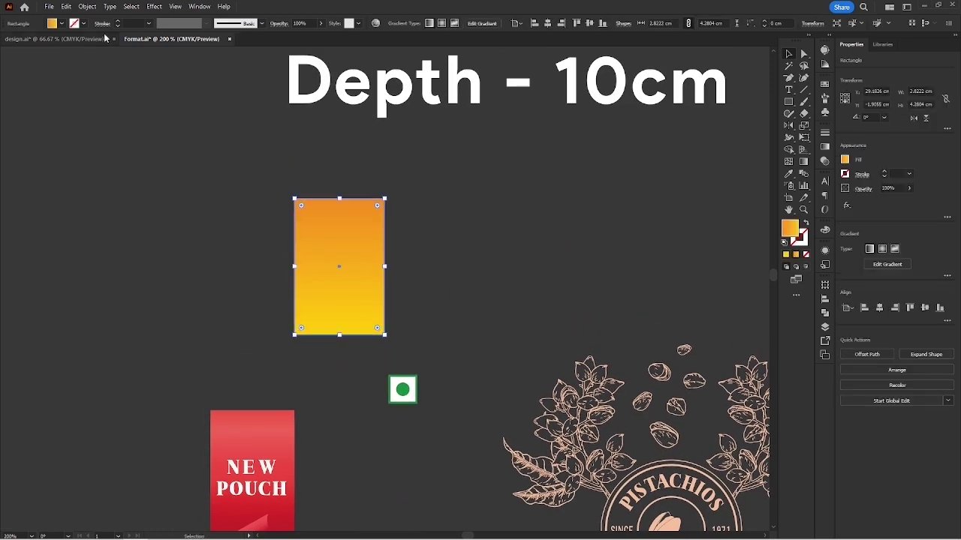
click(75, 39)
click(420, 224)
Isolate the dieline group, copy the side panel beside the front face with its bottom flap, and paste them outside the dieline.
scroll(360, 213, left, 3)
click(381, 238)
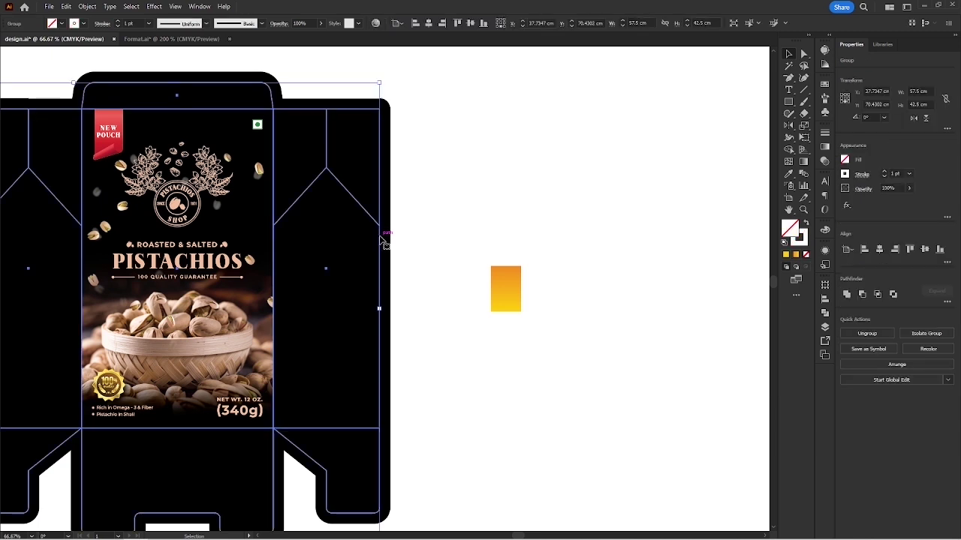
double_click(385, 240)
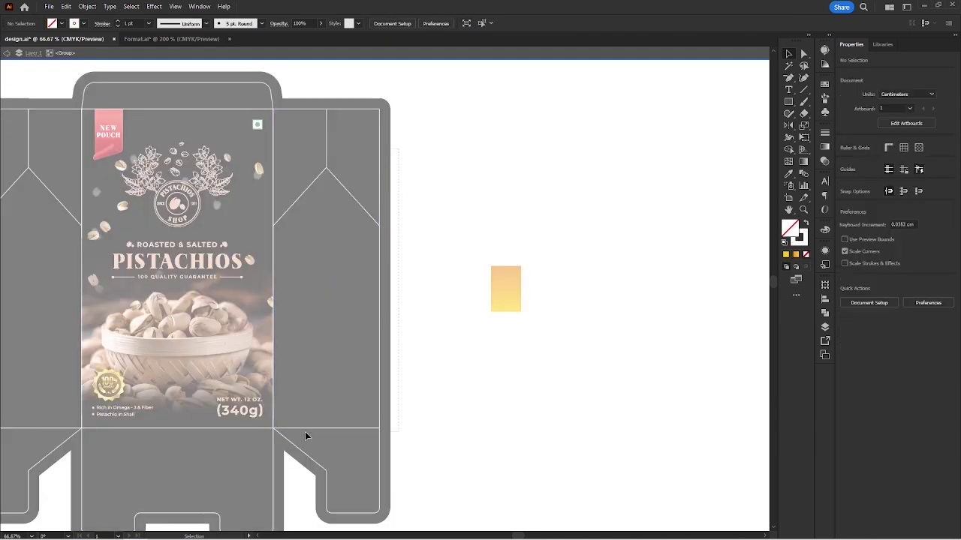
drag(305, 432, 423, 376)
right_click(378, 254)
click(429, 273)
scroll(450, 345, right, 5)
key(ctrl+v)
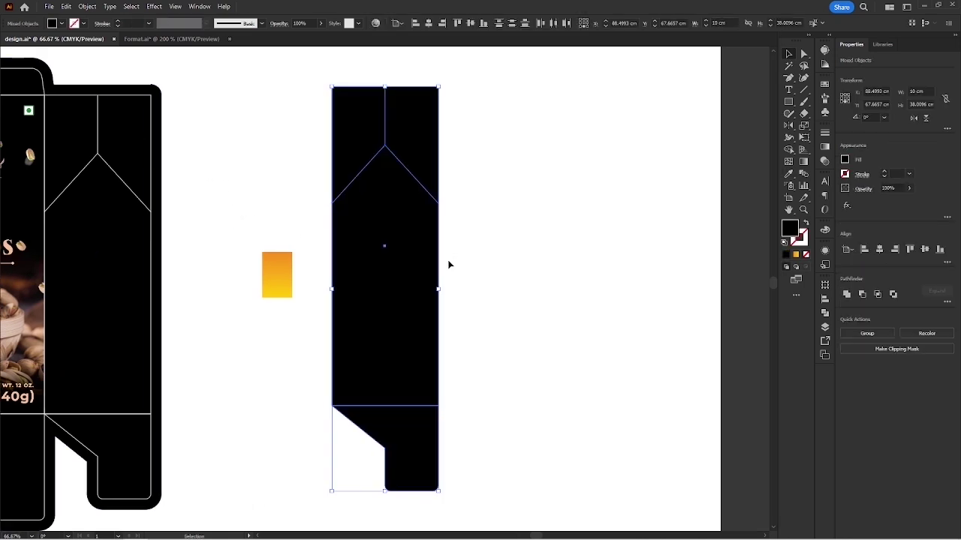
Unite the copied side panel and bottom flap shapes, removing the inner fold lines.
click(846, 294)
click(510, 281)
scroll(503, 279, left, 1)
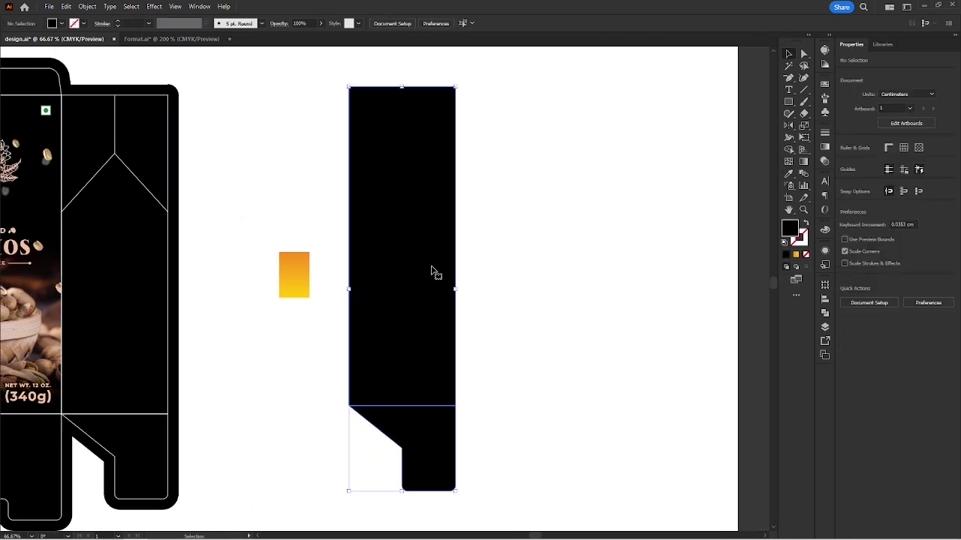
click(432, 271)
Close the hairline gap at the right end of the panel-to-flap seam by snapping the corner anchors together.
scroll(429, 424, up, 9)
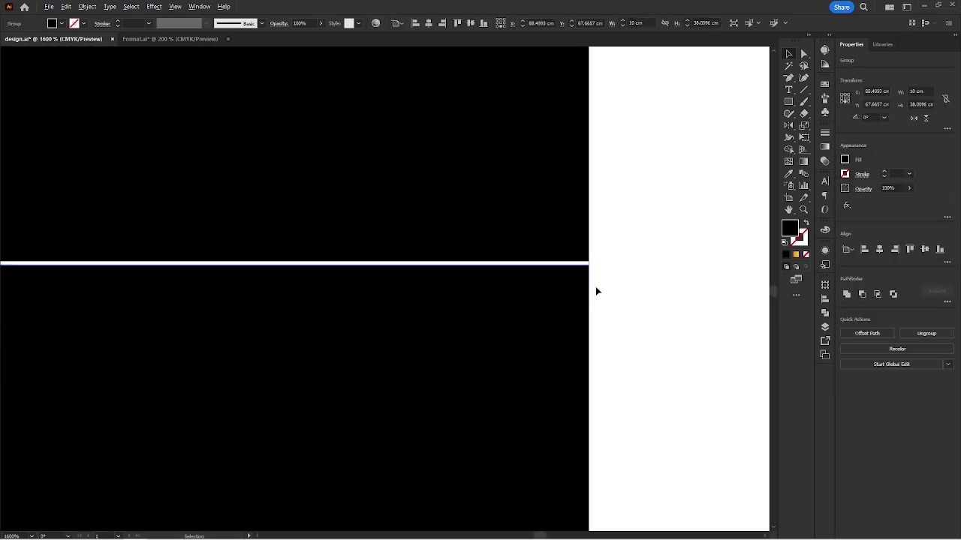
scroll(597, 291, up, 2)
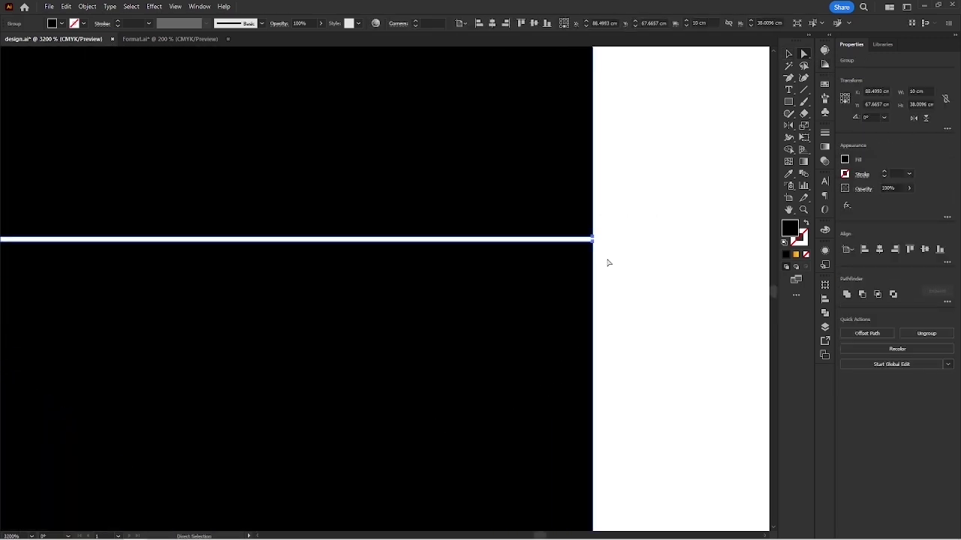
click(609, 262)
drag(592, 242, 593, 238)
click(626, 252)
scroll(627, 251, down, 1)
drag(103, 251, 521, 237)
Close the hairline gap at the left end of the panel-to-flap seam by snapping its corner anchors together.
scroll(223, 233, down, 6)
drag(35, 230, 654, 315)
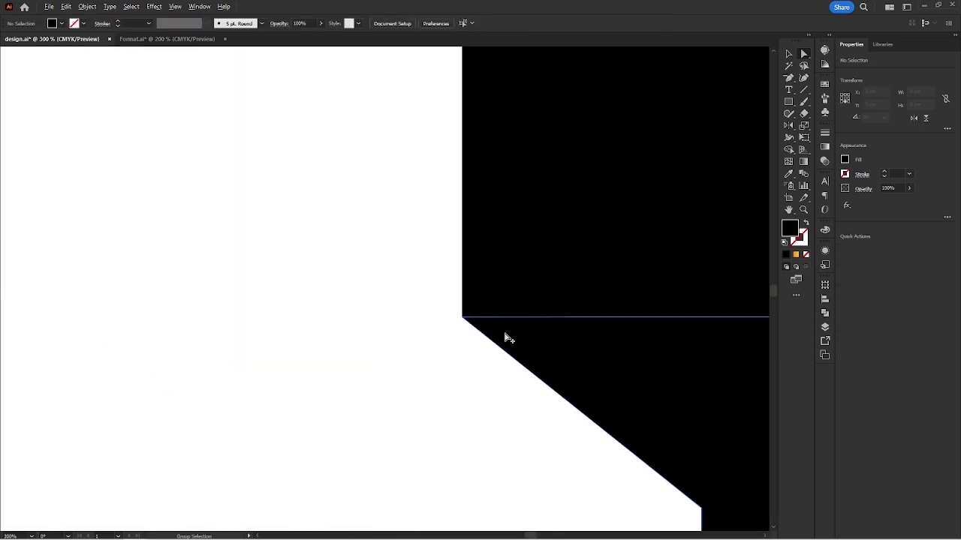
scroll(473, 320, up, 8)
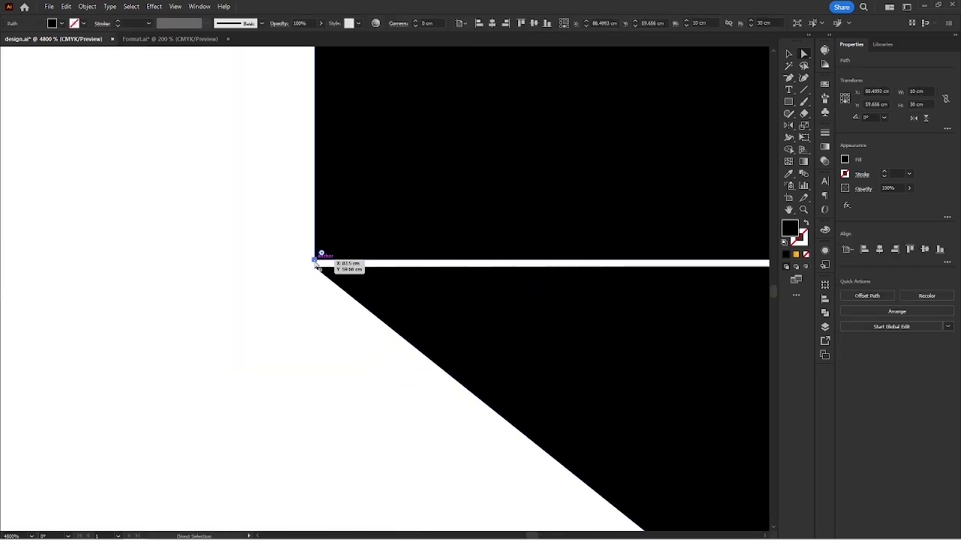
click(316, 260)
drag(315, 266, 316, 267)
click(290, 319)
Merge the copied side panel and its bottom flap into one continuous path.
key(v)
scroll(289, 318, down, 4)
drag(295, 362, 372, 273)
scroll(354, 280, down, 10)
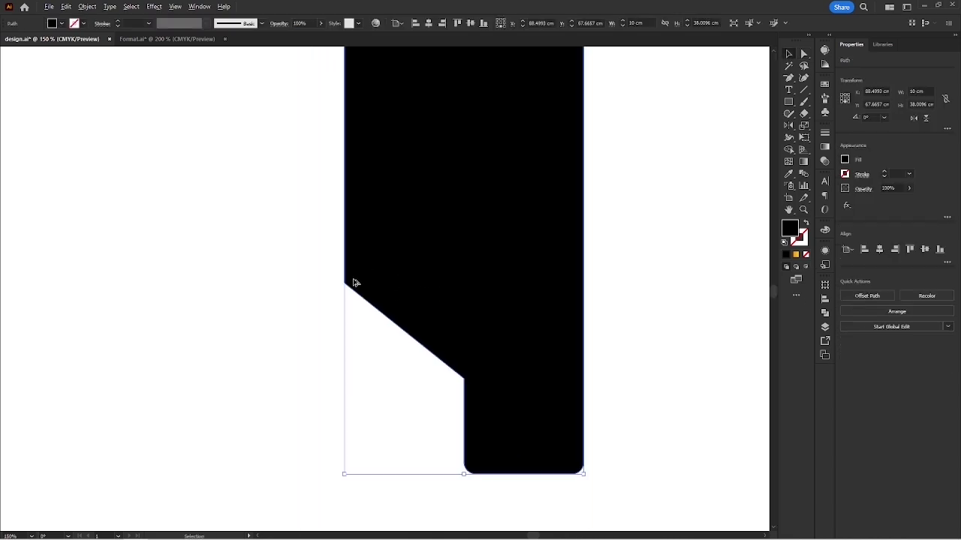
click(466, 251)
drag(281, 268, 296, 313)
scroll(296, 313, up, 3)
drag(349, 276, 333, 322)
scroll(332, 322, down, 1)
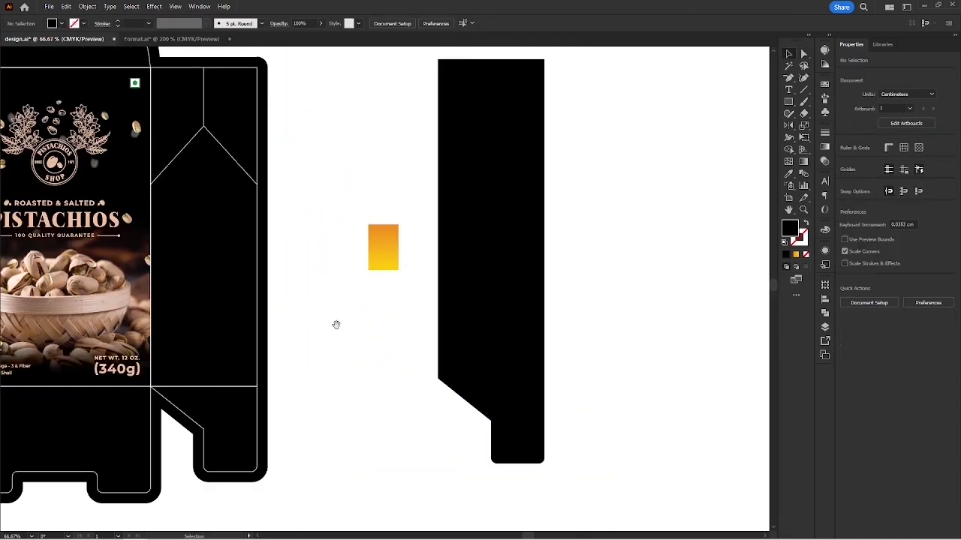
Fill the merged side panel with the sampled gradient, running from orange at its upper edge to yellow at the flap.
click(476, 337)
click(407, 293)
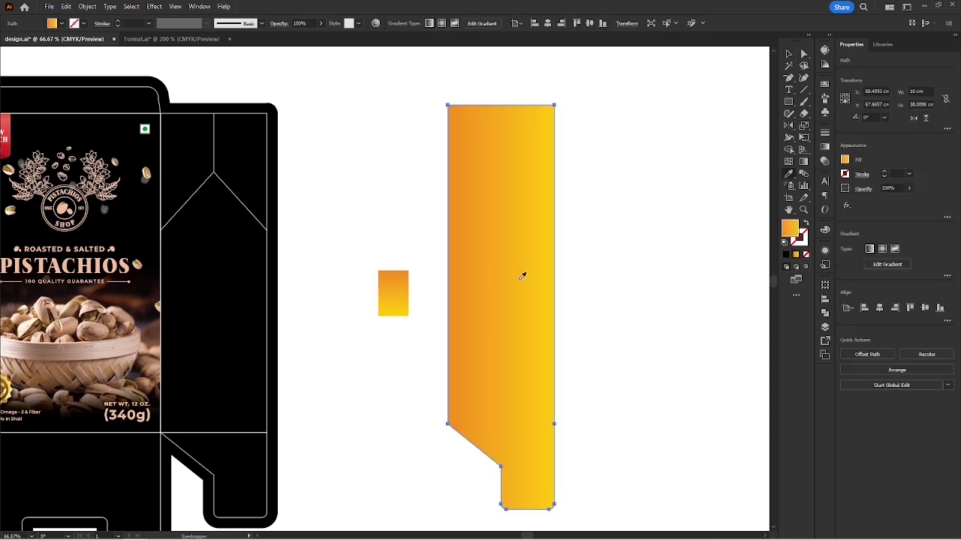
key(g)
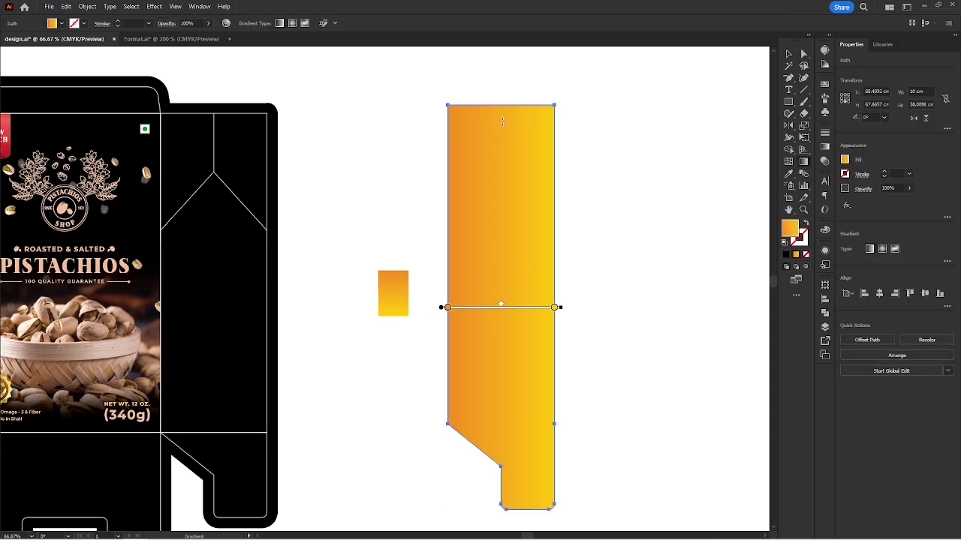
mouse_move(495, 105)
mouse_down()
mouse_move(496, 293)
mouse_move(519, 497)
mouse_up()
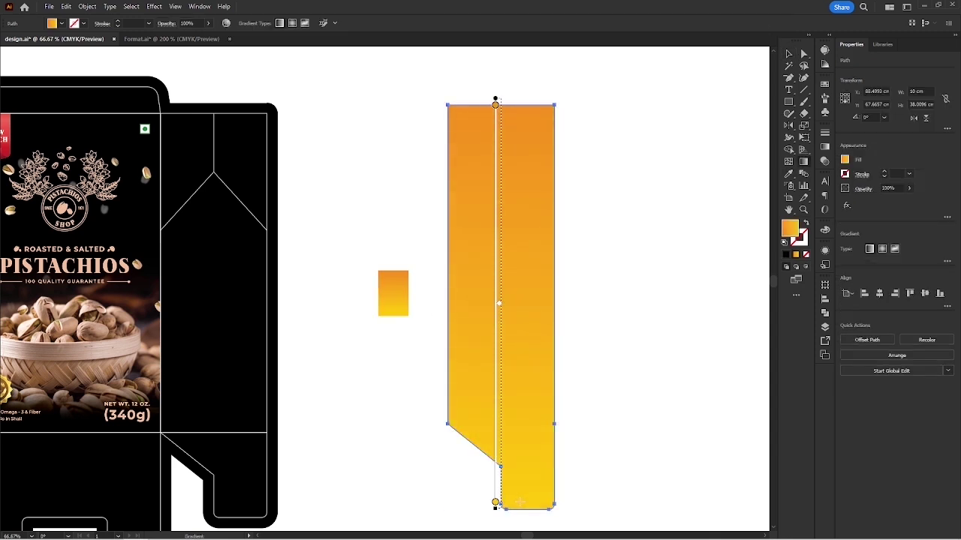
key(v)
click(603, 253)
scroll(602, 253, down, 1)
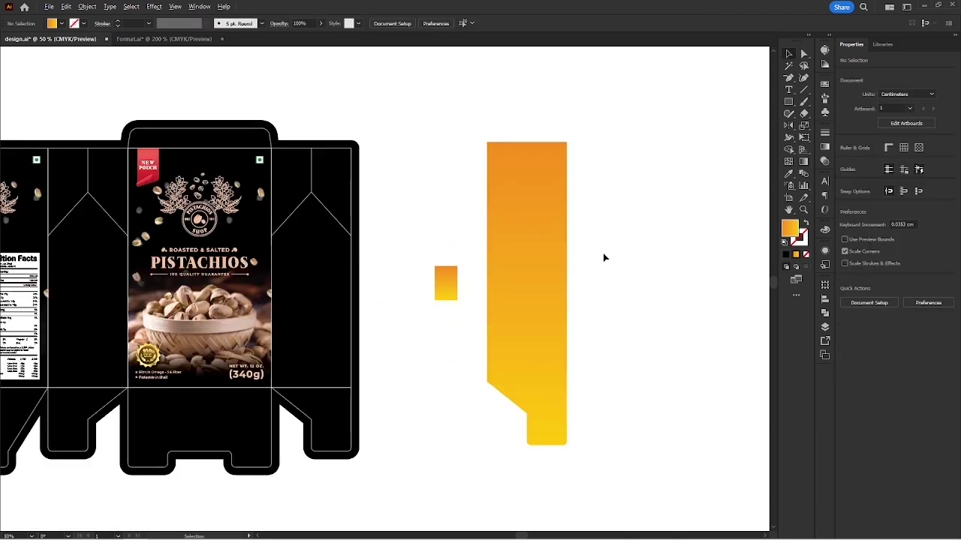
Delete the sample gradient rectangle and snap the gradient panel onto the dieline's side panel beside the front face.
scroll(602, 253, left, 4)
click(489, 277)
key(Delete)
drag(471, 232, 515, 235)
drag(631, 179, 419, 183)
alt+scroll(439, 159, up, 9)
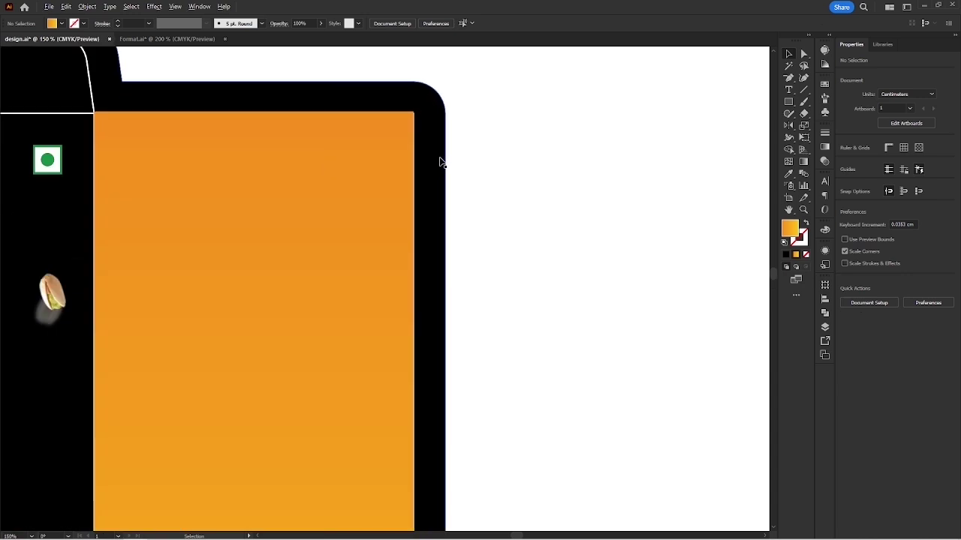
scroll(385, 255, up, 1)
drag(446, 250, 446, 256)
alt+scroll(437, 232, down, 8)
click(450, 209)
drag(451, 209, 442, 97)
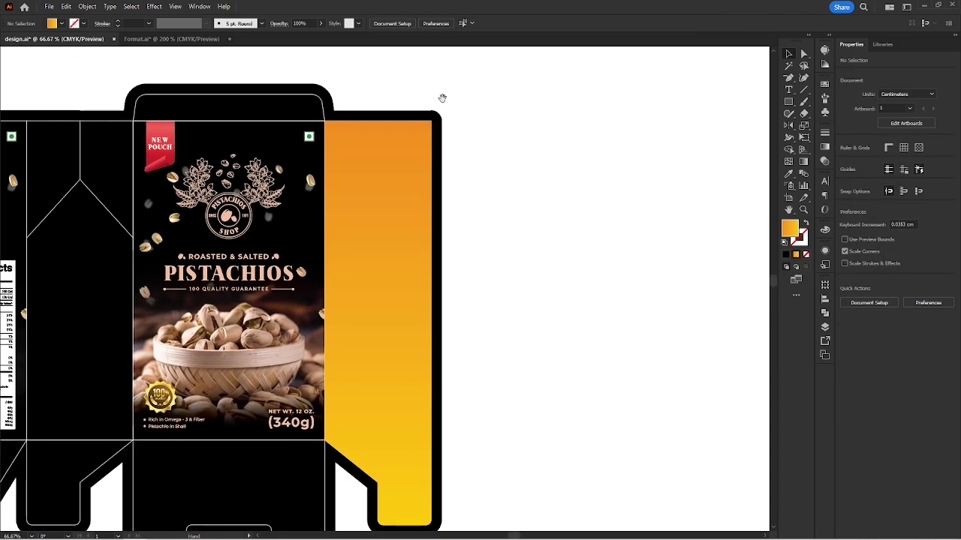
Duplicate the gradient side panel into the empty area beside the dieline.
alt+scroll(501, 262, down, 1)
drag(515, 262, 228, 262)
drag(145, 262, 297, 263)
click(364, 262)
Copy the pistachio pattern image from Format.ai and paste it into design.ai near the duplicated gradient panel.
click(164, 38)
drag(309, 370, 318, 257)
alt+scroll(320, 252, down, 5)
click(276, 289)
drag(240, 300, 372, 317)
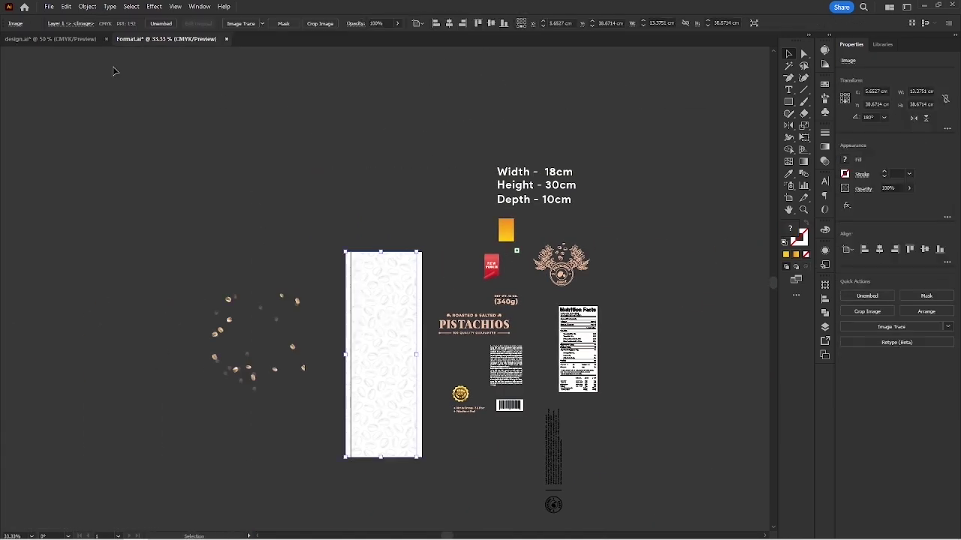
click(69, 39)
key(ctrl+v)
scroll(381, 311, up, 1)
drag(364, 289, 328, 306)
Align the centres of the duplicated gradient panel and the pistachio pattern image.
drag(477, 201, 276, 316)
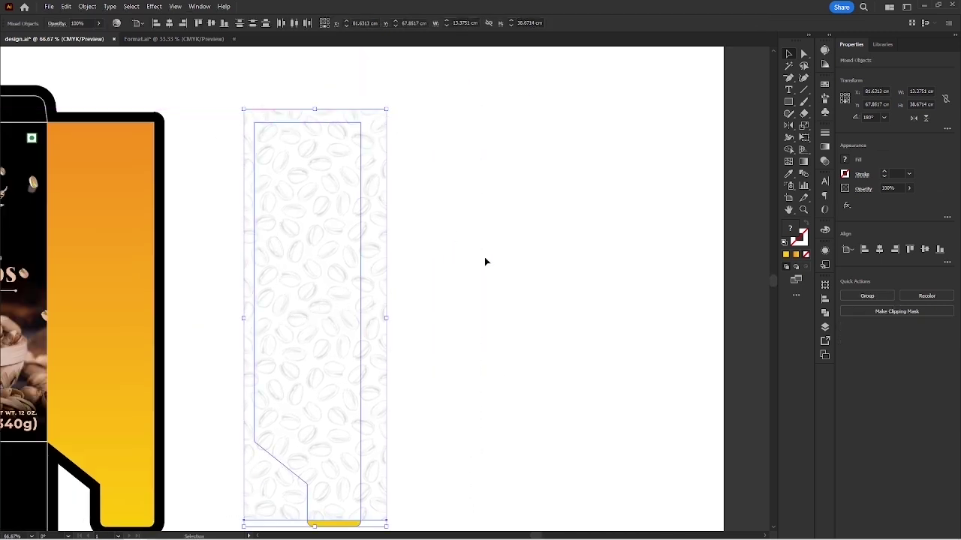
alt+scroll(487, 257, down, 2)
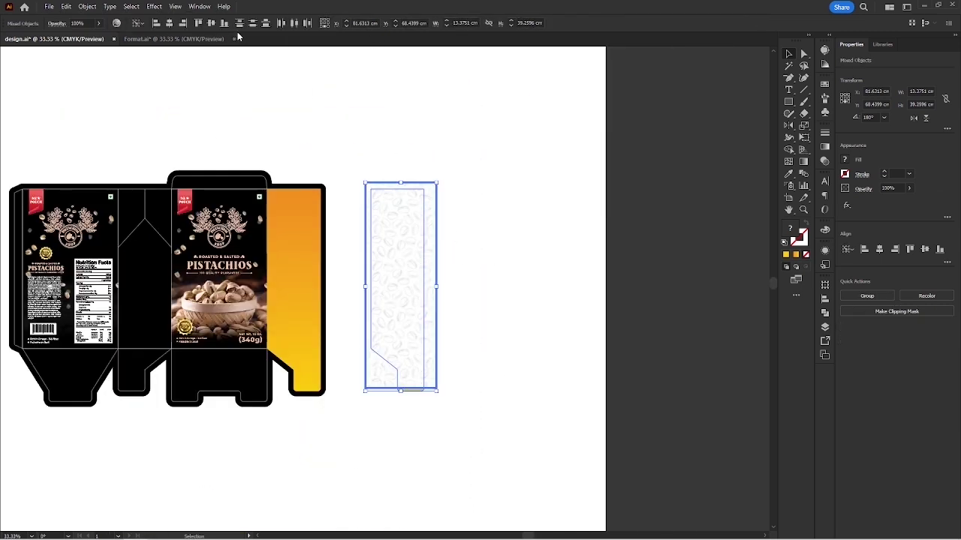
click(423, 297)
scroll(421, 293, up, 2)
drag(514, 206, 319, 305)
right_click(359, 268)
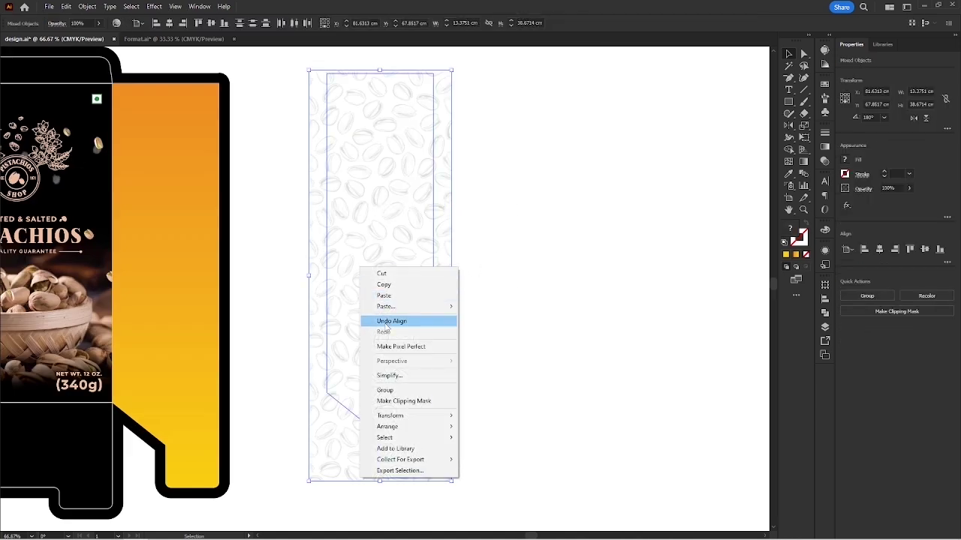
click(565, 314)
Send the pistachio pattern image to the back and clip it to the duplicated panel's shape with a clipping mask.
click(421, 233)
right_click(421, 233)
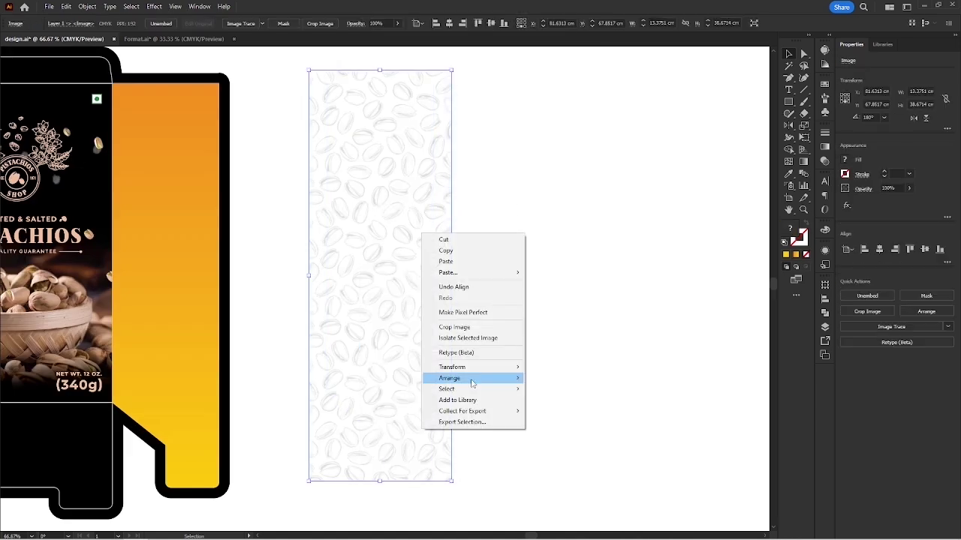
mouse_move(471, 380)
click(556, 411)
click(591, 278)
drag(467, 216, 386, 295)
right_click(388, 288)
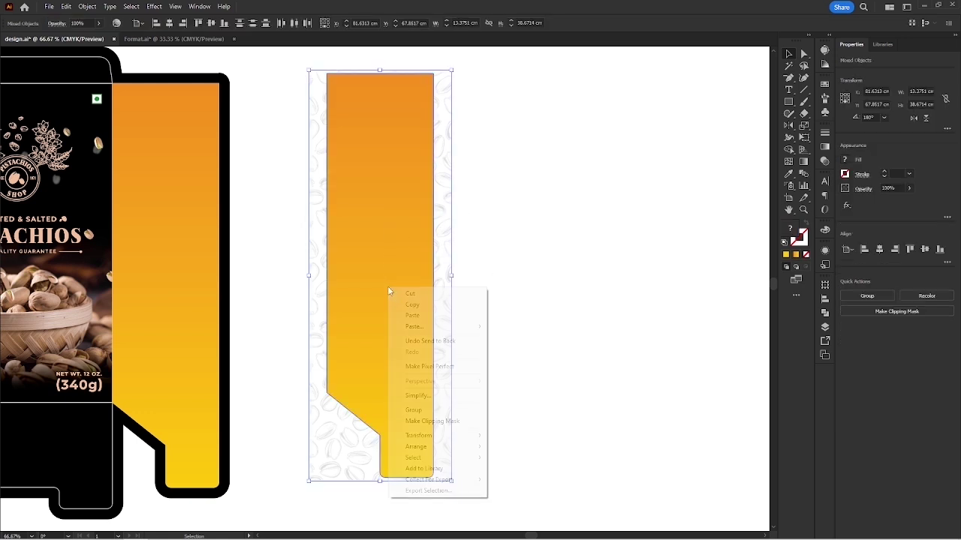
click(432, 421)
click(517, 303)
Align the clipped pistachio pattern exactly over the gradient side panel on the dieline.
drag(452, 251, 499, 253)
click(470, 239)
shift+click(233, 243)
click(225, 25)
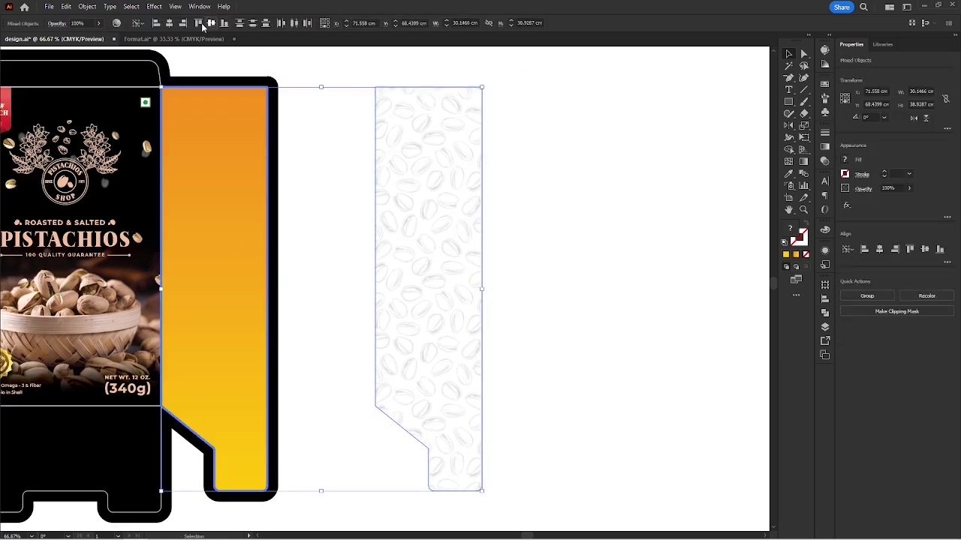
click(171, 23)
Change the clipped pattern's blending mode so only its pistachio outlines show over the orange-to-yellow gradient.
click(356, 218)
drag(217, 234, 366, 249)
click(366, 249)
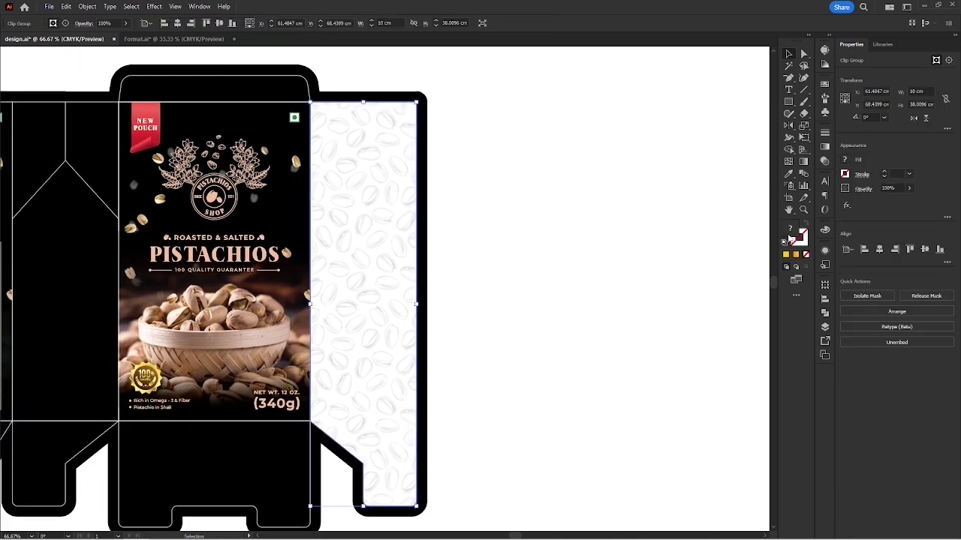
click(863, 189)
click(772, 204)
click(781, 241)
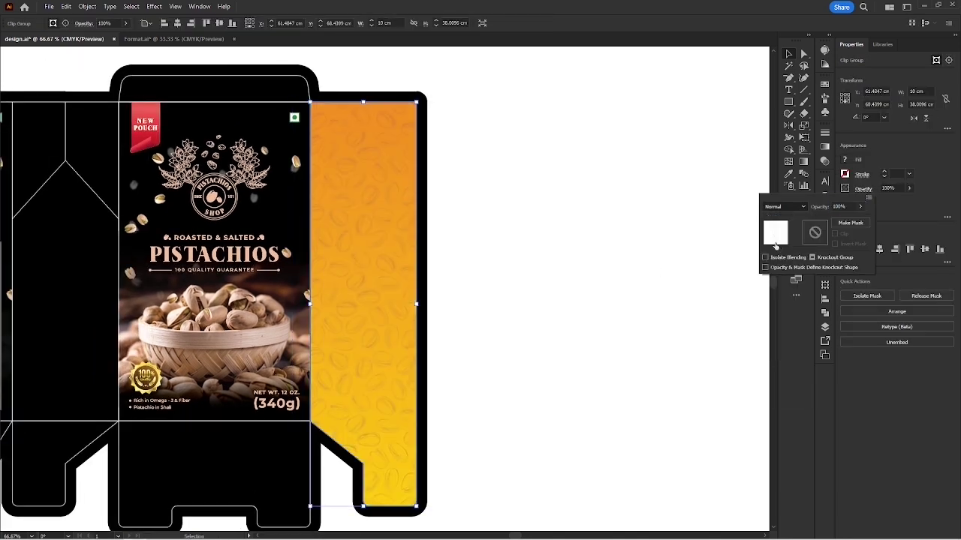
click(566, 255)
Bring the dieline's fold lines in front of the patterned side panel.
scroll(398, 269, left, 2)
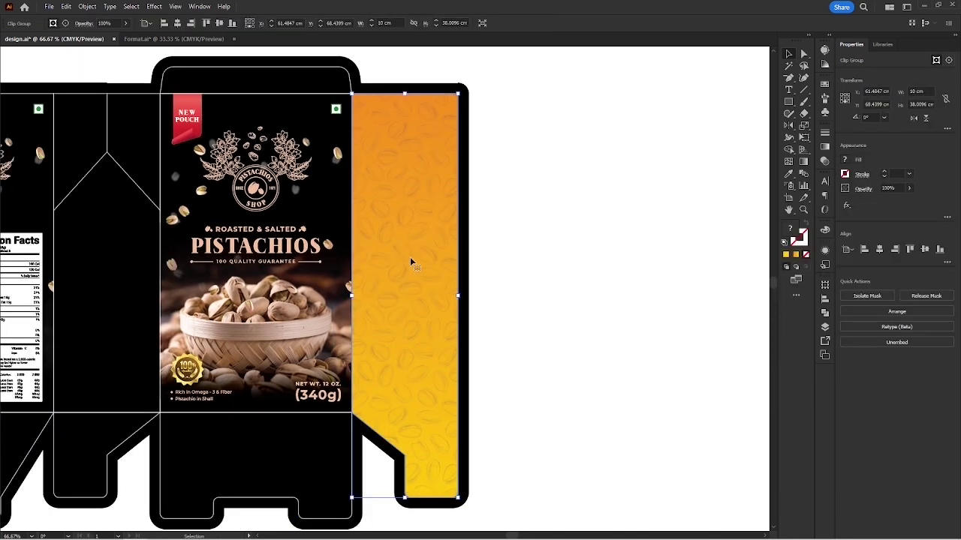
key(ctrl+minus)
key(ctrl+shift+a)
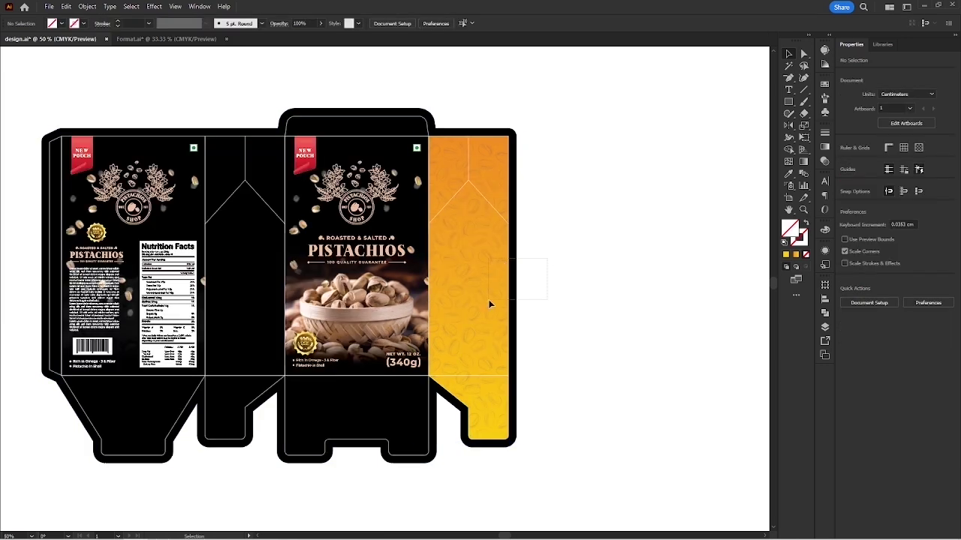
Group the side panel's gradient and pistachio pattern into one object, leaving out the dieline.
key(ctrl+a)
drag(514, 288, 510, 288)
shift+click(424, 375)
right_click(484, 408)
click(509, 451)
Duplicate the patterned side panel group, mirrored horizontally, and snap it onto the side panel between the back and front faces.
scroll(555, 281, left, 2)
drag(532, 262, 310, 268)
click(291, 78)
scroll(278, 120, up, 7)
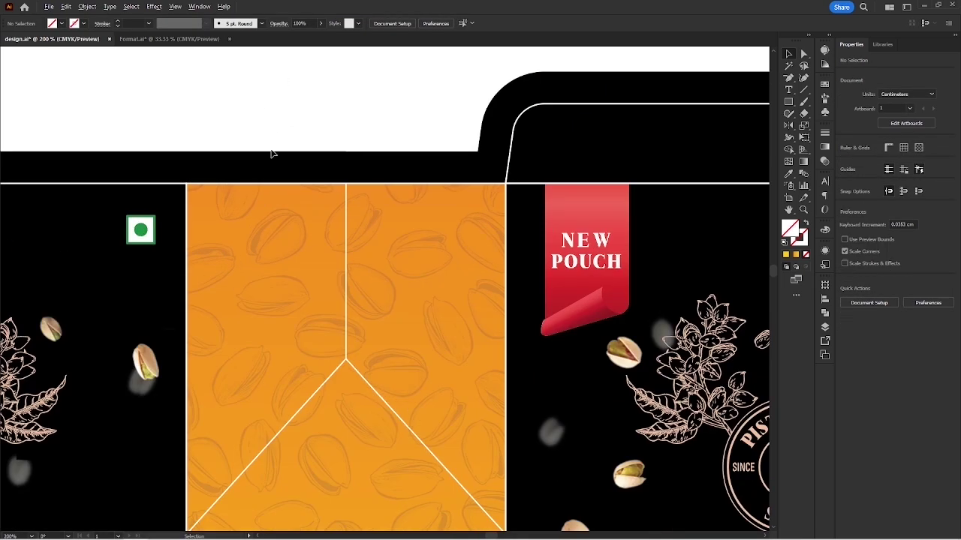
drag(136, 251, 345, 237)
scroll(350, 248, up, 1)
scroll(315, 218, down, 7)
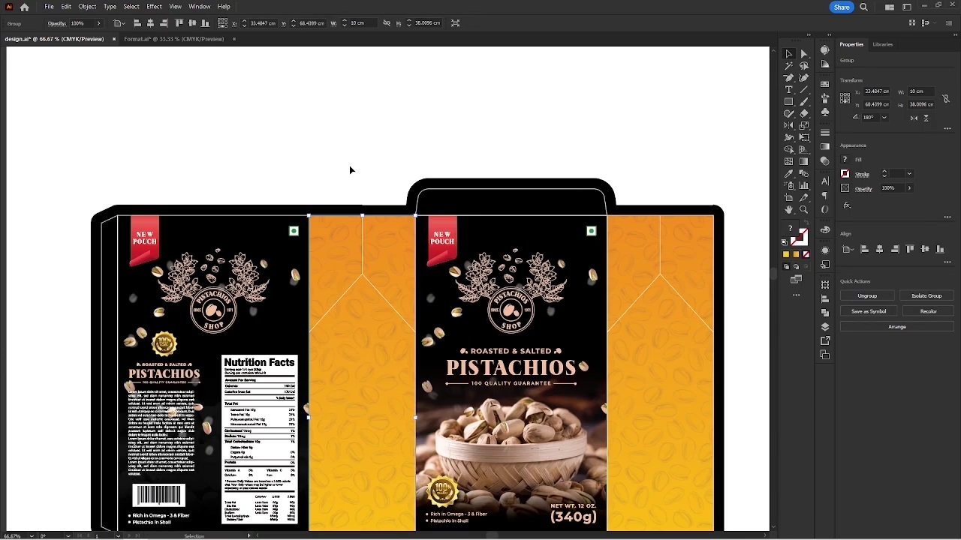
click(348, 167)
Select the entire packaging layout and move it toward the centre of the artboard.
scroll(353, 162, down, 1)
drag(364, 158, 327, 85)
scroll(327, 88, down, 1)
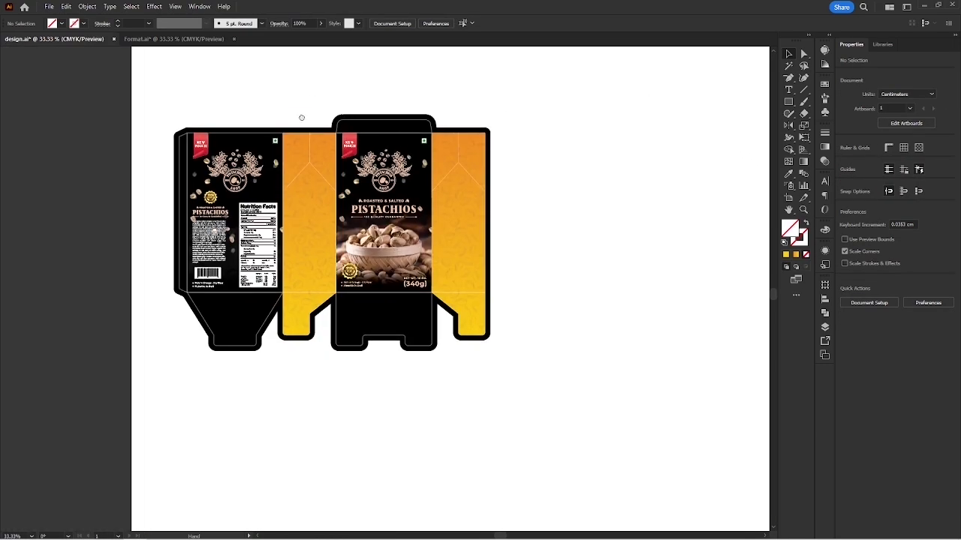
scroll(193, 159, down, 1)
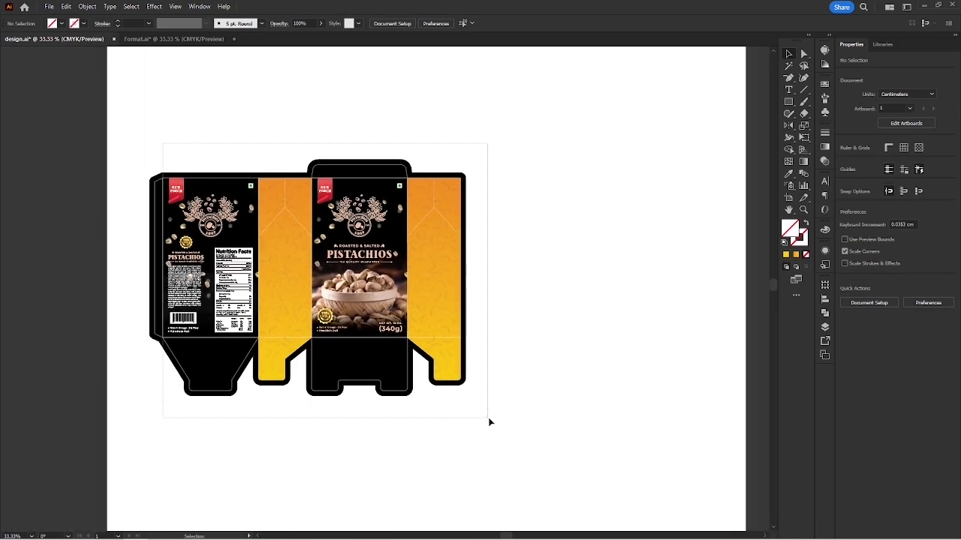
drag(488, 422, 488, 423)
drag(387, 281, 734, 295)
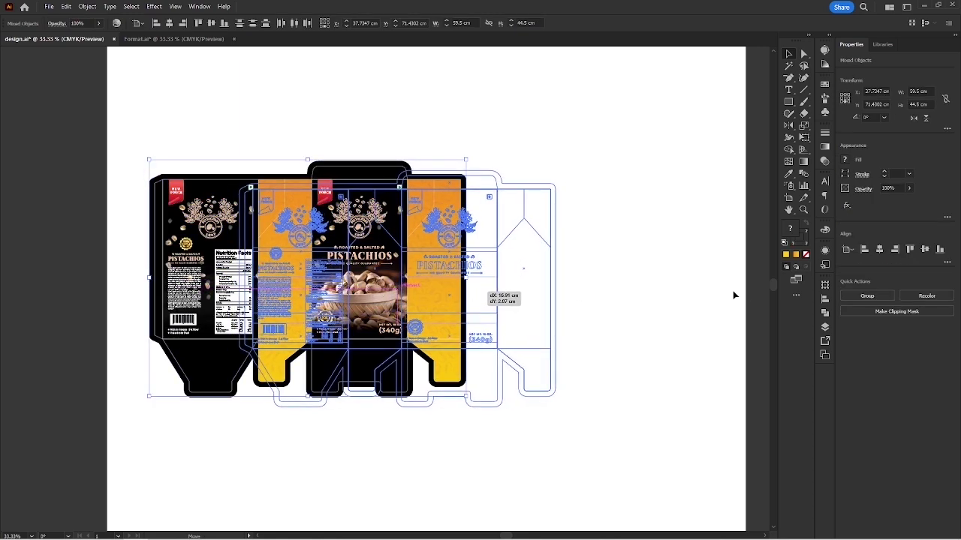
click(732, 294)
scroll(532, 293, up, 1)
mouse_move(623, 283)
mouse_down()
mouse_move(647, 277)
mouse_move(636, 280)
mouse_up()
drag(655, 235, 661, 235)
drag(444, 285, 421, 275)
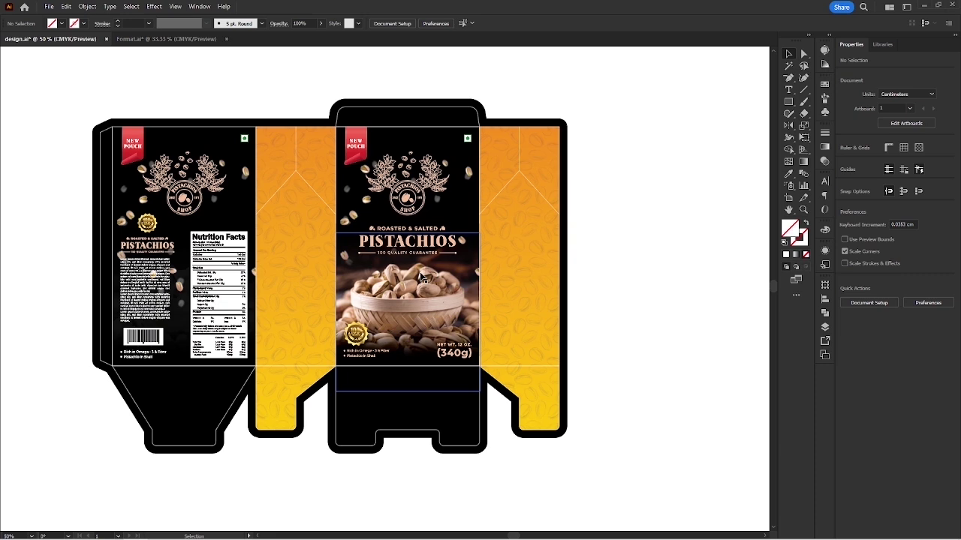
Copy the vertical text and round logo group from the Format.ai document and paste it into the packaging design.
scroll(422, 279, down, 2)
click(217, 39)
click(355, 366)
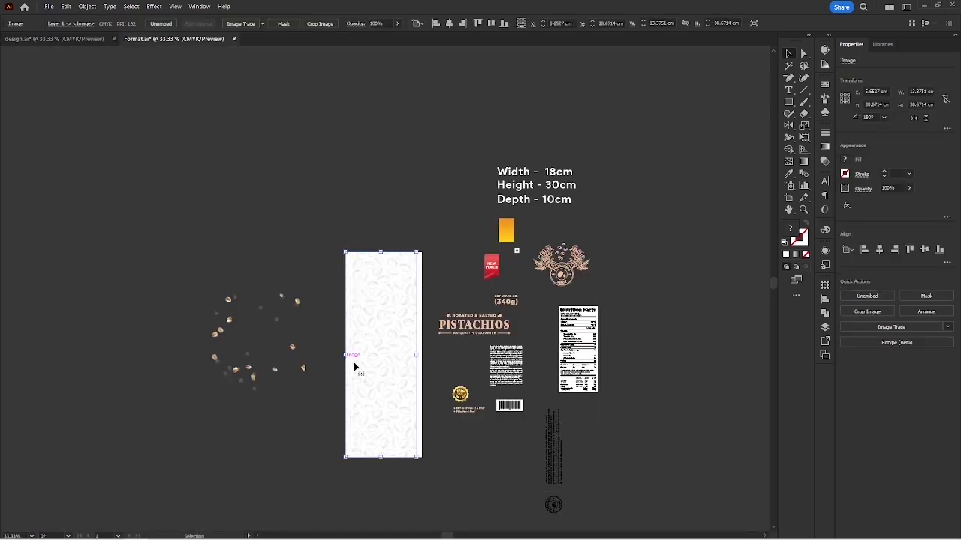
drag(467, 412, 360, 358)
click(396, 407)
scroll(397, 409, up, 2)
drag(477, 406, 272, 271)
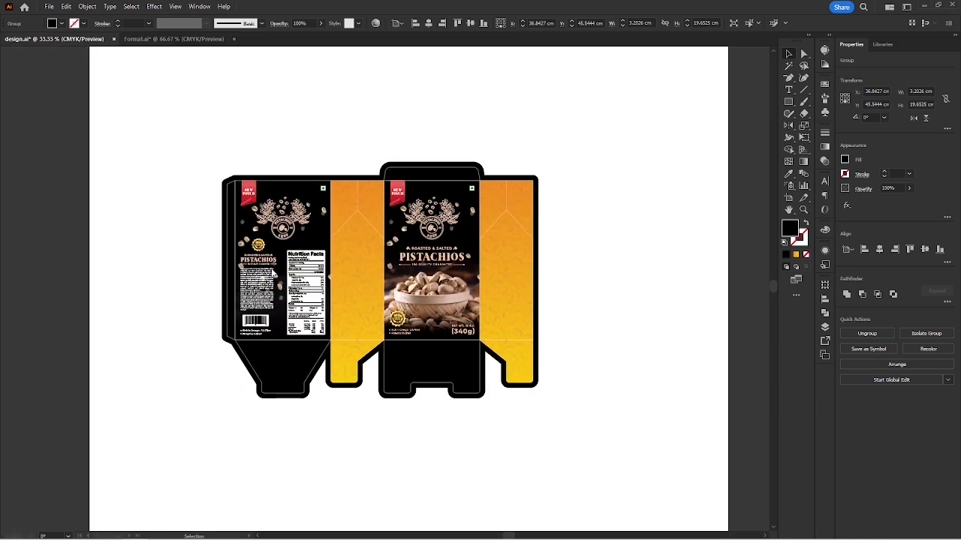
key(ctrl+shift+a)
scroll(356, 385, up, 2)
scroll(339, 242, up, 2)
key(ctrl+v)
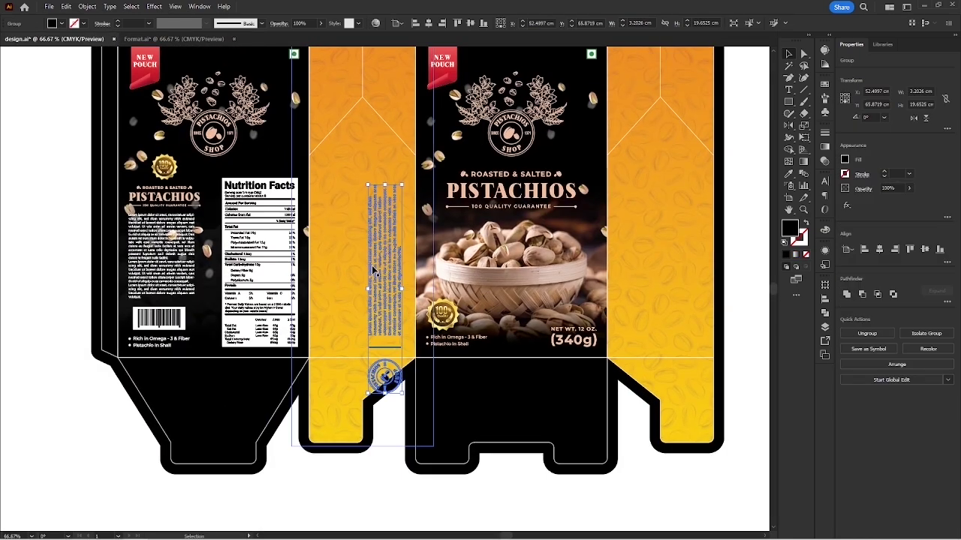
Place the vertical text and logo group on the side panel between the back and front faces, just above the bottom fold, centred horizontally.
drag(386, 302, 365, 256)
key(i)
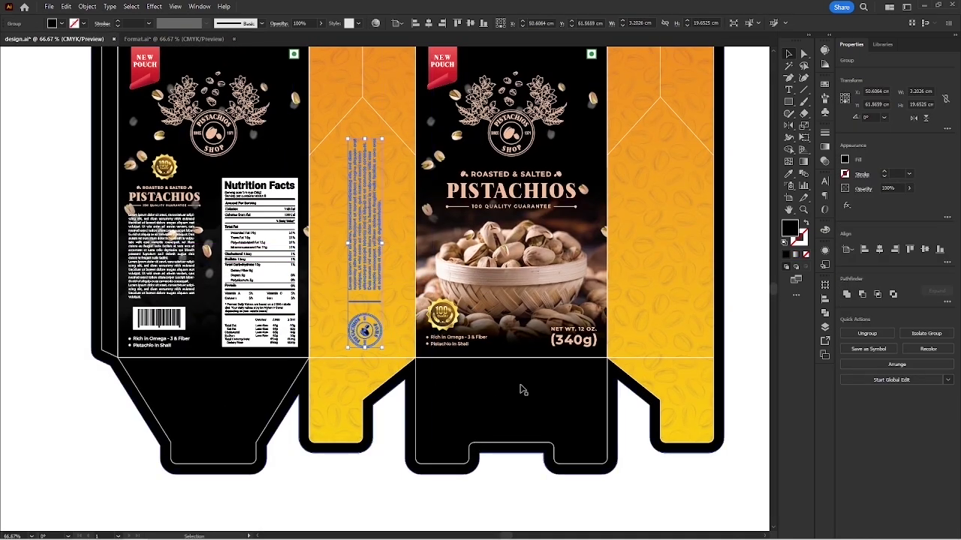
key(v)
click(382, 479)
scroll(366, 342, up, 1)
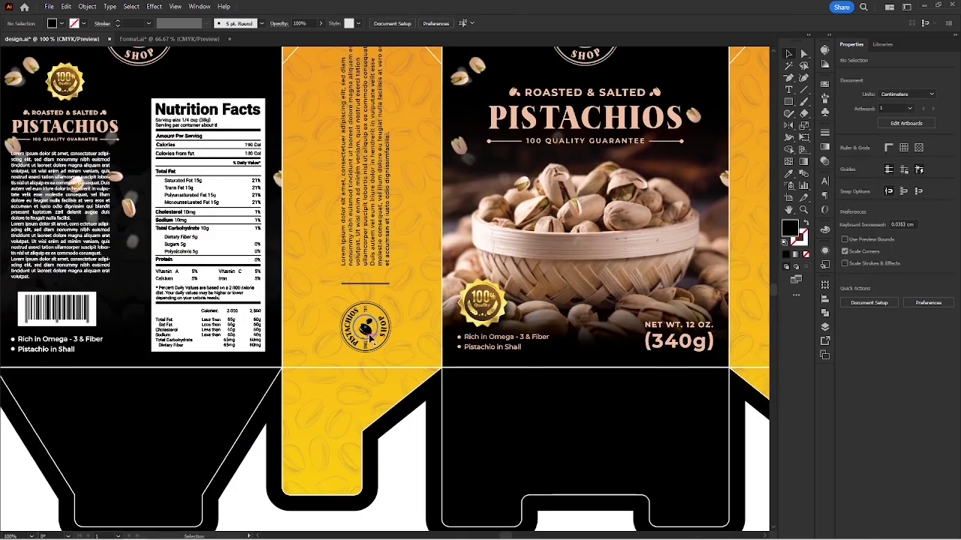
drag(366, 330, 363, 327)
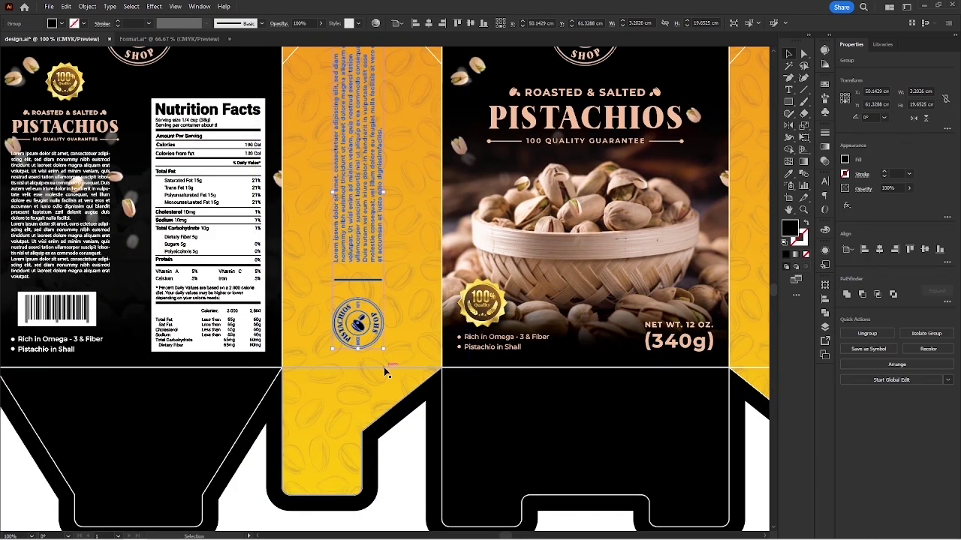
click(405, 334)
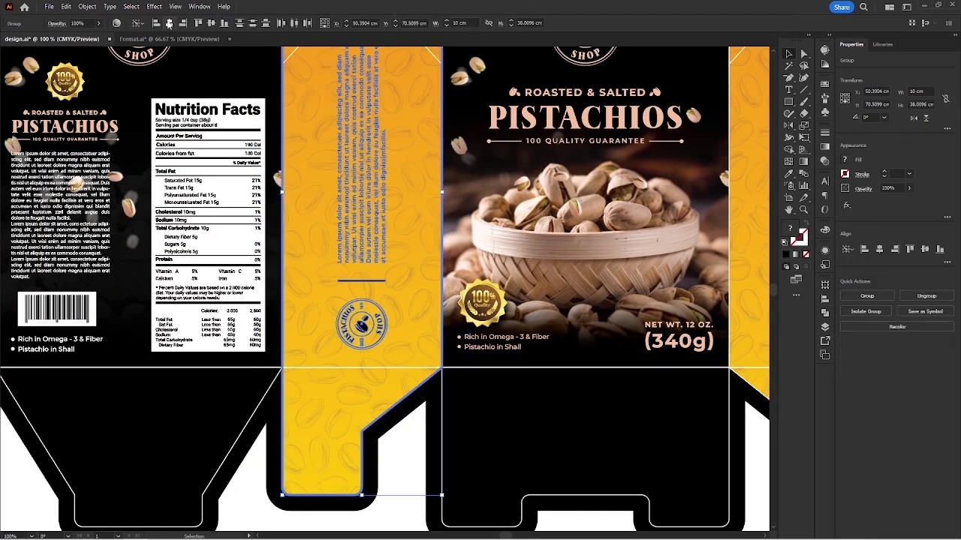
click(390, 442)
Duplicate the vertical text and logo group onto the outer side panel, keeping it at the same height.
key(ctrl+minus)
drag(238, 360, 536, 361)
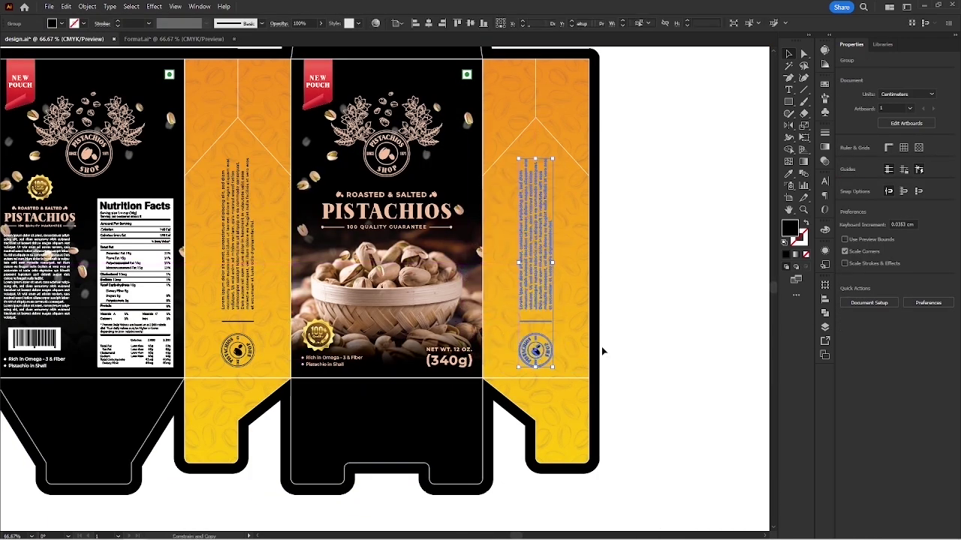
click(672, 338)
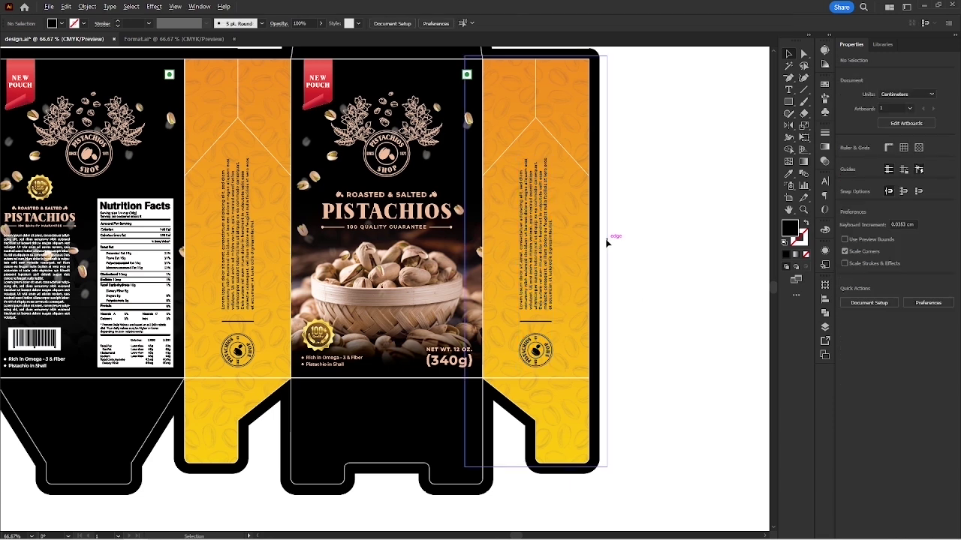
scroll(608, 242, down, 1)
drag(638, 122, 641, 130)
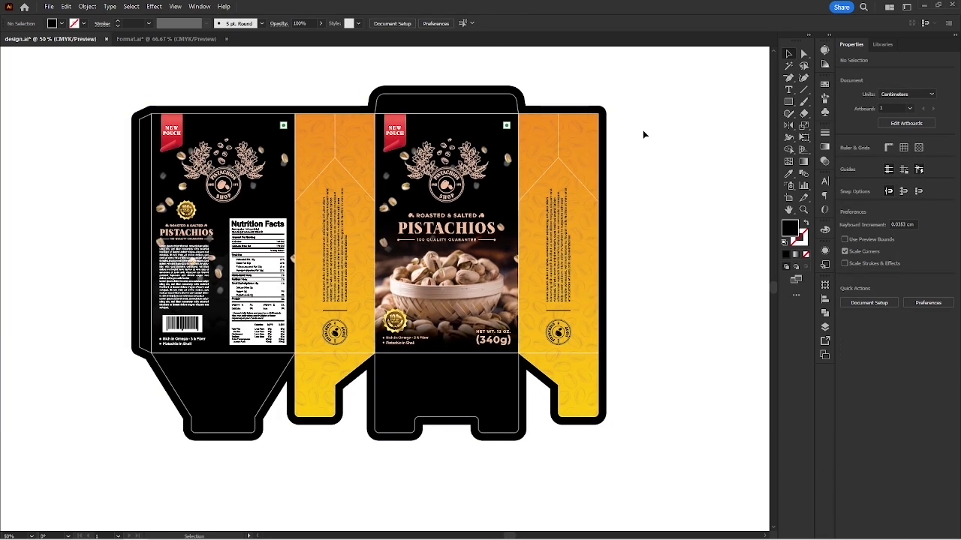
Duplicate the entire packaging layout and place the copy beside the artboard.
scroll(642, 131, down, 1)
drag(666, 177, 418, 185)
drag(417, 110, 304, 188)
drag(44, 355, 43, 355)
drag(262, 383, 170, 391)
drag(206, 246, 381, 275)
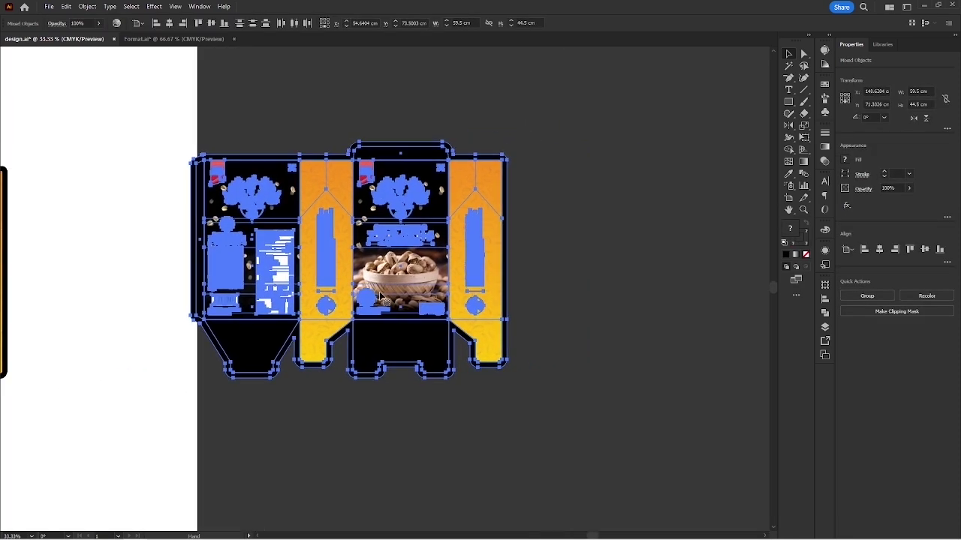
click(385, 406)
scroll(410, 340, down, 1)
scroll(447, 182, right, 2)
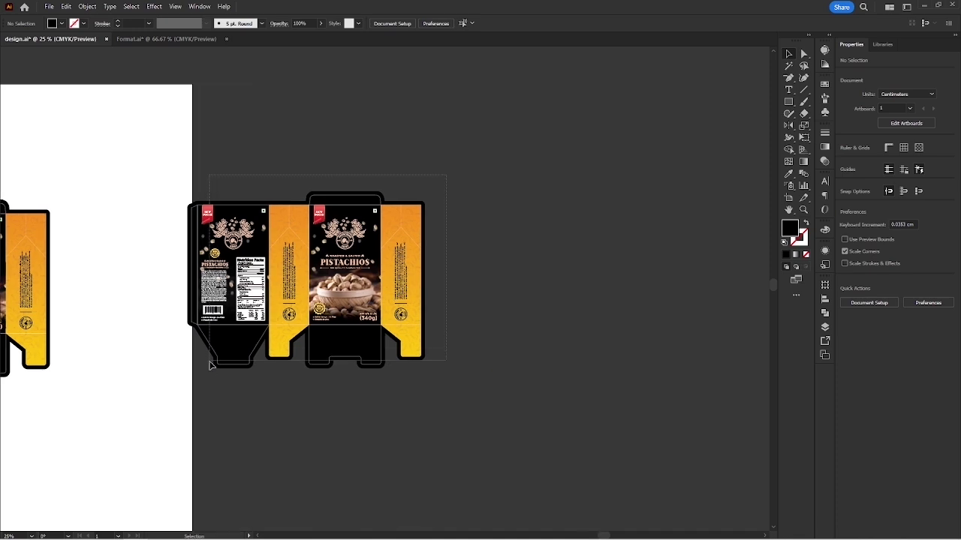
Move the duplicated layout farther away so it sits completely clear of the artboard.
drag(209, 362, 210, 361)
drag(327, 267, 381, 267)
click(337, 424)
scroll(374, 396, up, 1)
drag(336, 296, 341, 306)
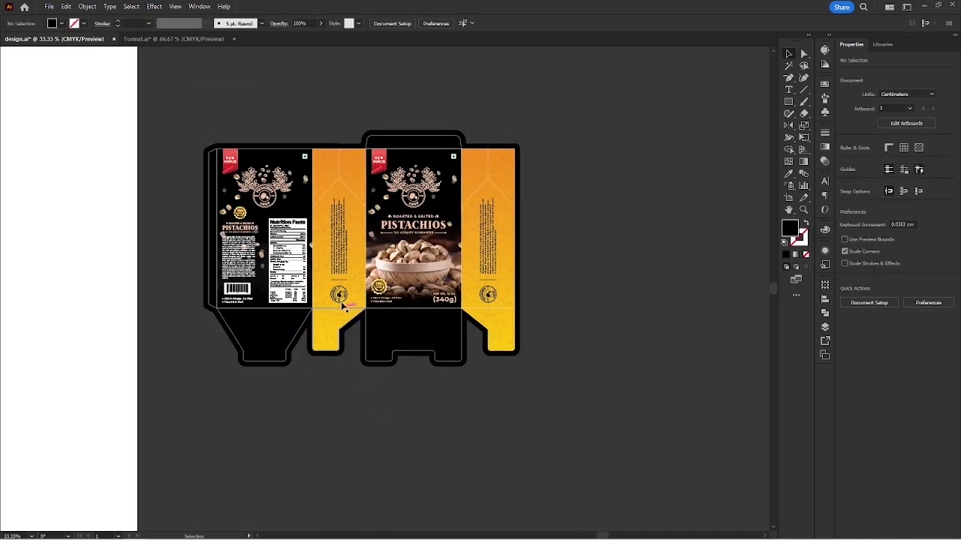
Delete the black bleed background and the dieline from the duplicated layout, keeping only the panel artwork.
drag(287, 353, 266, 448)
key(Delete)
drag(438, 339, 673, 405)
key(Delete)
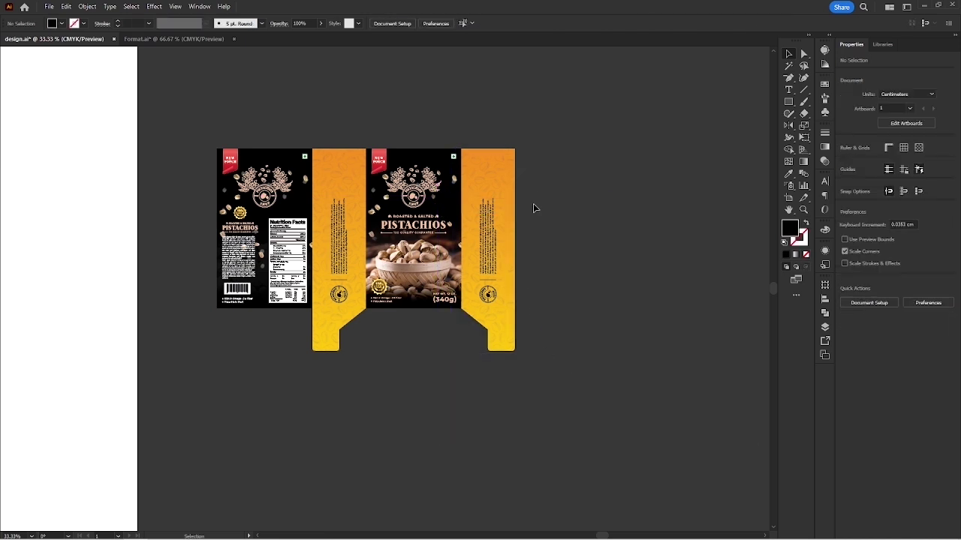
Separate the copied panels by moving the outer side panel, the front face and the middle side panel apart.
drag(493, 251, 594, 252)
click(440, 368)
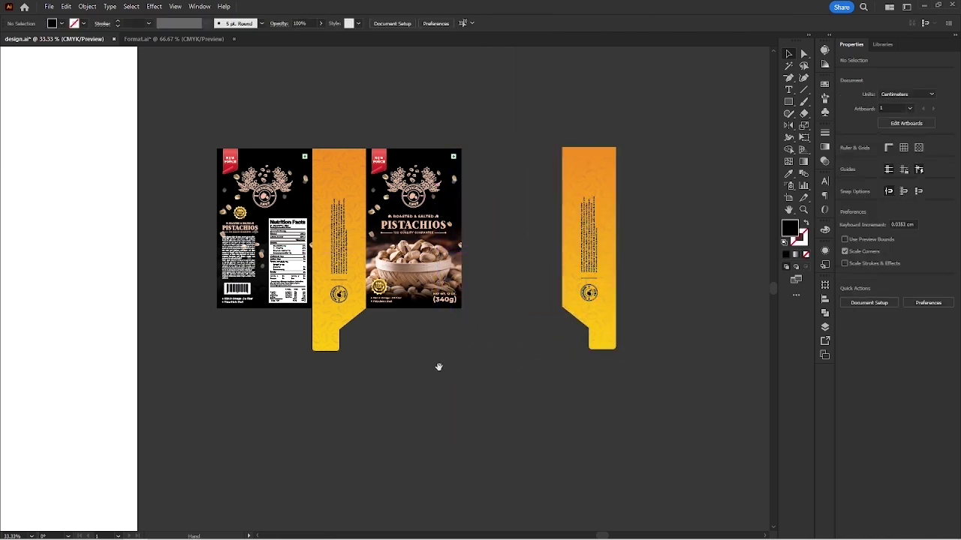
scroll(439, 368, left, 1)
drag(400, 323, 400, 323)
drag(477, 217, 511, 218)
click(408, 216)
drag(400, 214, 427, 219)
drag(393, 324, 408, 325)
Group the middle side panel with its vertical text and logo.
right_click(418, 255)
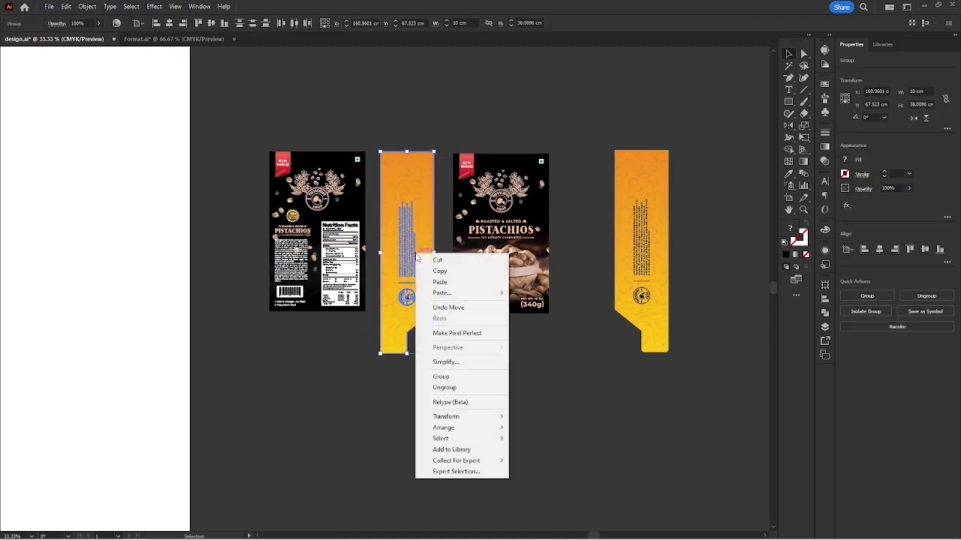
click(442, 377)
click(489, 364)
Delete the spare outer side panel from the separated copies.
scroll(558, 384, right, 1)
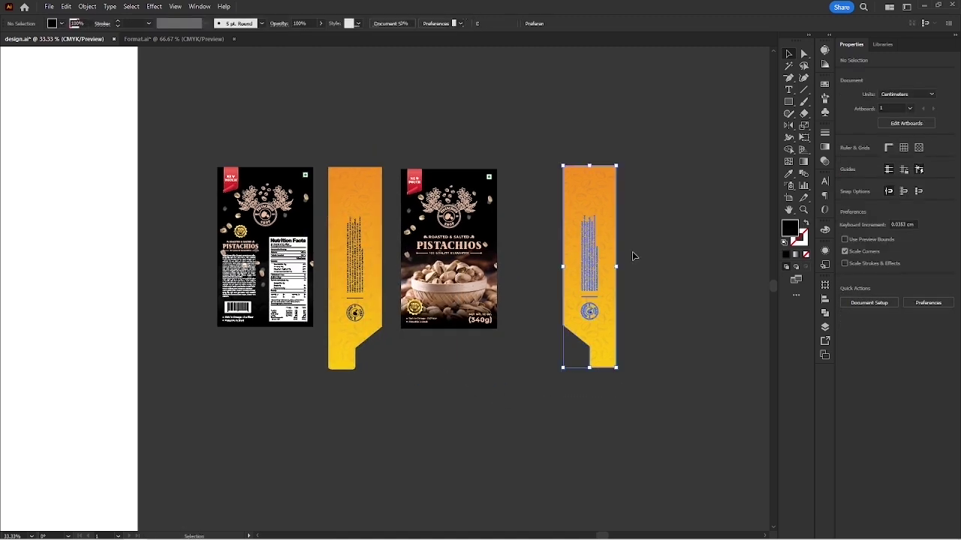
key(Delete)
scroll(215, 362, left, 1)
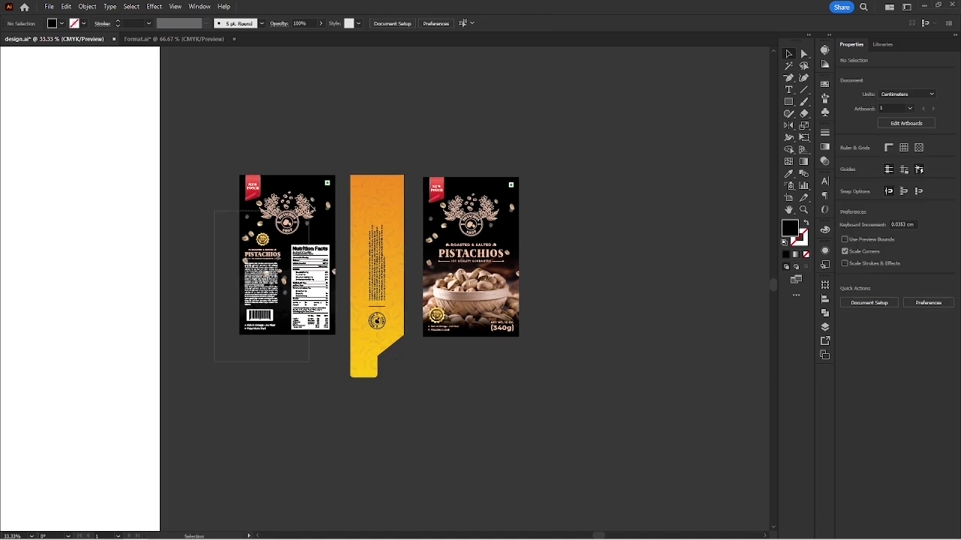
Move the copied back panel away from the side panel and group all of the front panel's artwork.
click(311, 214)
drag(311, 214, 283, 216)
click(373, 140)
drag(406, 132, 386, 129)
drag(404, 162, 456, 259)
drag(532, 361, 532, 362)
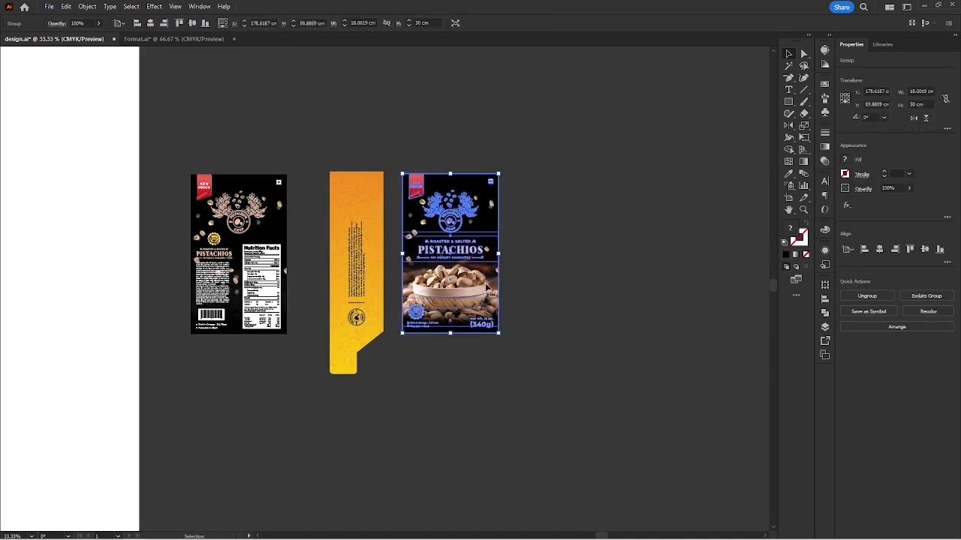
Switch to Photoshop, add the front panel to the For Show.psd mockup as a smart object, and hide it together with Layer 1.
drag(450, 286, 60, 531)
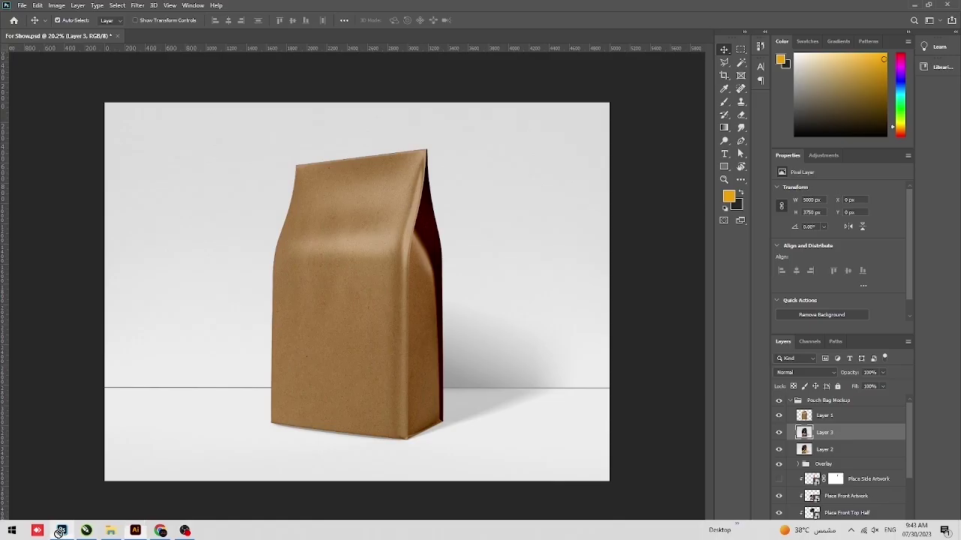
drag(412, 415, 835, 414)
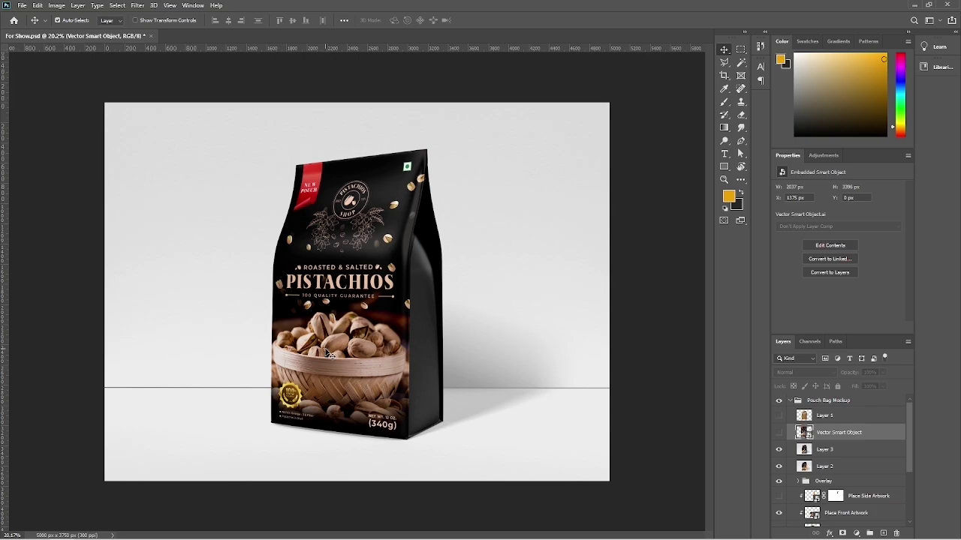
Bring the grouped side panel from Illustrator into the For Show.psd mockup as a smart object, and hide it together with Layer 3.
click(132, 527)
click(466, 357)
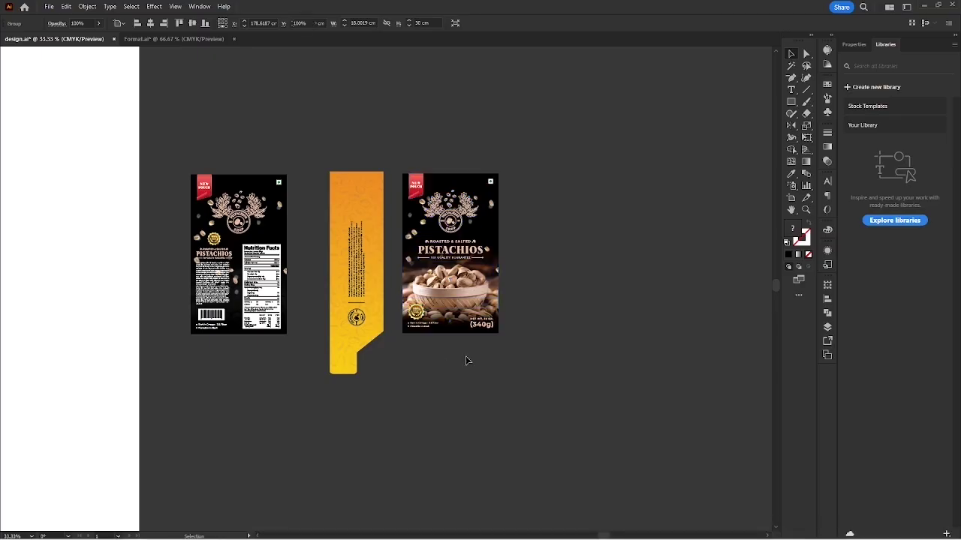
drag(366, 278, 409, 354)
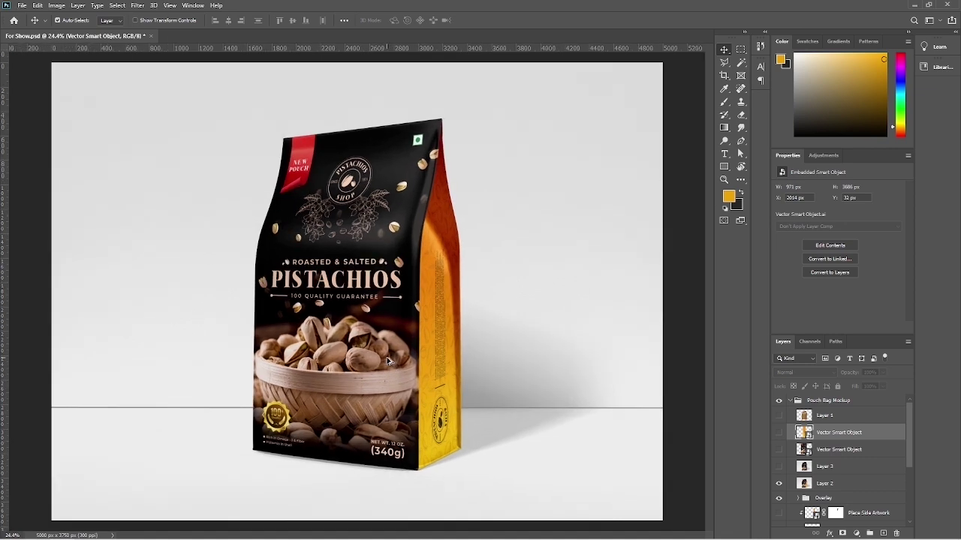
scroll(530, 323, up, 1)
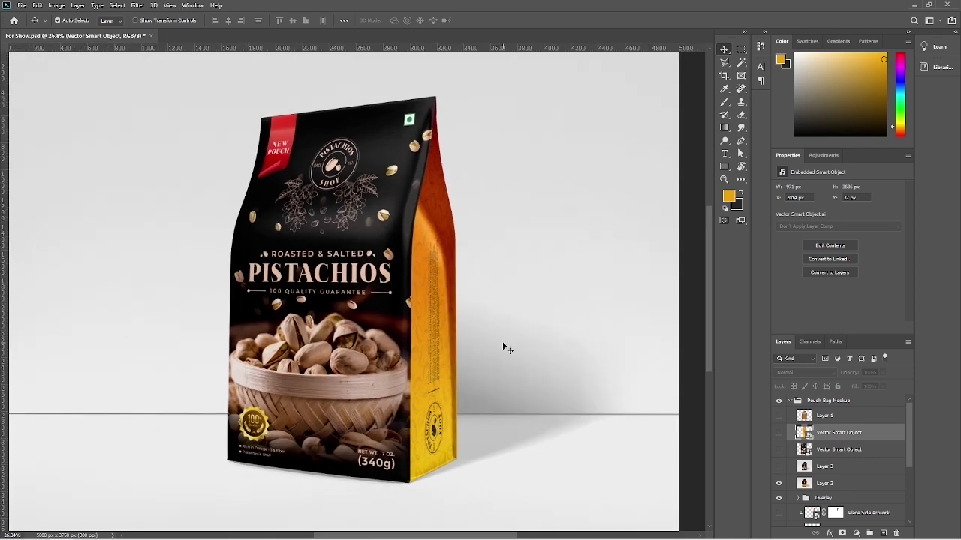
drag(515, 294, 529, 293)
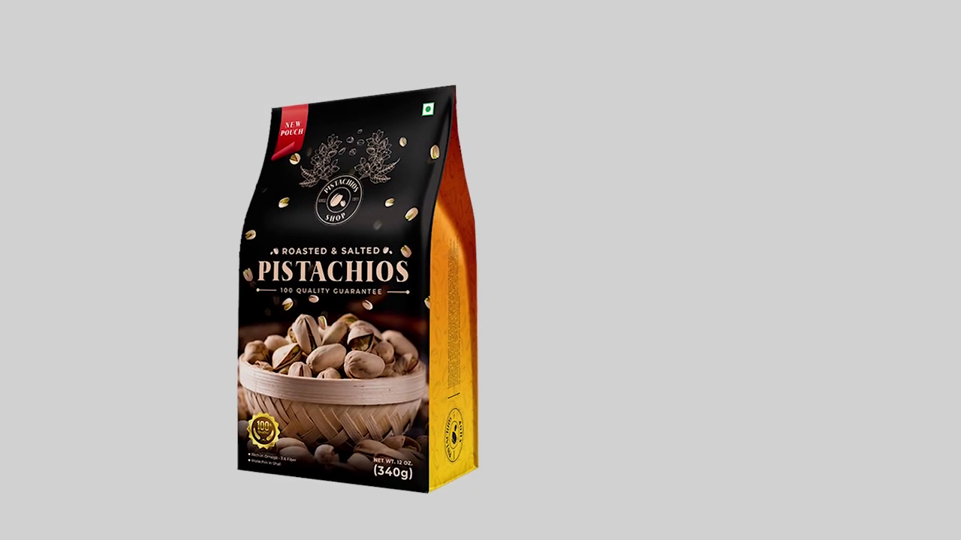